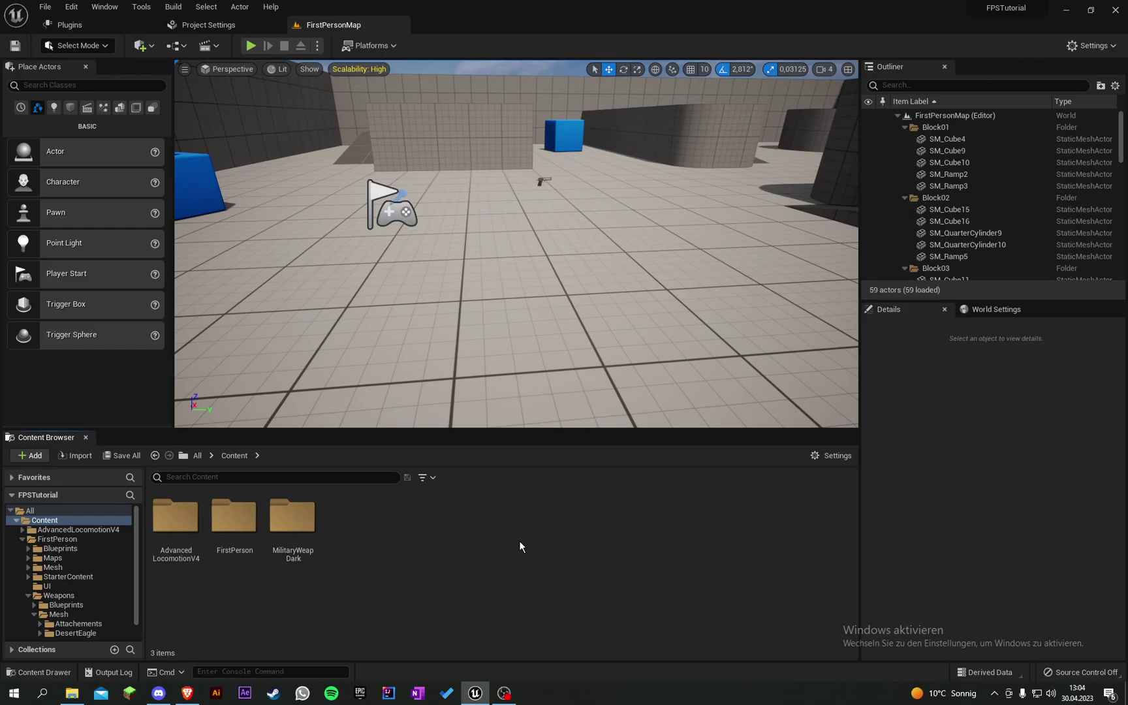
# Open the SK_DesertEagle skeletal mesh from the FirstPerson/Weapons/Mesh/DesertEagle folder.
pyautogui.doubleClick(234, 519)
pyautogui.doubleClick(468, 518)
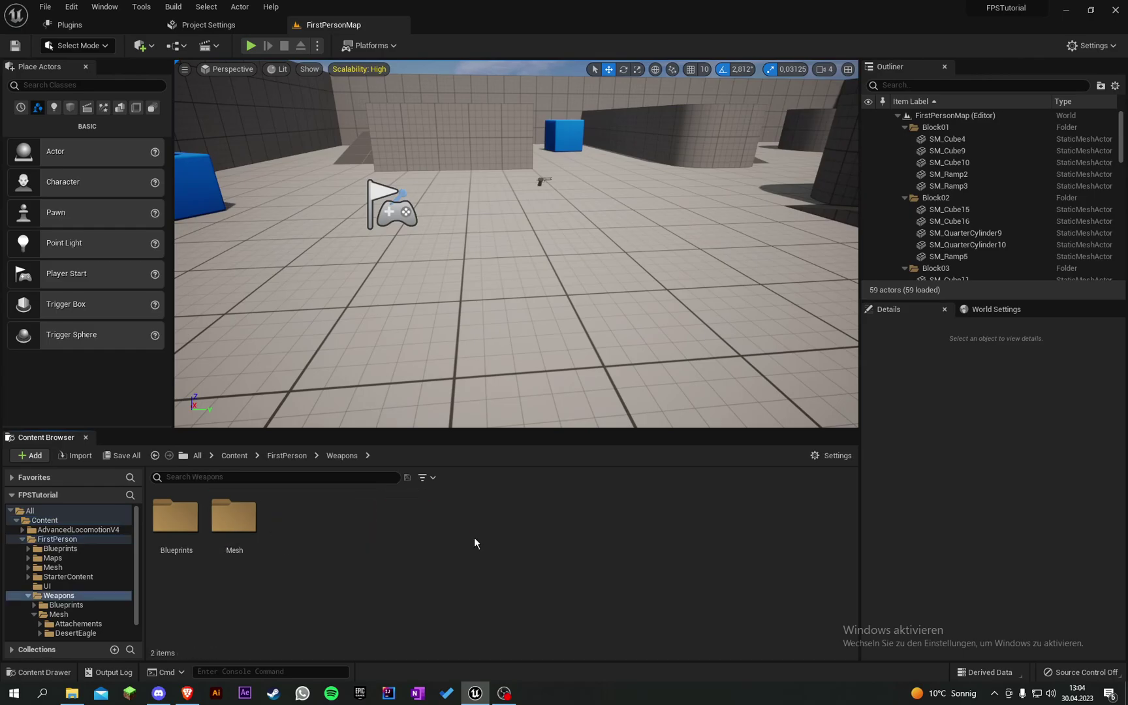
pyautogui.doubleClick(234, 519)
pyautogui.doubleClick(234, 519)
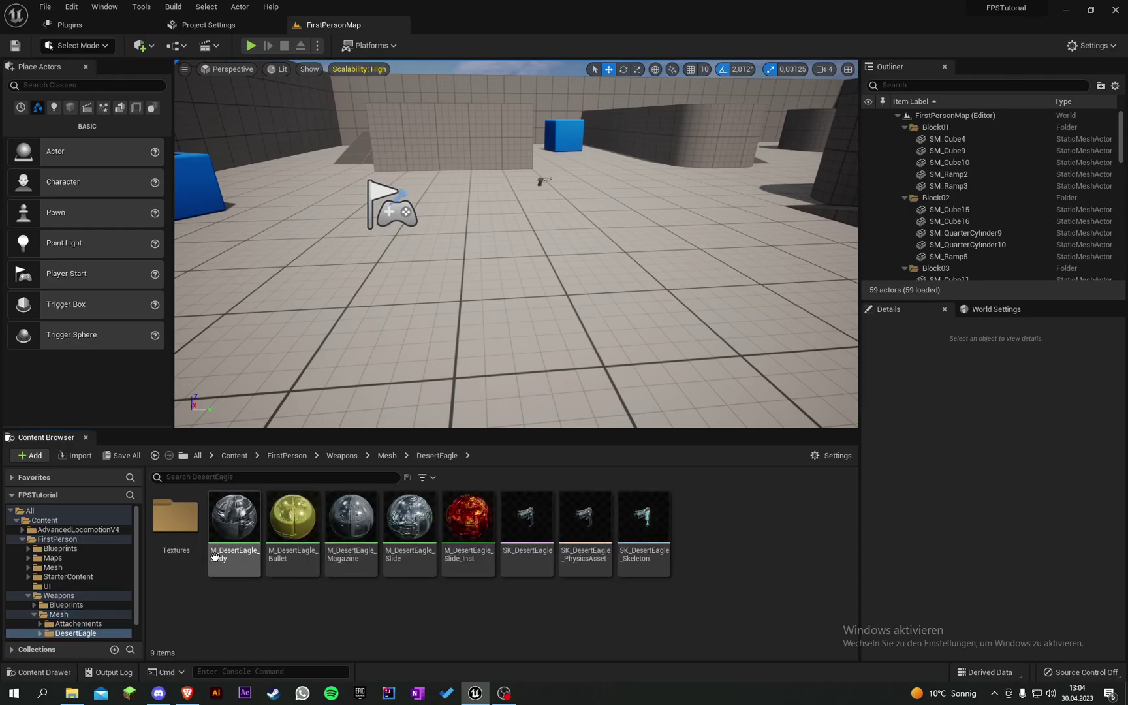
pyautogui.doubleClick(517, 567)
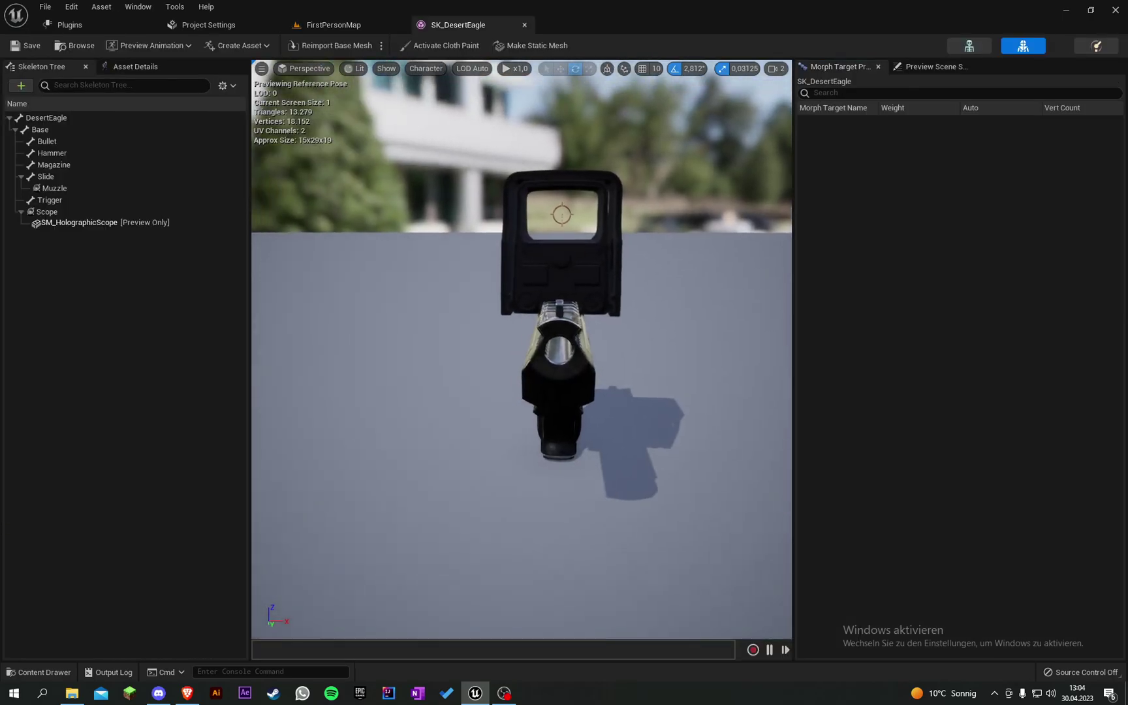
# Rotate the Scope socket half a turn about the vertical axis so the holographic scope faces the opposite way.
pyautogui.press('d')
pyautogui.moveTo(455, 286); pyautogui.dragTo(248, 265, button='right')
pyautogui.press('w')
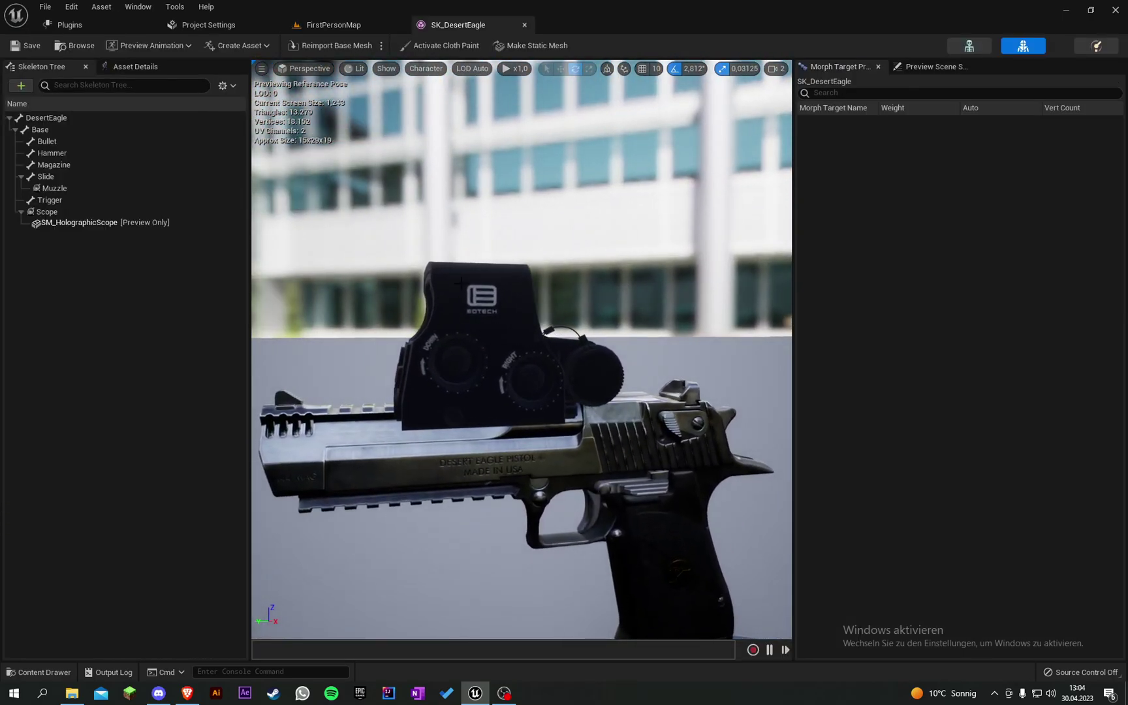
pyautogui.click(99, 214)
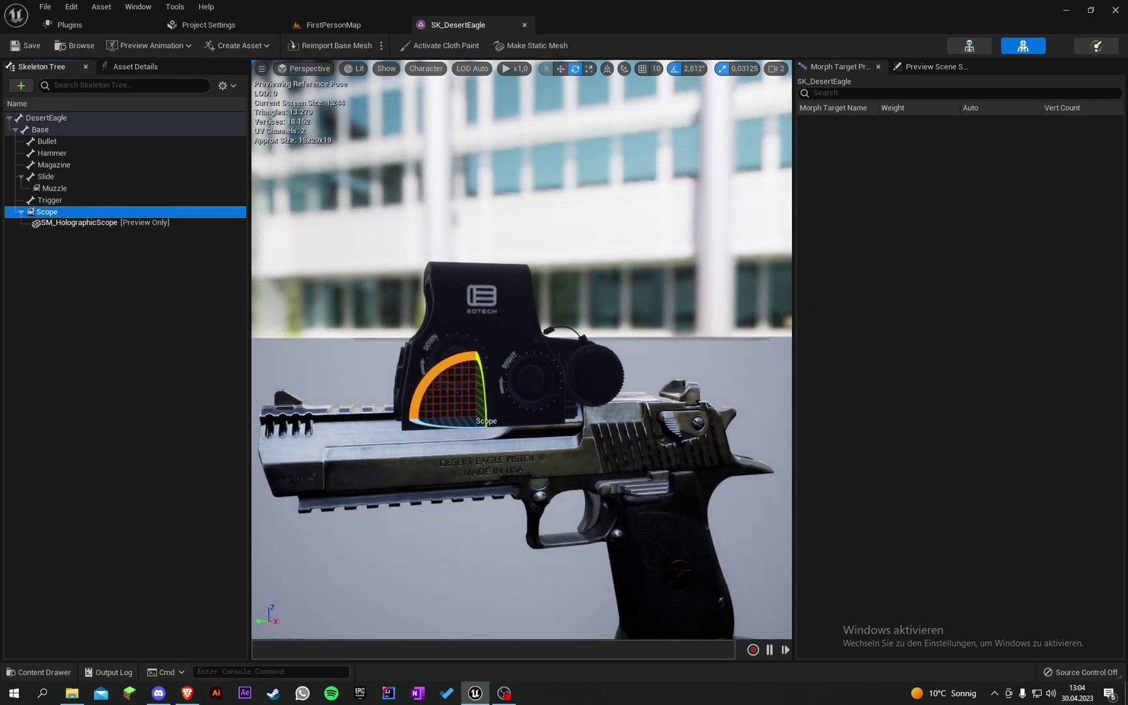
pyautogui.moveTo(398, 233); pyautogui.dragTo(415, 297, button='right')
pyautogui.click(397, 233)
pyautogui.click(47, 211)
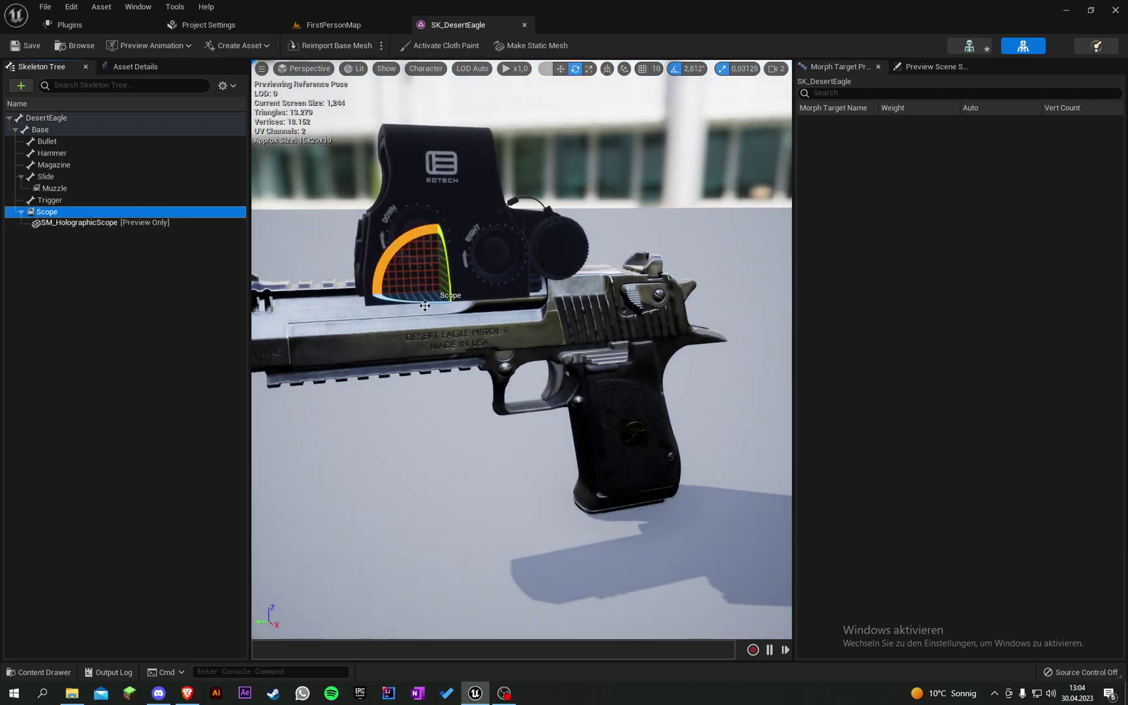
pyautogui.moveTo(382, 274); pyautogui.dragTo(518, 291)
pyautogui.moveTo(518, 291); pyautogui.dragTo(764, 317, button='right')
pyautogui.press('s')
pyautogui.press('a')
# Save the Desert Eagle mesh, check the scope from the pistol's other side, and close the mesh editor.
pyautogui.click(25, 45)
pyautogui.moveTo(449, 233); pyautogui.dragTo(391, 212, button='right')
pyautogui.press('d')
pyautogui.moveTo(448, 233); pyautogui.dragTo(437, 215)
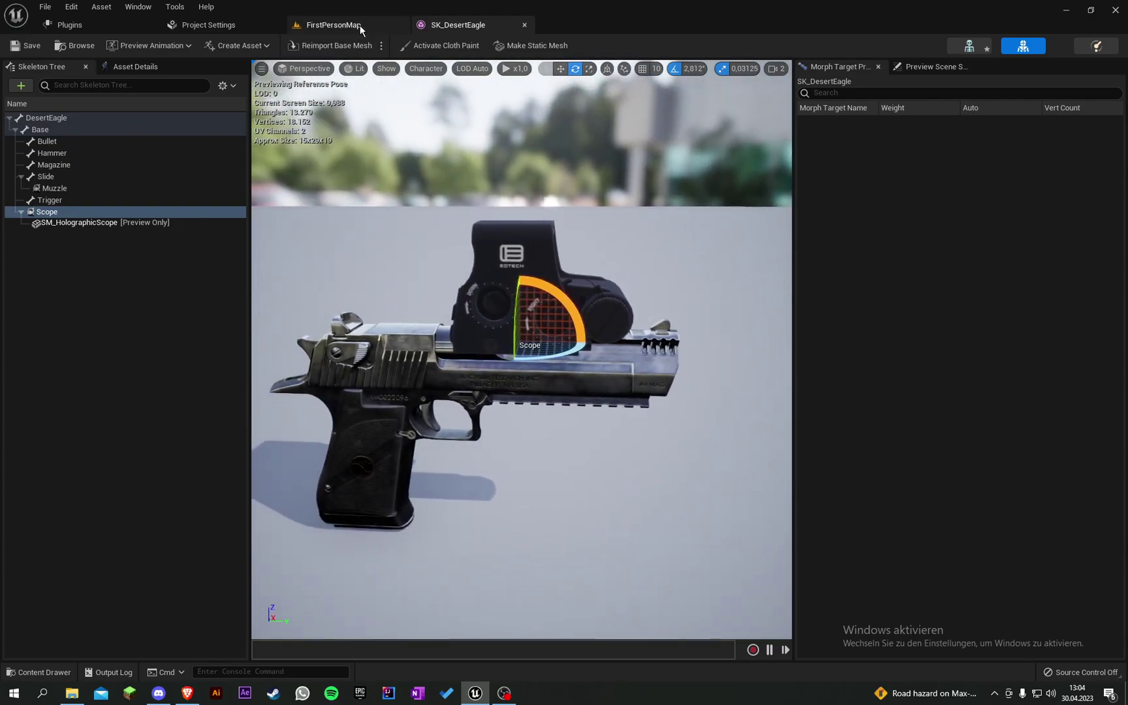
pyautogui.click(524, 25)
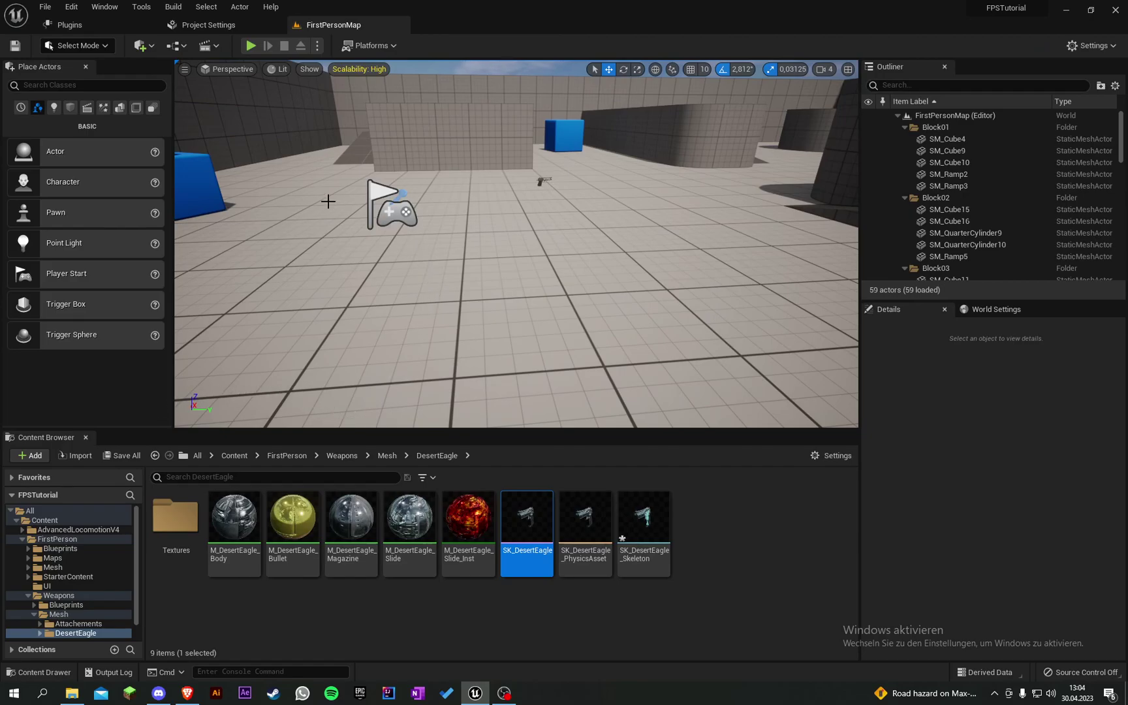
# Open FPS_CharacterBP from the play error, delete the broken Fire node after Fire Trace, and compile and save the blueprint.
pyautogui.click(250, 45)
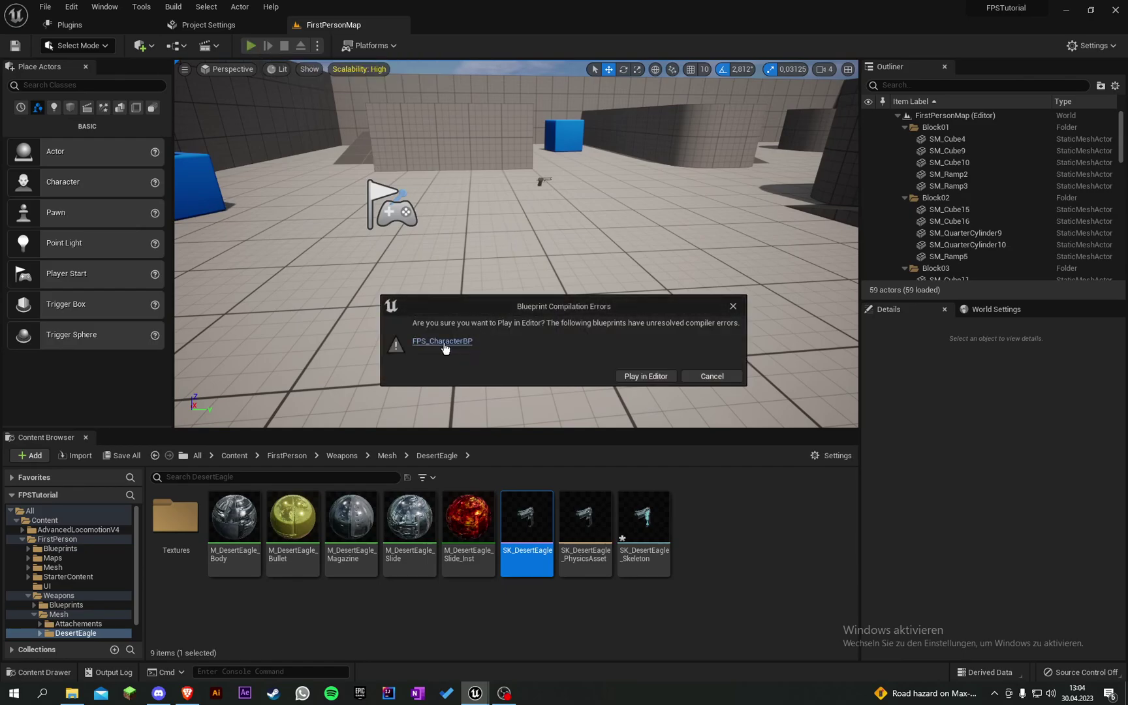
pyautogui.click(729, 367)
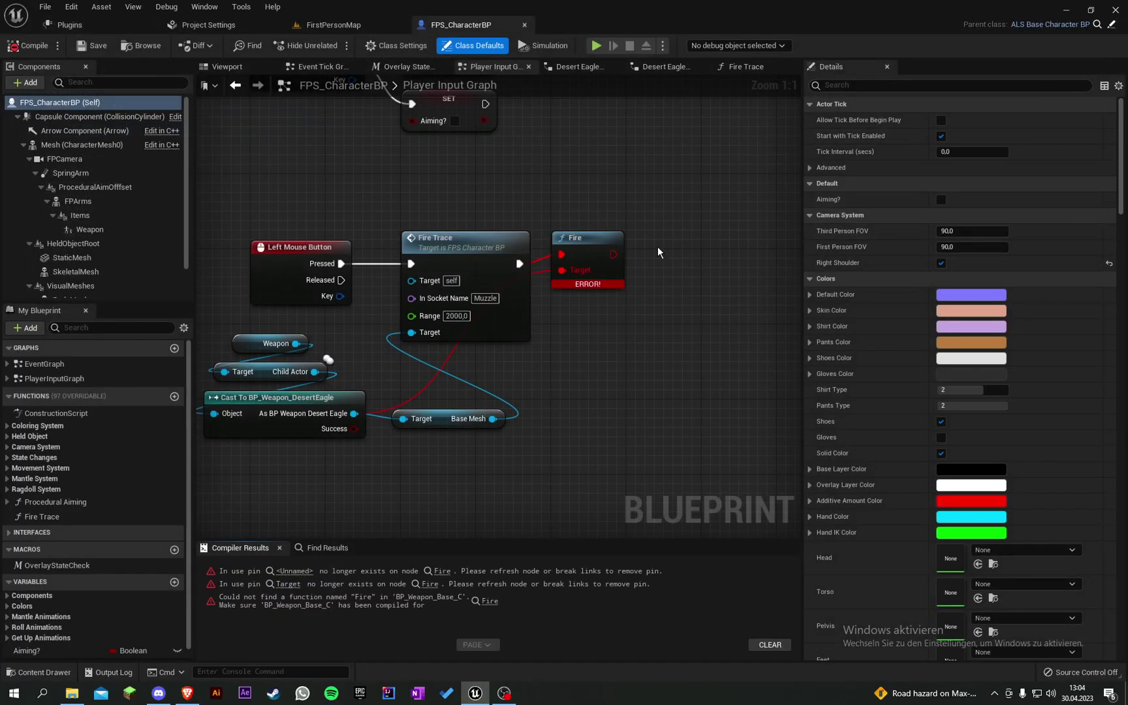
pyautogui.click(588, 238)
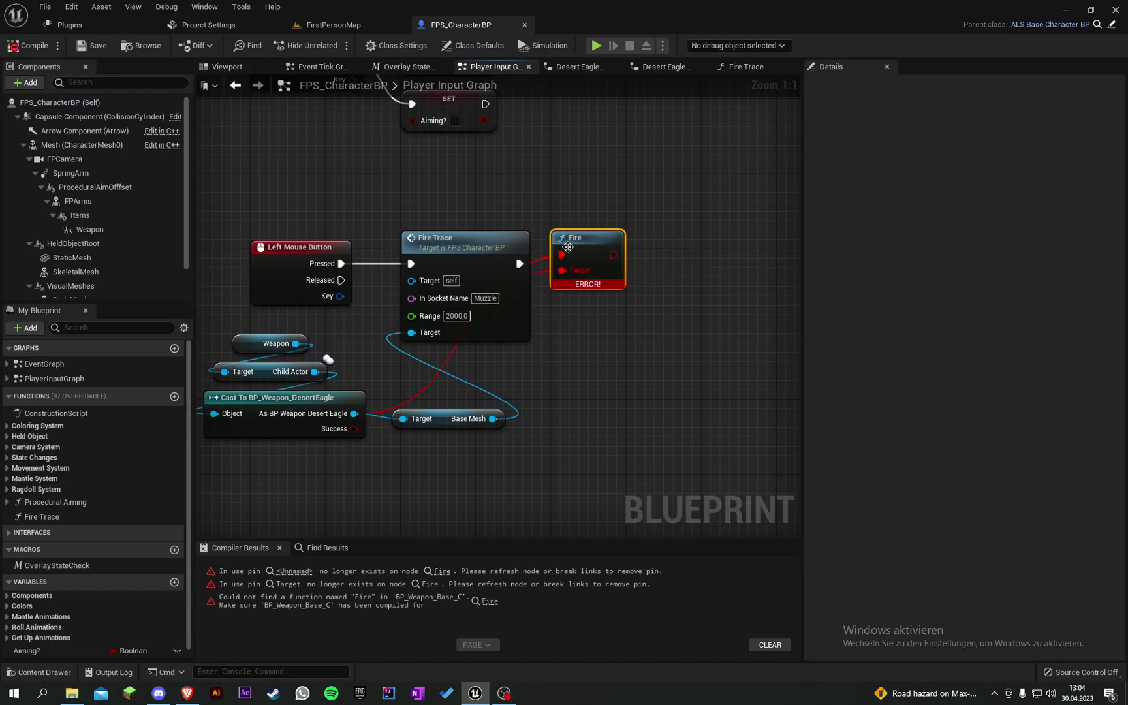
pyautogui.press('Delete')
pyautogui.click(38, 46)
pyautogui.click(91, 46)
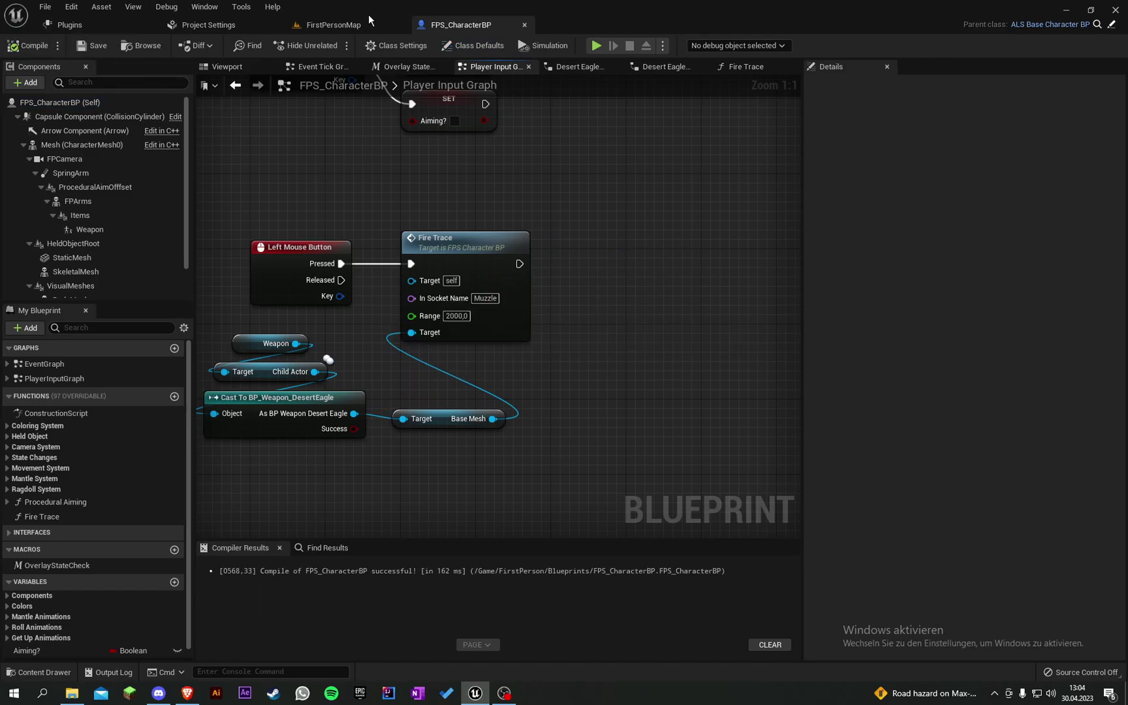
# Play-test FirstPersonMap in full screen, equipping the pistol, aiming and firing to check the scope.
pyautogui.click(370, 24)
pyautogui.click(250, 47)
pyautogui.press('F11')
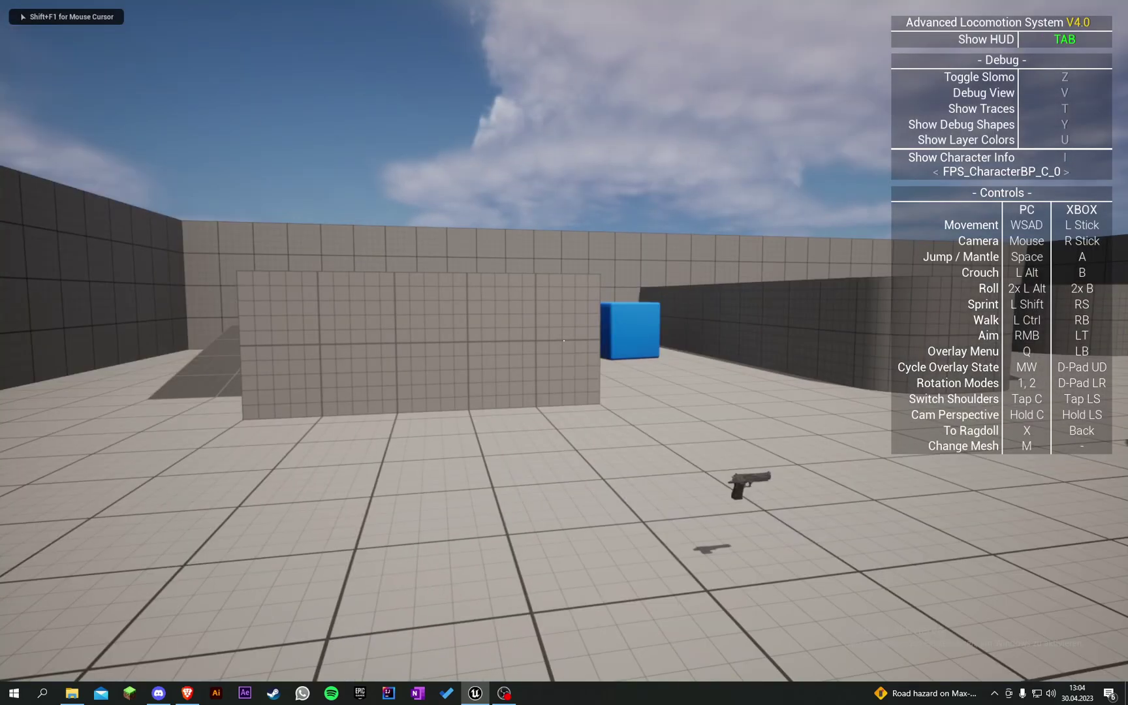
pyautogui.press('q')
pyautogui.scroll(1, 564, 341)
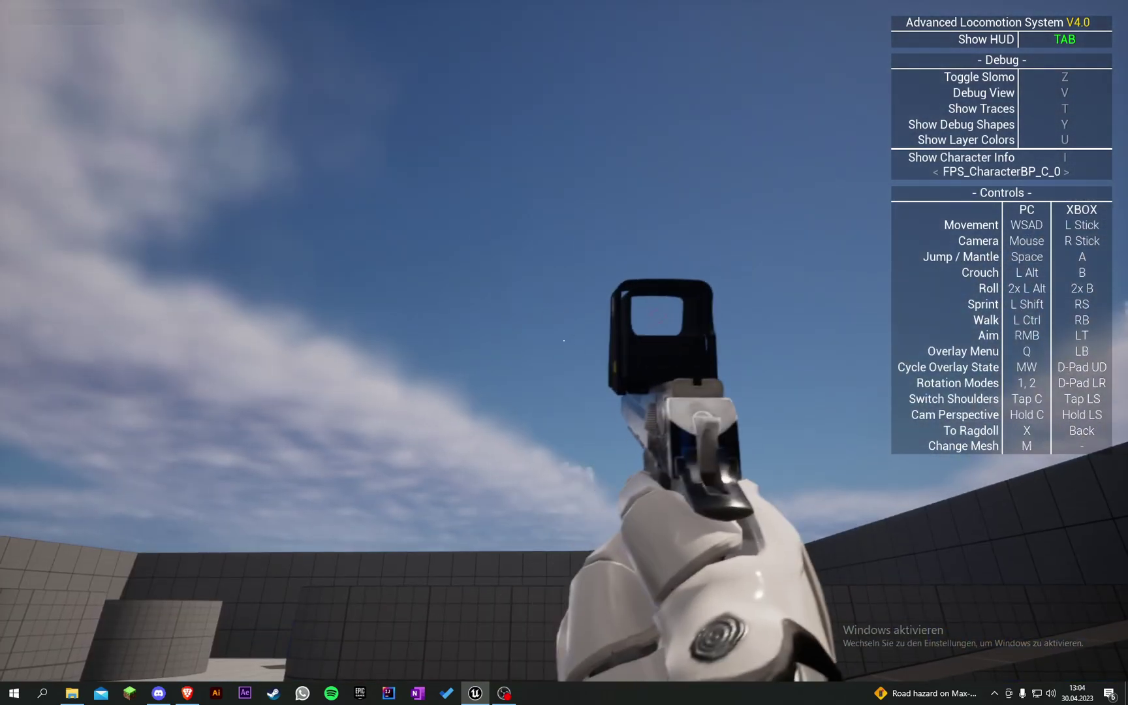
pyautogui.rightClick(564, 340)
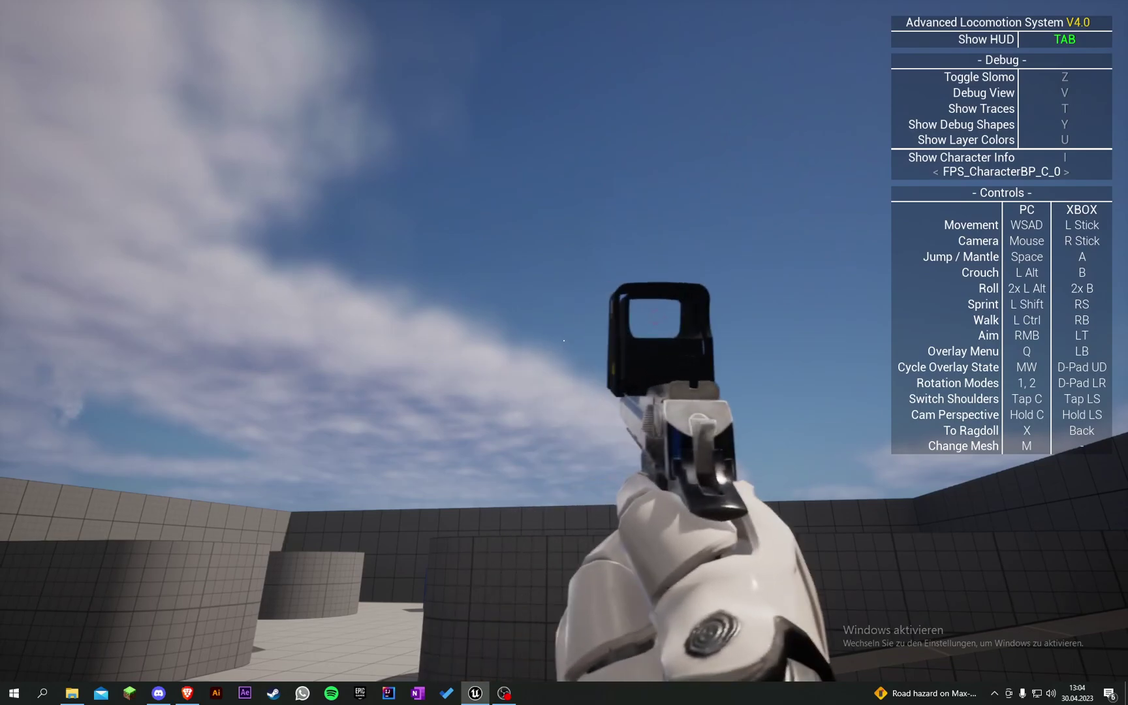
pyautogui.click(564, 340)
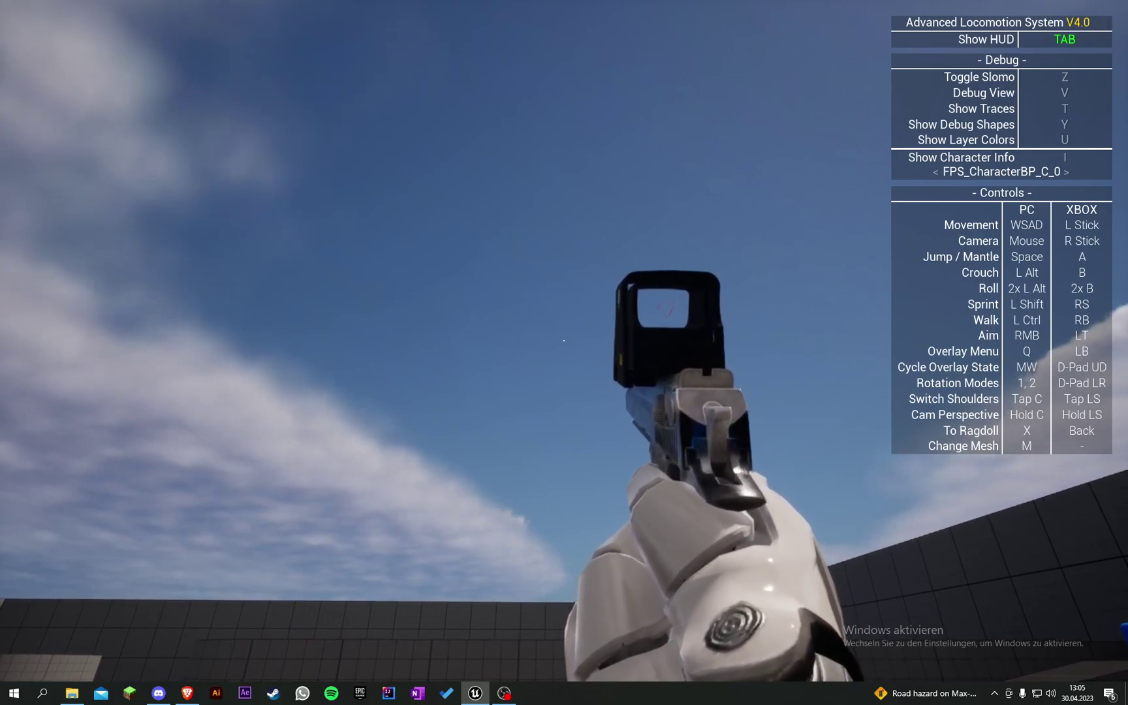
# End the play session and save the modified SK_DesertEagle_Skeleton asset.
pyautogui.press('Escape')
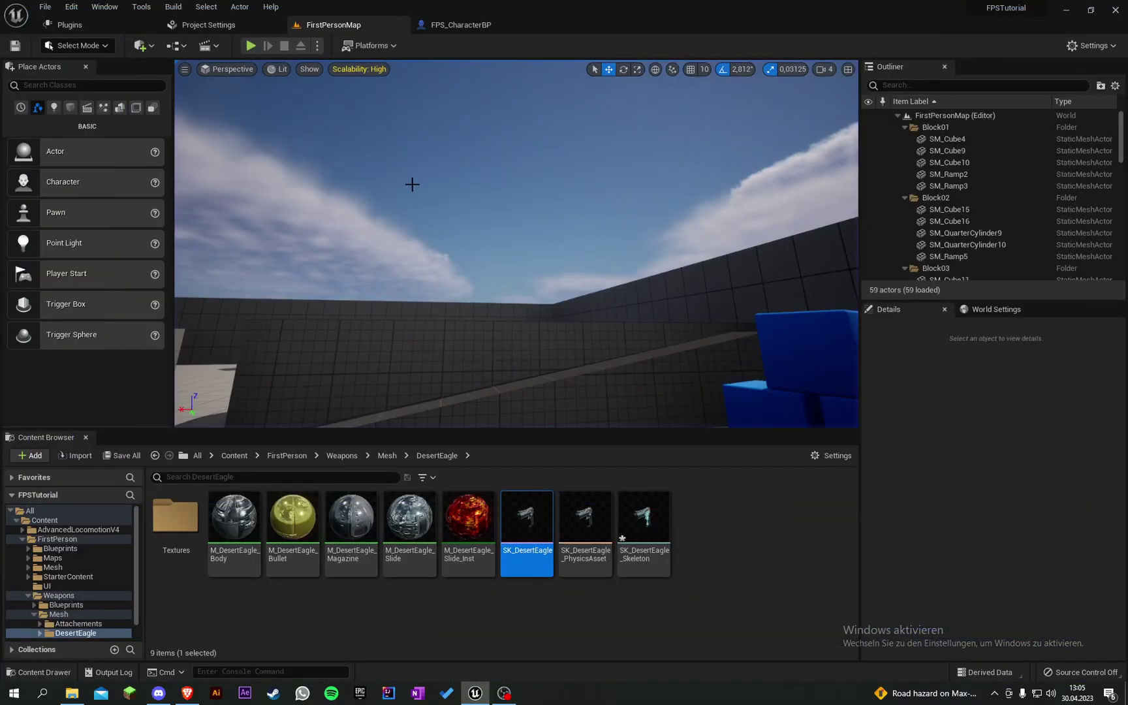
pyautogui.click(124, 455)
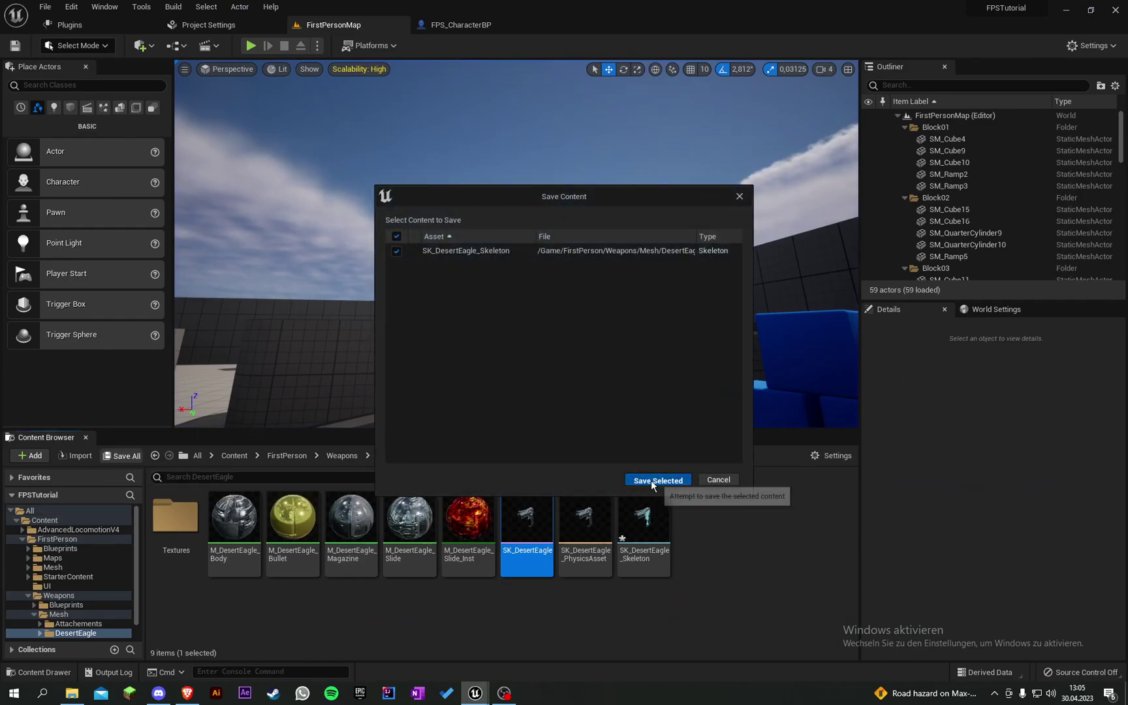
pyautogui.click(651, 481)
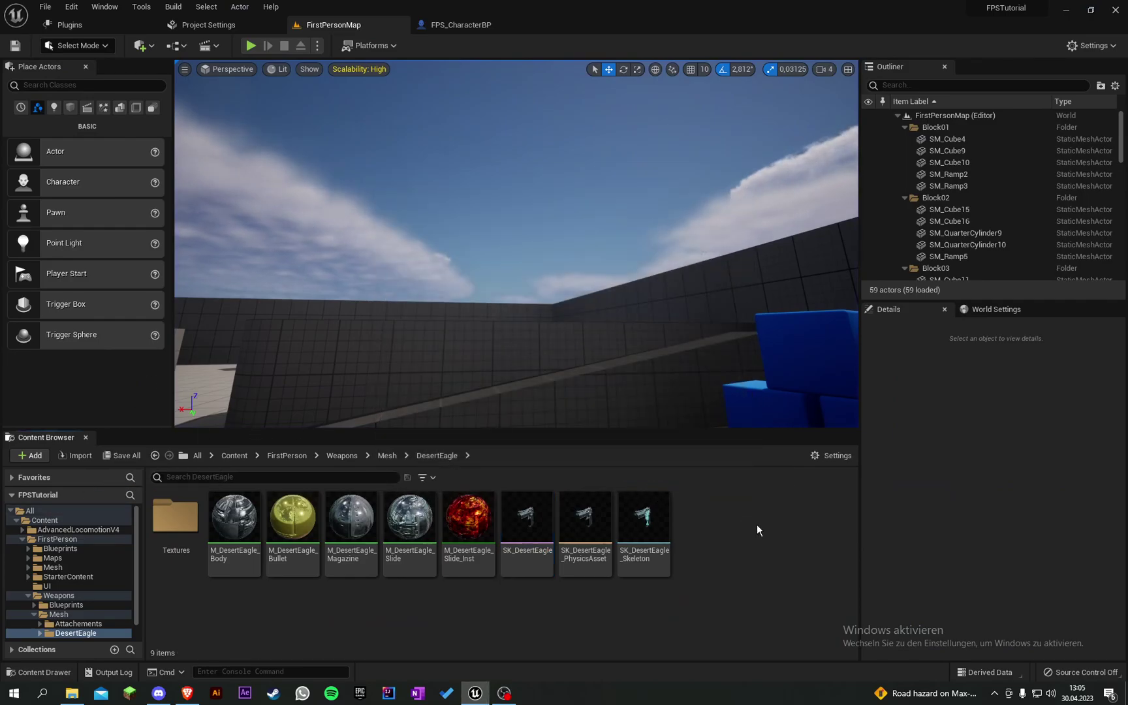
# Open SK_DesertEagle.blend in Blender from the project's Weapon/DesertEagle folder in File Explorer.
pyautogui.click(72, 693)
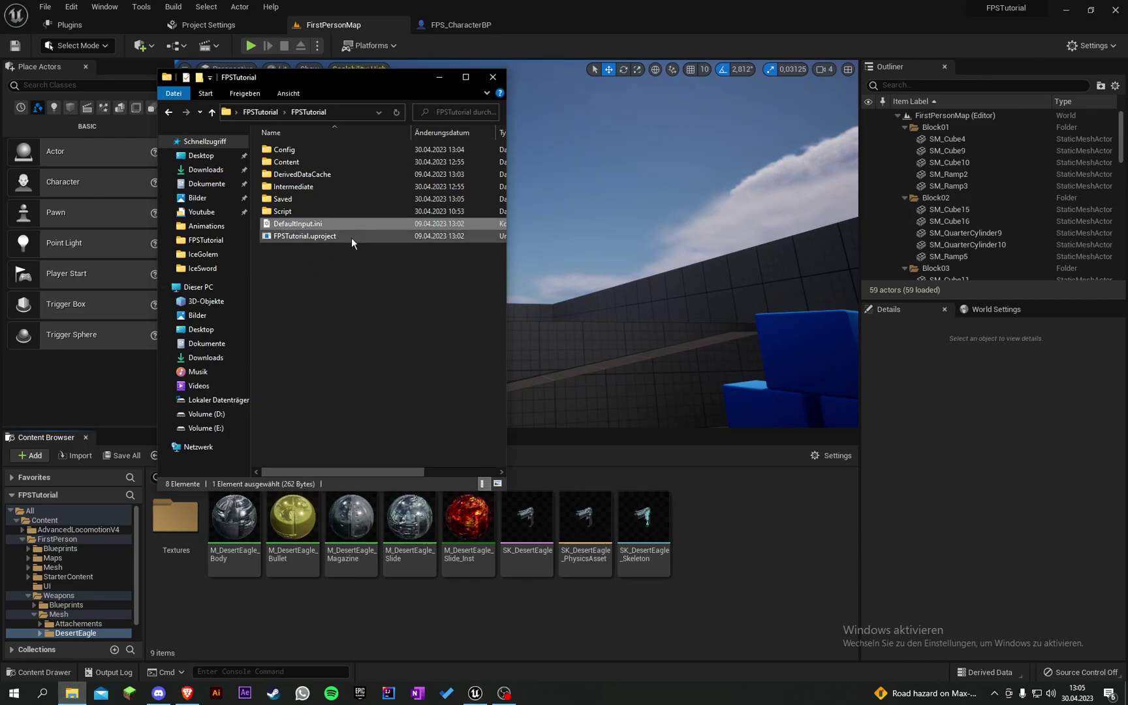
pyautogui.click(261, 110)
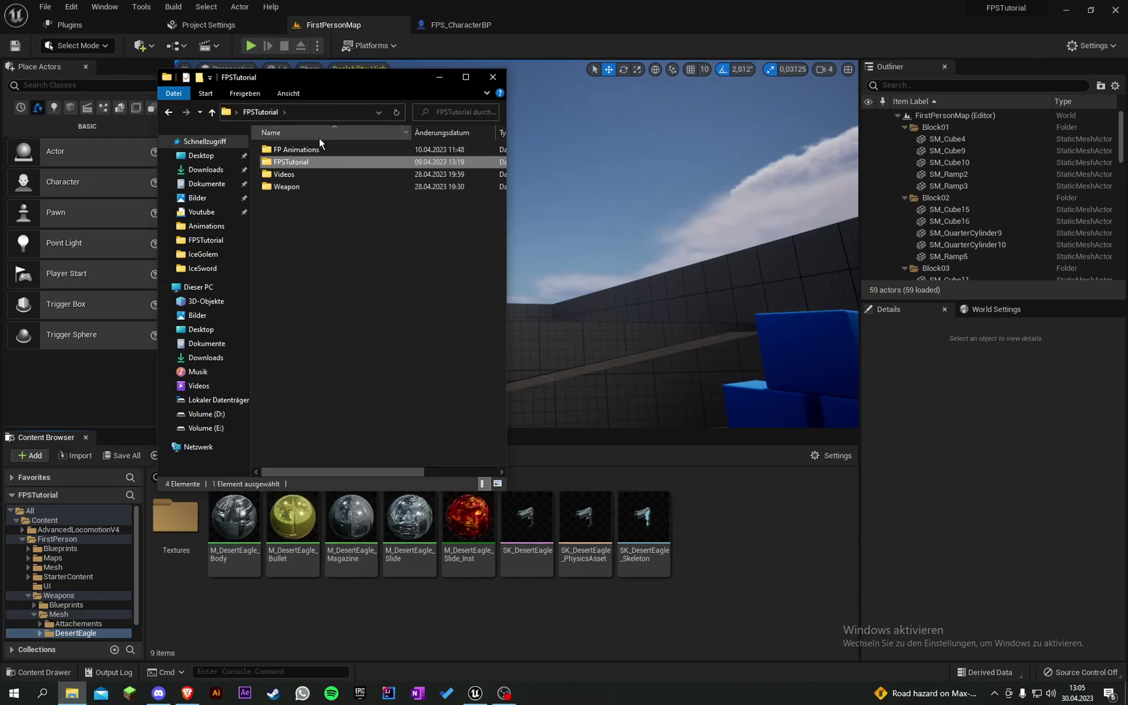
pyautogui.doubleClick(317, 187)
pyautogui.doubleClick(305, 149)
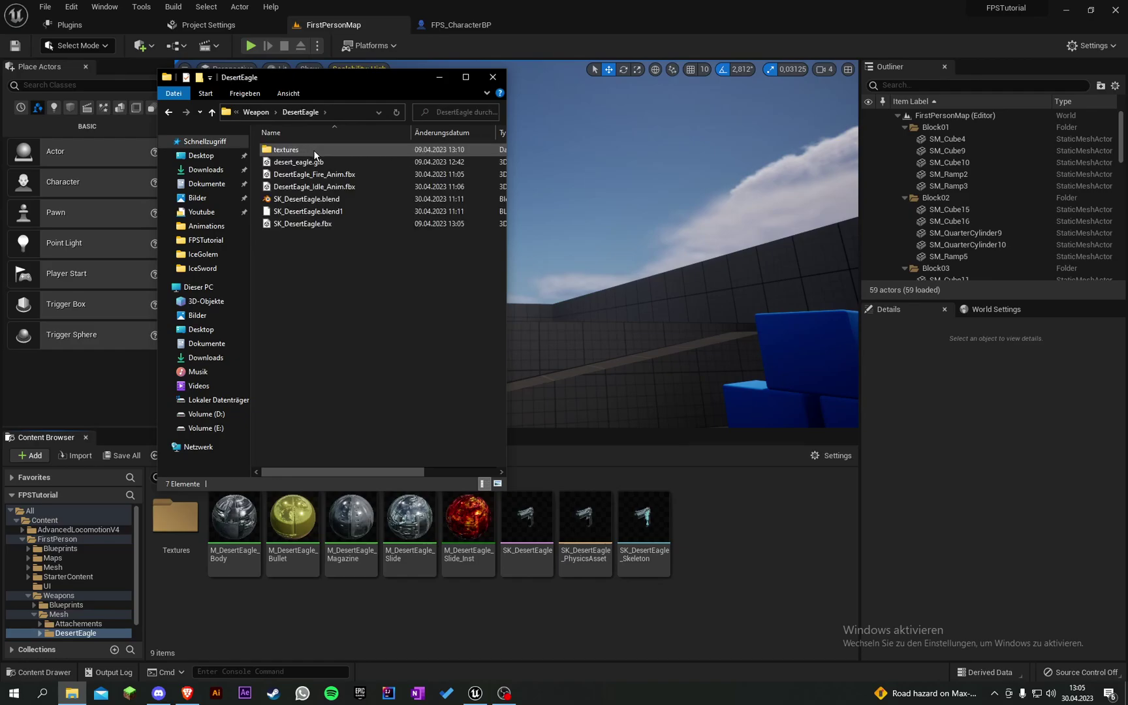
pyautogui.click(342, 199)
pyautogui.doubleClick(341, 196)
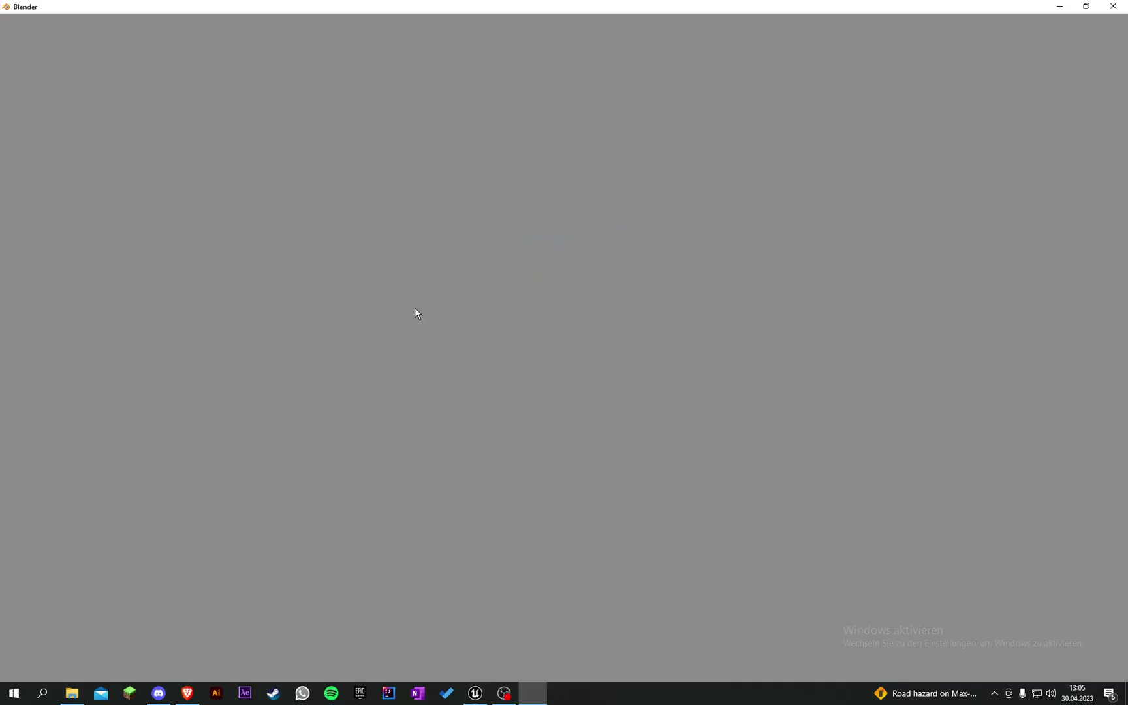
# Check the DesertEagle folder's files, return to the pistol model, and save the blend file.
pyautogui.click(69, 695)
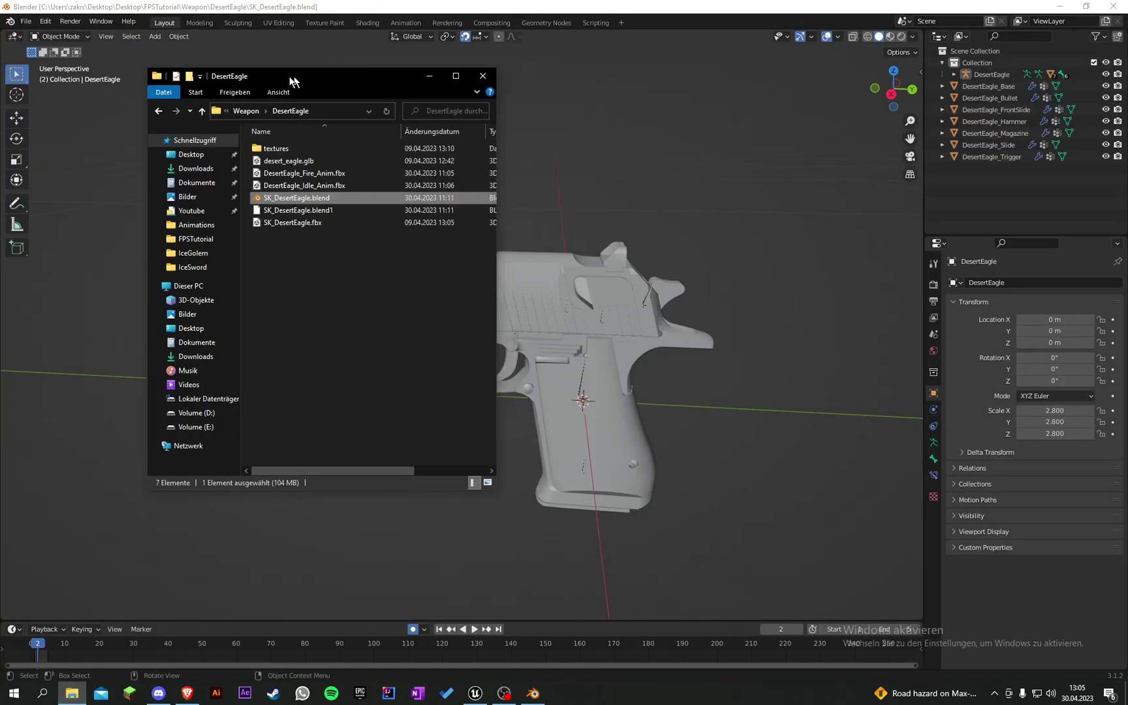
pyautogui.click(70, 694)
pyautogui.moveTo(444, 121); pyautogui.dragTo(503, 138, button='middle')
pyautogui.hotkey('ctrl', 's')
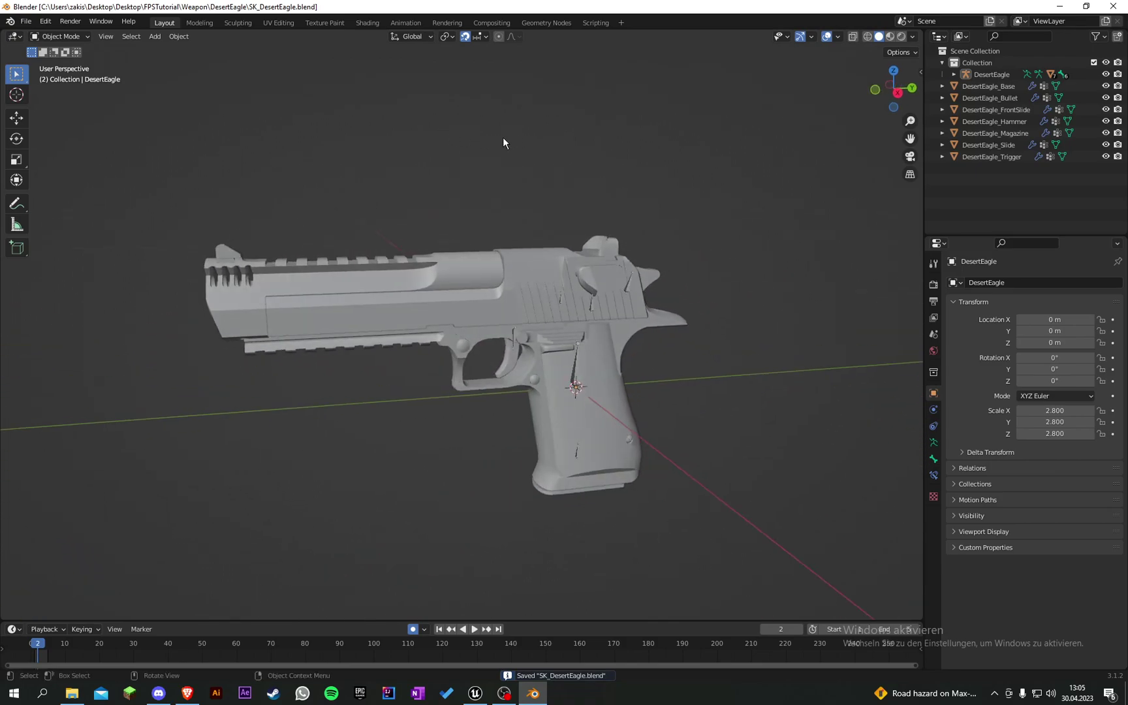
# Select the DesertEagle armature and switch to the Animation workspace.
pyautogui.click(580, 363)
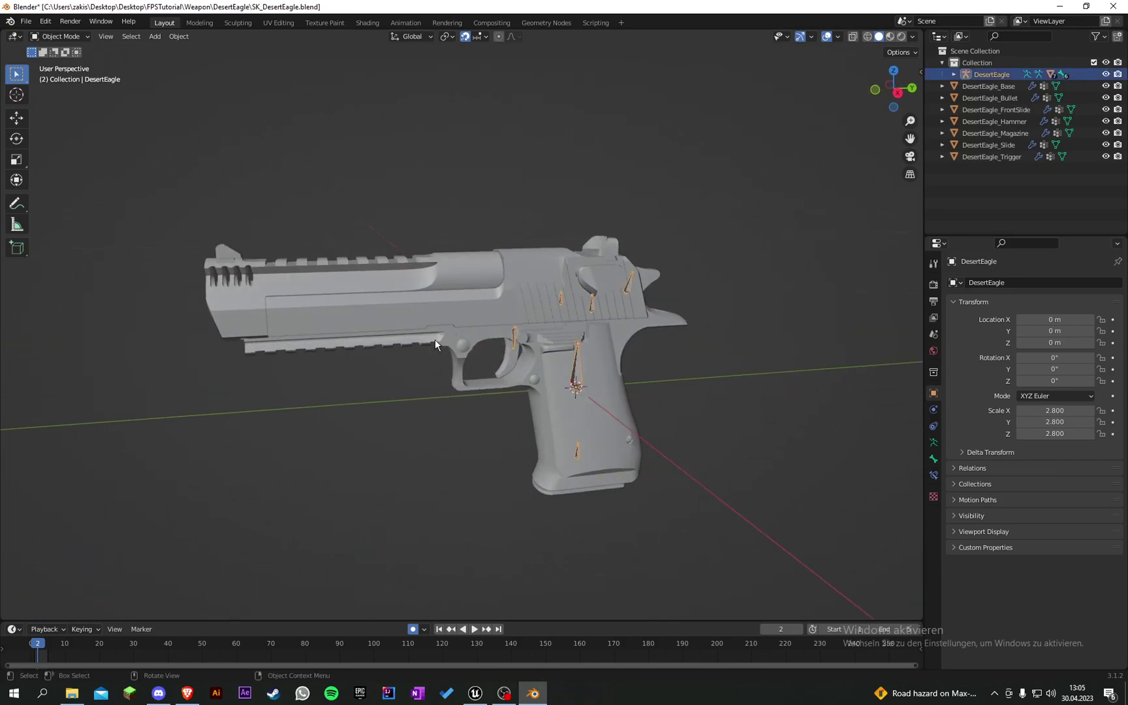
pyautogui.press('super+e')
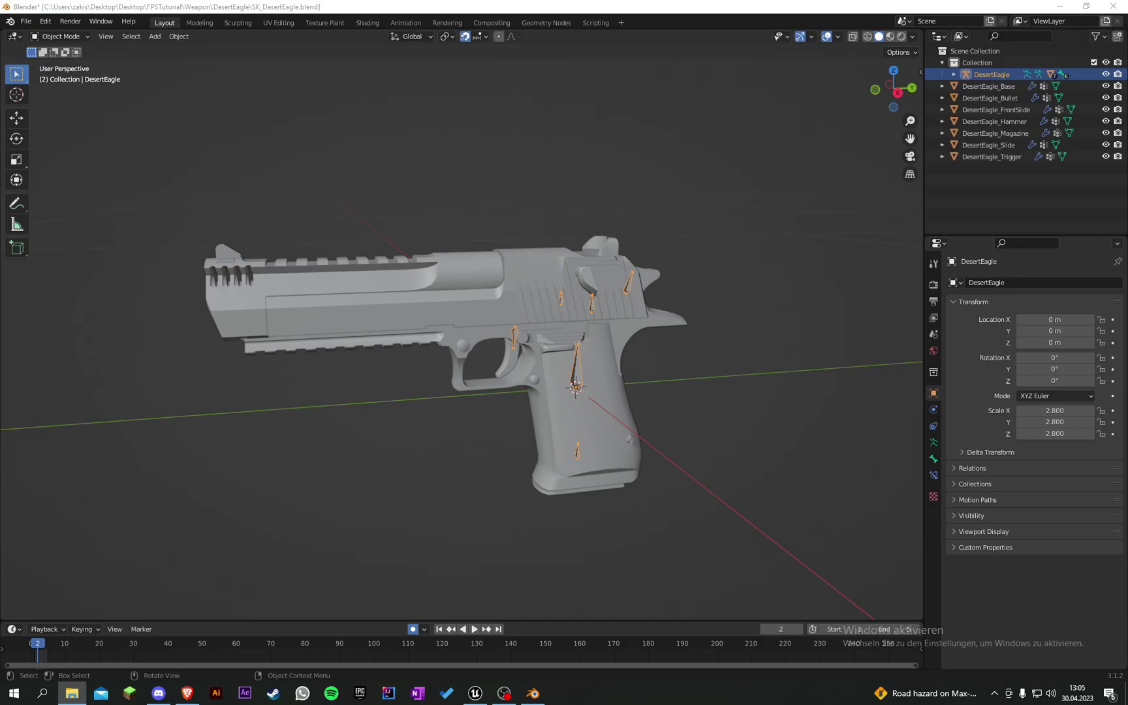
pyautogui.click(405, 22)
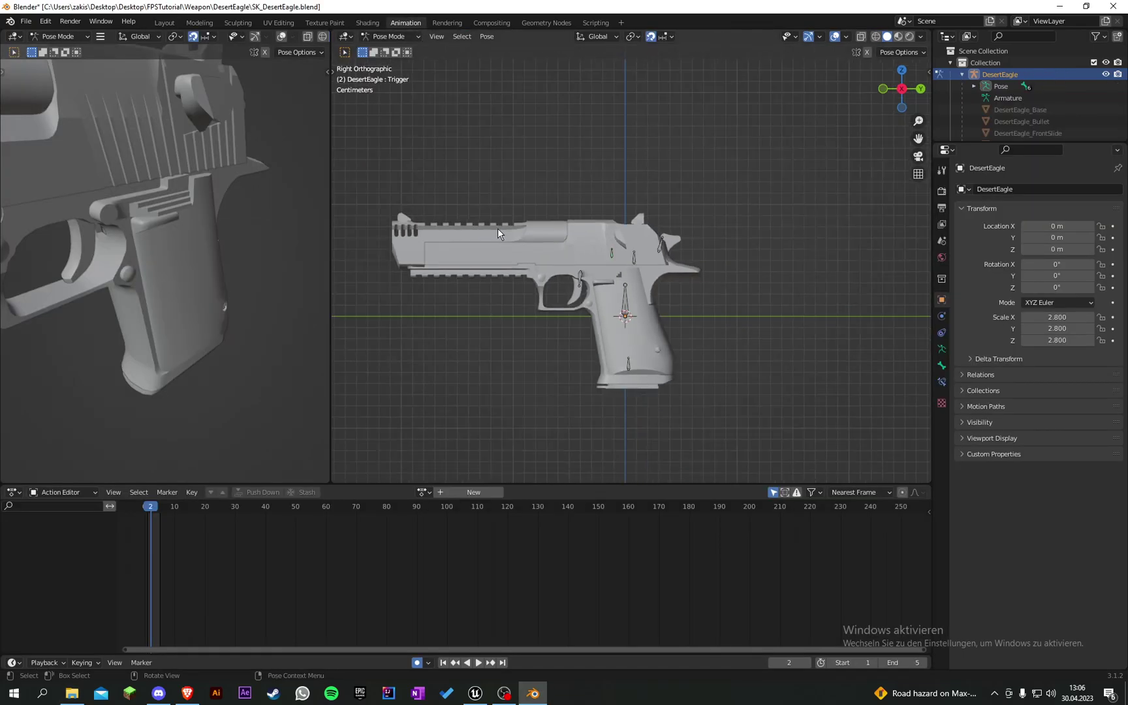
# Try moving the Slide bone rearward, in perspective and in the right orthographic view, undoing each move.
pyautogui.moveTo(496, 229)
pyautogui.mouseDown(button='middle')
pyautogui.moveTo(570, 257)
pyautogui.moveTo(581, 235)
pyautogui.moveTo(565, 214)
pyautogui.moveTo(511, 233)
pyautogui.mouseUp(button='middle')
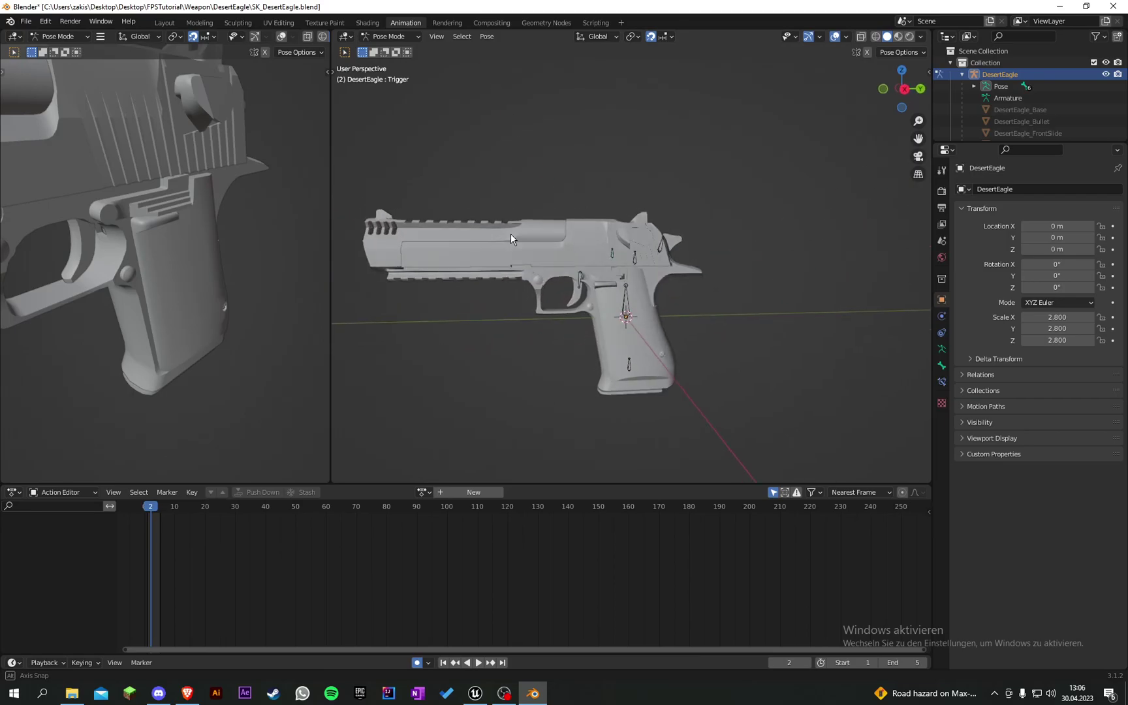
pyautogui.scroll(3, 690, 234)
pyautogui.click(637, 253)
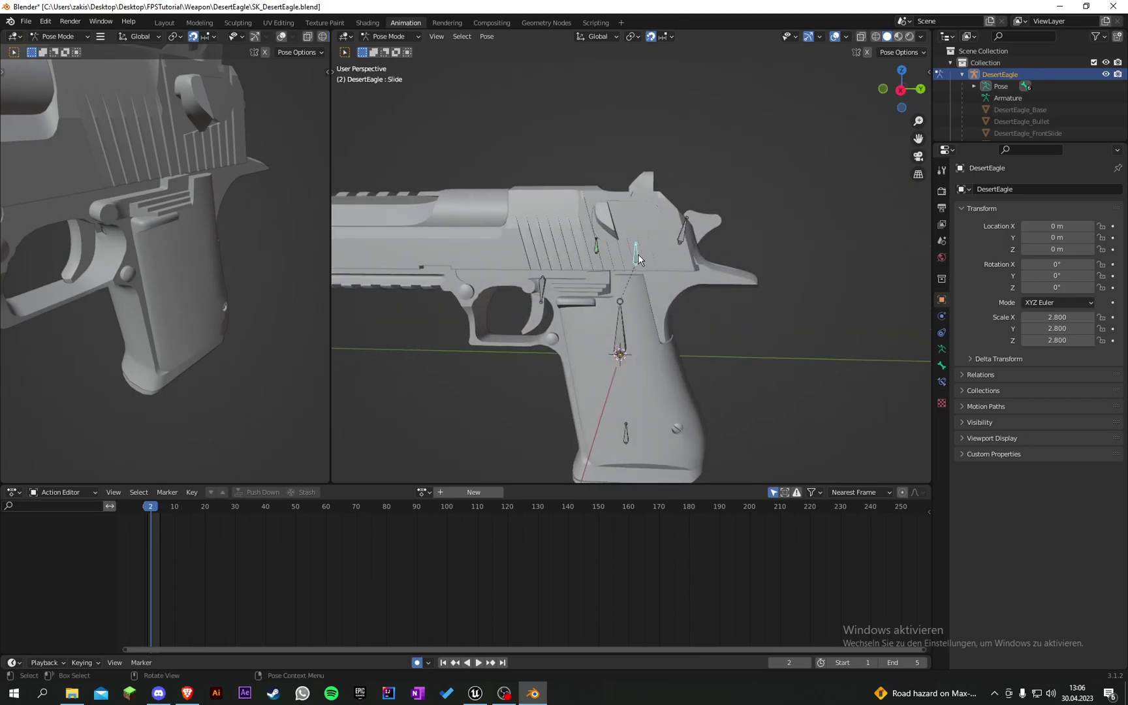
pyautogui.press('g')
pyautogui.click(783, 267)
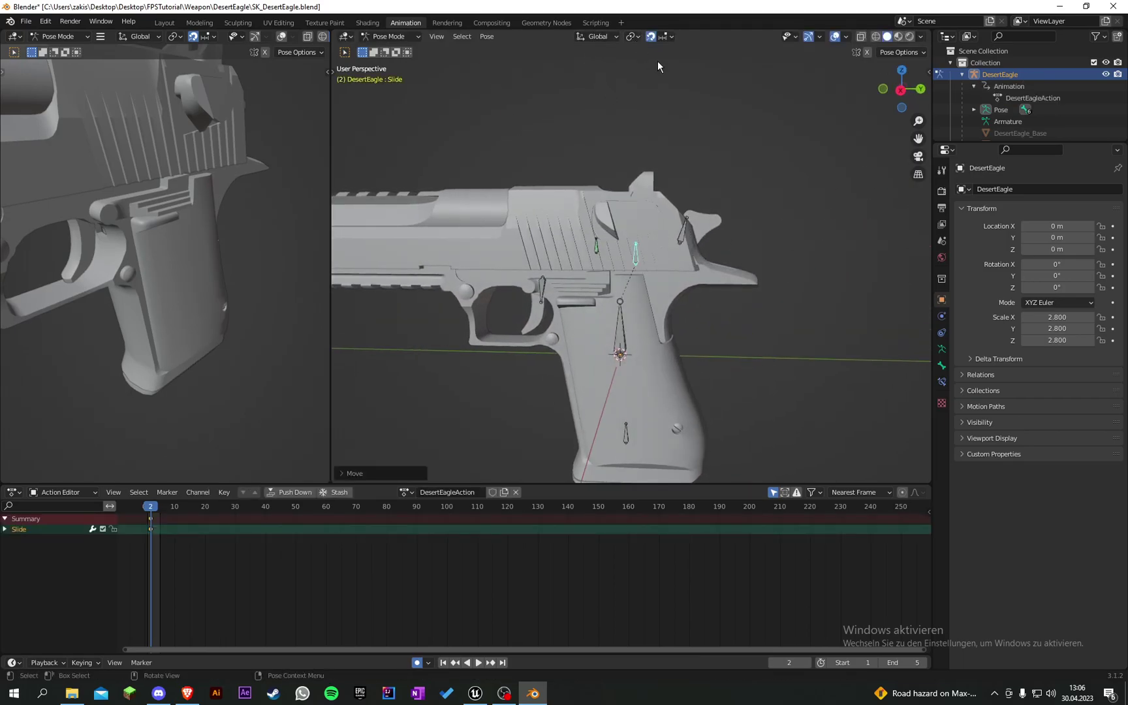
pyautogui.press('KP_1')
pyautogui.press('KP_3')
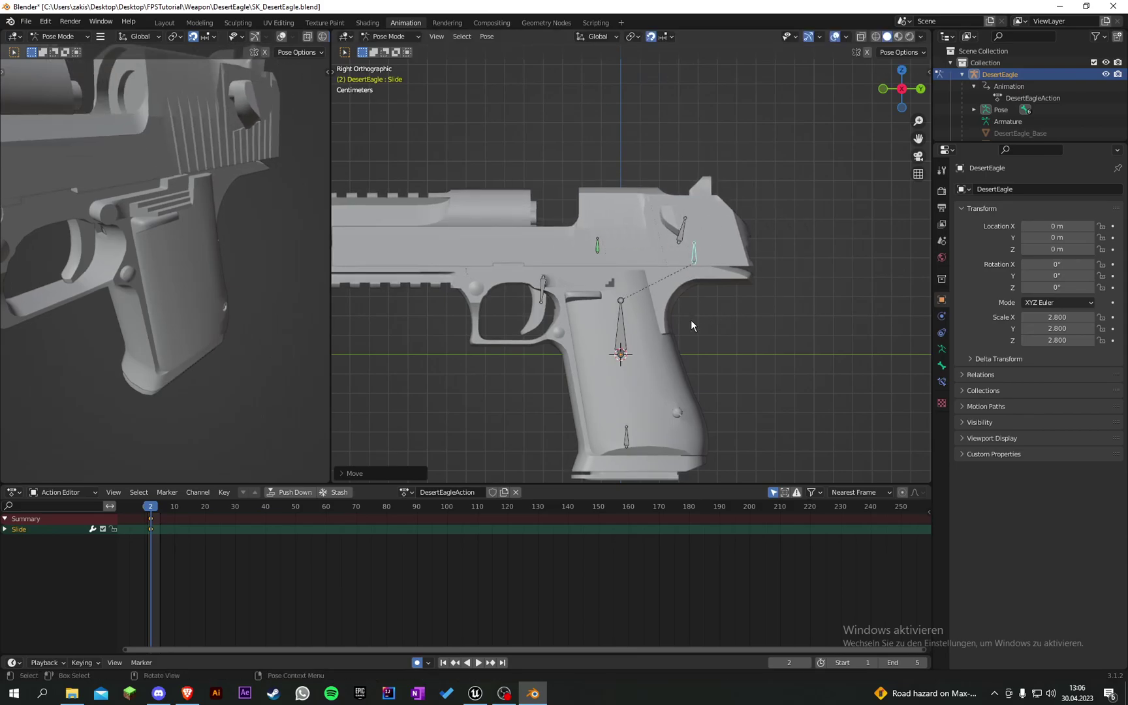
pyautogui.hotkey('ctrl', 'z')
pyautogui.press('g')
pyautogui.click(721, 295)
pyautogui.hotkey('ctrl', 'z')
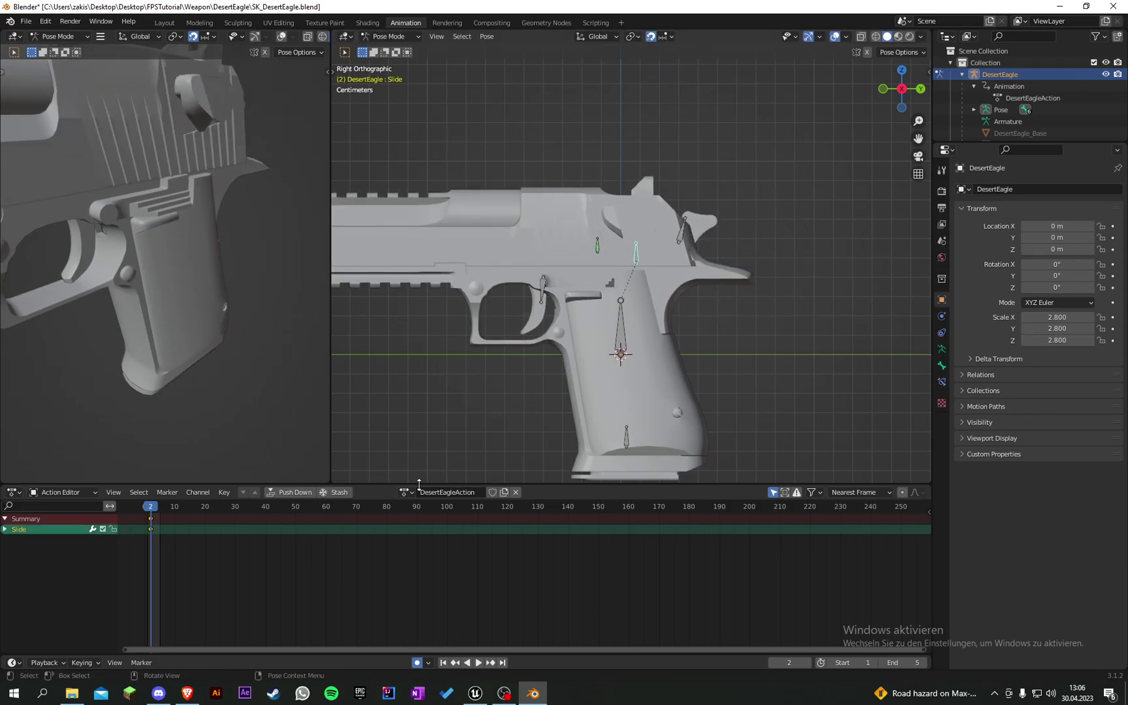
# Remove DesertEagleAction from the DesertEagle armature's animation data.
pyautogui.click(408, 494)
pyautogui.click(407, 494)
pyautogui.click(1034, 98)
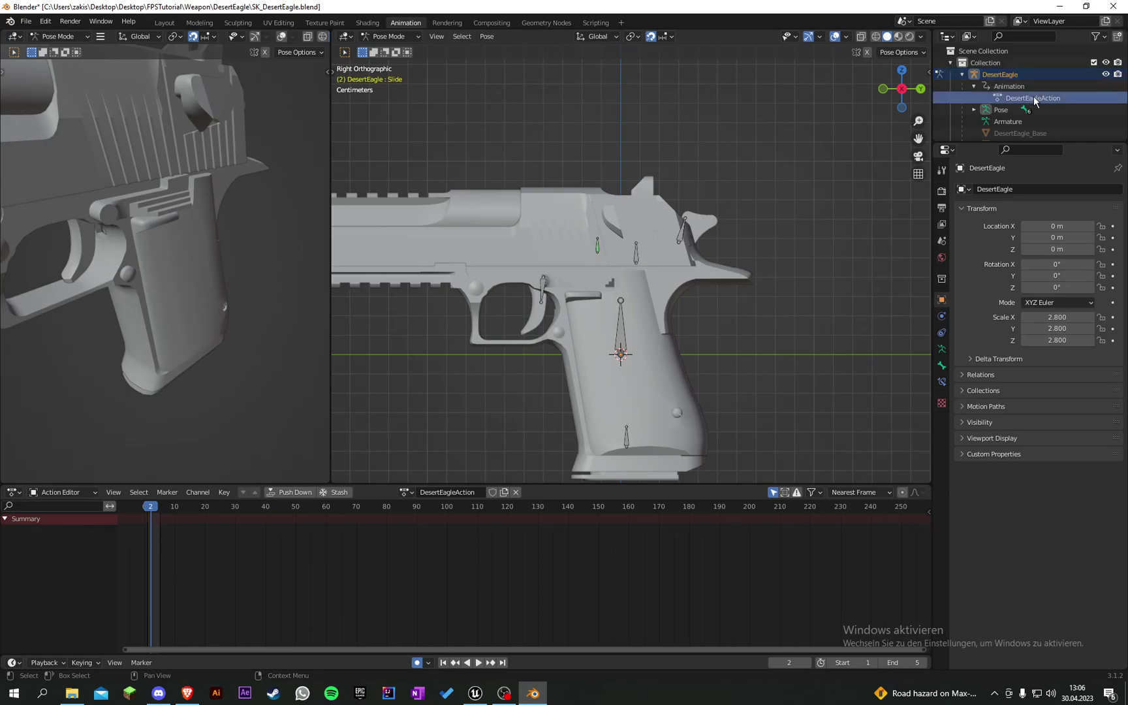
pyautogui.rightClick(1034, 96)
pyautogui.click(1004, 133)
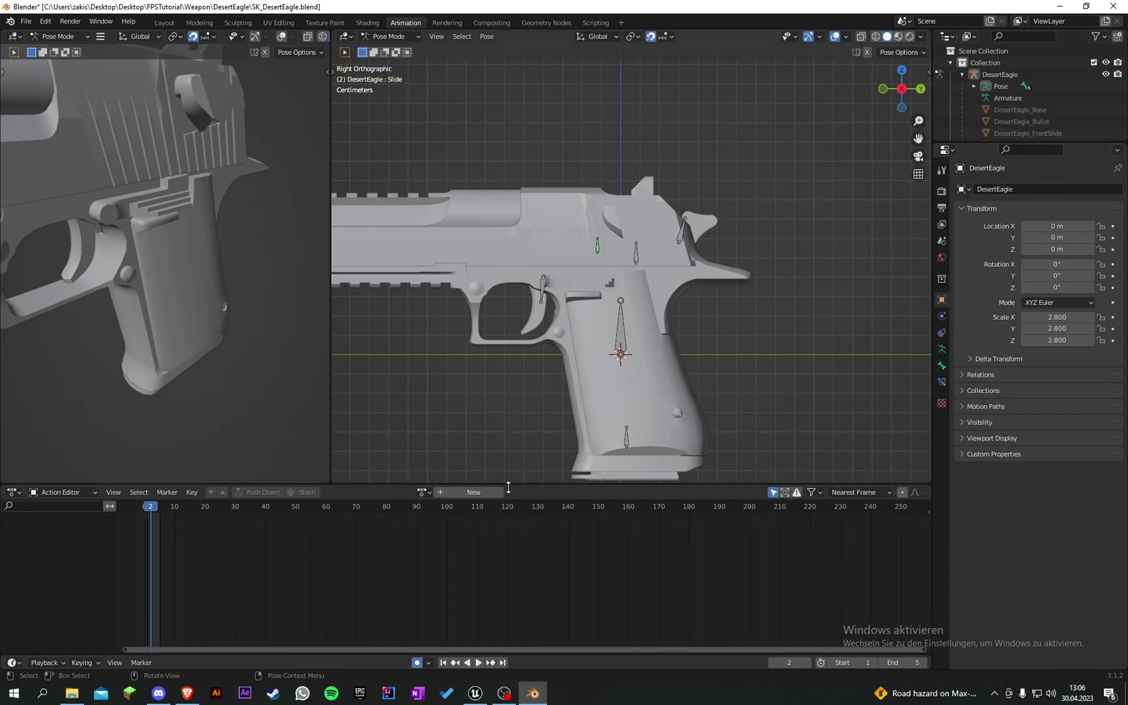
# Create a new action for the DesertEagle armature and name it Idle.
pyautogui.click(421, 492)
pyautogui.click(449, 493)
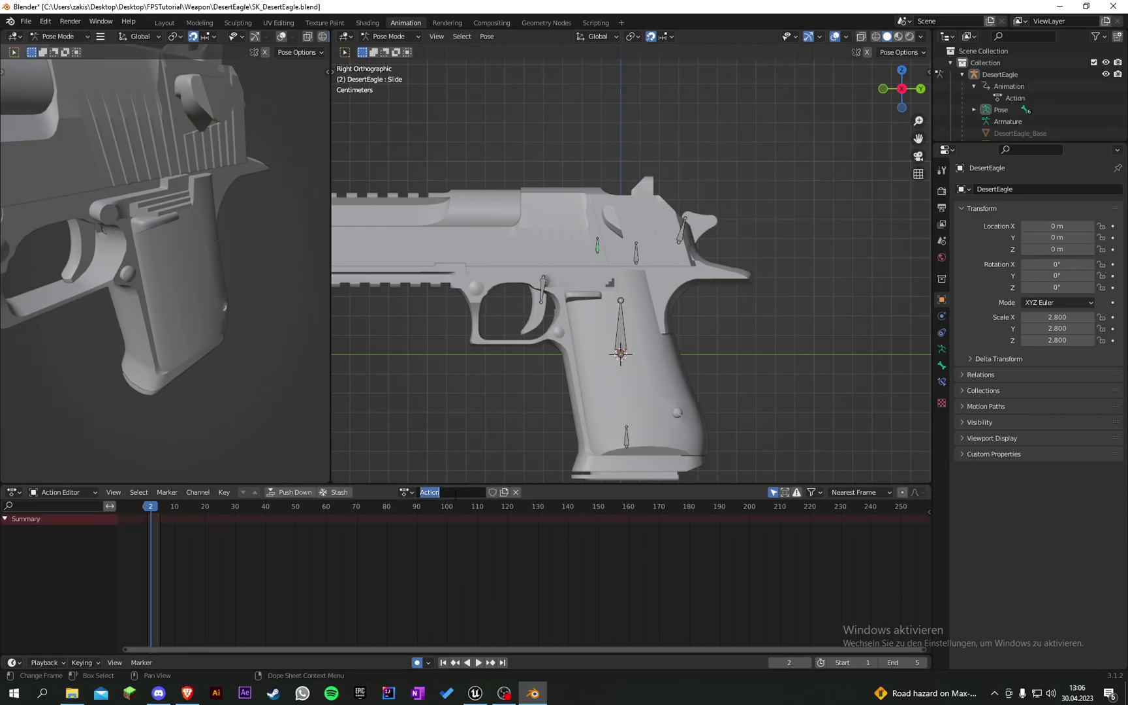
pyautogui.press('BackSpace')
pyautogui.press('BackSpace')
pyautogui.press('BackSpace')
pyautogui.press('BackSpace')
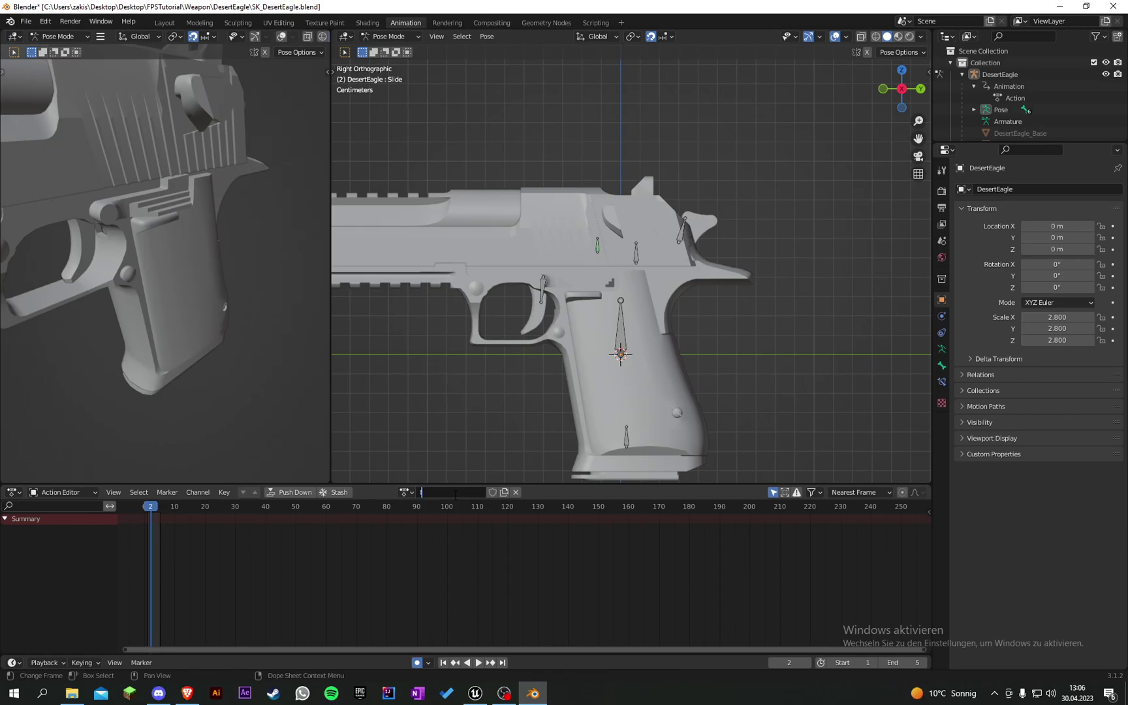
pyautogui.write('Idle')
pyautogui.press('Return')
# Try rotating the Hammer bone backward at frame 2 of the Idle action.
pyautogui.scroll(-2, 471, 356)
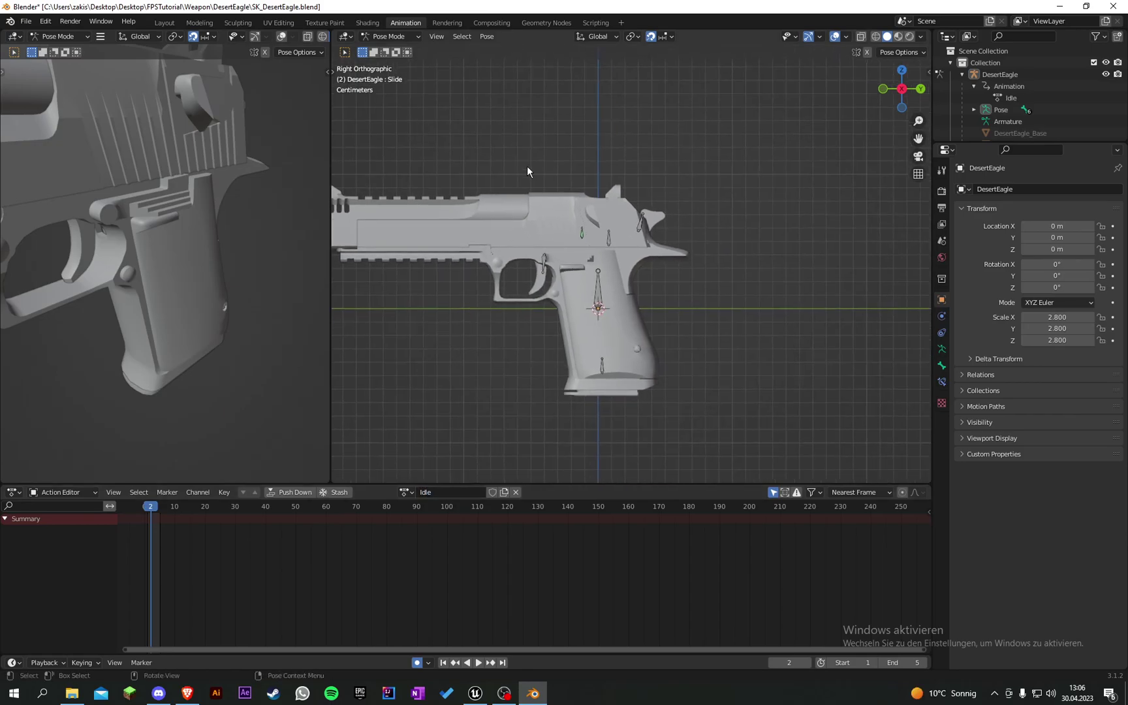
pyautogui.click(643, 222)
pyautogui.scroll(3, 656, 226)
pyautogui.keyDown('shift'); pyautogui.moveTo(658, 167); pyautogui.dragTo(588, 253, button='middle'); pyautogui.keyUp('shift')
pyautogui.scroll(3, 586, 255)
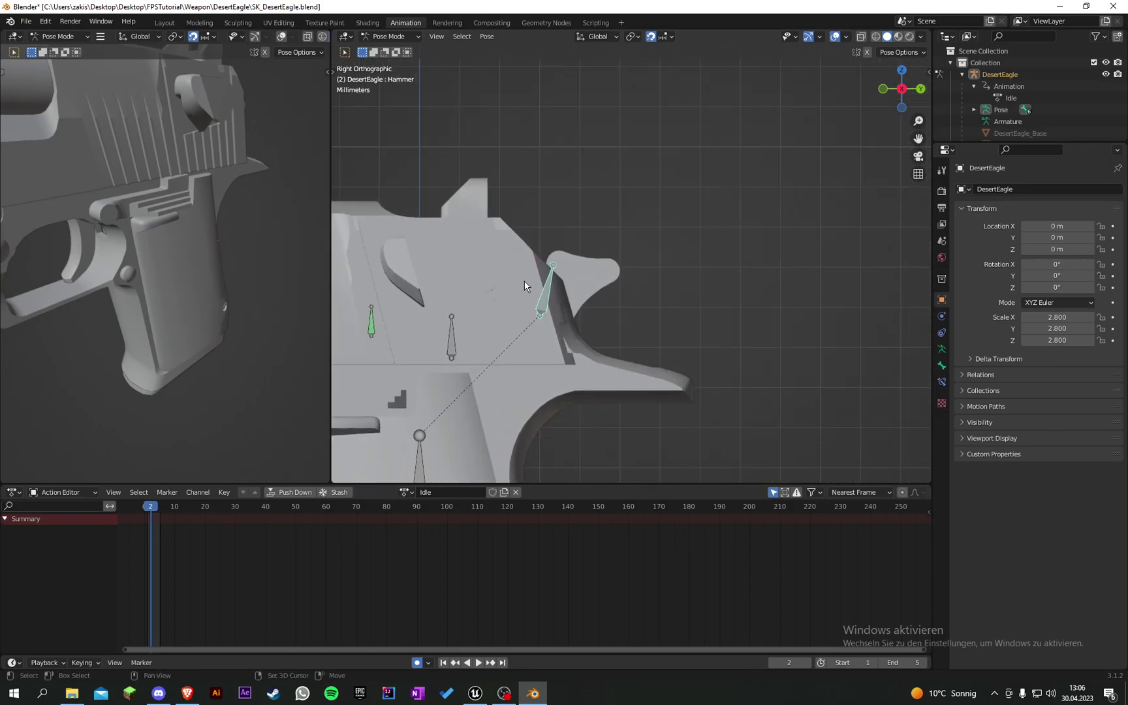
pyautogui.keyDown('shift'); pyautogui.moveTo(524, 281); pyautogui.dragTo(569, 252, button='middle'); pyautogui.keyUp('shift')
pyautogui.press('r')
pyautogui.click(735, 188)
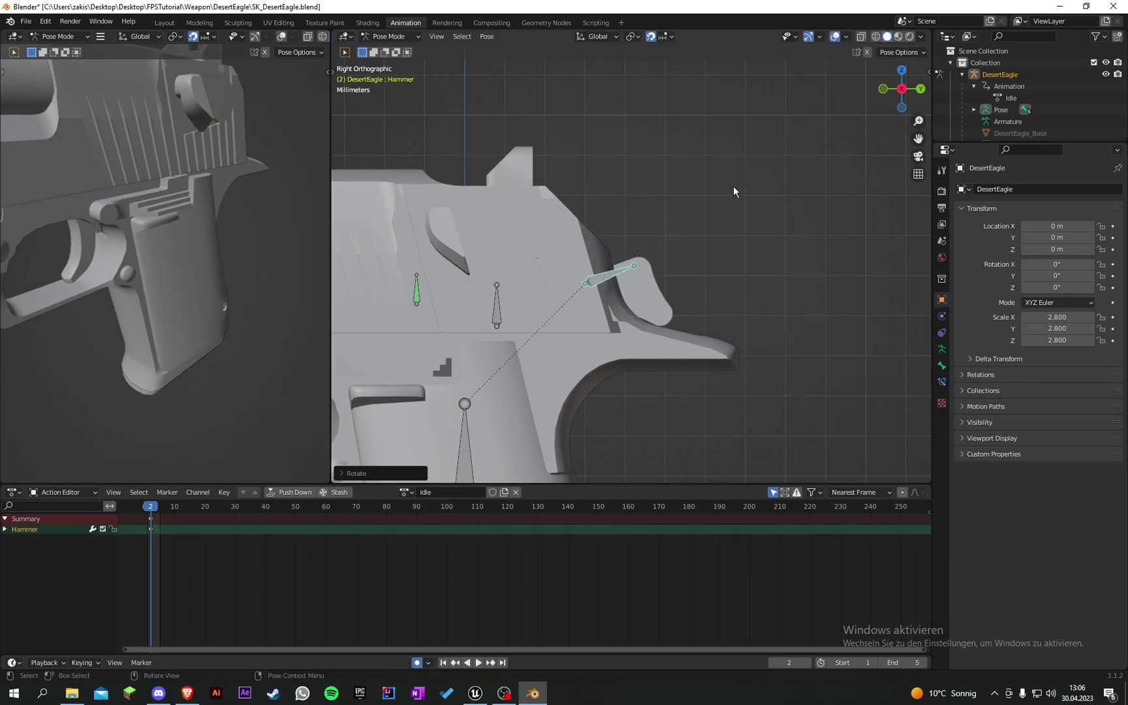
pyautogui.scroll(-4, 550, 218)
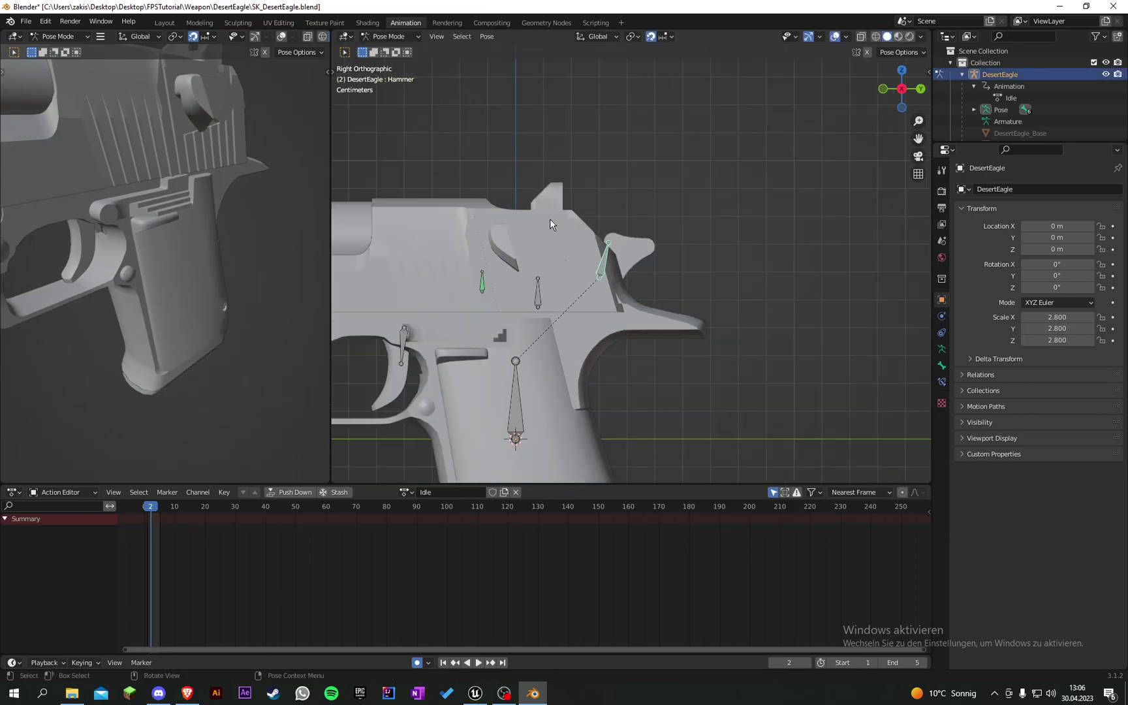
# Give the Idle action a fake user and insert Location & Rotation keyframes for all bones at frame 1.
pyautogui.click(492, 494)
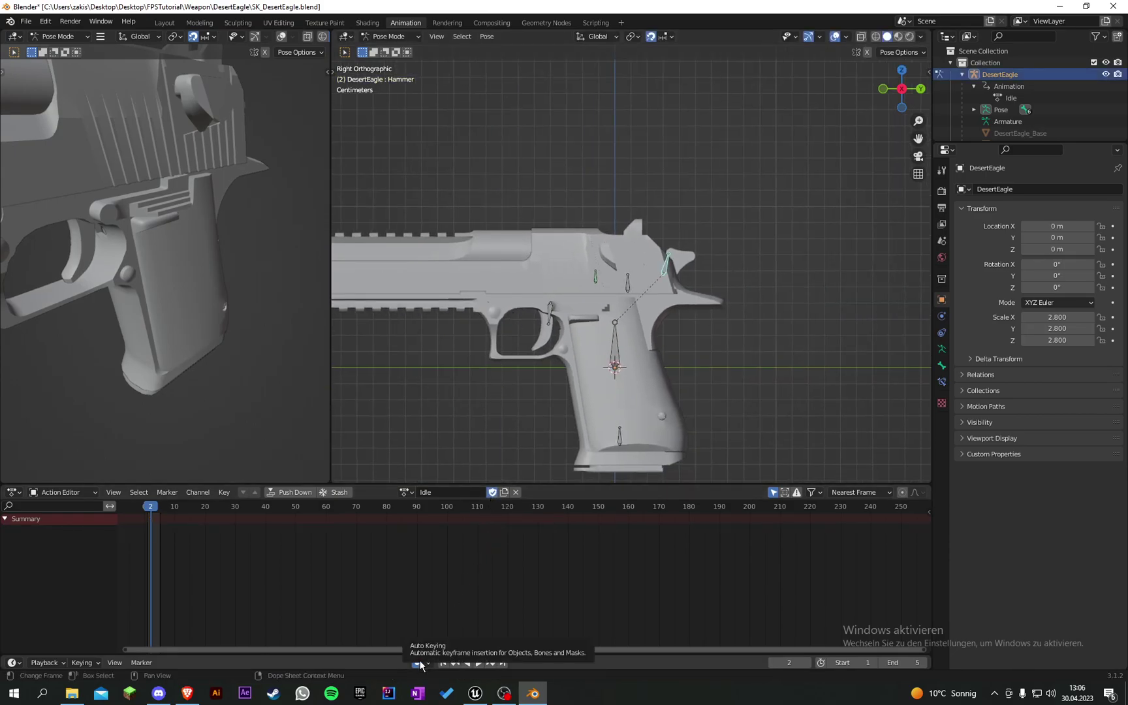
pyautogui.scroll(3, 517, 303)
pyautogui.keyDown('shift'); pyautogui.moveTo(701, 292); pyautogui.dragTo(634, 257, button='middle'); pyautogui.keyUp('shift')
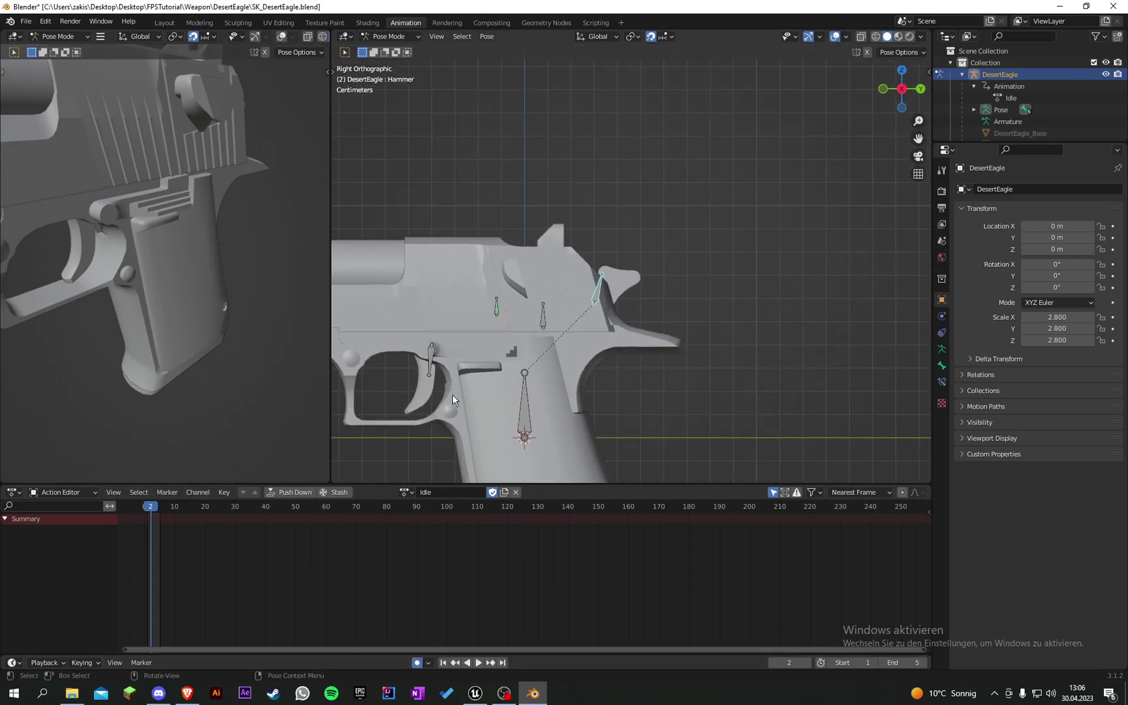
pyautogui.click(147, 509)
pyautogui.keyDown('shift'); pyautogui.moveTo(509, 365); pyautogui.dragTo(529, 340, button='middle'); pyautogui.keyUp('shift')
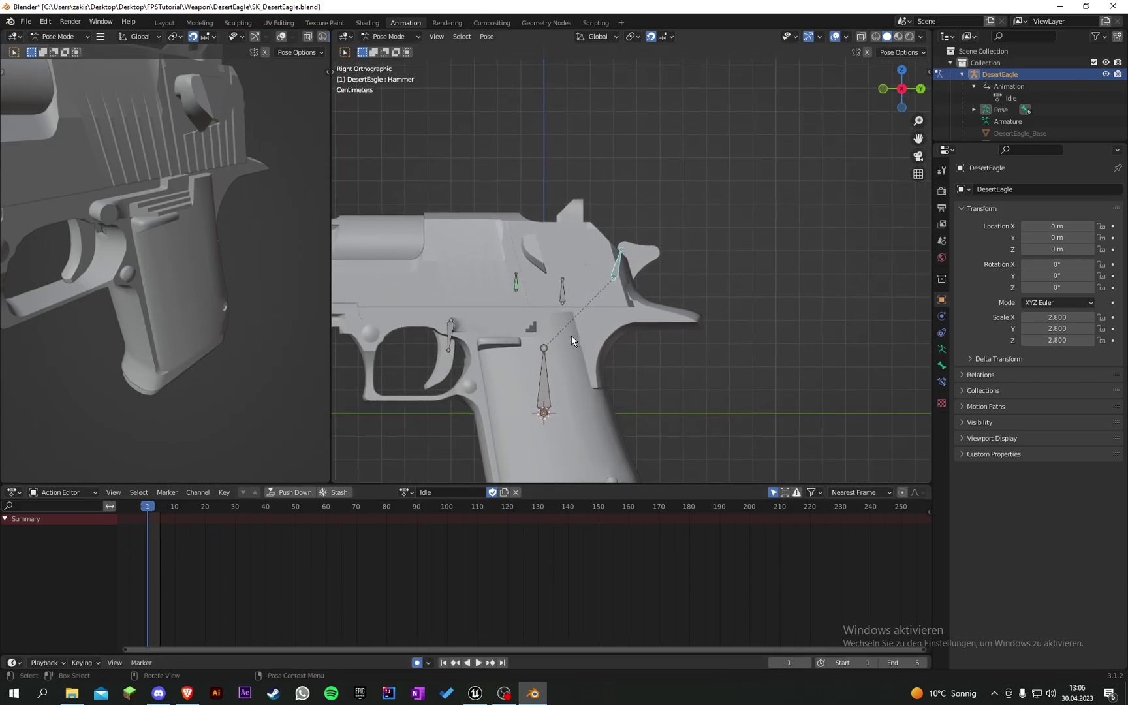
pyautogui.press('a')
pyautogui.press('i')
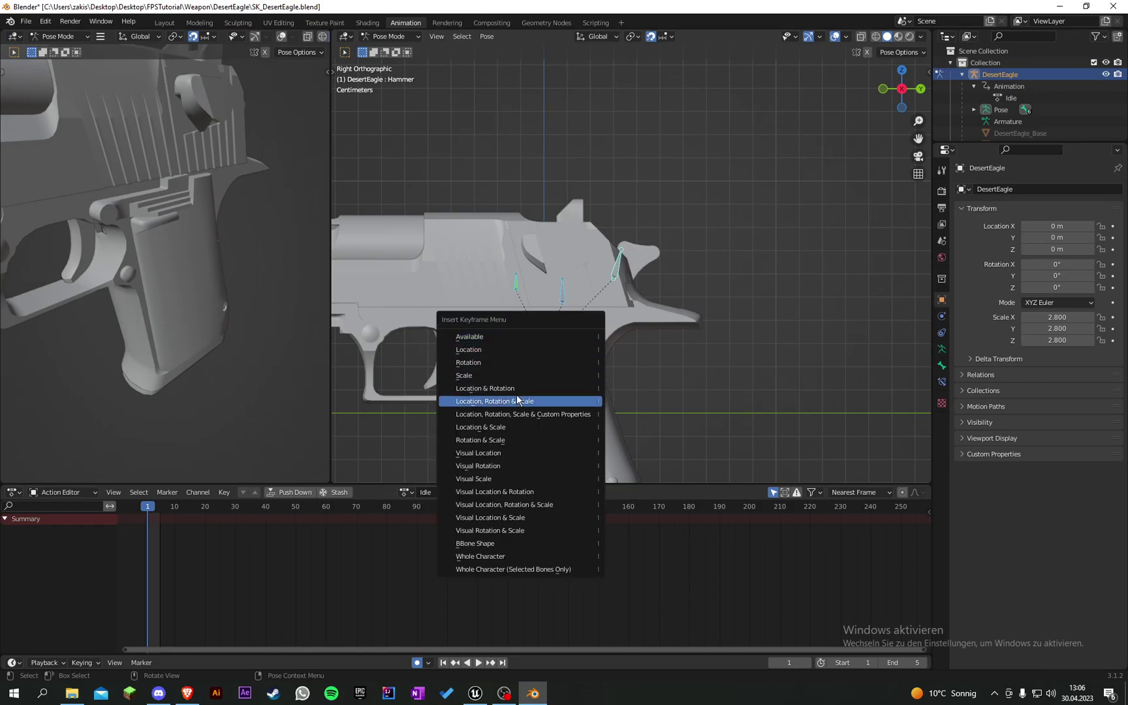
pyautogui.click(474, 389)
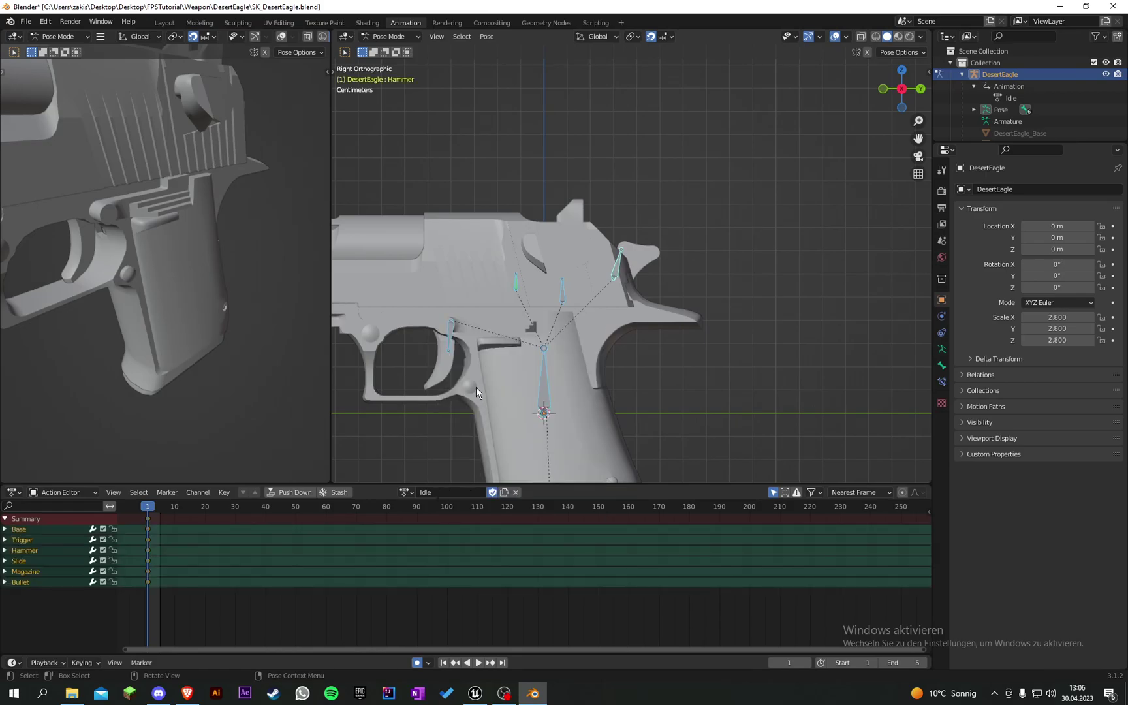
# Rotate the Hammer bone back into its cocked position at frame 1, preview the Idle animation, and save the blend file.
pyautogui.click(616, 273)
pyautogui.press('r')
pyautogui.click(760, 269)
pyautogui.moveTo(761, 269); pyautogui.dragTo(720, 289, button='middle')
pyautogui.hotkey('ctrl', 's')
pyautogui.press('space')
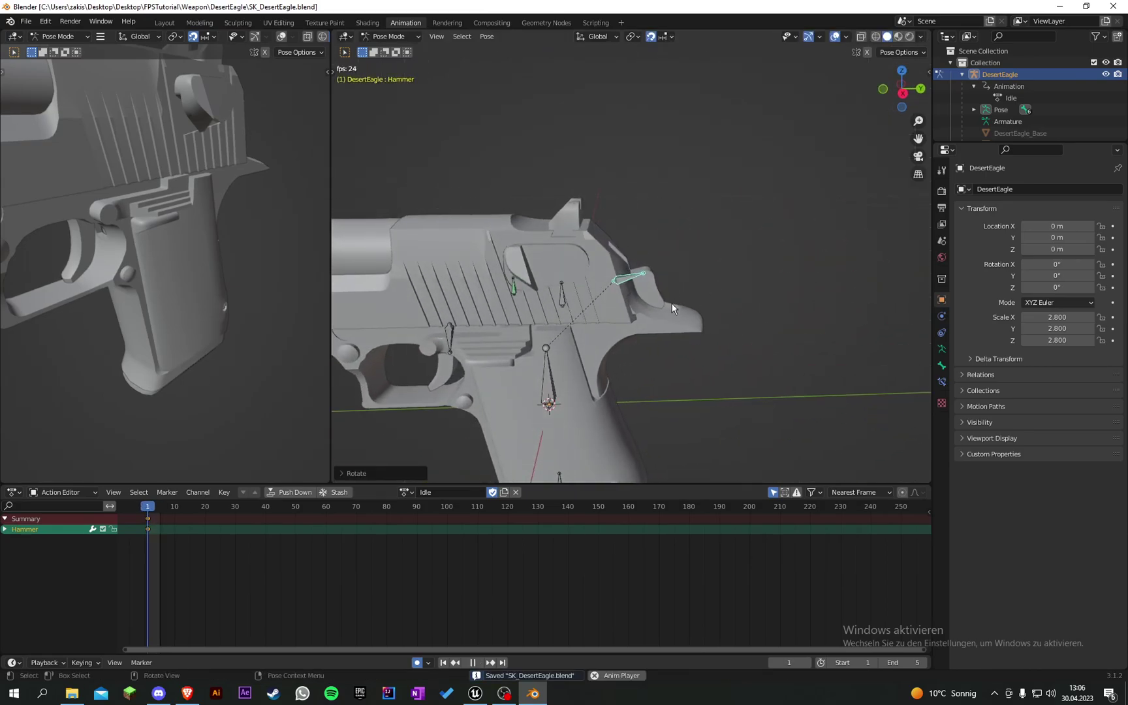
pyautogui.press('space')
pyautogui.keyDown('shift'); pyautogui.moveTo(512, 334); pyautogui.dragTo(606, 290, button='middle'); pyautogui.keyUp('shift')
pyautogui.hotkey('ctrl', 's')
pyautogui.scroll(-2, 623, 270)
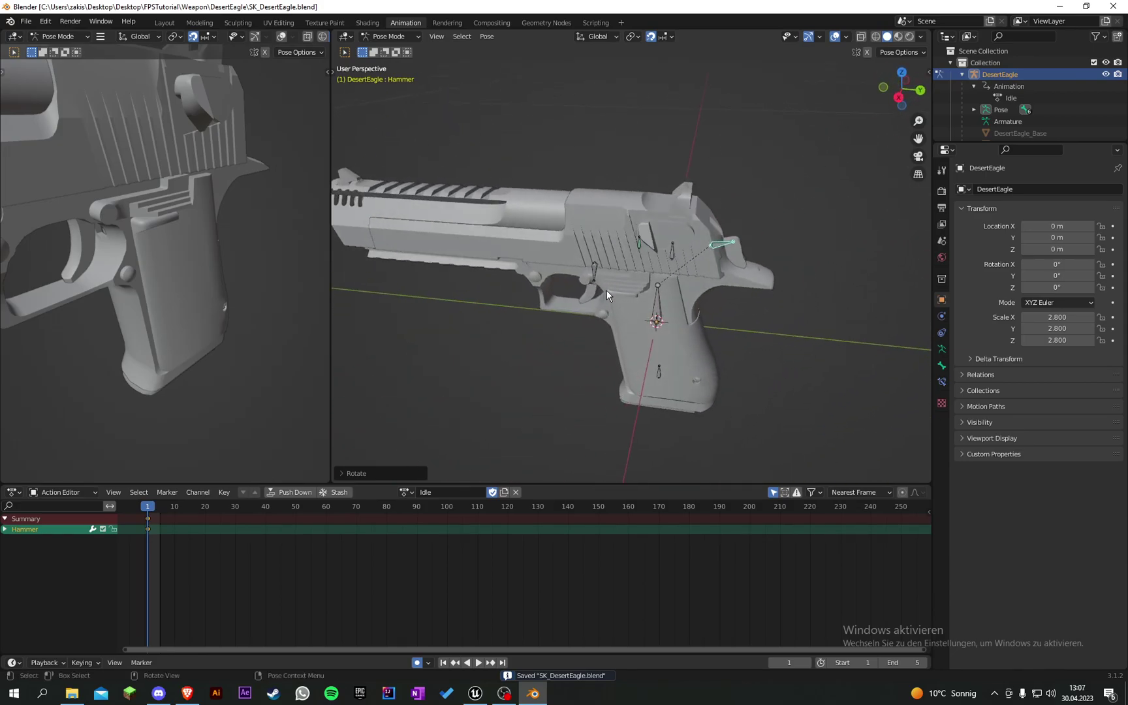
# Unlink the Idle action, create a new action named Fire with a fake user, and save the blend file.
pyautogui.click(515, 492)
pyautogui.click(457, 492)
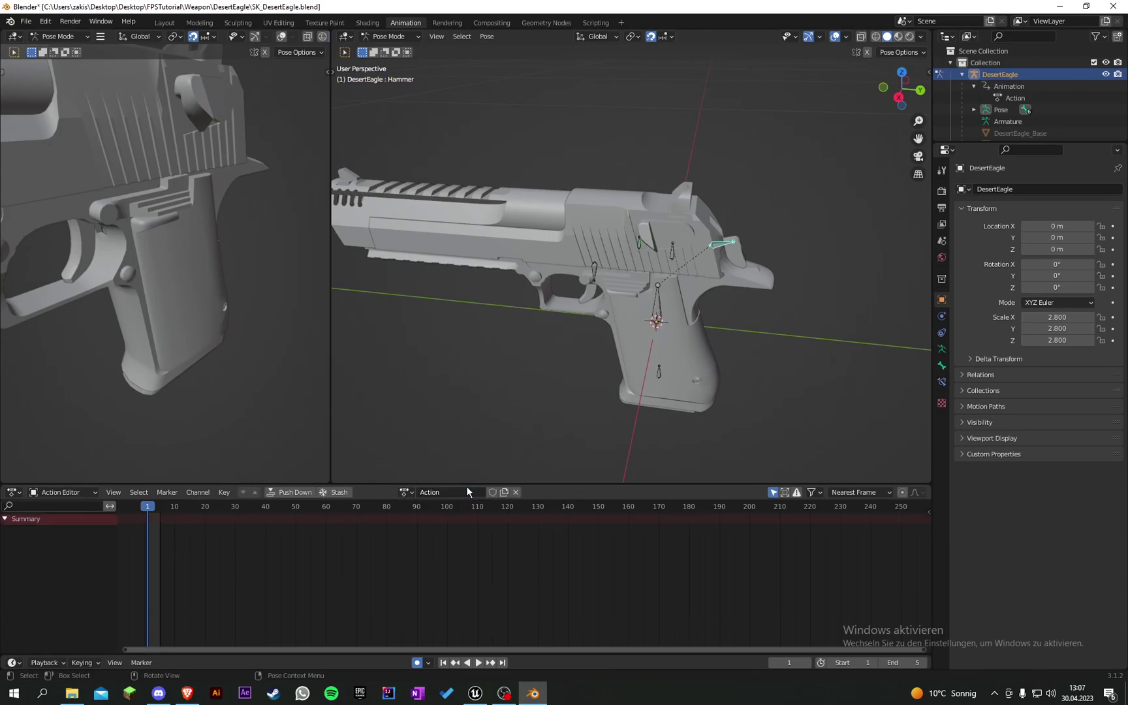
pyautogui.doubleClick(467, 492)
pyautogui.write('F')
pyautogui.click(492, 492)
pyautogui.moveTo(505, 365); pyautogui.dragTo(525, 316, button='middle')
pyautogui.hotkey('ctrl', 's')
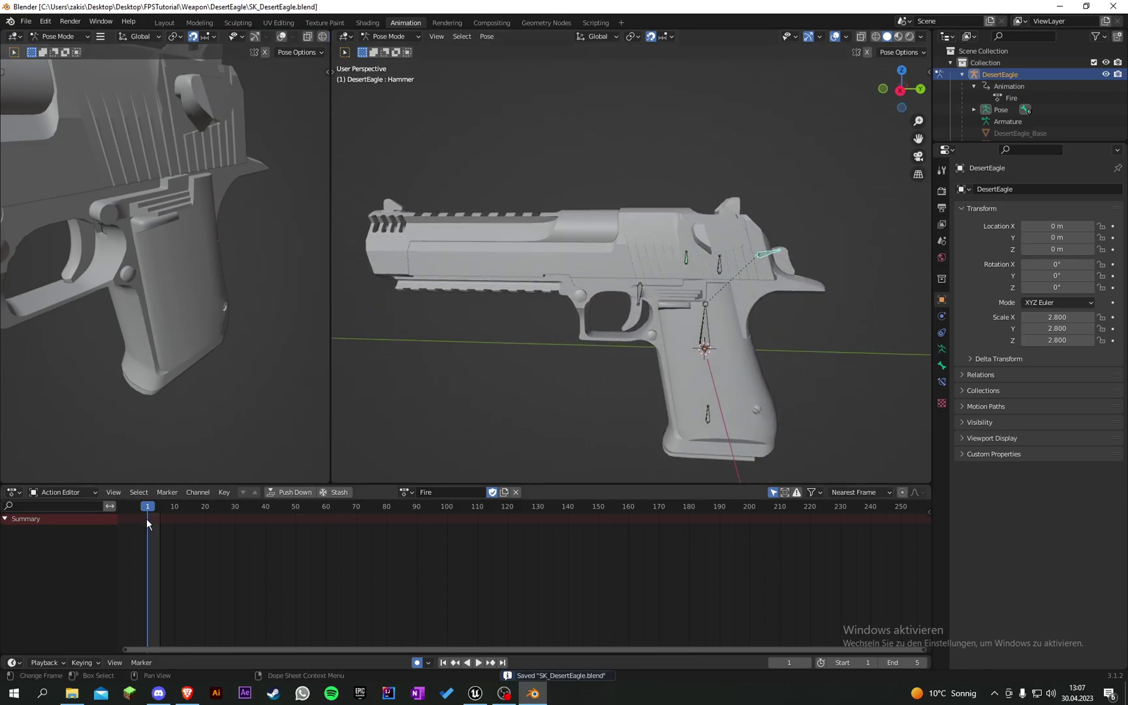
# Insert Location & Rotation keyframes for all bones at frame 1 of the Fire action.
pyautogui.press('i')
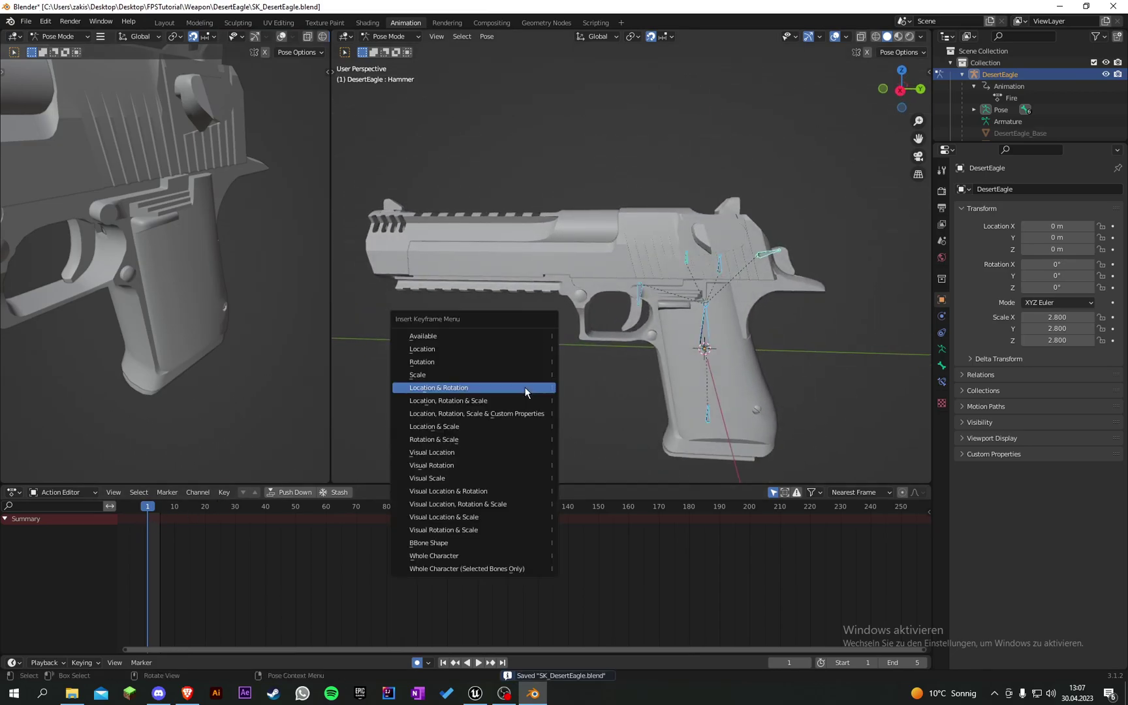
pyautogui.click(525, 387)
pyautogui.moveTo(525, 388); pyautogui.dragTo(502, 380, button='middle')
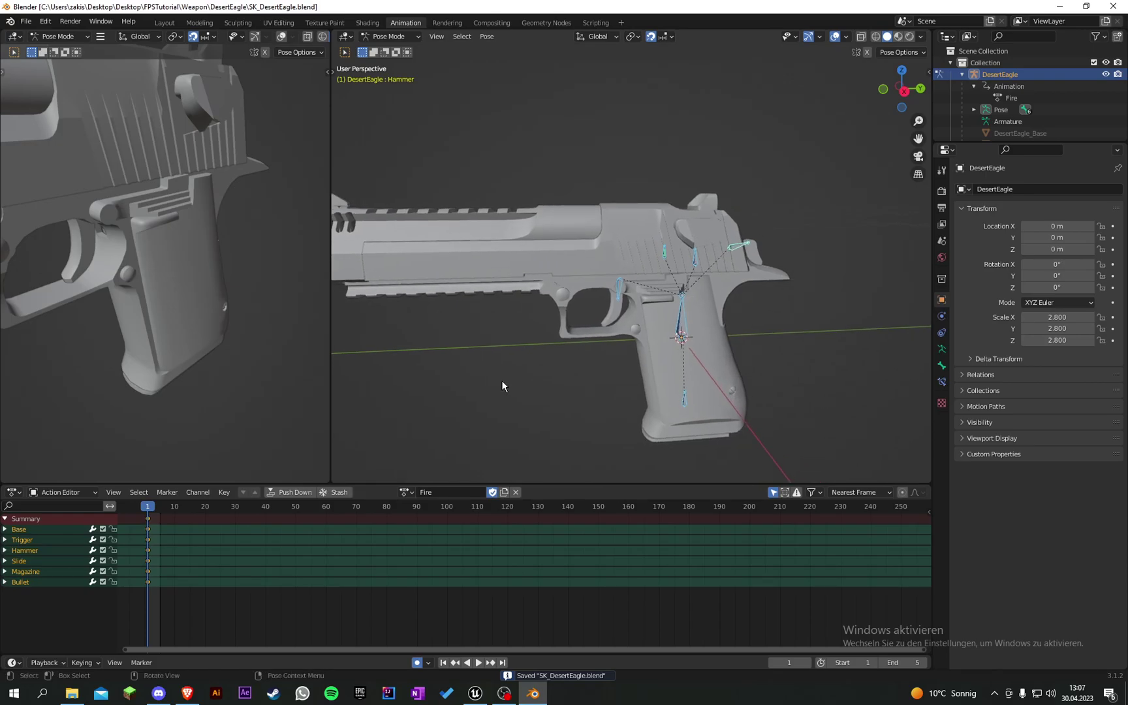
# Move the Slide bone rearward at frame 2 of the Fire action, working in the right orthographic view.
pyautogui.press('KP_1')
pyautogui.press('KP_3')
pyautogui.scroll(2, 501, 380)
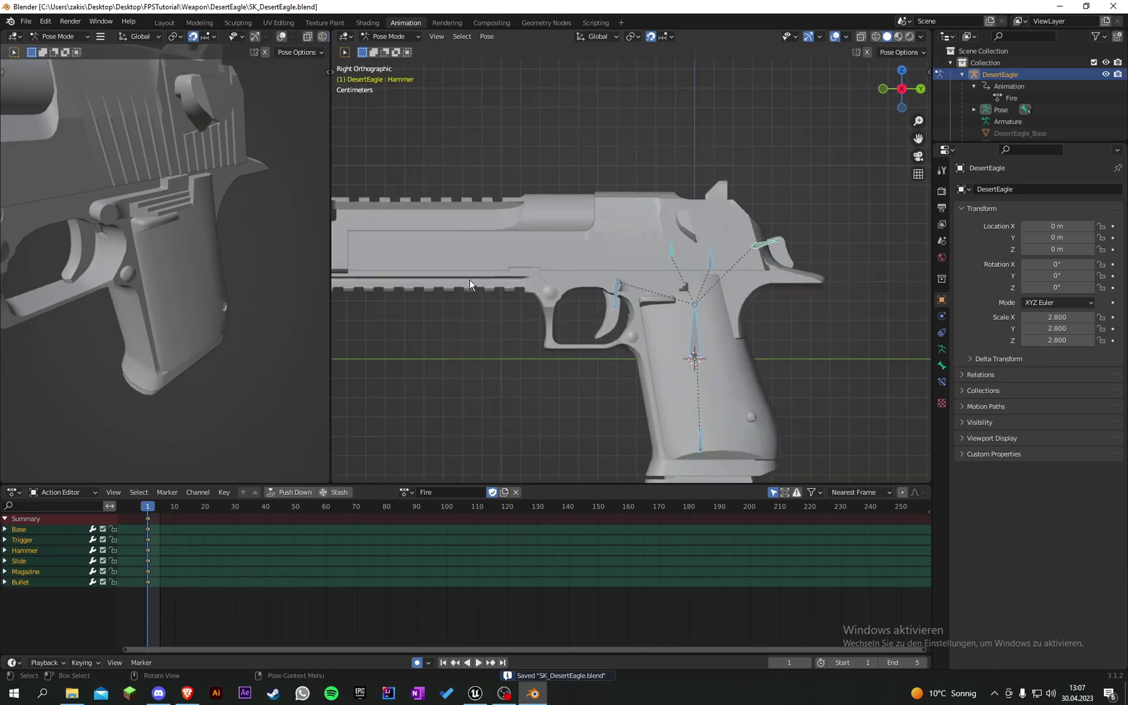
pyautogui.press('Right')
pyautogui.click(728, 307)
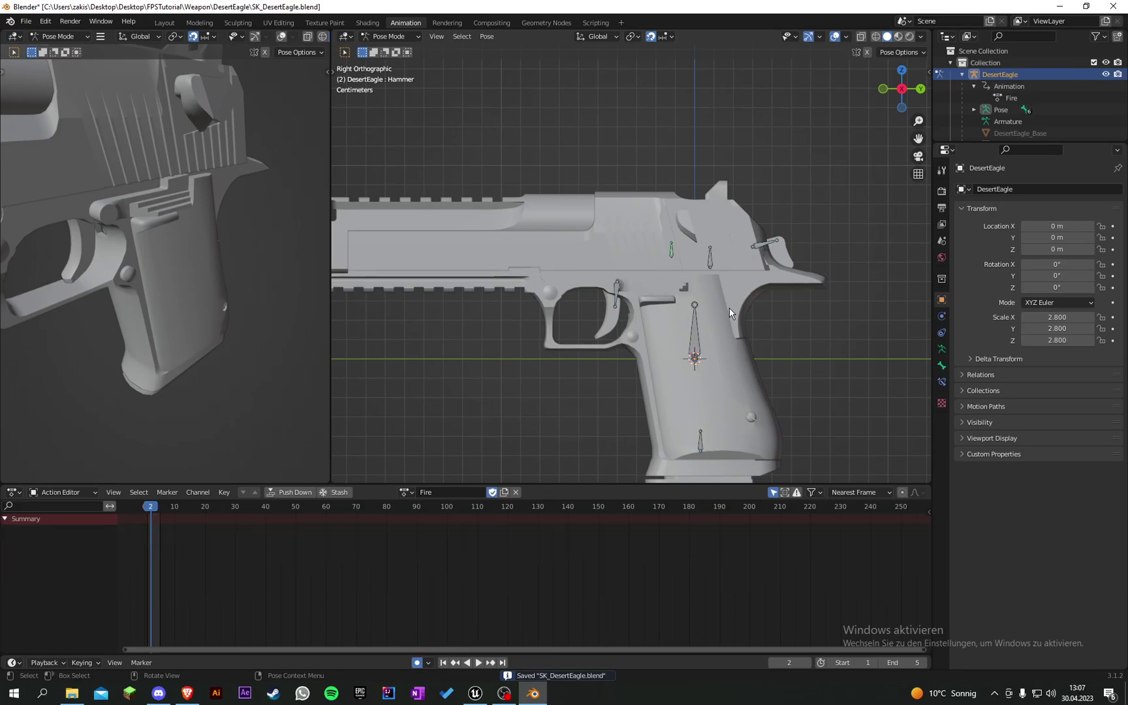
pyautogui.keyDown('shift'); pyautogui.moveTo(718, 264); pyautogui.dragTo(627, 244, button='middle'); pyautogui.keyUp('shift')
pyautogui.click(623, 243)
pyautogui.scroll(-3, 614, 241)
pyautogui.keyDown('shift'); pyautogui.moveTo(525, 306); pyautogui.dragTo(548, 320, button='middle'); pyautogui.keyUp('shift')
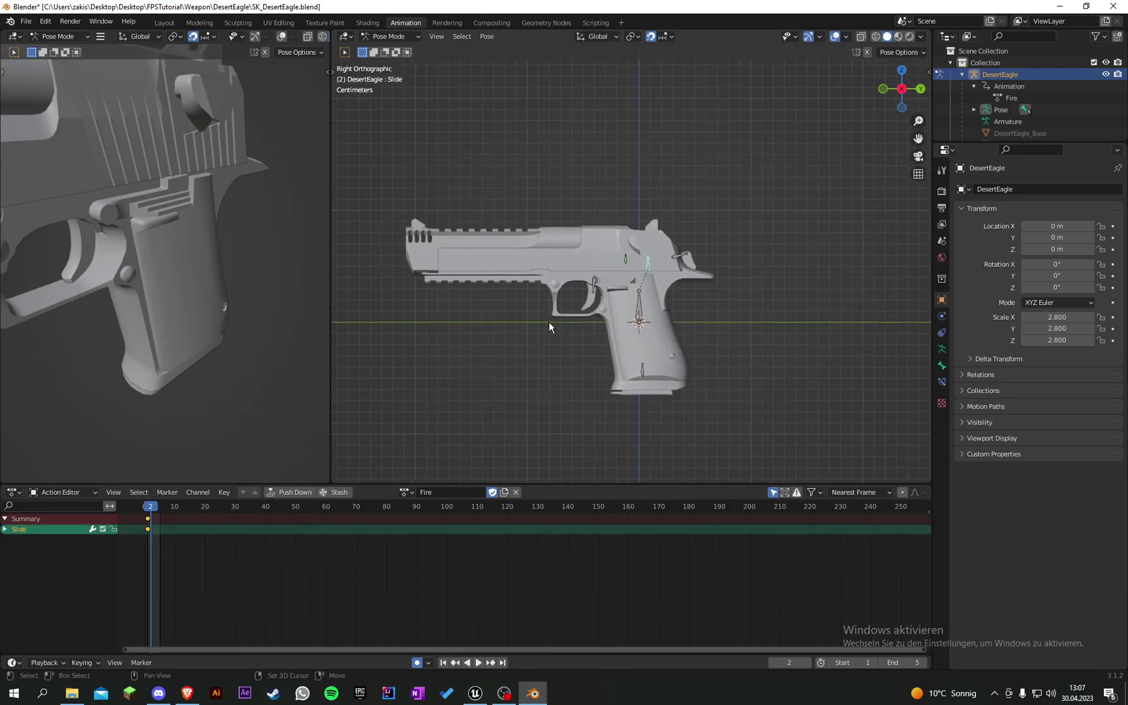
pyautogui.press('g')
pyautogui.click(572, 311)
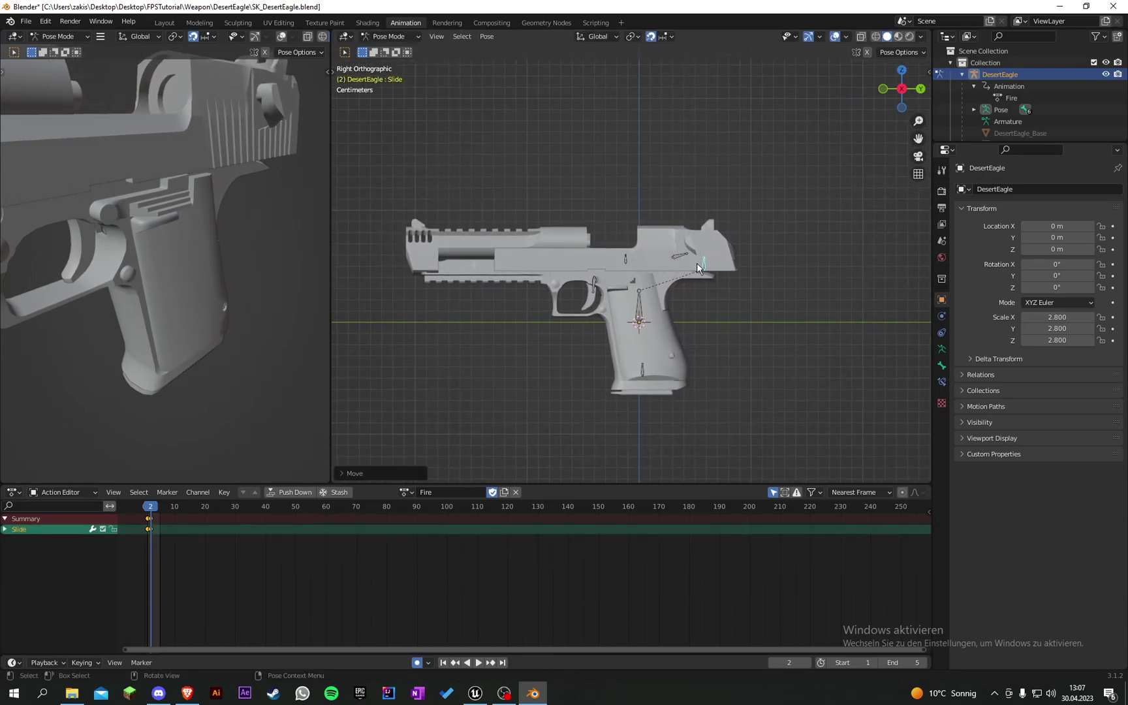
# Rotate the Hammer bone forward by about 65° at frame 2 of the Fire action.
pyautogui.scroll(5, 614, 279)
pyautogui.click(512, 312)
pyautogui.keyDown('shift'); pyautogui.moveTo(513, 311); pyautogui.dragTo(550, 316, button='middle'); pyautogui.keyUp('shift')
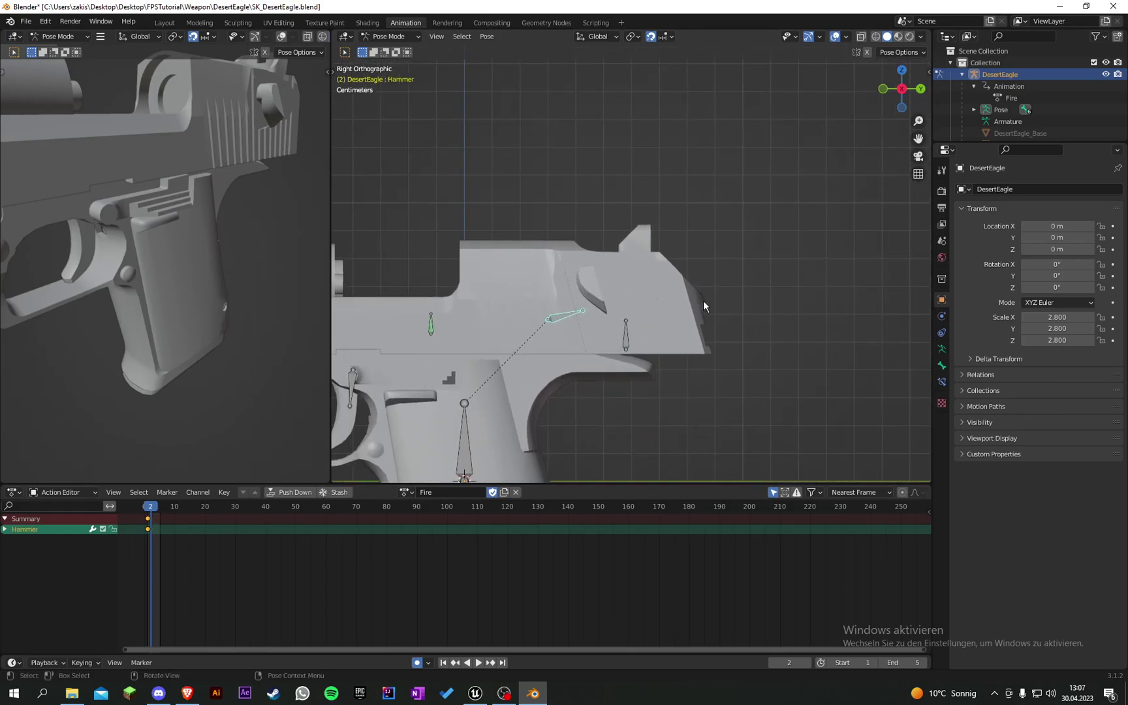
pyautogui.press('r')
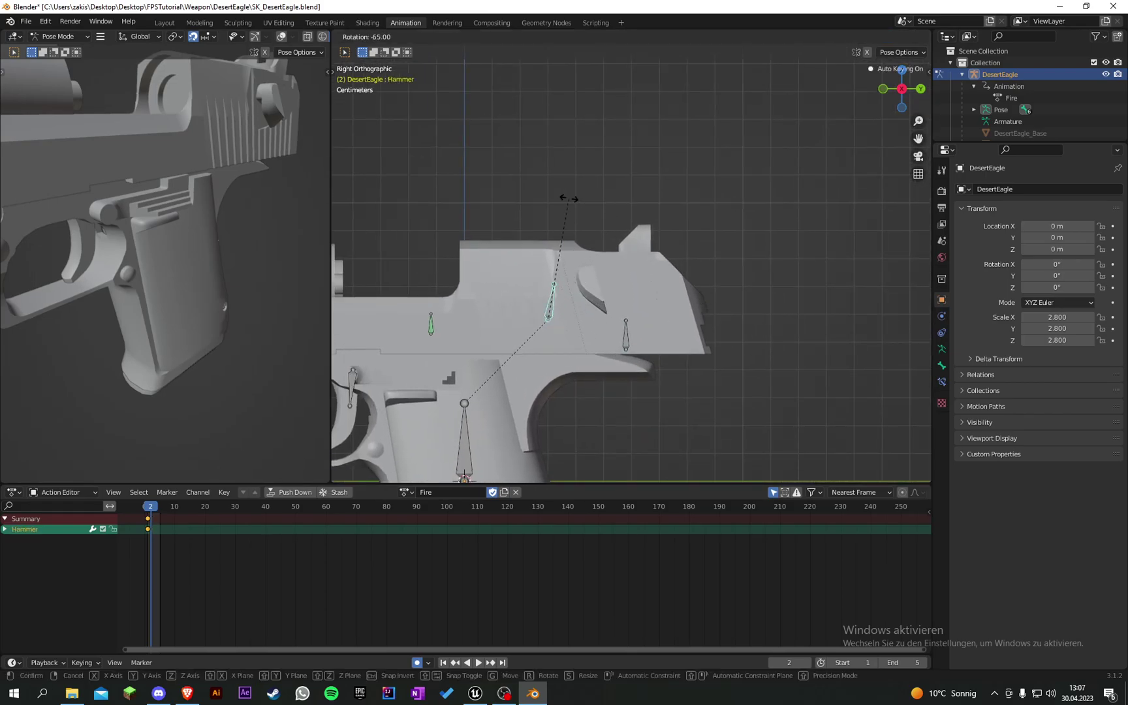
pyautogui.click(577, 202)
pyautogui.moveTo(578, 202); pyautogui.dragTo(458, 320, button='middle')
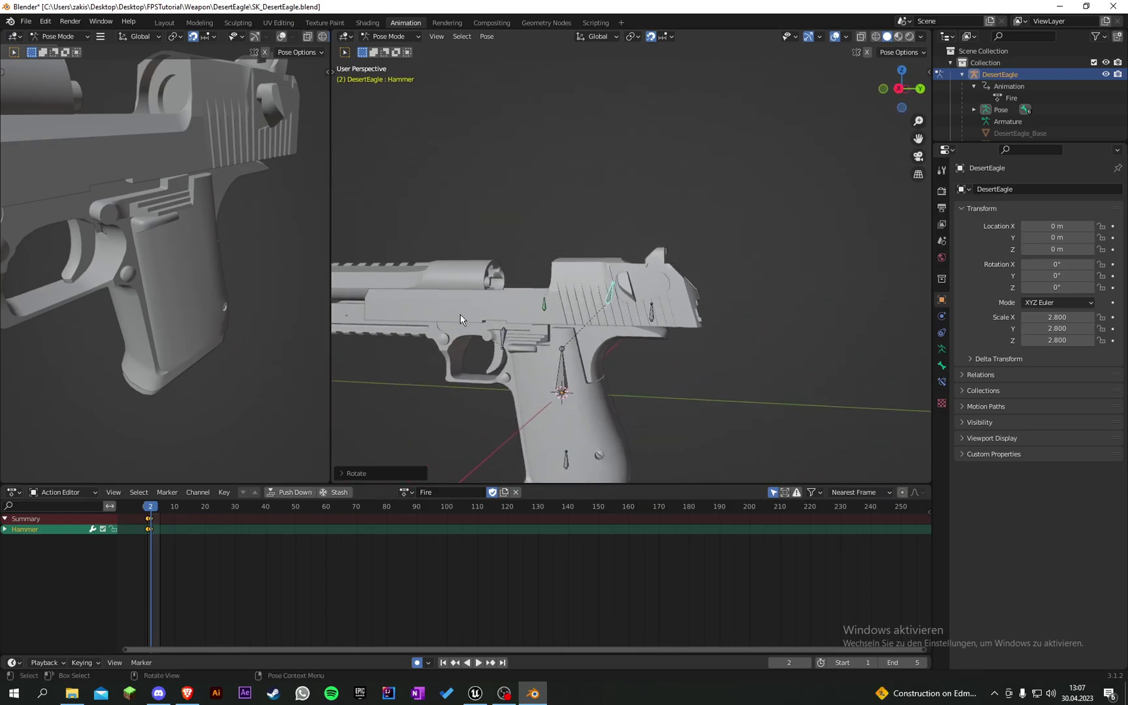
# Copy the frame 1 keyframes of all bones to frame 5 and save the blend file.
pyautogui.press('space')
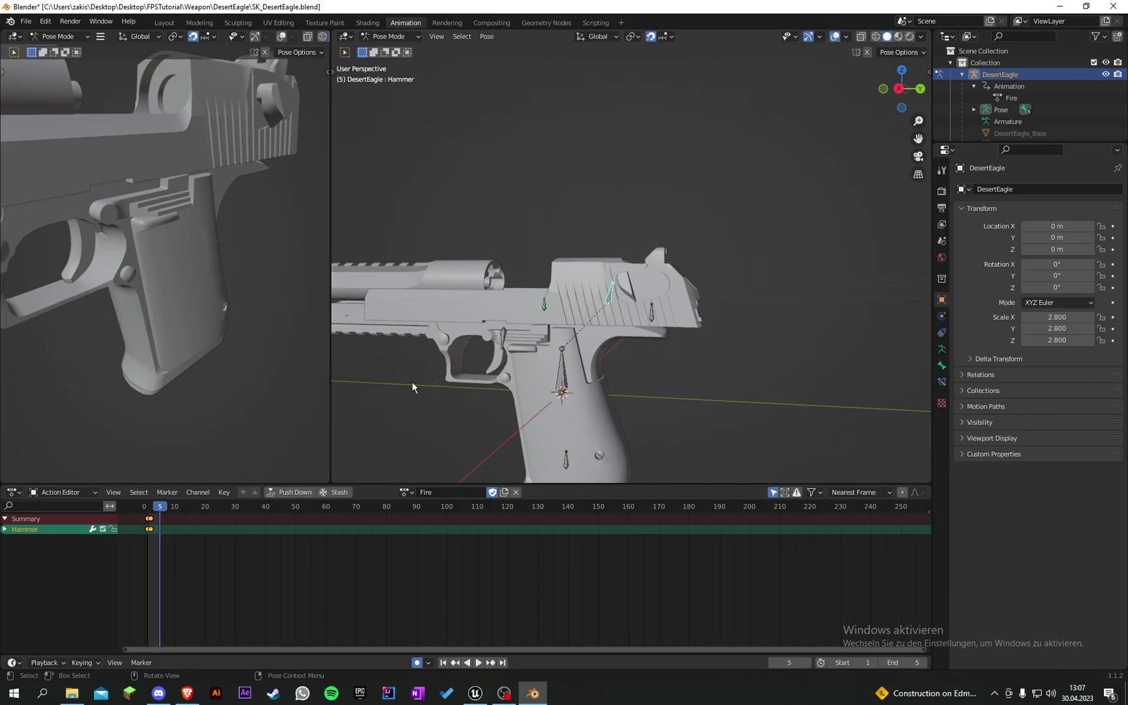
pyautogui.press('a')
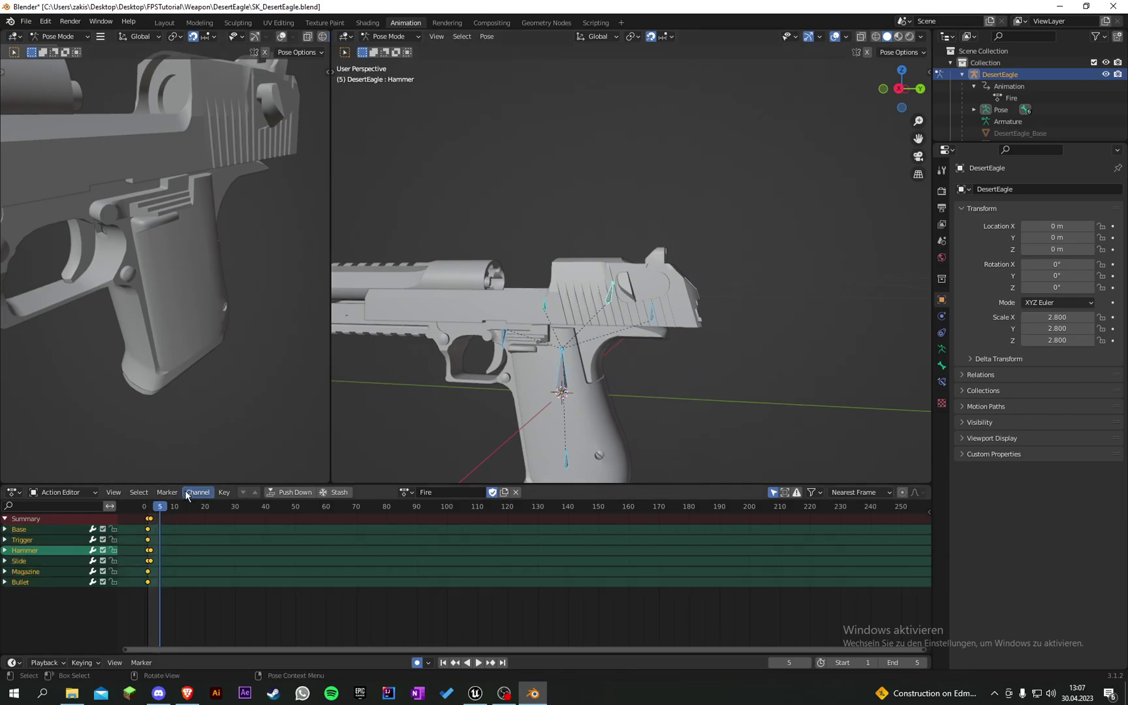
pyautogui.click(146, 520)
pyautogui.hotkey('ctrl', 'c')
pyautogui.hotkey('ctrl', 'v')
pyautogui.hotkey('ctrl', 's')
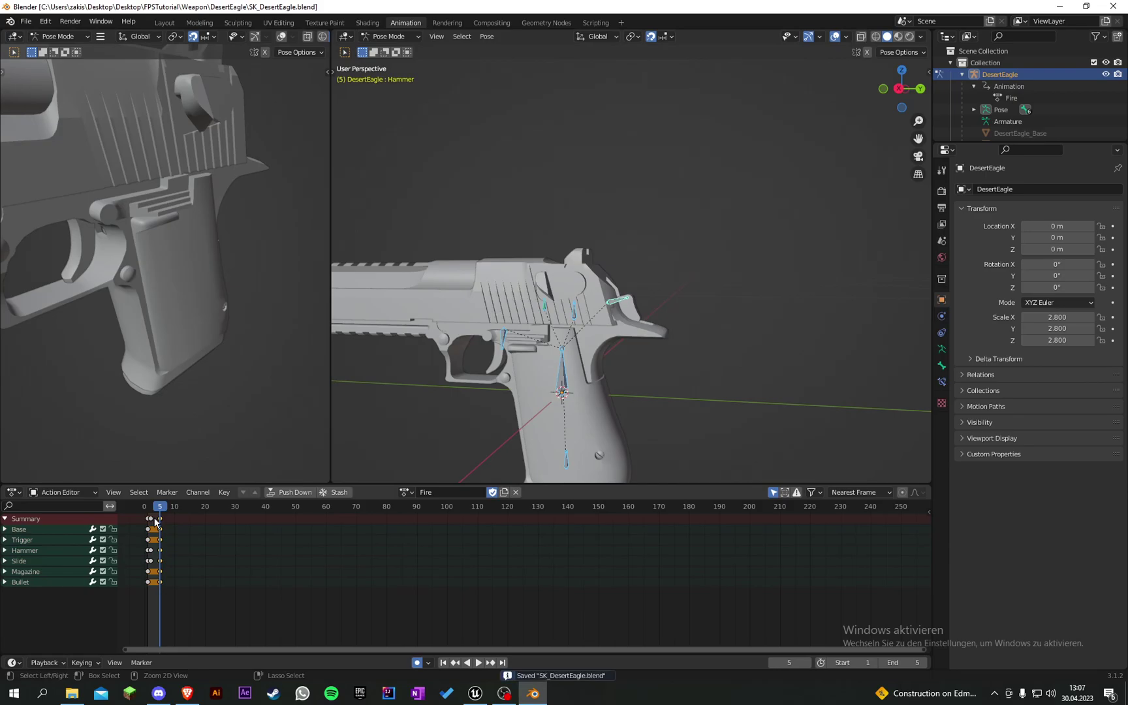
# Play back the Fire animation from several angles to check the slide and hammer motion, and save the blend file.
pyautogui.press('space')
pyautogui.scroll(-3, 435, 352)
pyautogui.moveTo(436, 352); pyautogui.dragTo(644, 330, button='middle')
pyautogui.press('space')
pyautogui.scroll(3, 643, 331)
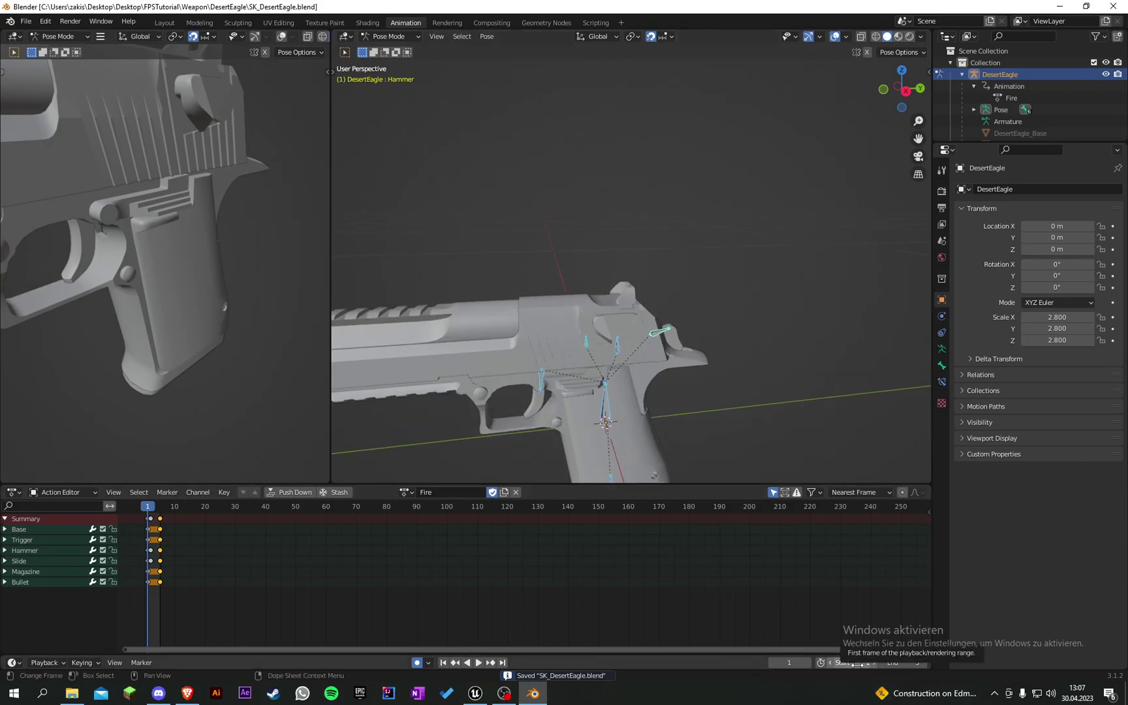
pyautogui.press('space')
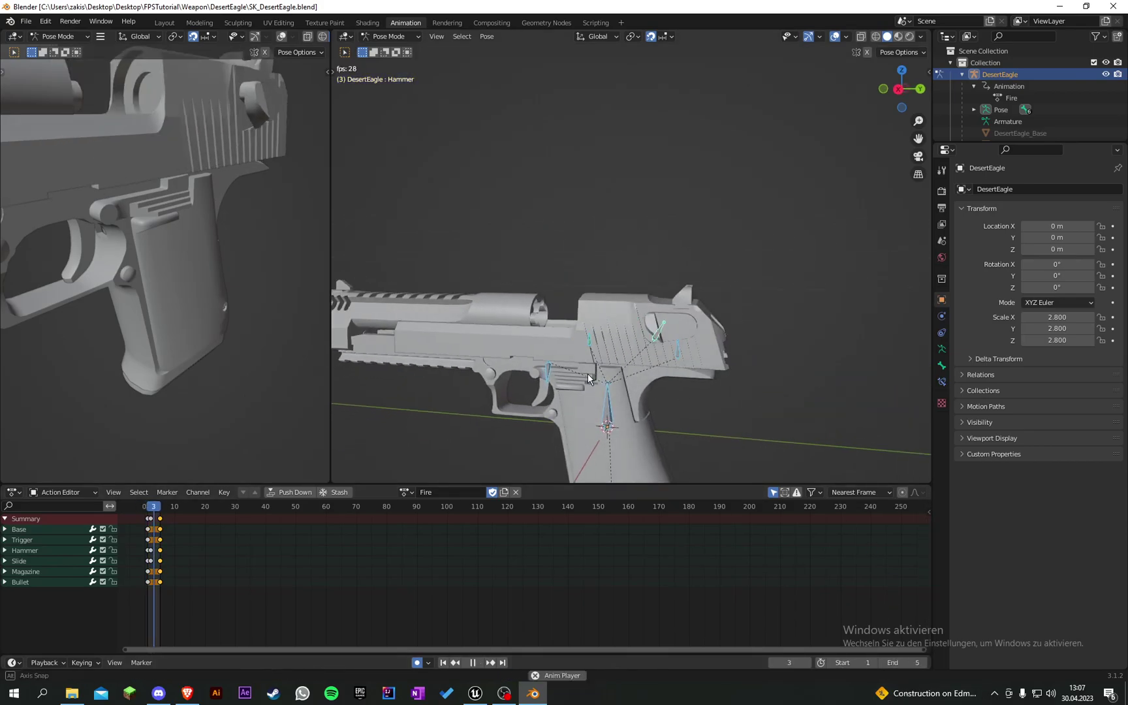
pyautogui.moveTo(588, 373); pyautogui.dragTo(661, 381, button='middle')
pyautogui.scroll(-3, 610, 376)
pyautogui.scroll(3, 610, 376)
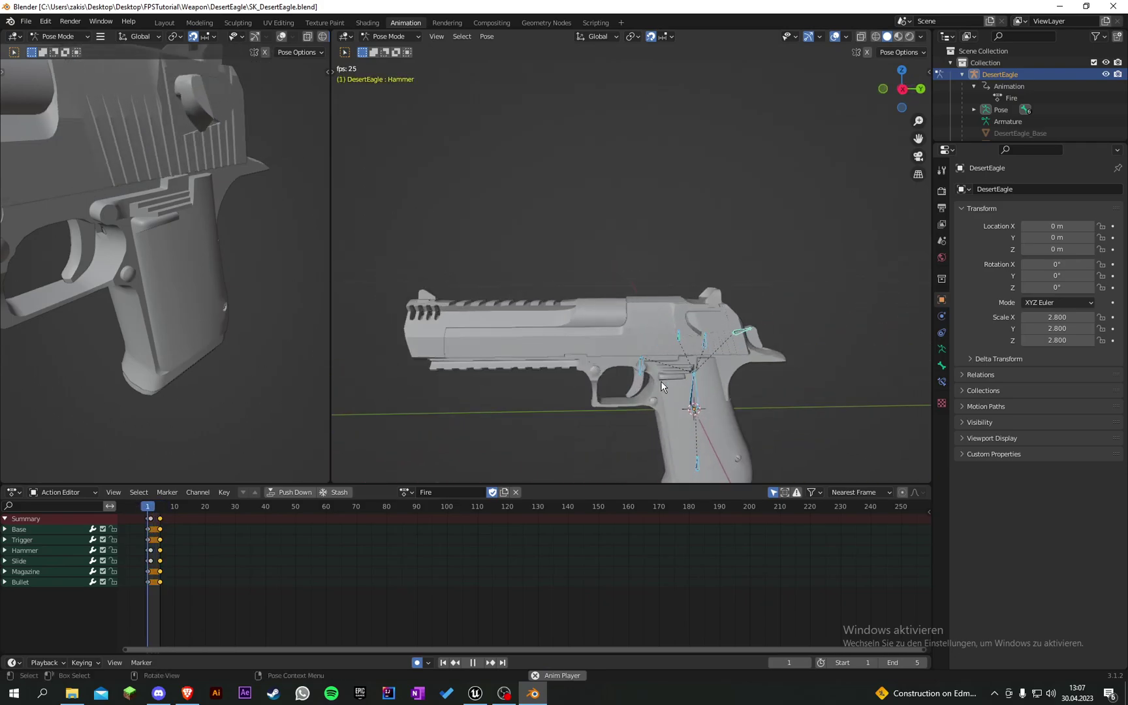
pyautogui.scroll(2, 656, 365)
pyautogui.press('space')
pyautogui.hotkey('ctrl', 's')
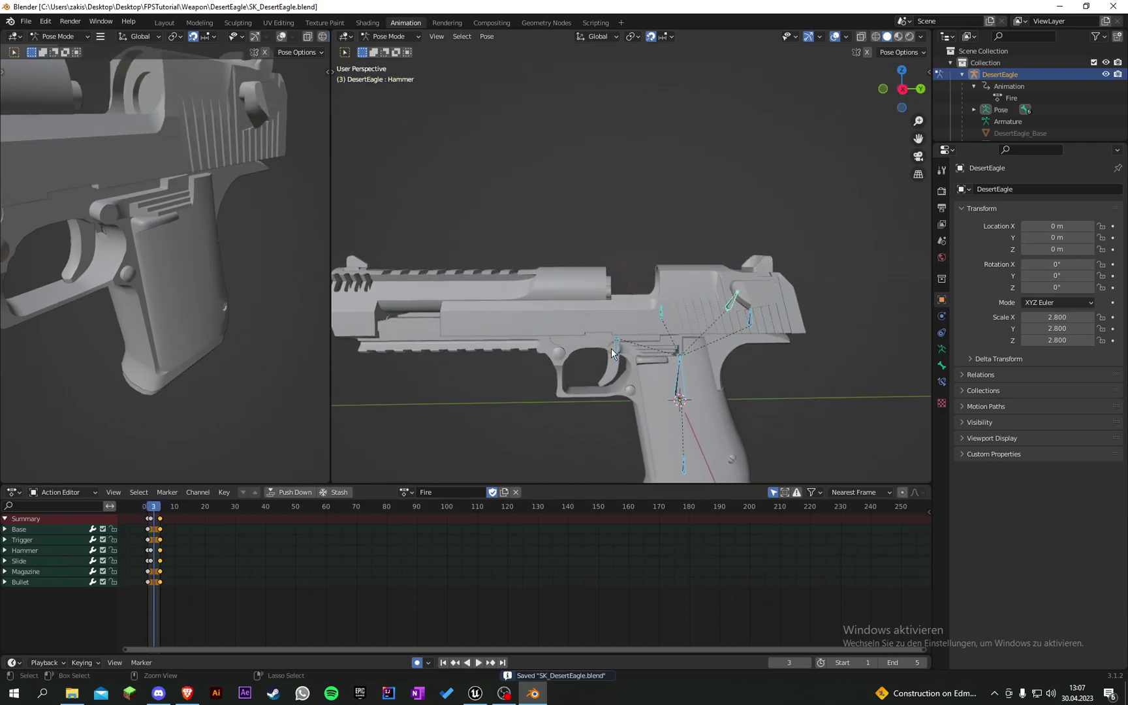
# Assign the Idle action to the DesertEagle armature again.
pyautogui.click(405, 492)
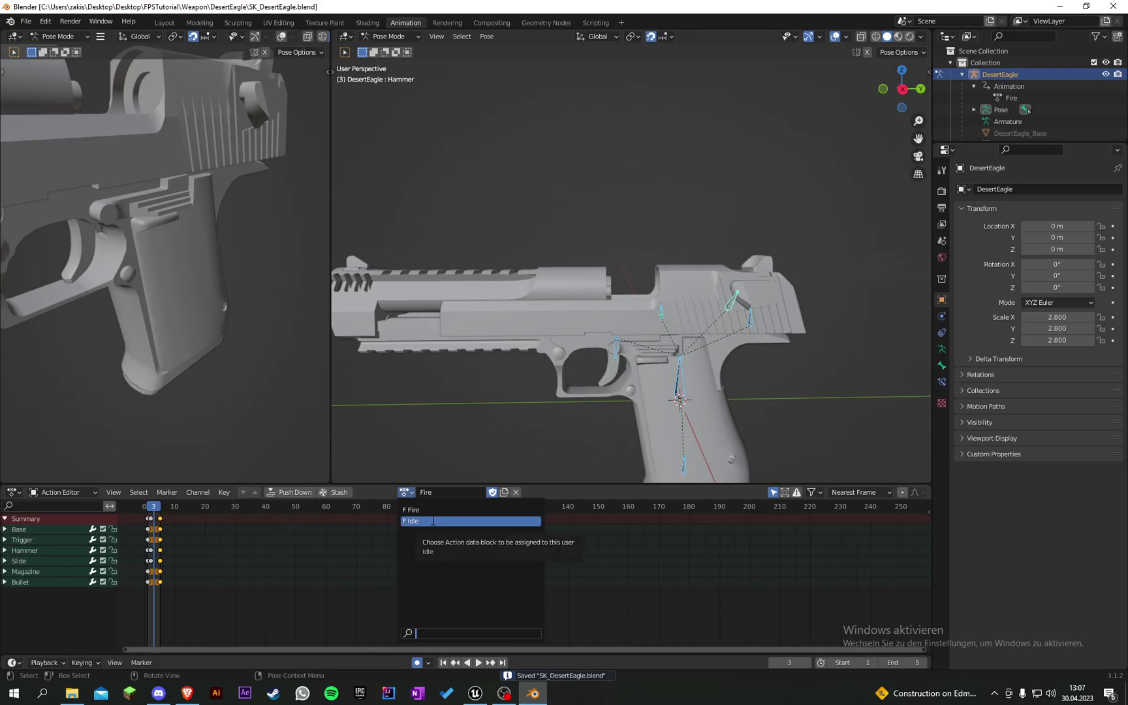
pyautogui.click(432, 521)
pyautogui.moveTo(495, 437); pyautogui.dragTo(396, 238, button='middle')
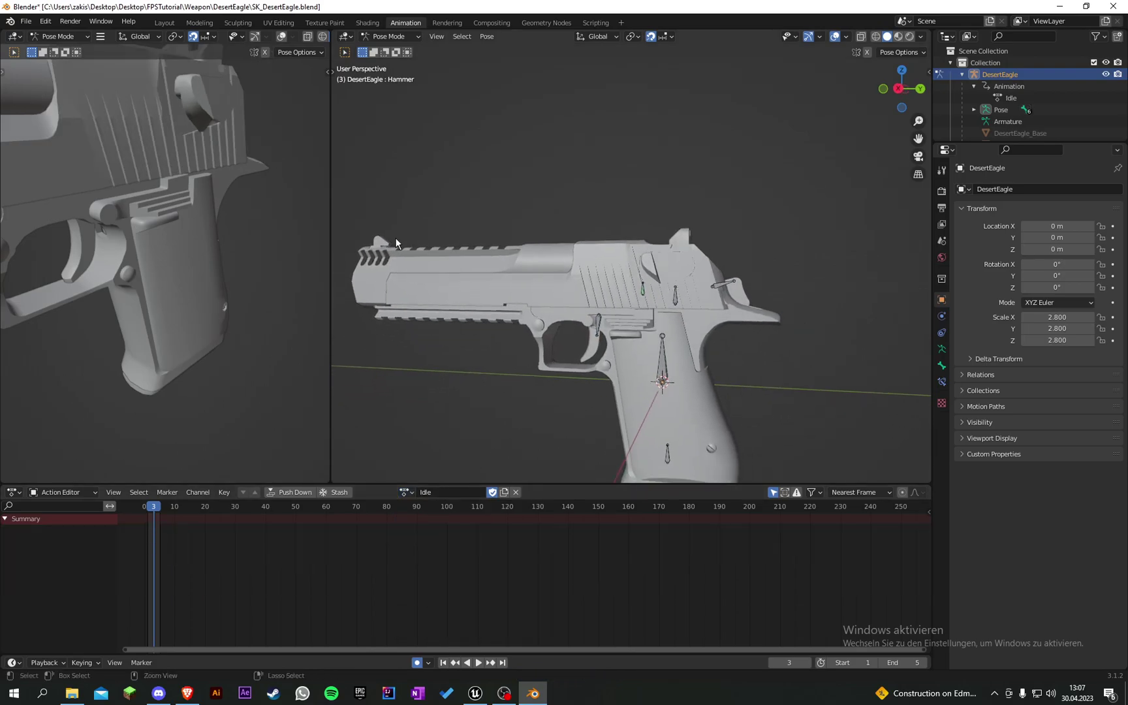
# Switch to Object Mode, select the DesertEagle armature, and save the blend file.
pyautogui.click(388, 36)
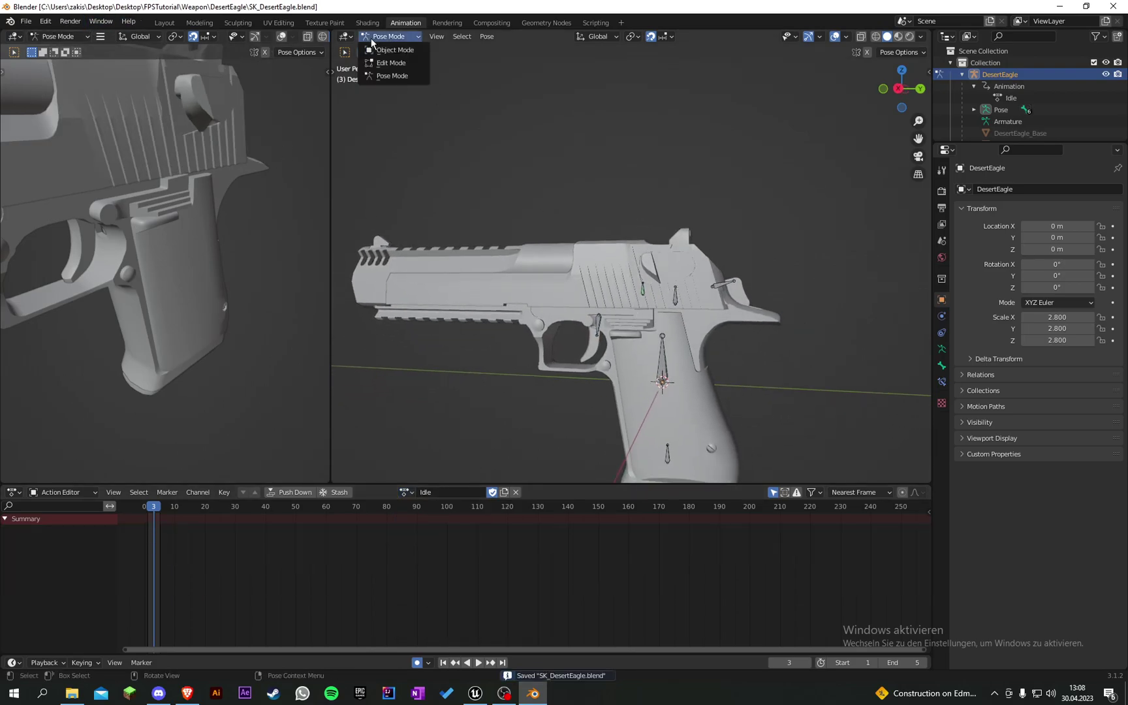
pyautogui.click(393, 48)
pyautogui.moveTo(493, 153); pyautogui.dragTo(639, 222, button='middle')
pyautogui.click(663, 363)
pyautogui.keyDown('shift'); pyautogui.moveTo(645, 329); pyautogui.dragTo(649, 346, button='middle'); pyautogui.keyUp('shift')
pyautogui.hotkey('ctrl', 's')
# Start an FBX export into the DesertEagle folder and enter the file name DesertEagle_Fire_Anim.fbx.
pyautogui.click(32, 20)
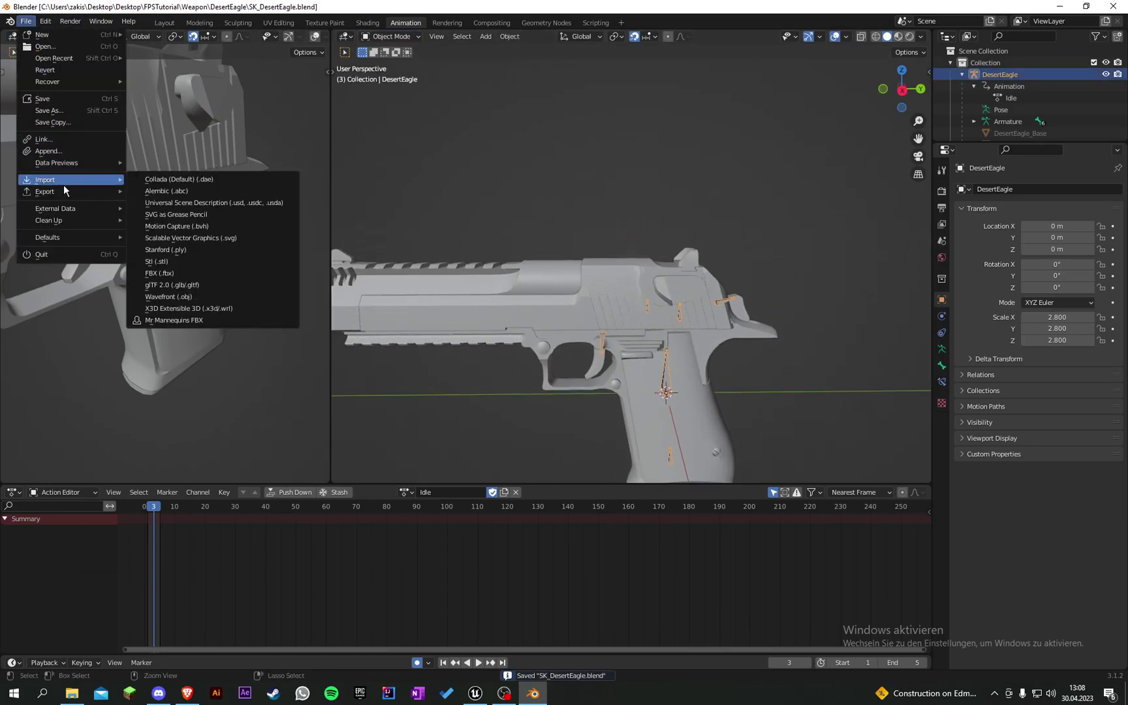
pyautogui.moveTo(63, 191)
pyautogui.click(182, 294)
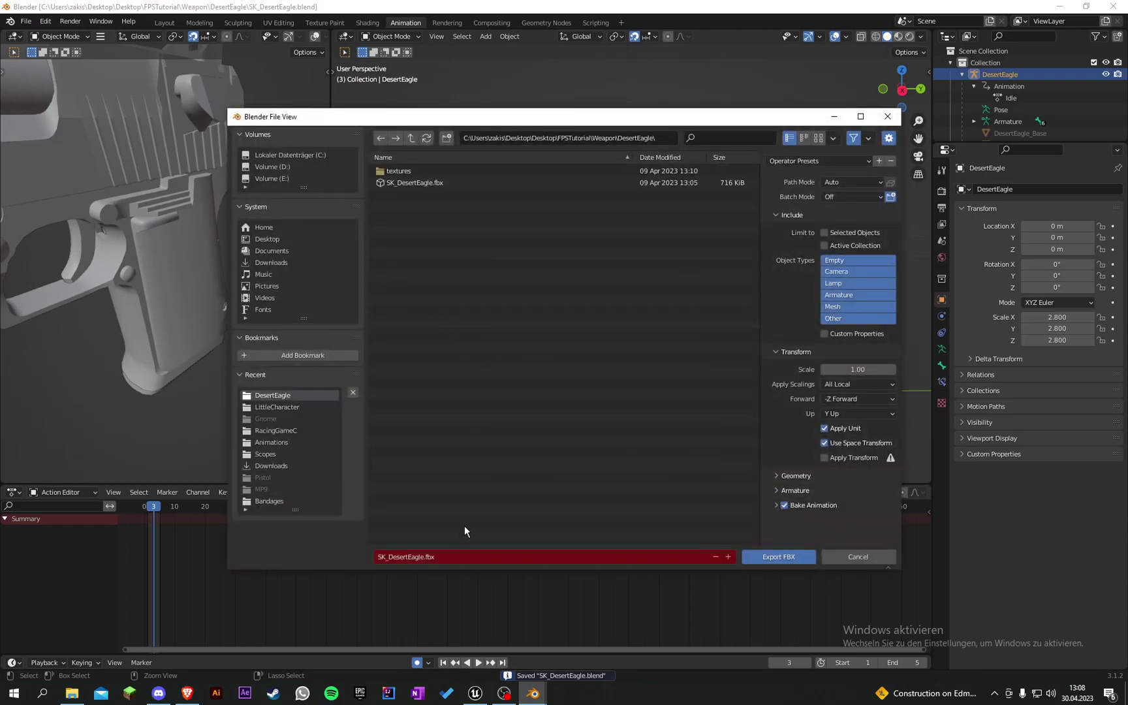
pyautogui.click(429, 558)
pyautogui.moveTo(424, 559); pyautogui.dragTo(351, 558)
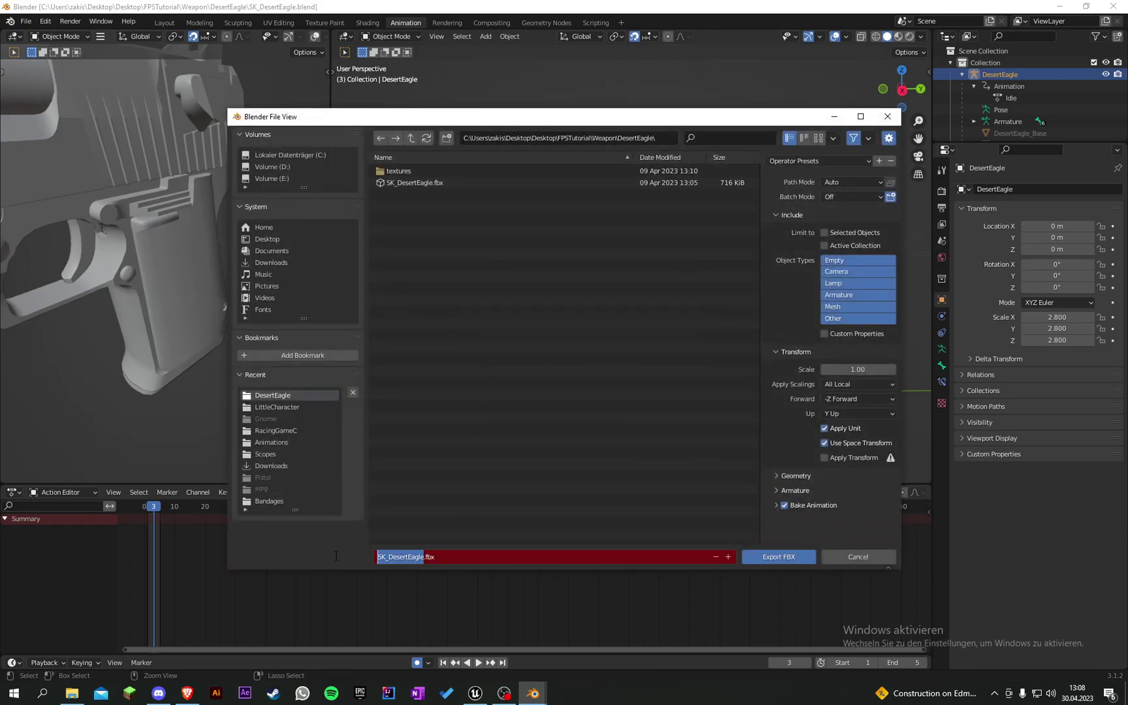
pyautogui.press('BackSpace')
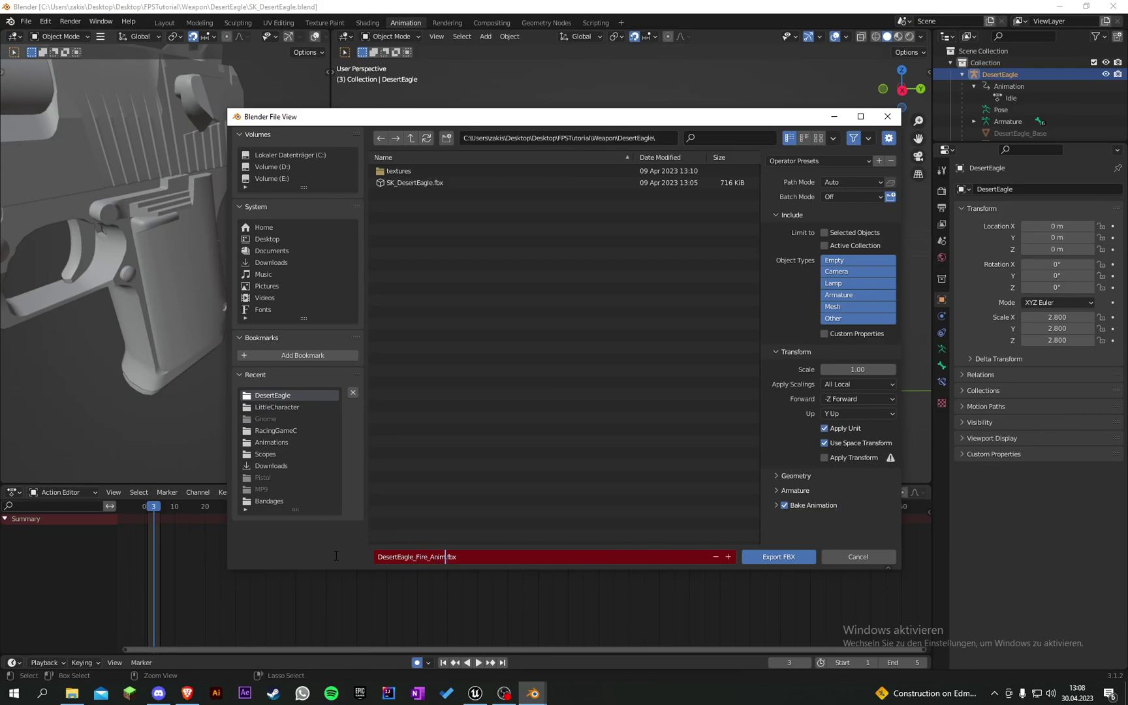
# Change the export file name to DesertEagle_Idle_Anim.fbx.
pyautogui.moveTo(579, 122); pyautogui.dragTo(475, 135)
pyautogui.click(320, 568)
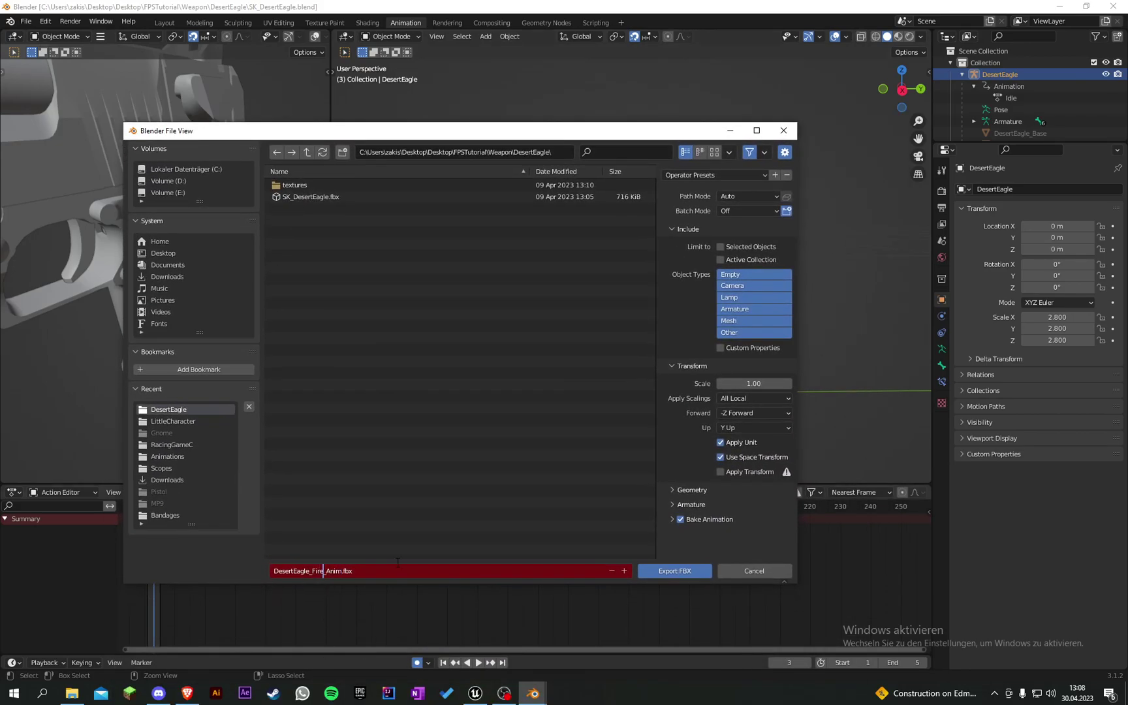
pyautogui.press('BackSpace')
pyautogui.press('BackSpace')
pyautogui.press('BackSpace')
pyautogui.press('BackSpace')
pyautogui.write('Idle')
pyautogui.click(496, 509)
# Limit the export to selected objects and set the geometry smoothing to Edge.
pyautogui.click(721, 246)
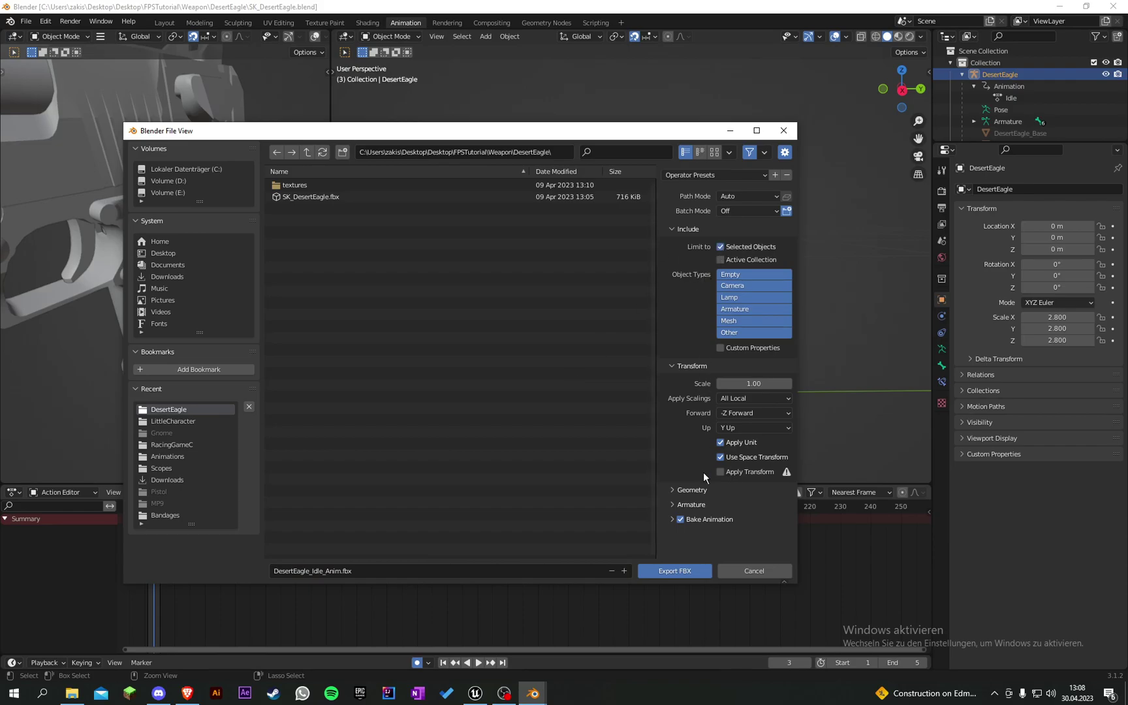
pyautogui.click(693, 489)
pyautogui.scroll(-2, 694, 487)
pyautogui.click(748, 460)
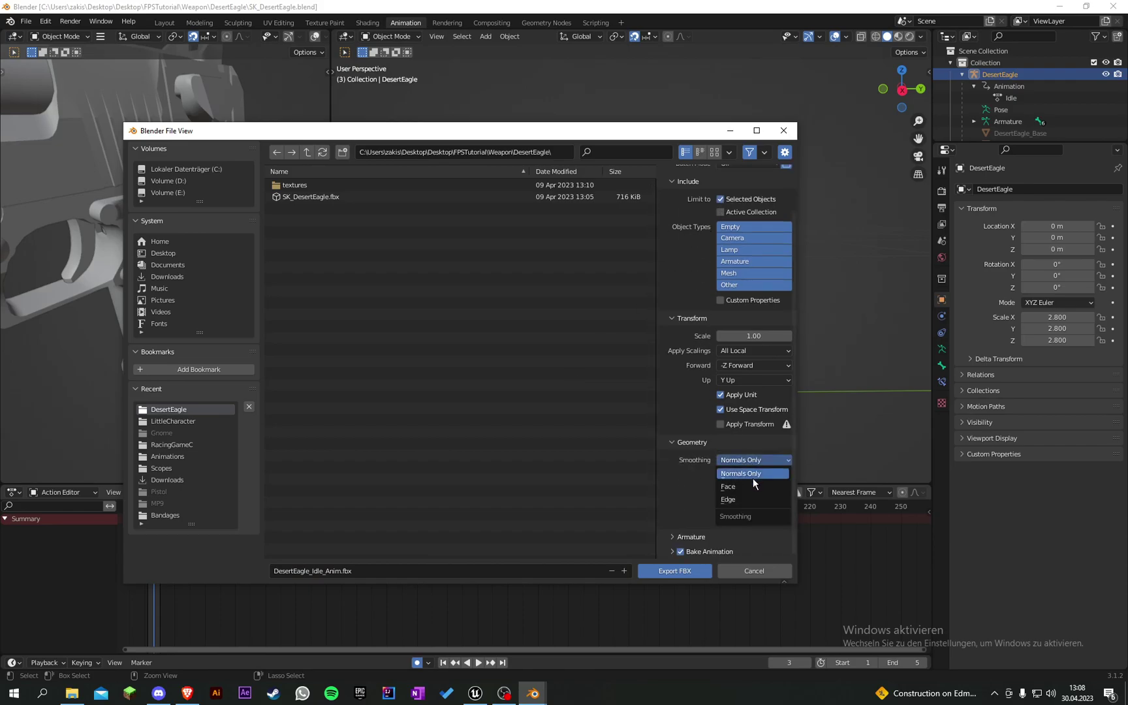
pyautogui.click(749, 499)
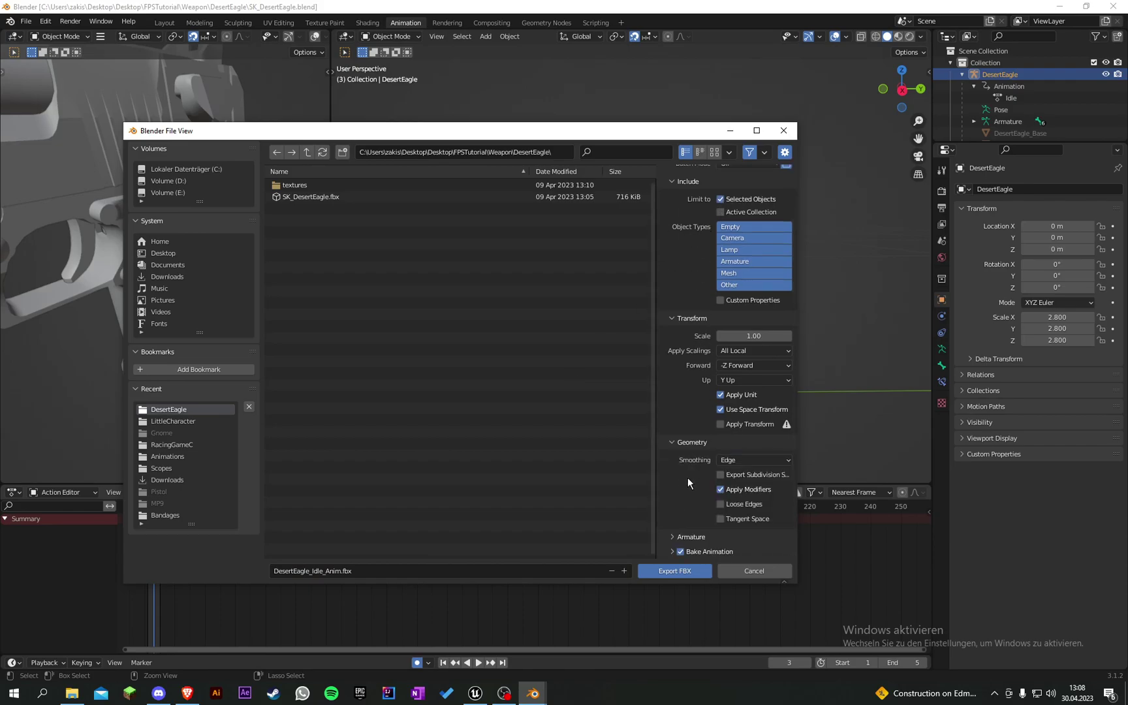
# Leave Add Leaf Bones off and Bake Animation on, export the Idle FBX, and save the blend file.
pyautogui.click(681, 537)
pyautogui.scroll(-3, 683, 488)
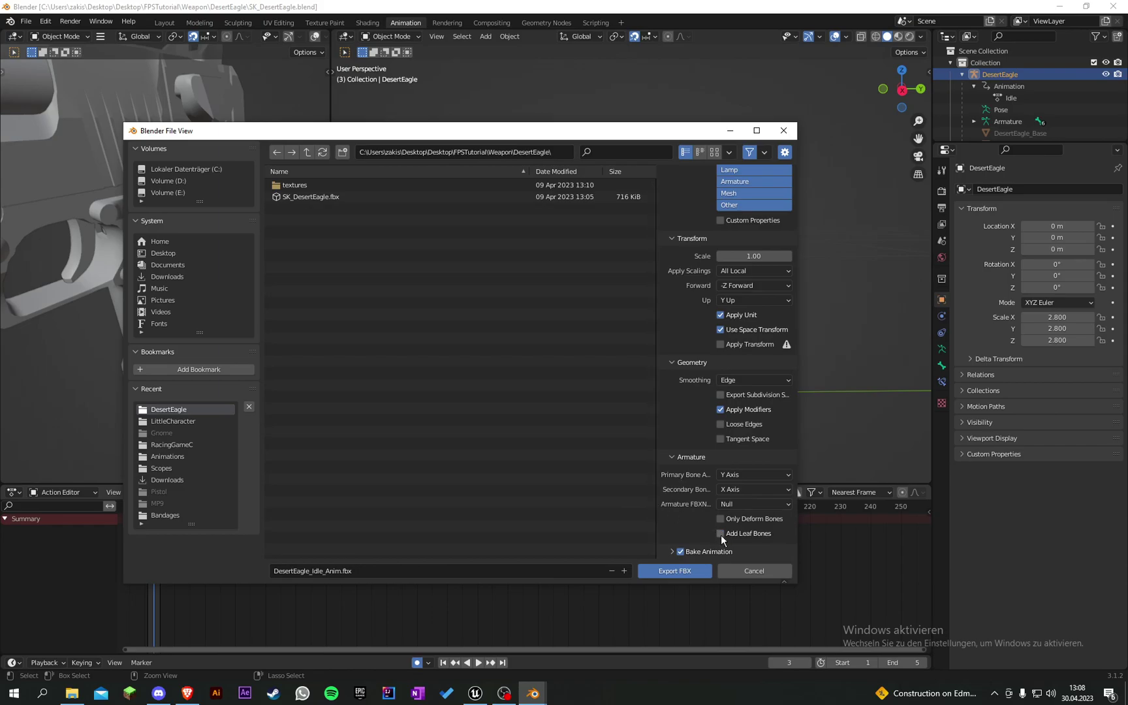
pyautogui.click(670, 551)
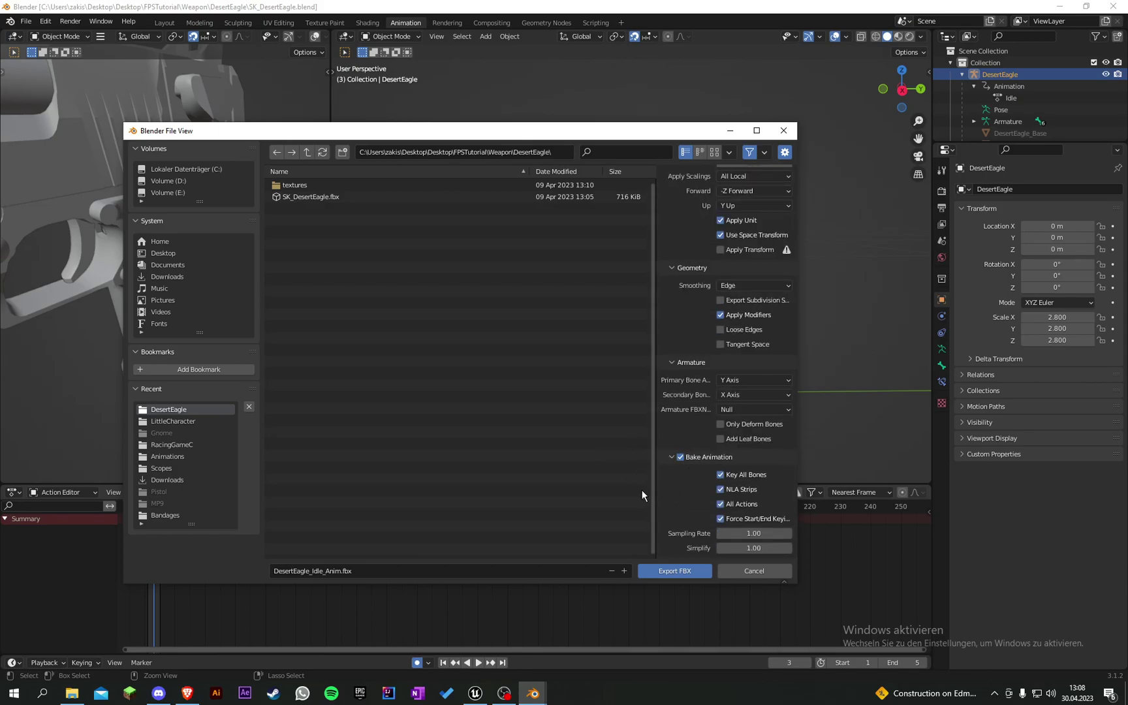
pyautogui.click(663, 568)
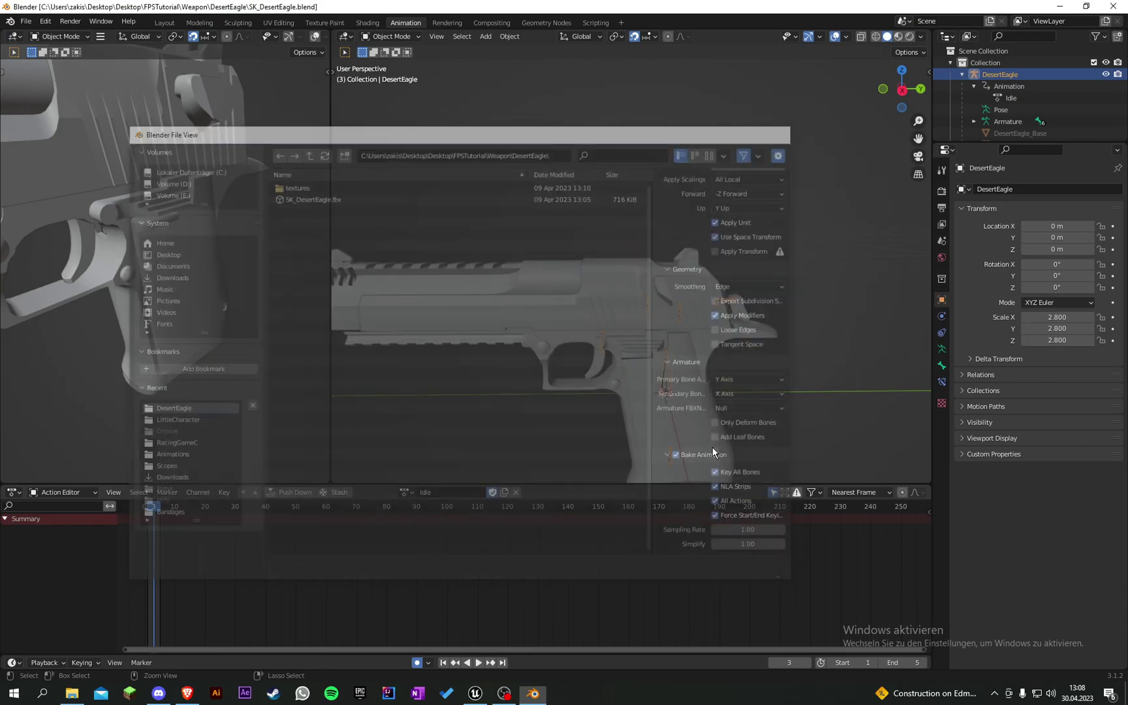
pyautogui.hotkey('ctrl', 's')
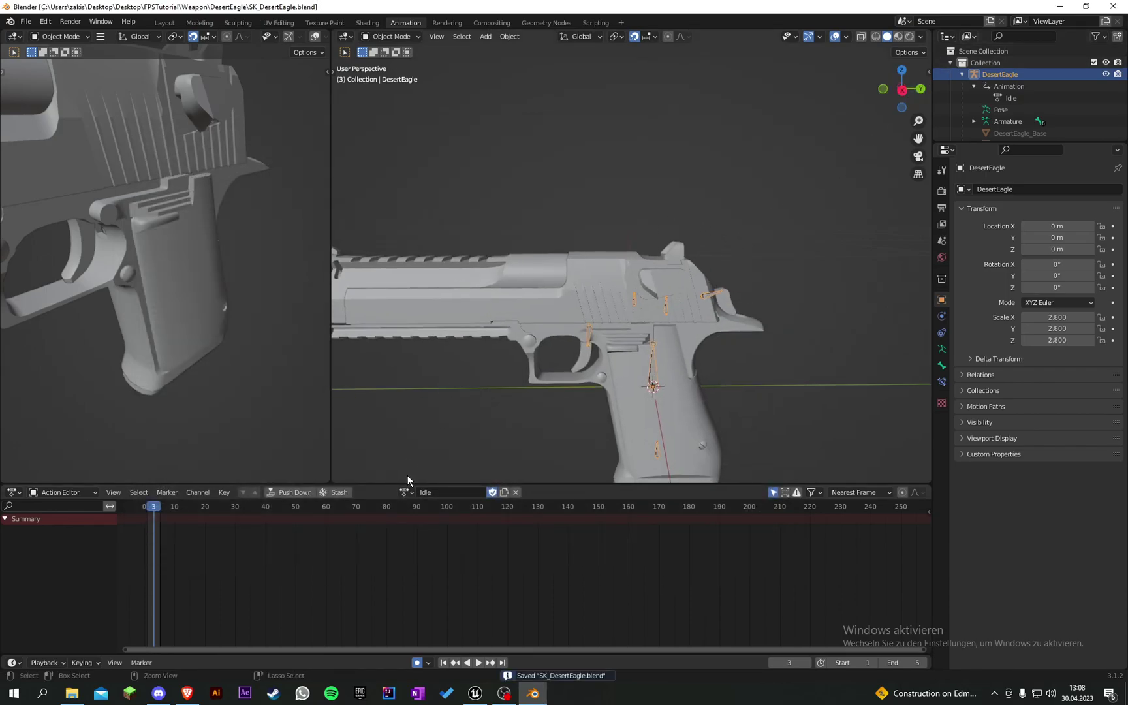
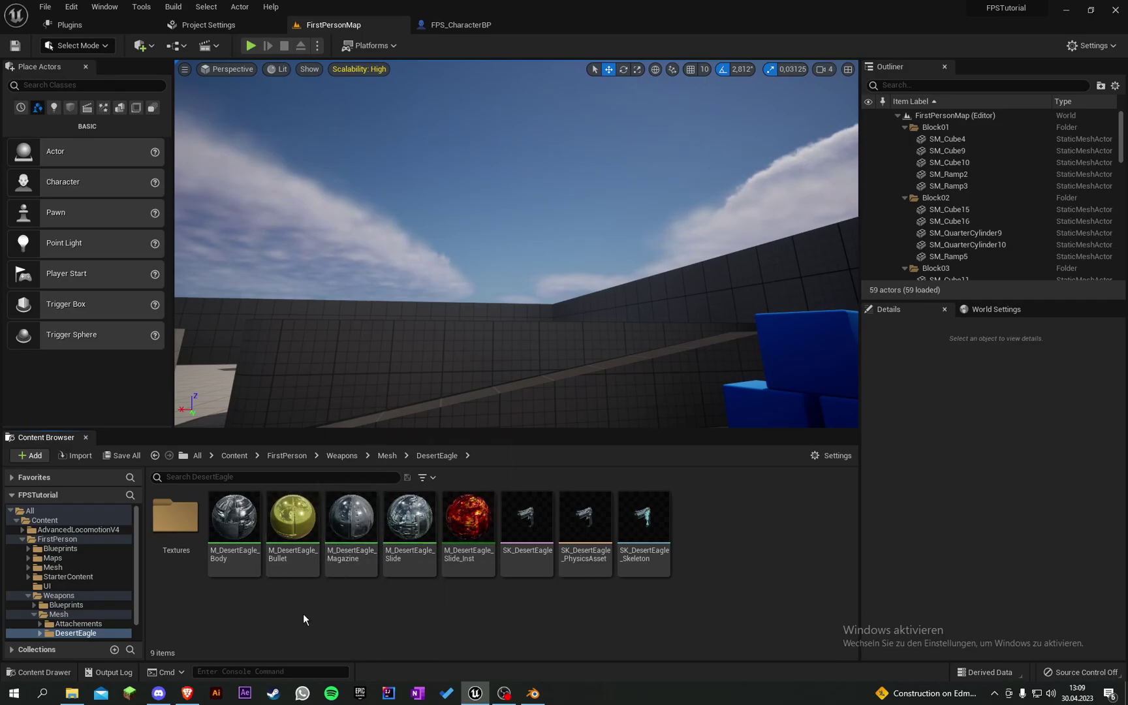
# In Unreal Editor, create a folder named Animations inside the DesertEagle mesh folder and open it.
pyautogui.click(260, 616)
pyautogui.rightClick(348, 605)
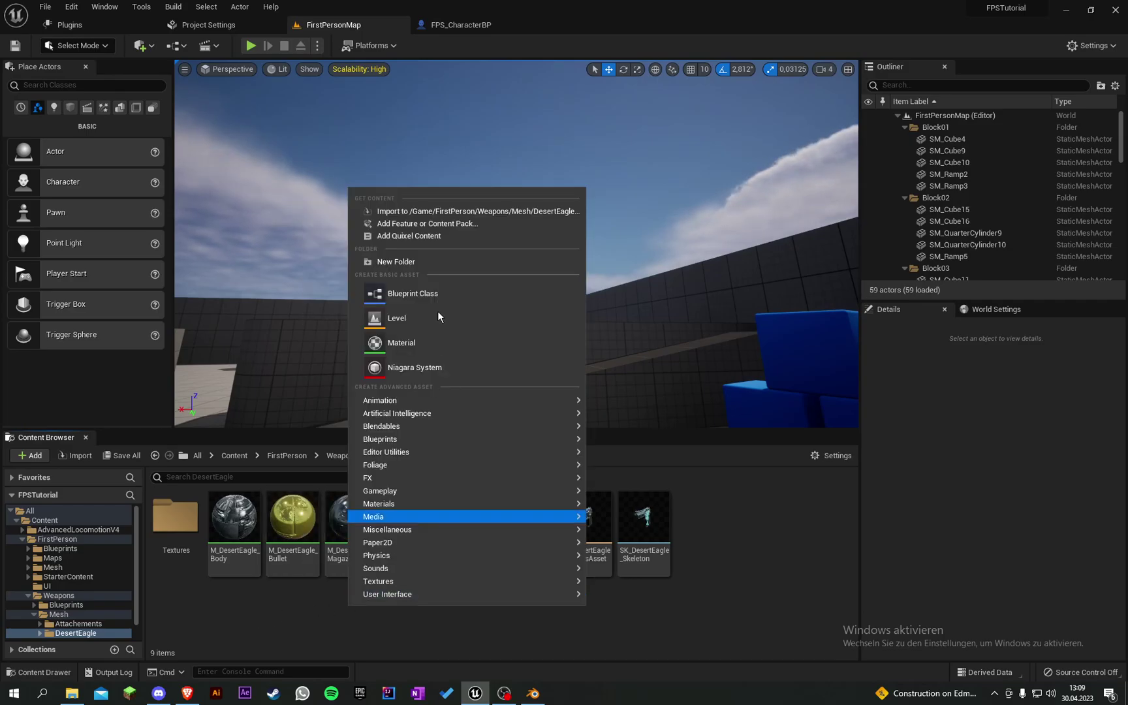
pyautogui.click(396, 261)
pyautogui.press('BackSpace')
pyautogui.write('Animatio')
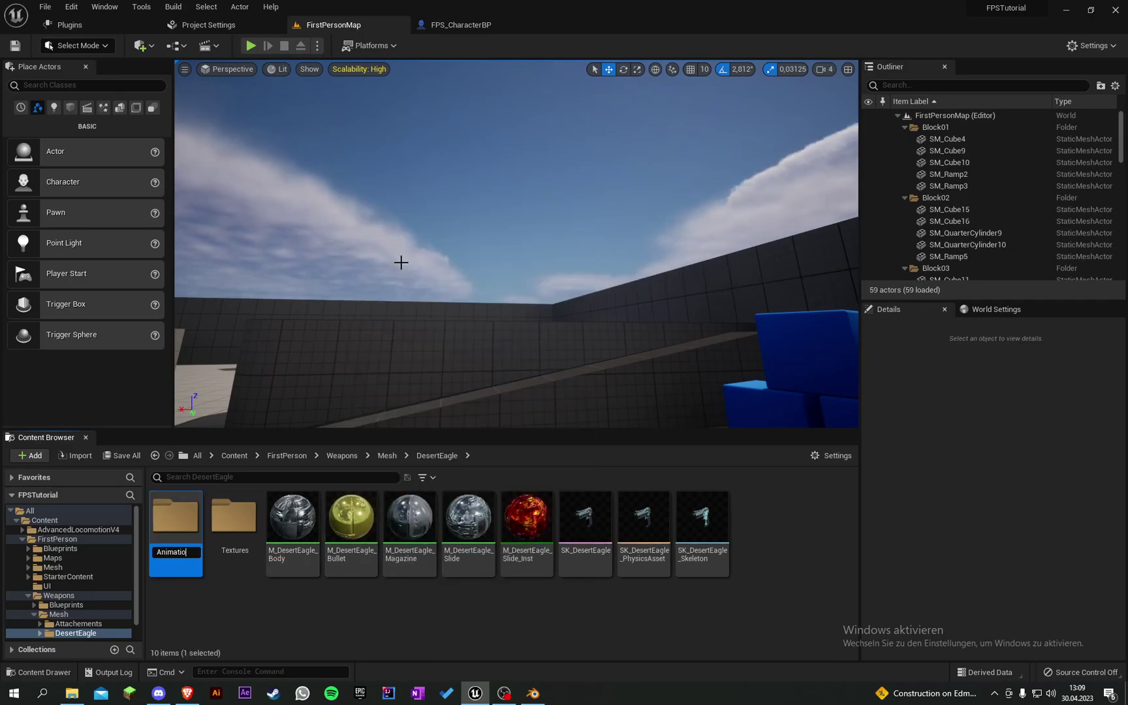
pyautogui.doubleClick(175, 519)
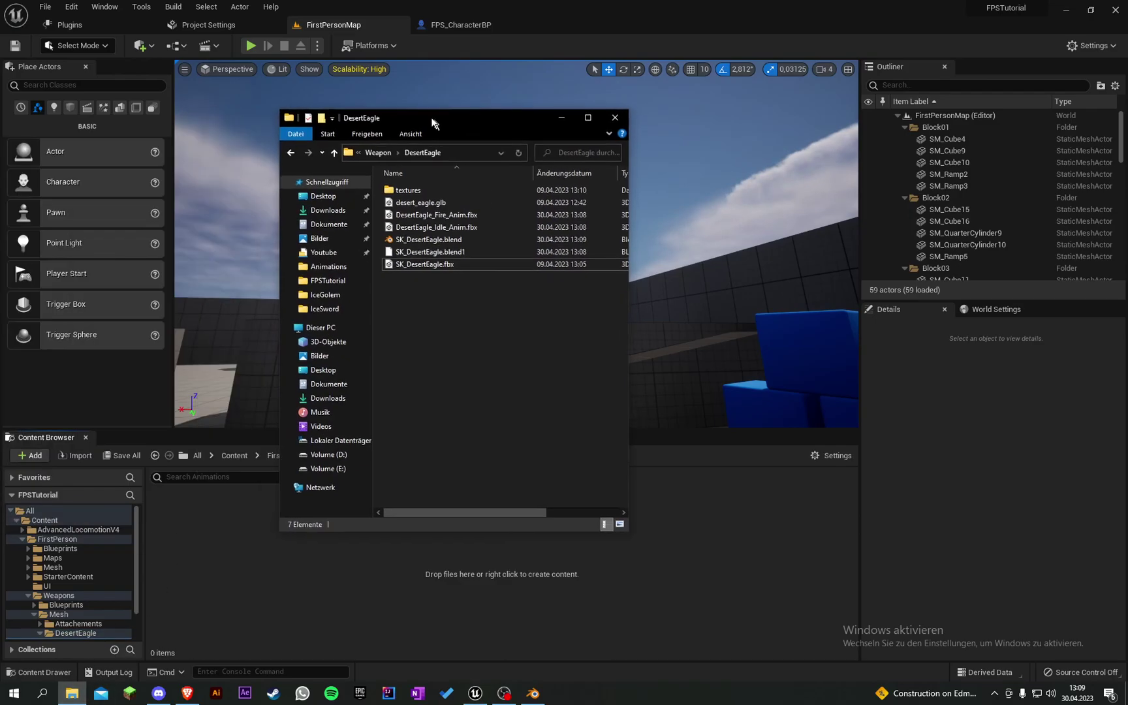
# Bring DesertEagle_Fire_Anim.fbx and DesertEagle_Idle_Anim.fbx from File Explorer into the Animations folder for import.
pyautogui.moveTo(438, 122); pyautogui.dragTo(344, 90)
pyautogui.click(370, 195)
pyautogui.keyDown('ctrl'); pyautogui.click(383, 186); pyautogui.keyUp('ctrl')
pyautogui.keyDown('ctrl'); pyautogui.click(395, 196); pyautogui.keyUp('ctrl')
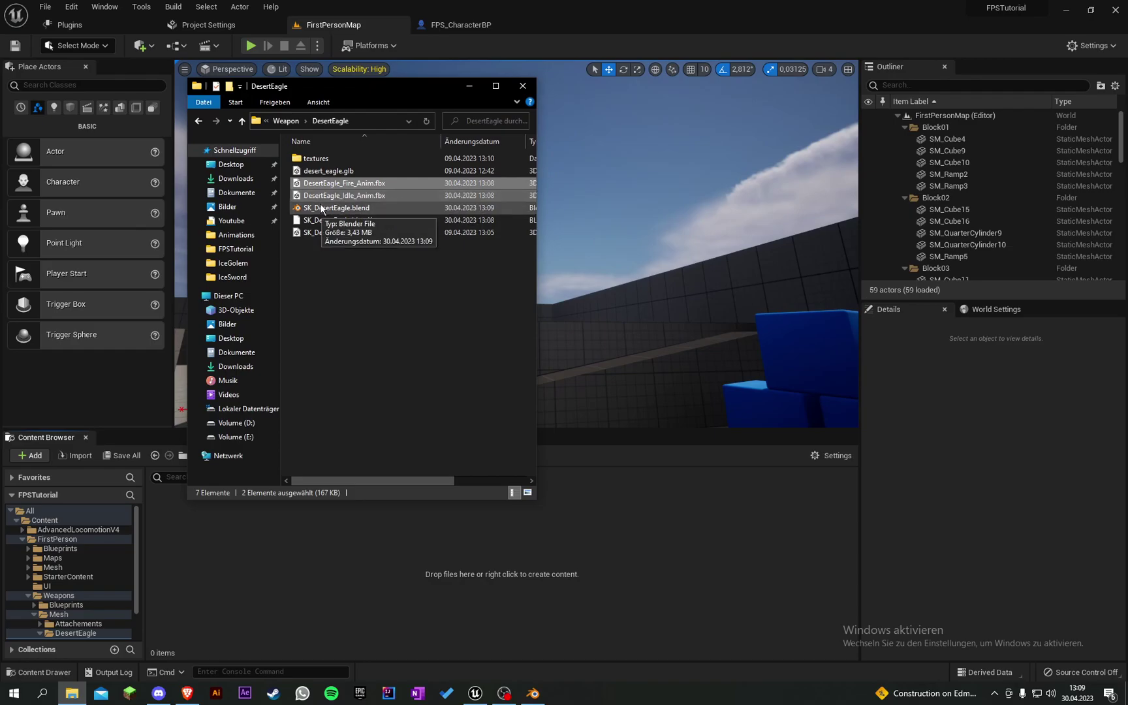
pyautogui.moveTo(597, 527); pyautogui.dragTo(597, 527)
# Choose SK_DesertEagle_Skeleton as the skeleton and import all the animations.
pyautogui.click(625, 197)
pyautogui.write('desert')
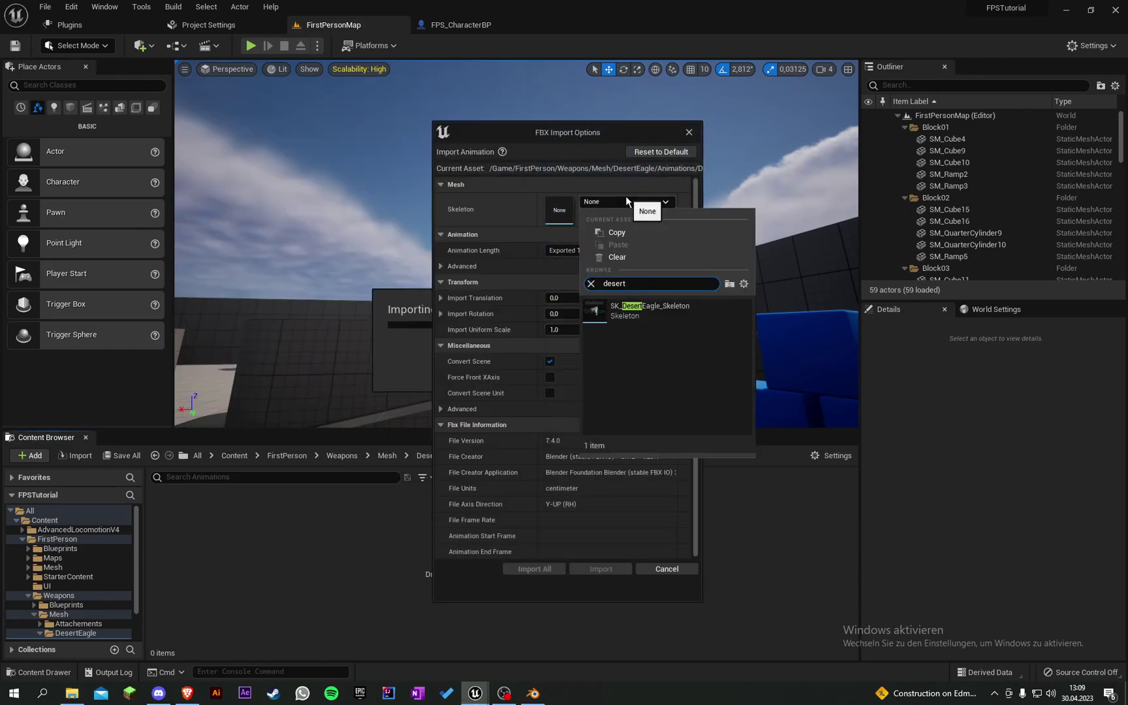
pyautogui.click(670, 315)
pyautogui.click(518, 569)
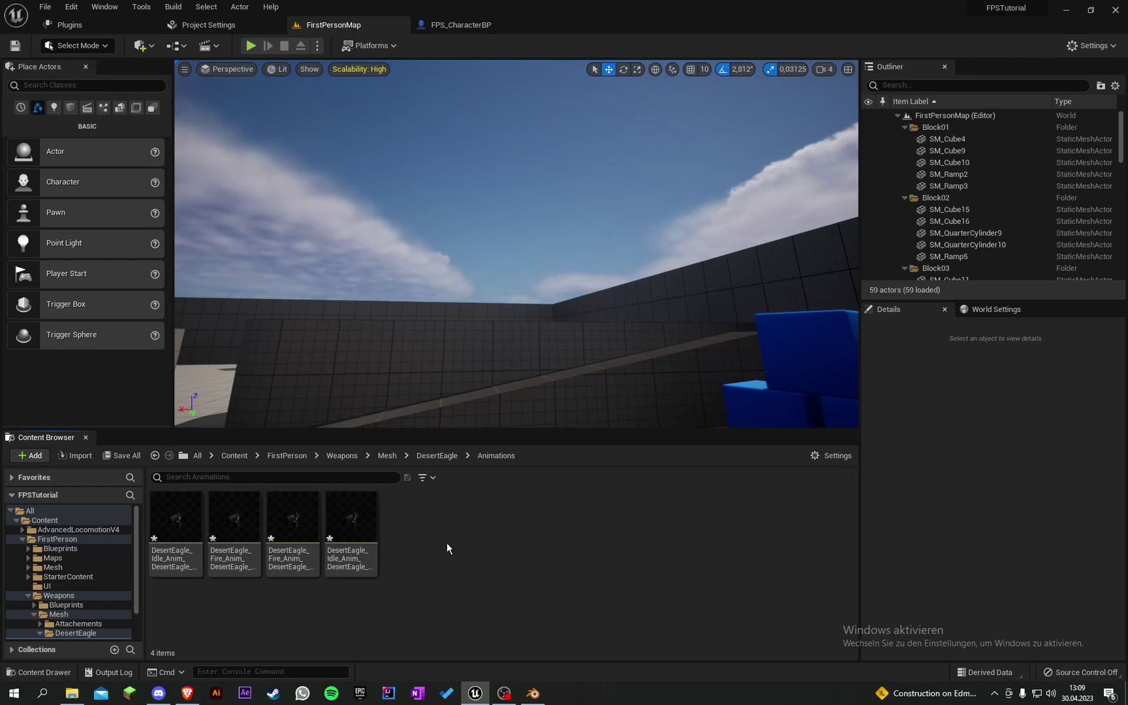
# Open the DesertEagle_Idle_Anim_DesertEagle_Fire sequence and scrub through it to check which motion it contains.
pyautogui.click(354, 556)
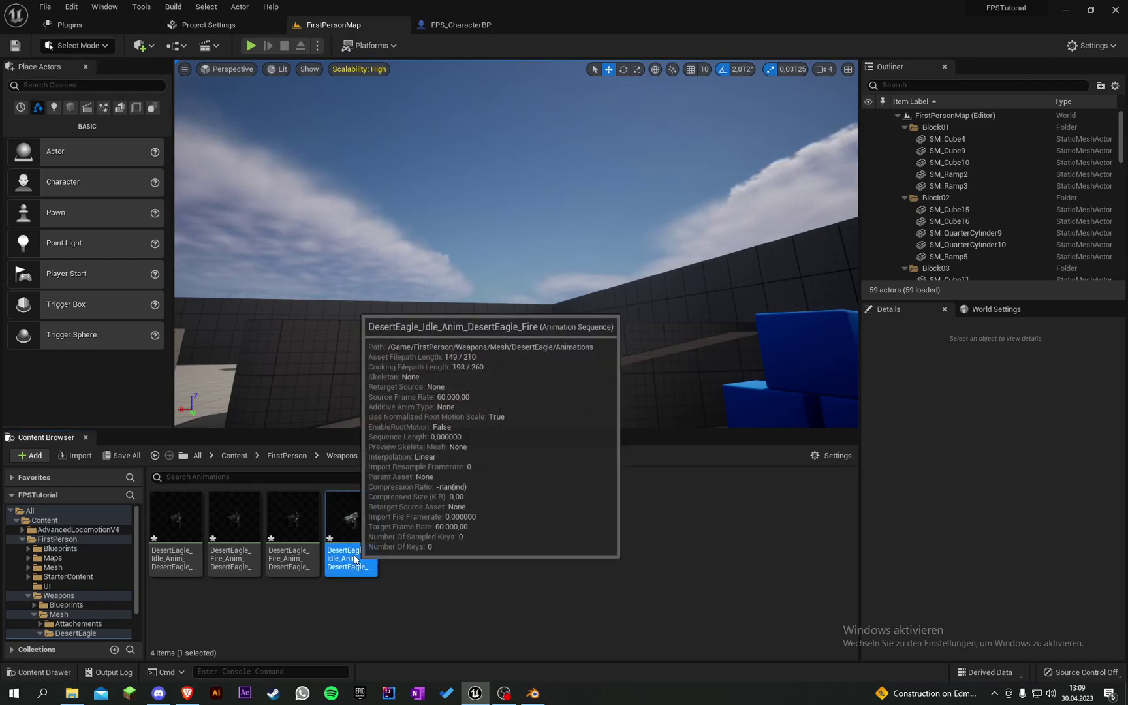
pyautogui.moveTo(511, 55); pyautogui.dragTo(526, 25)
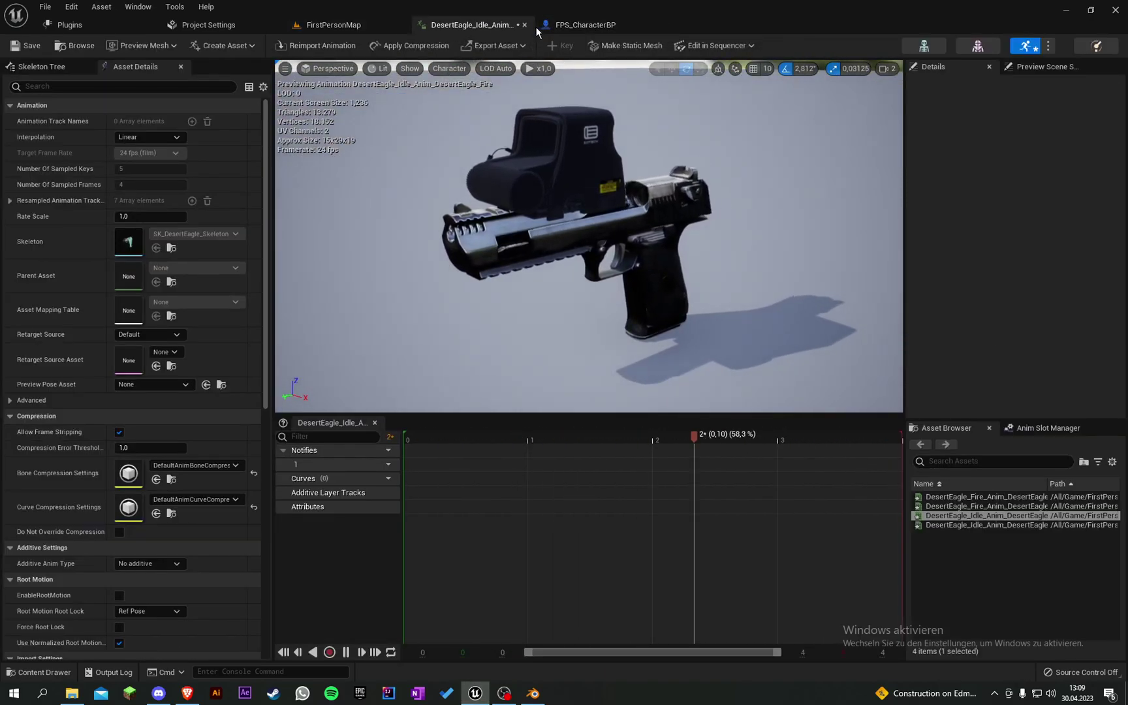
pyautogui.moveTo(499, 435); pyautogui.dragTo(1028, 409)
pyautogui.click(524, 25)
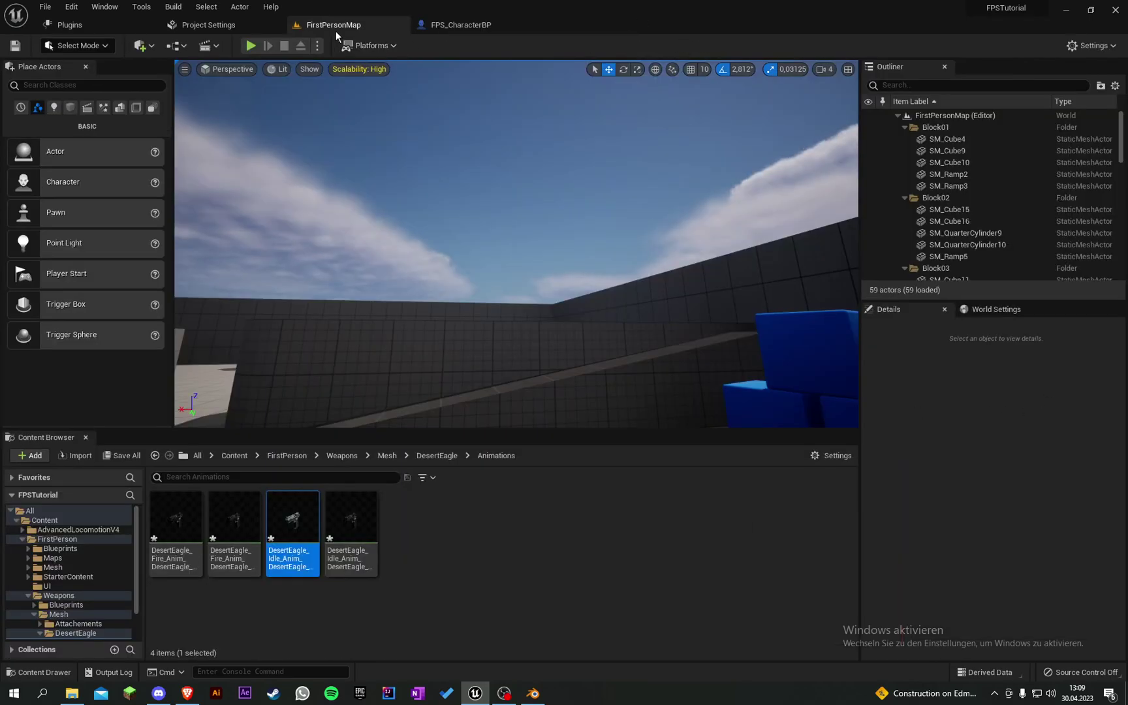
# Force delete the redundant DesertEagle_Idle_Anim_DesertEagle_Fire sequence.
pyautogui.rightClick(282, 501)
pyautogui.click(343, 314)
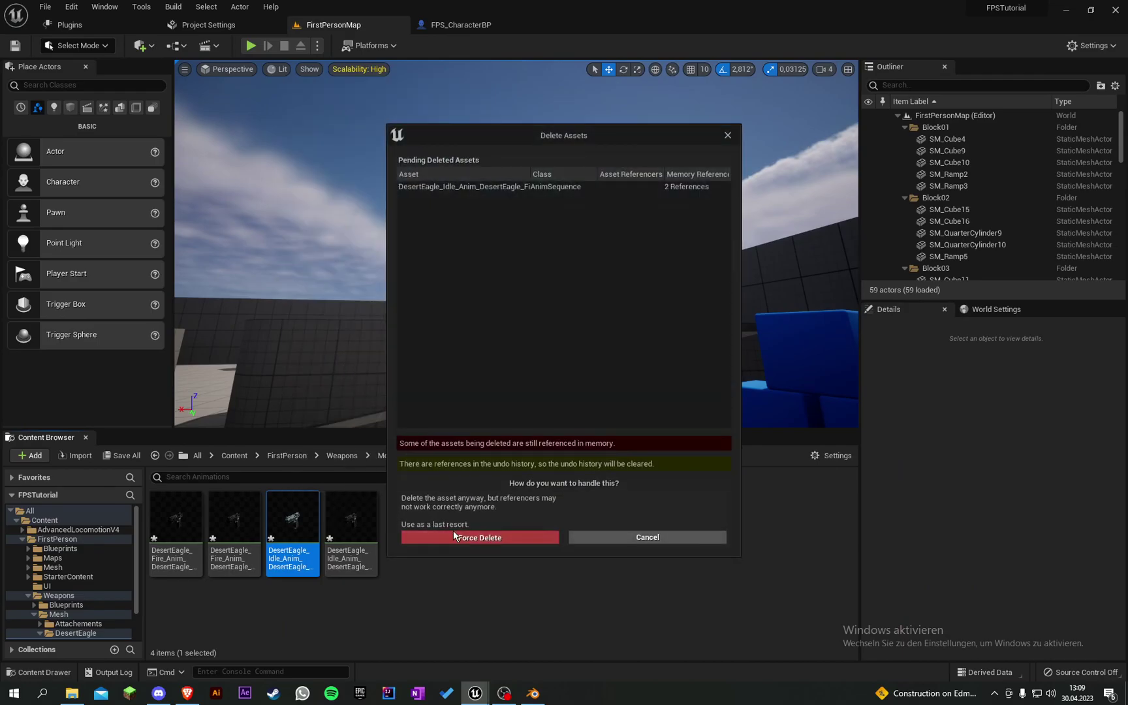
pyautogui.click(453, 530)
# Preview the DesertEagle_Idle_Anim_DesertEagle_Idle sequence to check its motion, and close it.
pyautogui.doubleClick(293, 525)
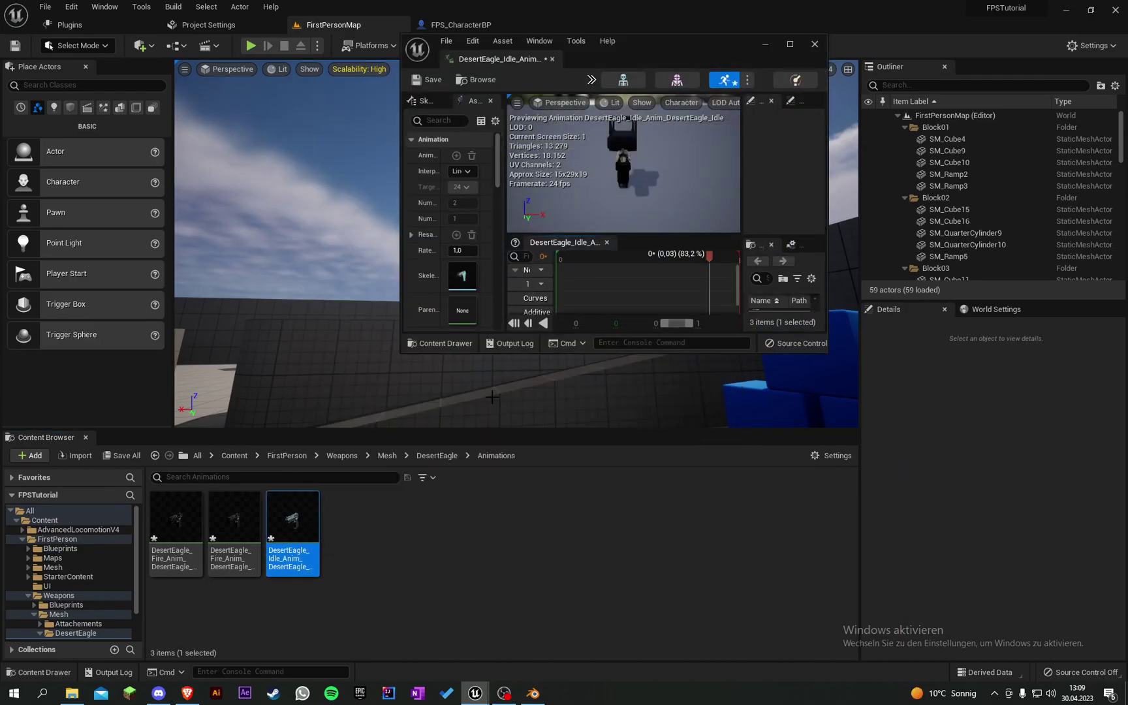
pyautogui.moveTo(638, 161)
pyautogui.mouseDown(button='right')
pyautogui.moveTo(607, 154)
pyautogui.moveTo(638, 161)
pyautogui.mouseUp(button='right')
pyautogui.click(814, 44)
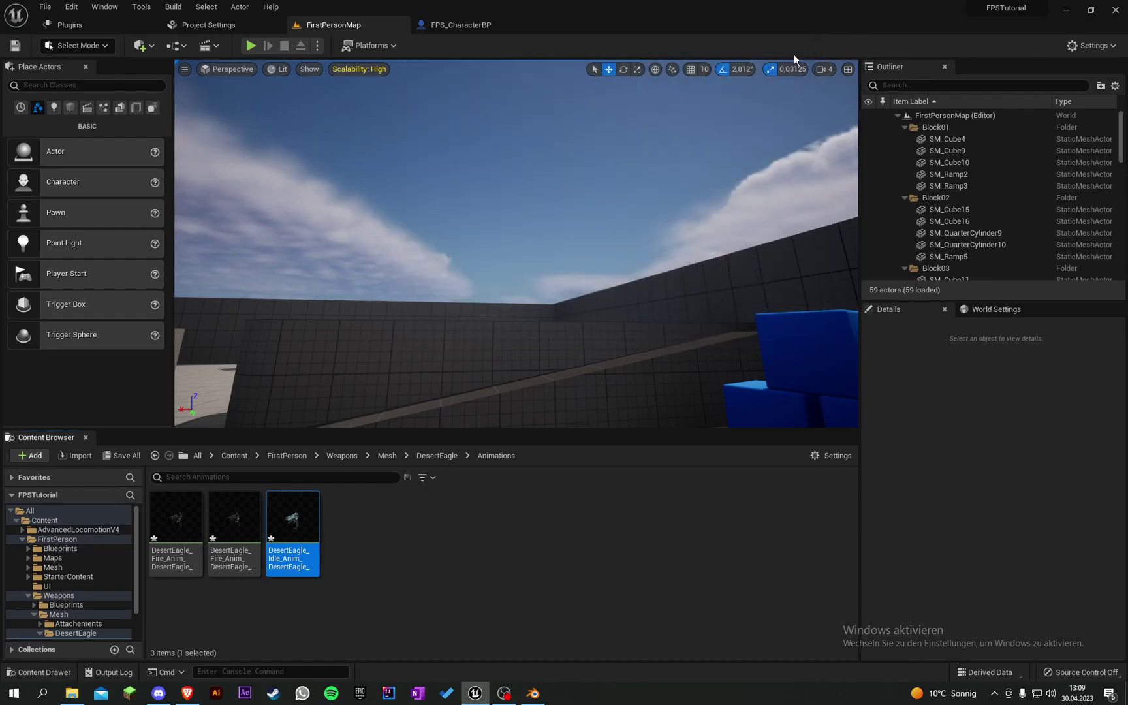
# Preview the second DesertEagle_Fire_Anim sequence and force delete it as the redundant idle copy.
pyautogui.click(233, 522)
pyautogui.moveTo(600, 153); pyautogui.dragTo(604, 108, button='right')
pyautogui.click(814, 44)
pyautogui.rightClick(235, 530)
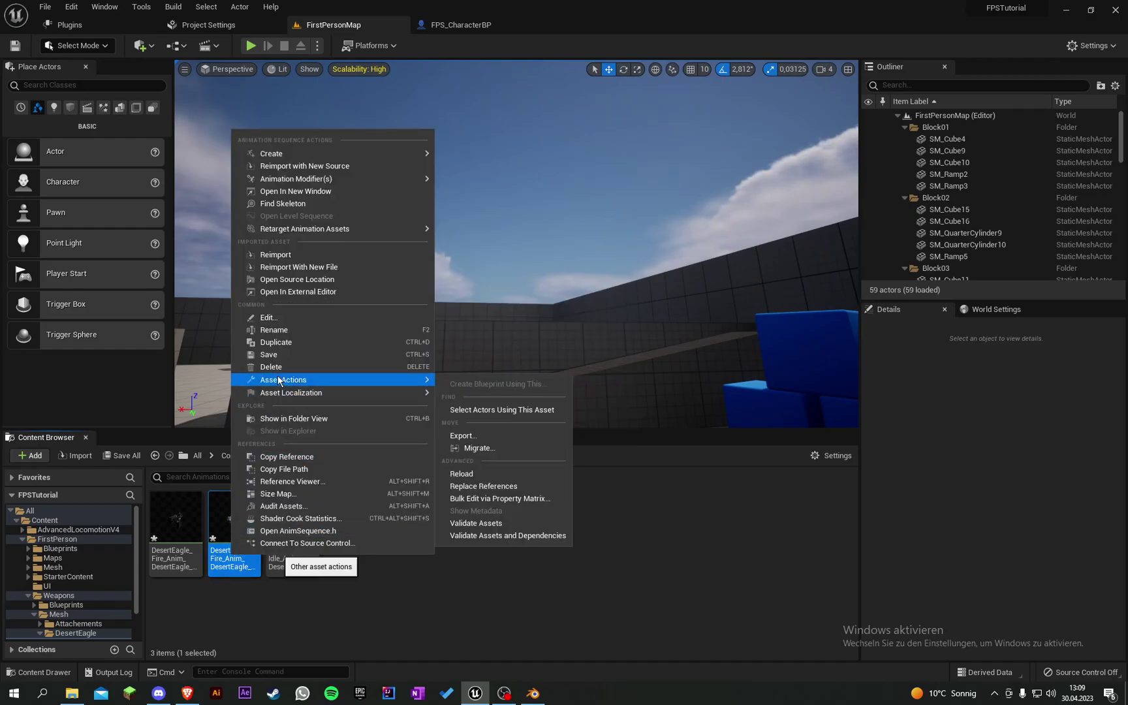
pyautogui.click(267, 364)
pyautogui.click(480, 537)
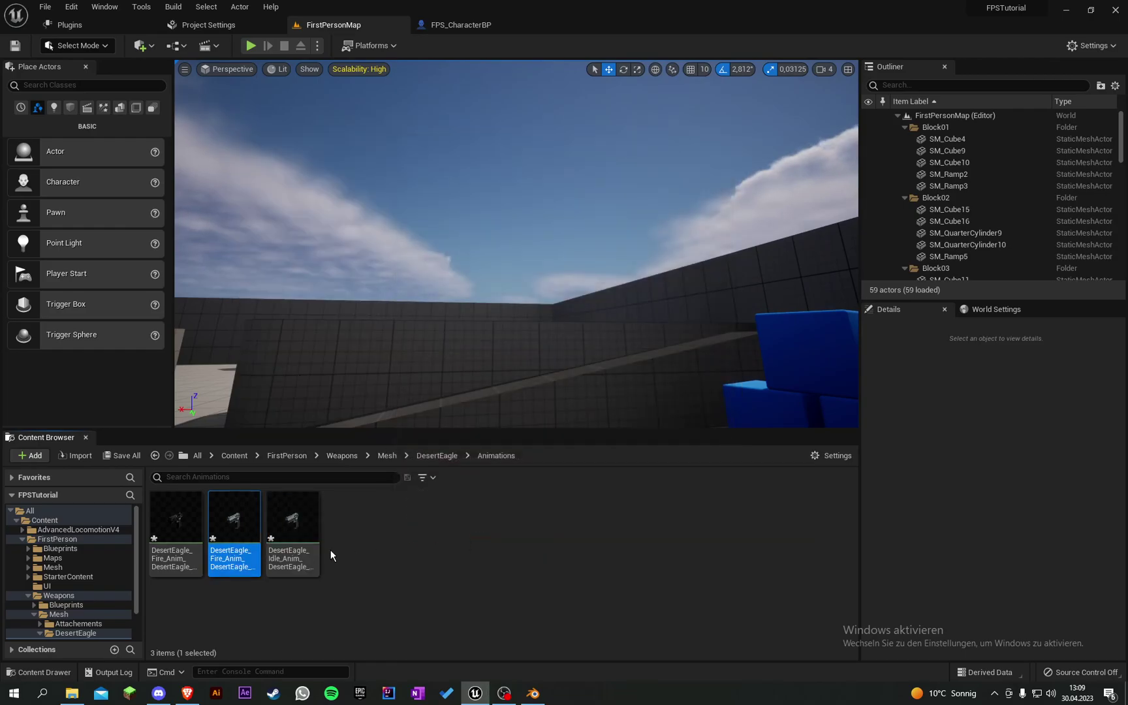
# Preview the DesertEagle_Fire_Anim_DesertEagle_Fire sequence, close it, and save all modified assets.
pyautogui.doubleClick(180, 530)
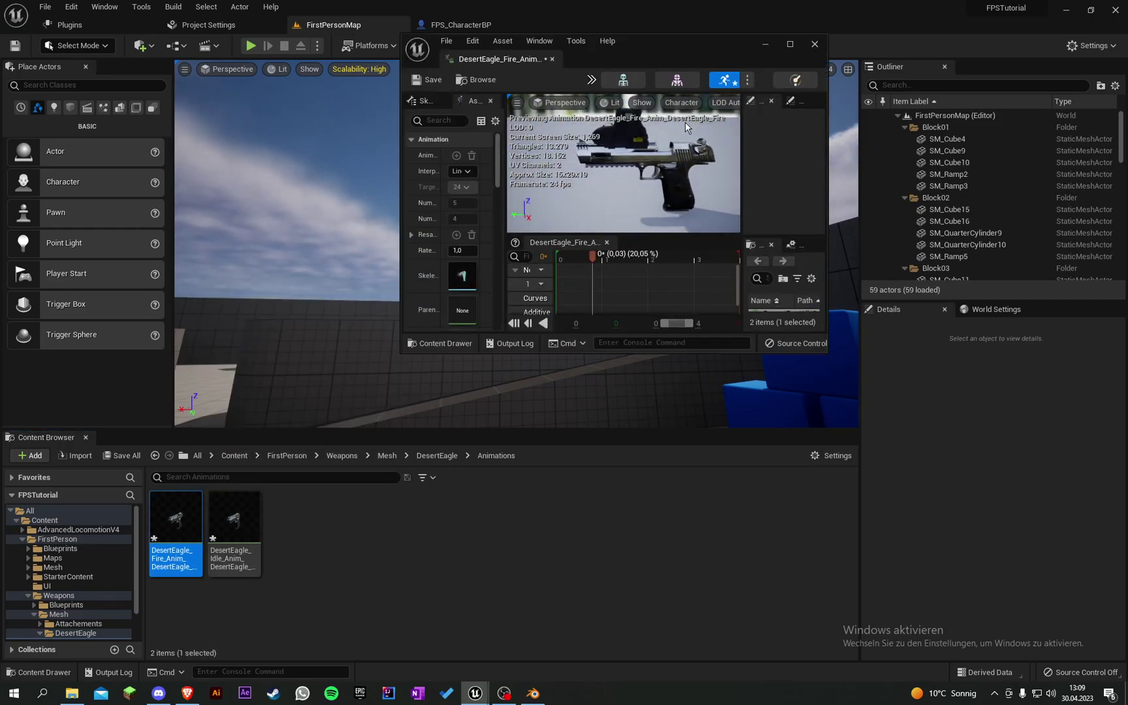
pyautogui.click(814, 44)
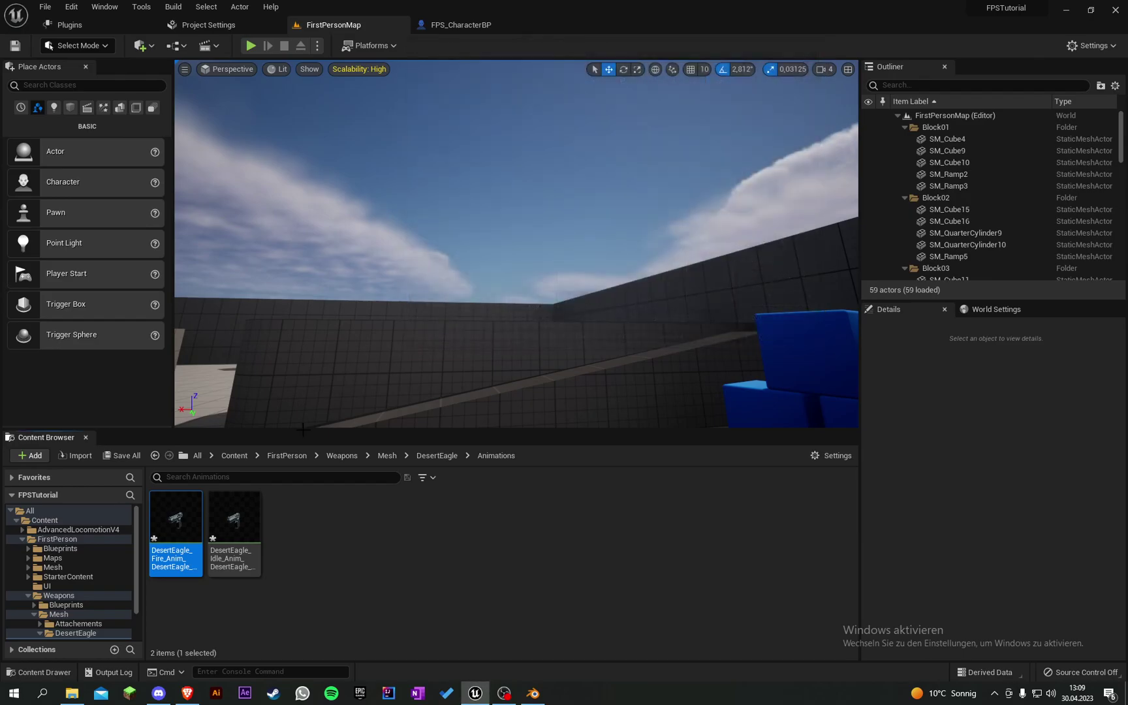
pyautogui.click(120, 461)
pyautogui.click(669, 479)
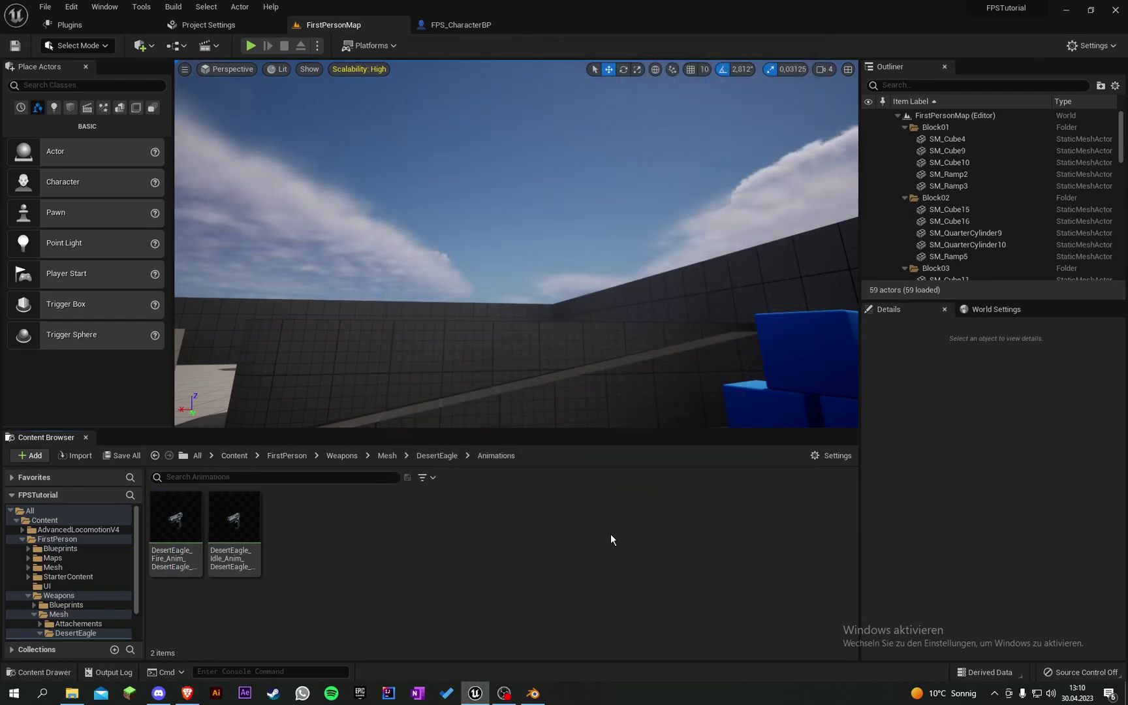
# Open the BP_Weapon_Base blueprint from the Weapons subfolder of the weapon Blueprints folder.
pyautogui.click(341, 455)
pyautogui.doubleClick(176, 517)
pyautogui.doubleClick(175, 517)
pyautogui.click(176, 539)
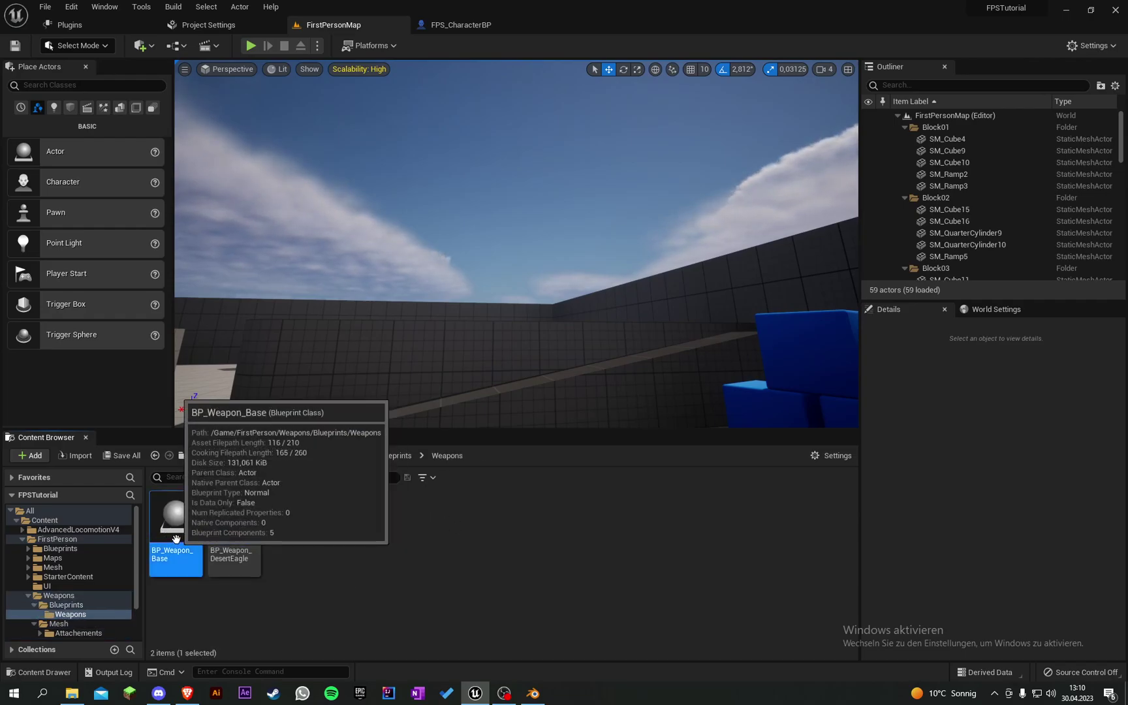
pyautogui.doubleClick(176, 539)
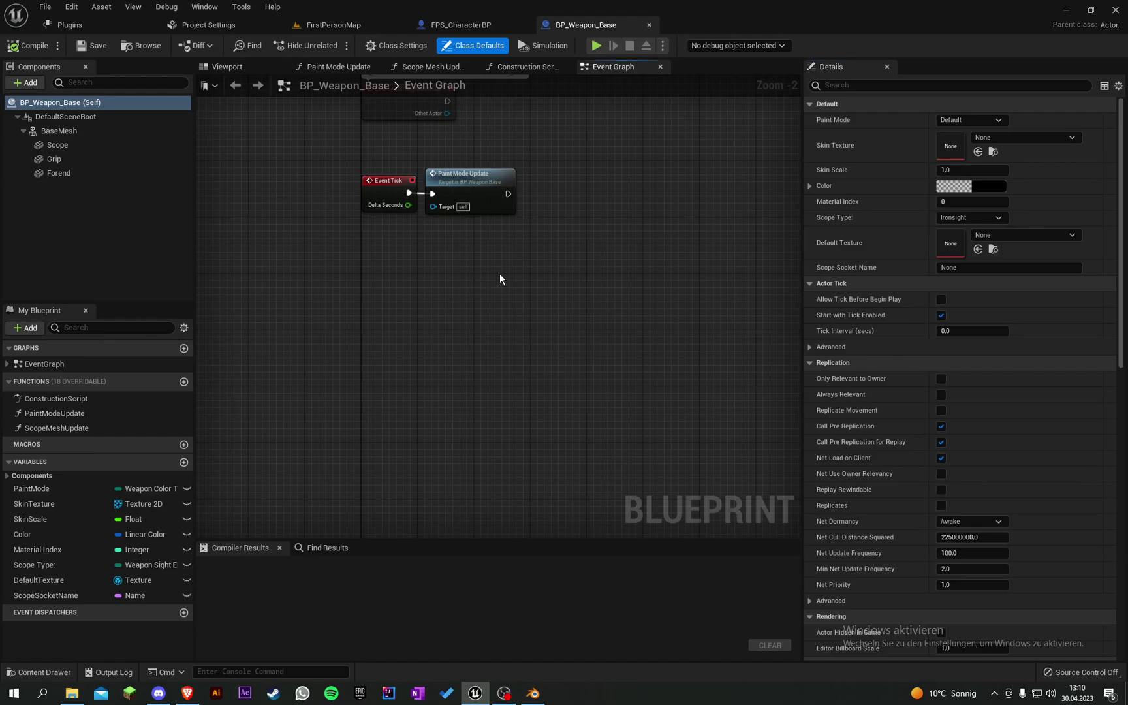
# Add two new variables to the BP_Weapon_Base blueprint.
pyautogui.moveTo(537, 210); pyautogui.dragTo(484, 412, button='right')
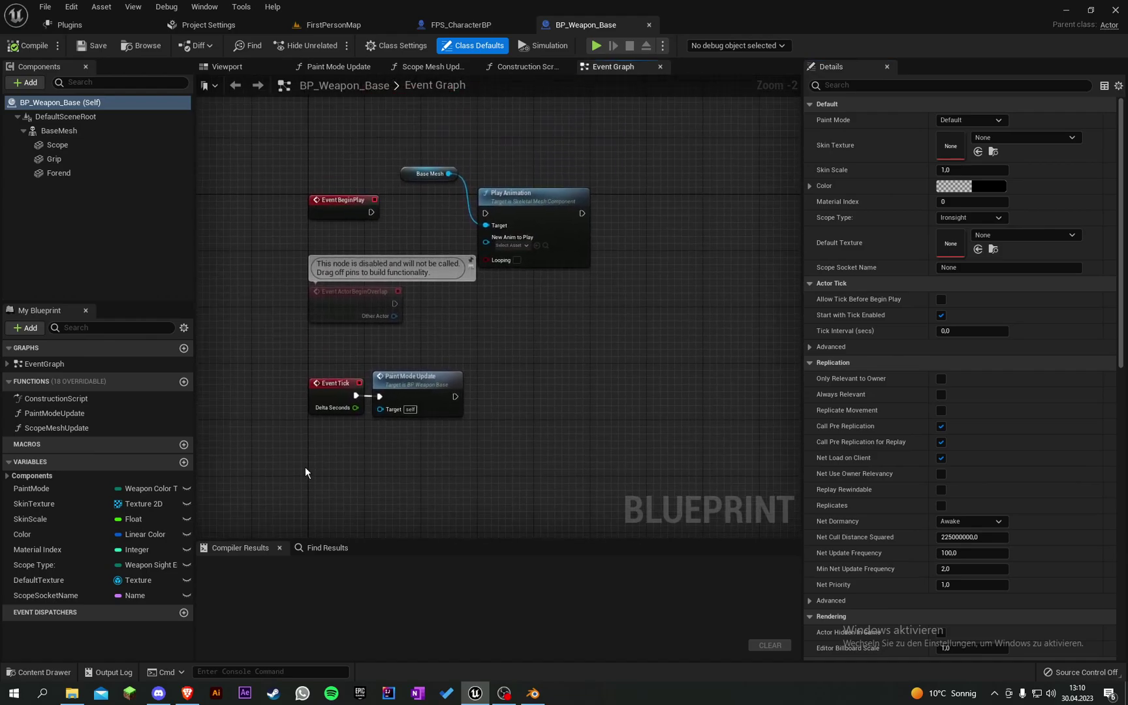
pyautogui.click(185, 462)
pyautogui.click(185, 463)
# Name the first new variable IdleMontage and set its type to Anim Montage.
pyautogui.click(84, 610)
pyautogui.moveTo(974, 121); pyautogui.dragTo(892, 132)
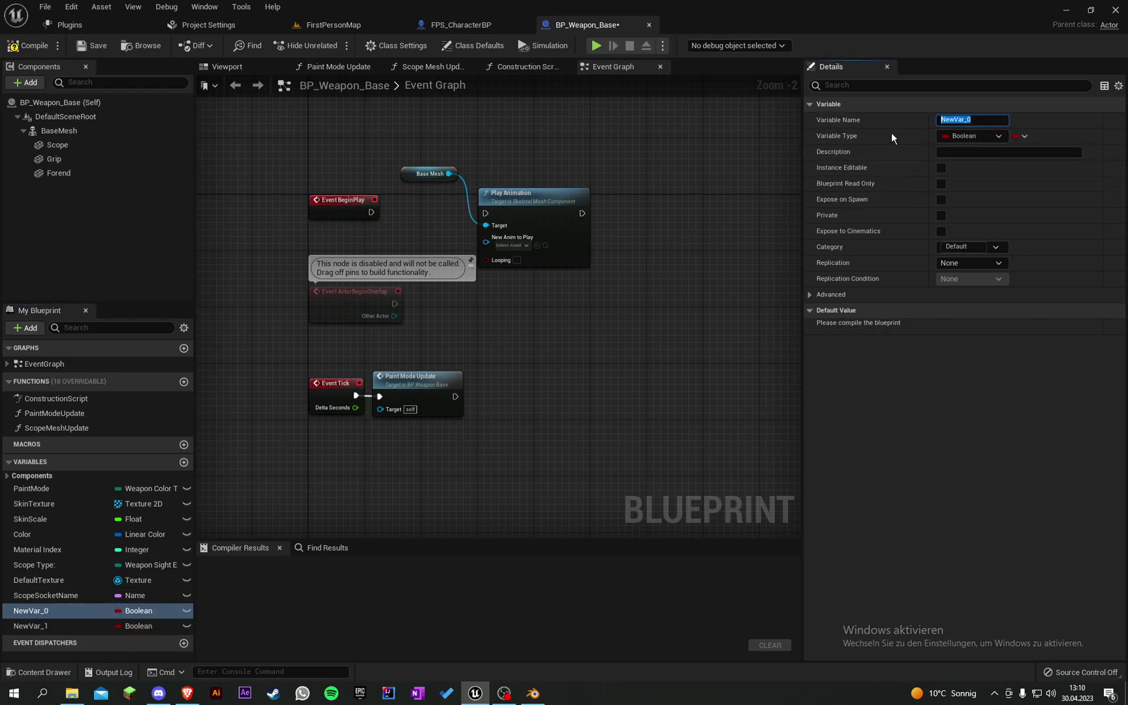
pyautogui.write('IIdleMont')
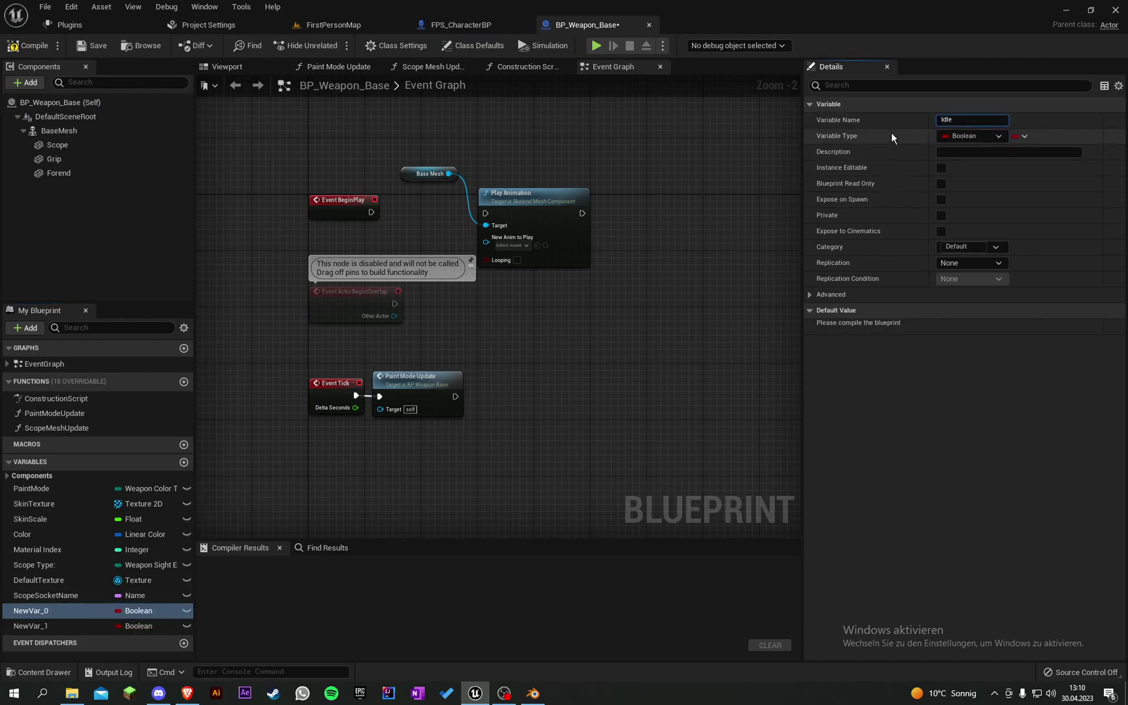
pyautogui.write('age')
pyautogui.press('Return')
pyautogui.click(988, 135)
pyautogui.write('animmonta')
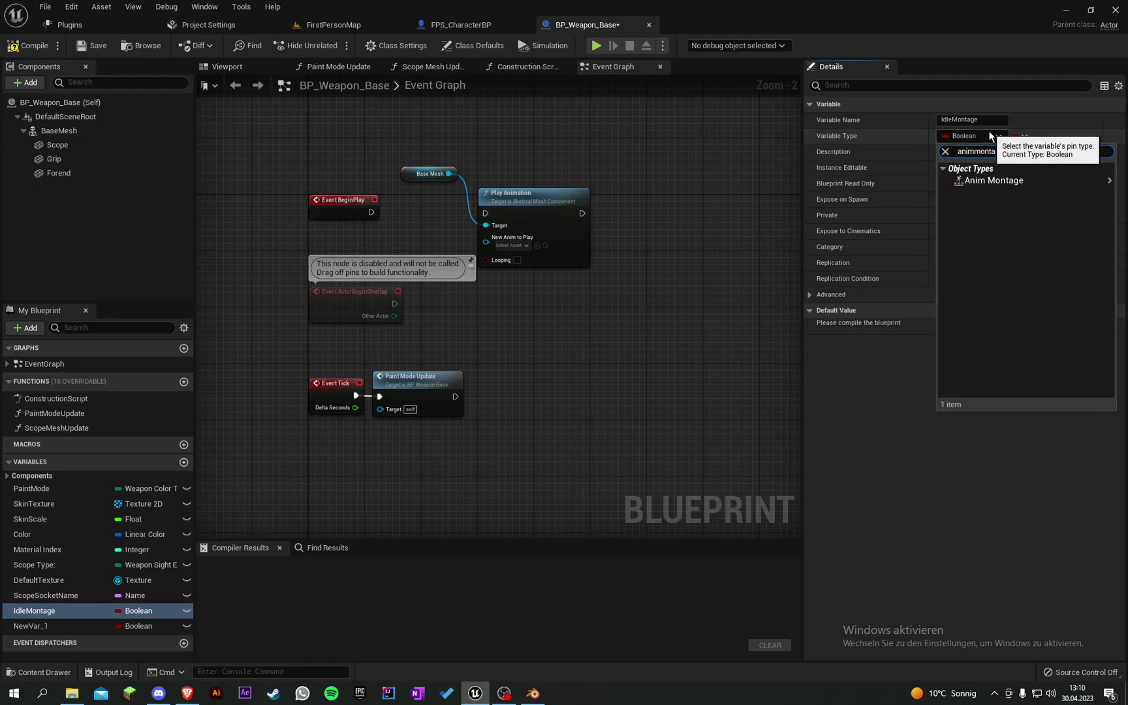
pyautogui.click(992, 180)
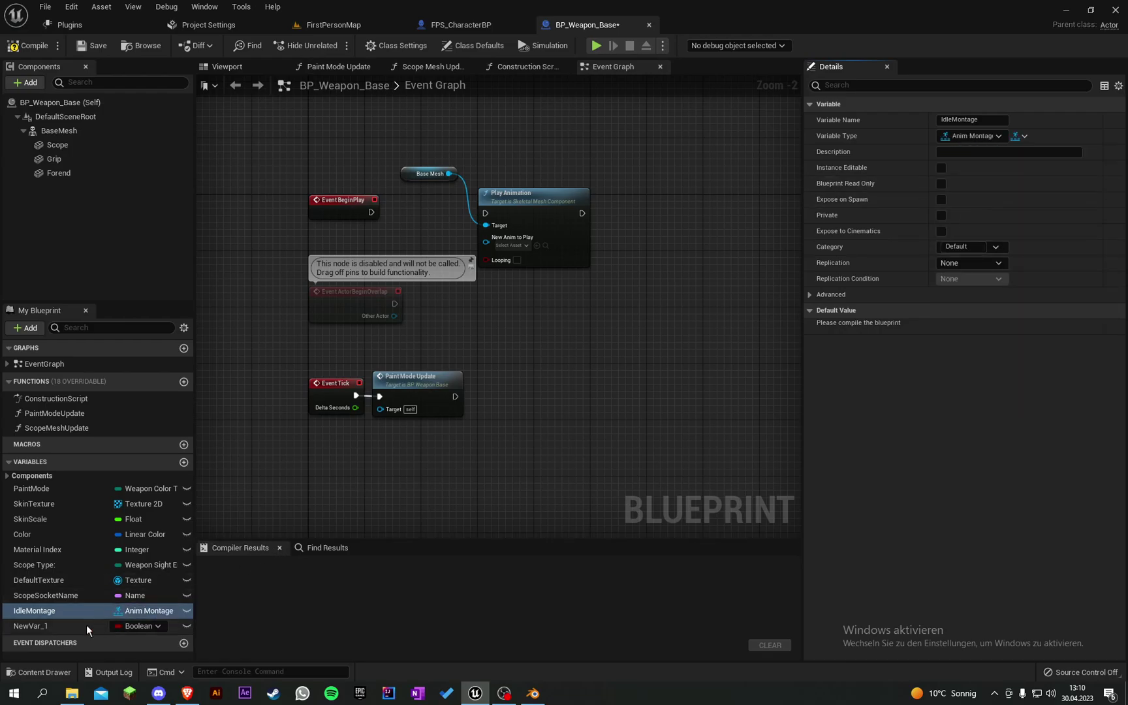
# Set the second new variable's type to Anim Montage, name it FireMontage, and compile the blueprint.
pyautogui.click(39, 625)
pyautogui.click(970, 137)
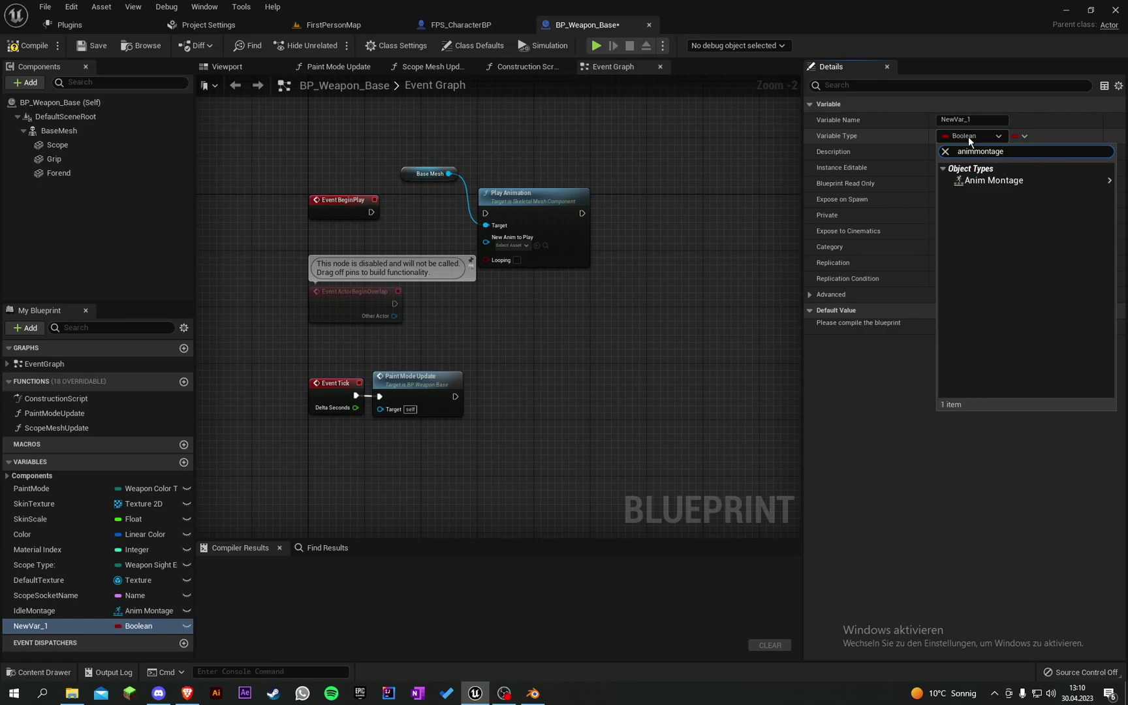
pyautogui.click(989, 179)
pyautogui.press('BackSpace')
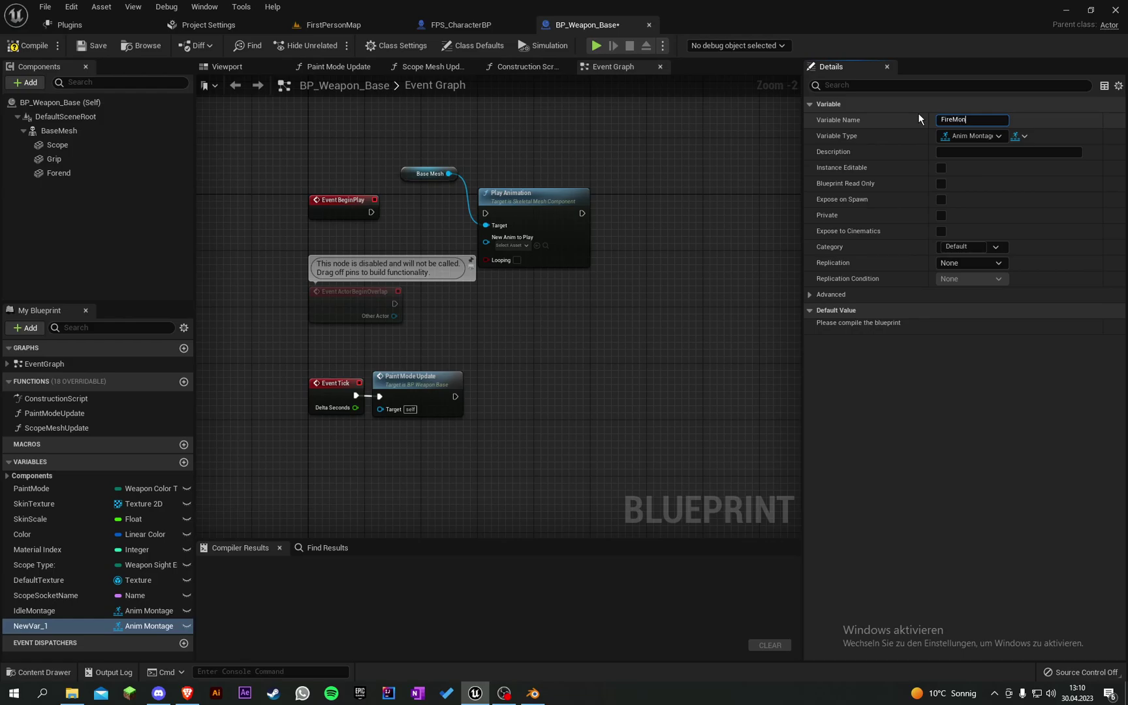
pyautogui.write('FireMontage')
pyautogui.press('Return')
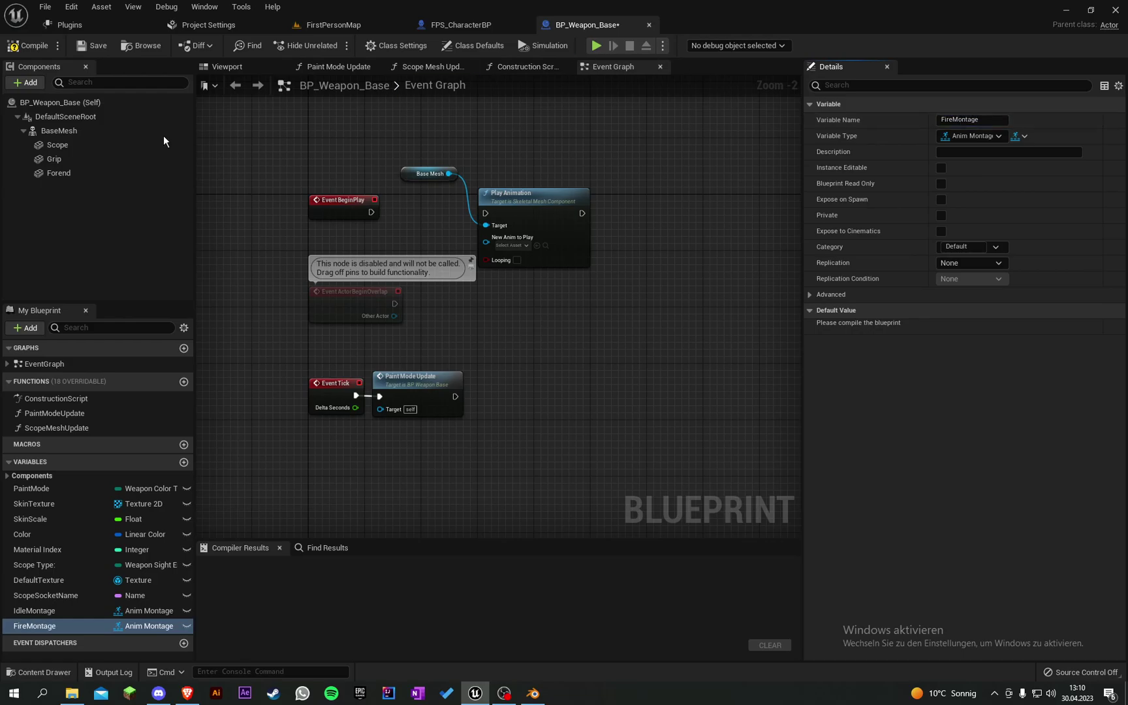
pyautogui.click(29, 46)
# Delete the old Base Mesh and Play Animation nodes near Event BeginPlay, then compile and save the blueprint.
pyautogui.moveTo(436, 286); pyautogui.dragTo(469, 301, button='right')
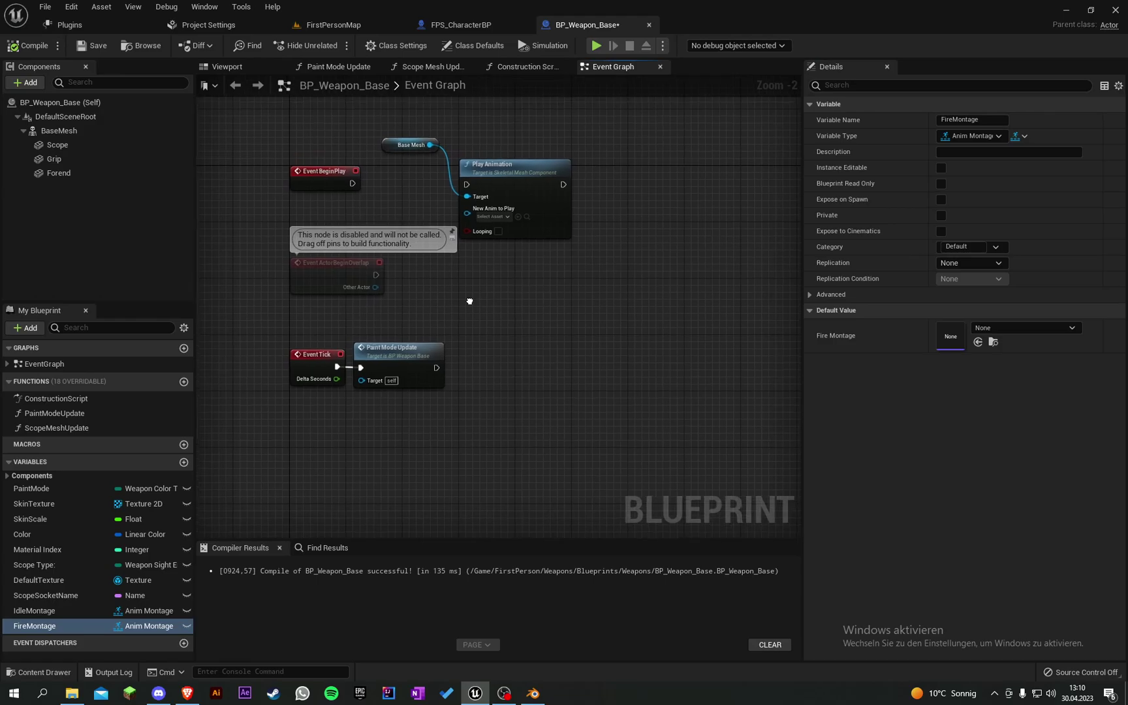
pyautogui.moveTo(556, 333); pyautogui.dragTo(432, 96)
pyautogui.press('Delete')
pyautogui.moveTo(471, 245); pyautogui.dragTo(527, 200, button='right')
pyautogui.click(47, 52)
pyautogui.click(90, 47)
# Add a custom event named Fire below Event Tick and align it with the other events.
pyautogui.moveTo(641, 331); pyautogui.dragTo(599, 281, button='right')
pyautogui.scroll(2, 366, 353)
pyautogui.moveTo(365, 353); pyautogui.dragTo(316, 323, button='right')
pyautogui.rightClick(317, 323)
pyautogui.write('custo')
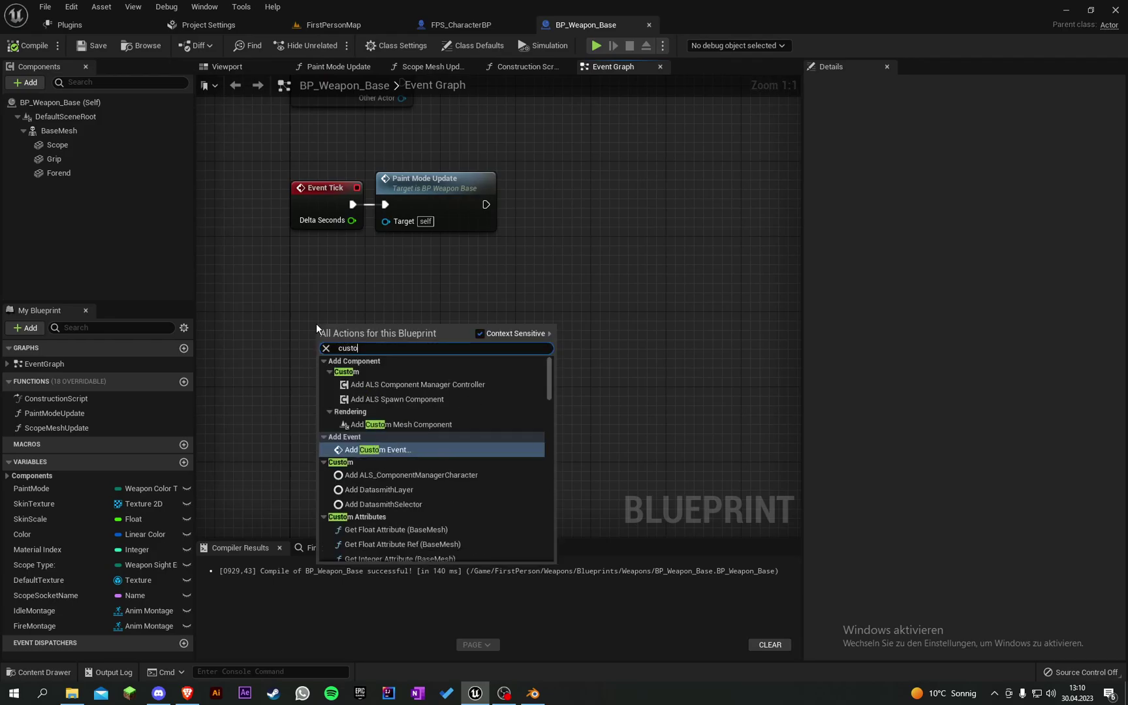
pyautogui.press('Return')
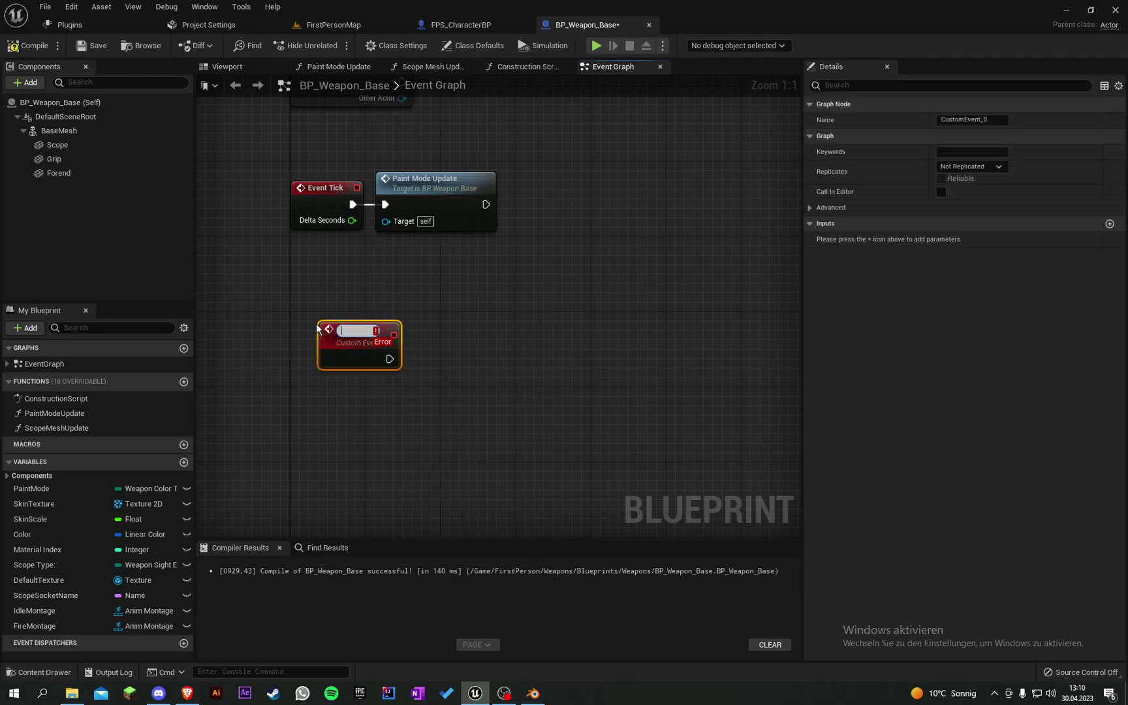
pyautogui.press('Return')
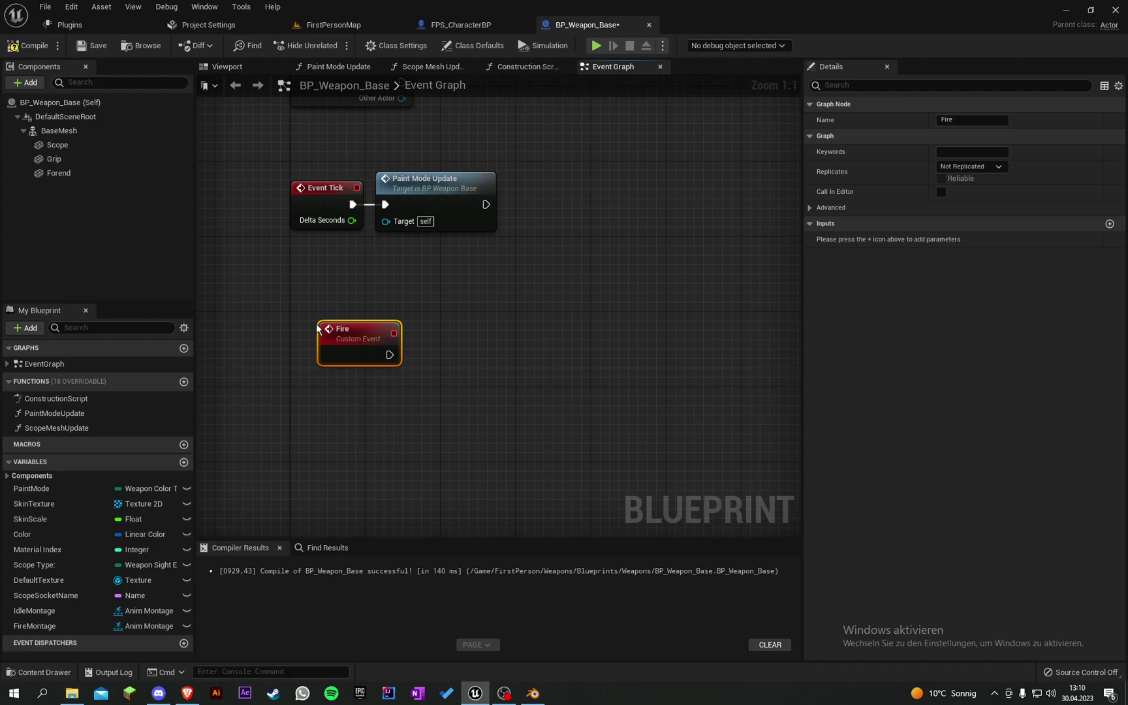
pyautogui.moveTo(356, 354); pyautogui.dragTo(327, 344)
pyautogui.click(431, 305)
# Add a Base Mesh reference with a Play Animation node and connect the Fire event to that node's execution input.
pyautogui.moveTo(436, 305)
pyautogui.mouseDown(button='right')
pyautogui.moveTo(397, 297)
pyautogui.moveTo(363, 325)
pyautogui.mouseUp(button='right')
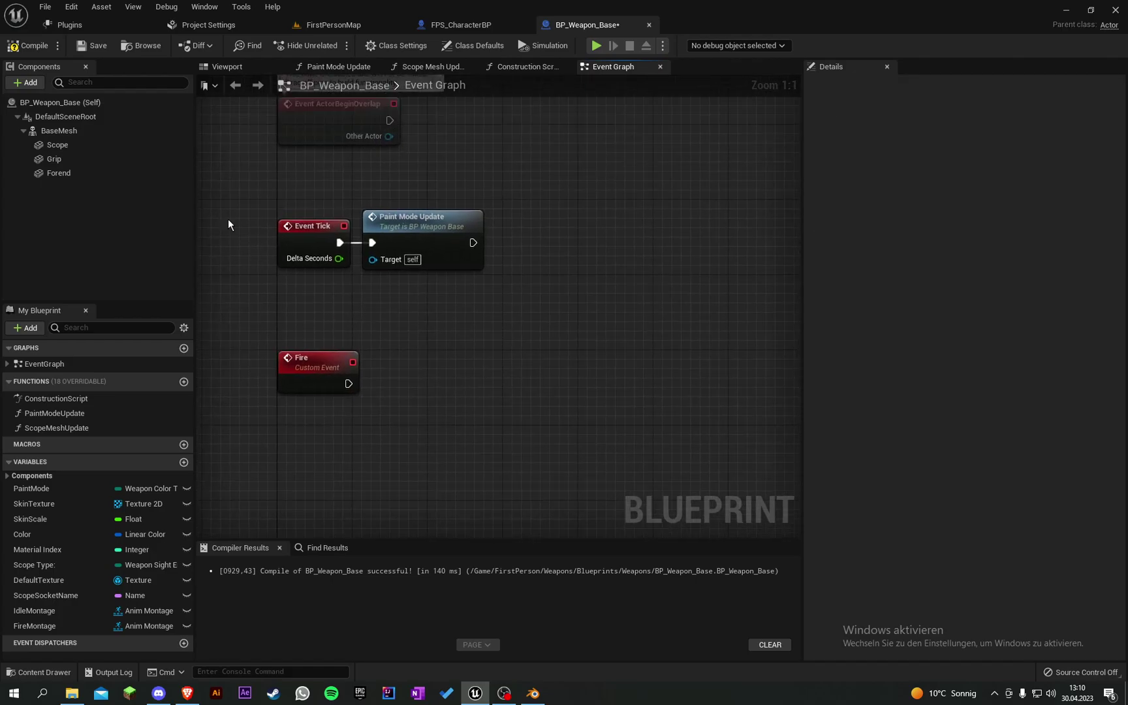
pyautogui.moveTo(101, 135); pyautogui.dragTo(402, 352)
pyautogui.write('play anim')
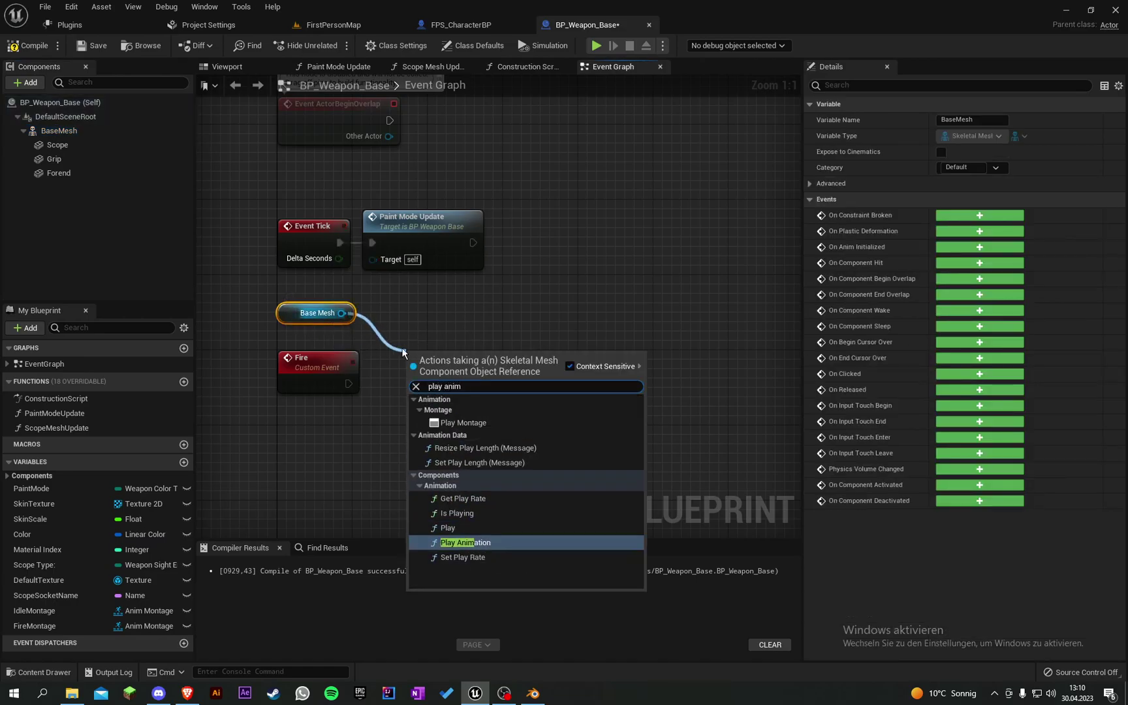
pyautogui.press('Return')
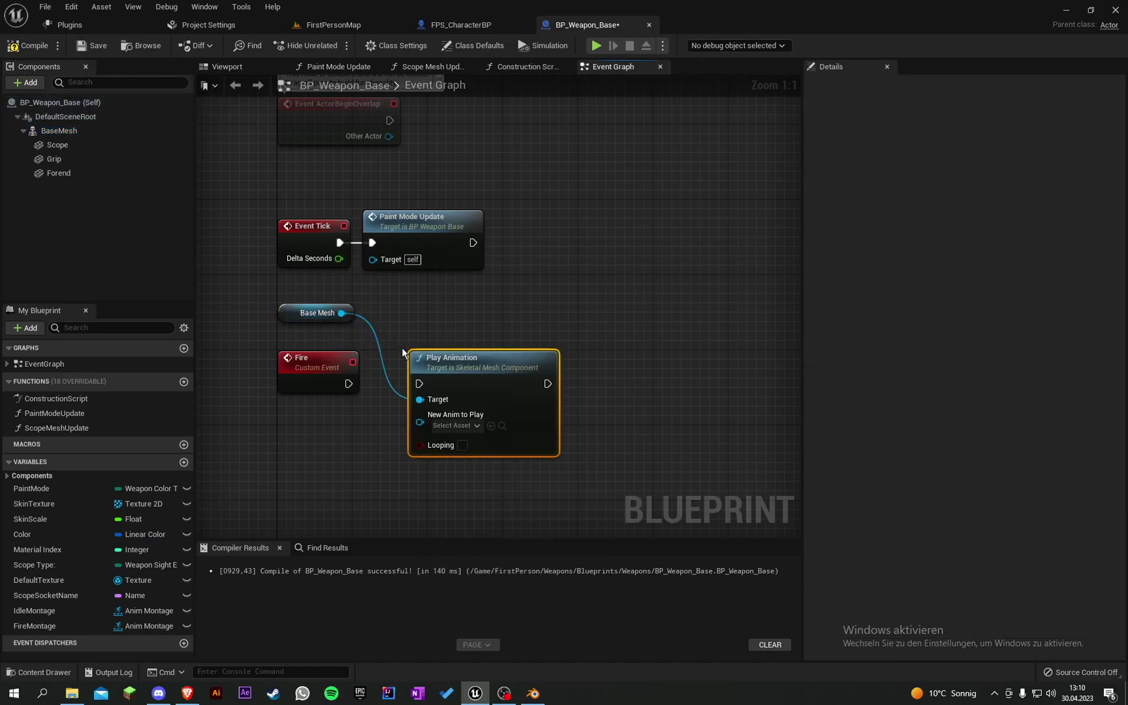
pyautogui.moveTo(404, 386); pyautogui.dragTo(348, 383)
pyautogui.moveTo(398, 260); pyautogui.dragTo(422, 235, button='right')
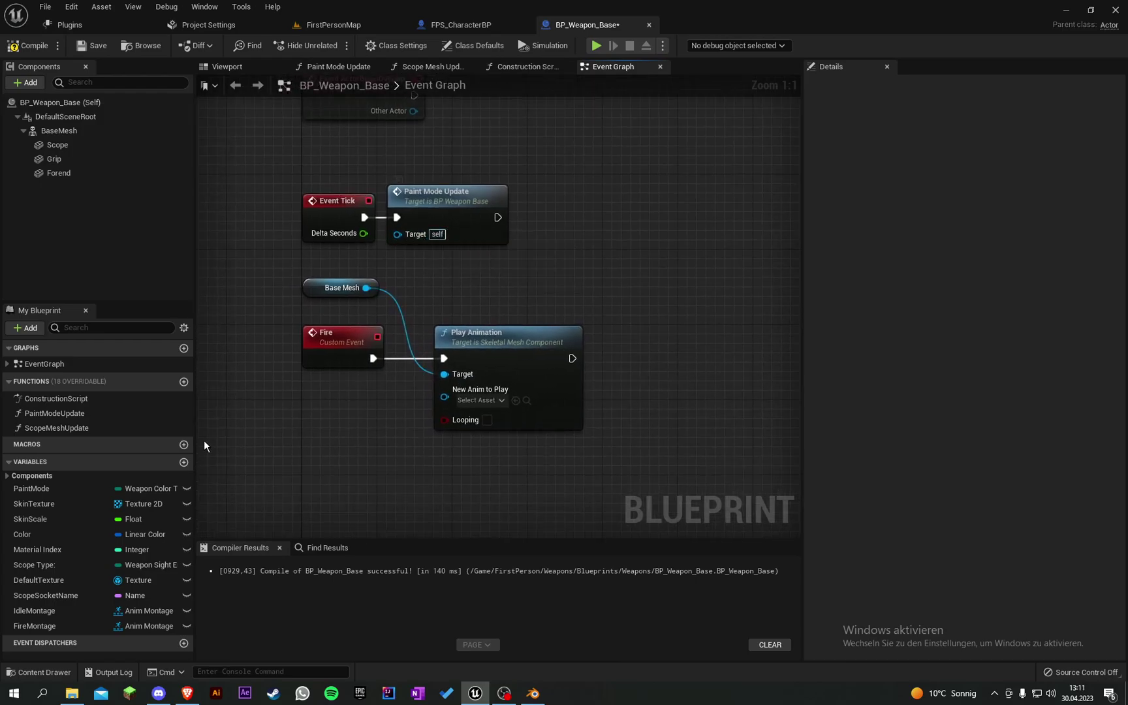
# Connect the FireMontage variable to New Anim to Play and place its node neatly beneath the Fire event.
pyautogui.moveTo(58, 623); pyautogui.dragTo(488, 402)
pyautogui.click(327, 438)
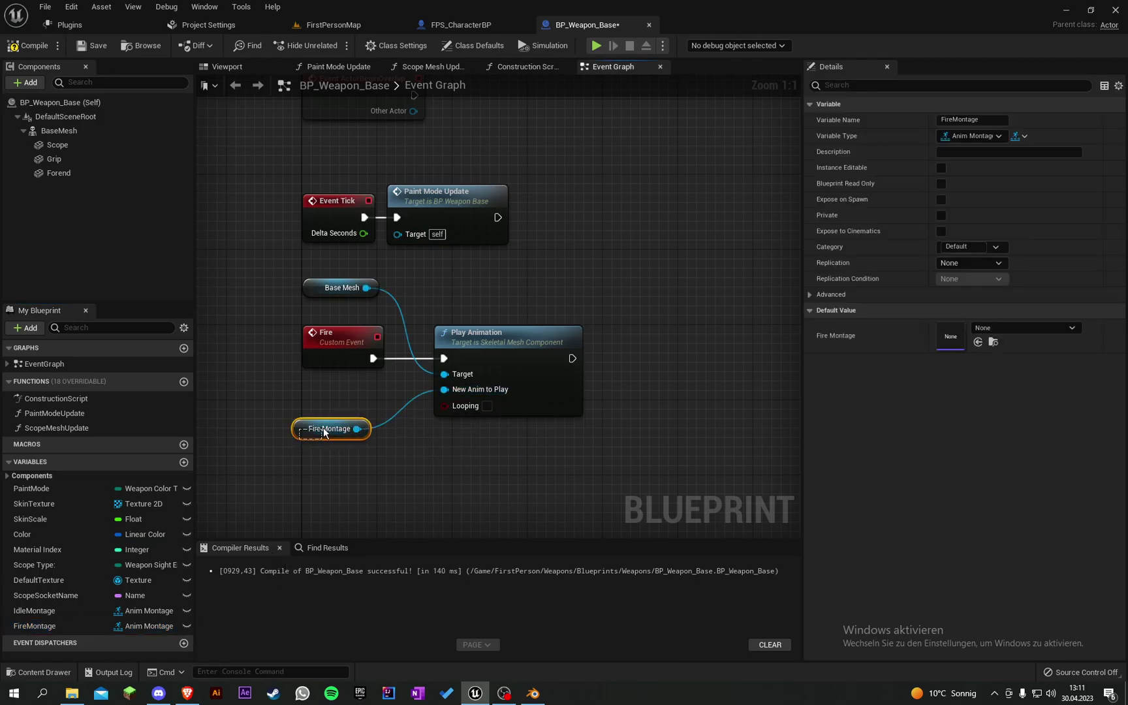
pyautogui.moveTo(324, 432); pyautogui.dragTo(353, 412)
pyautogui.click(457, 431)
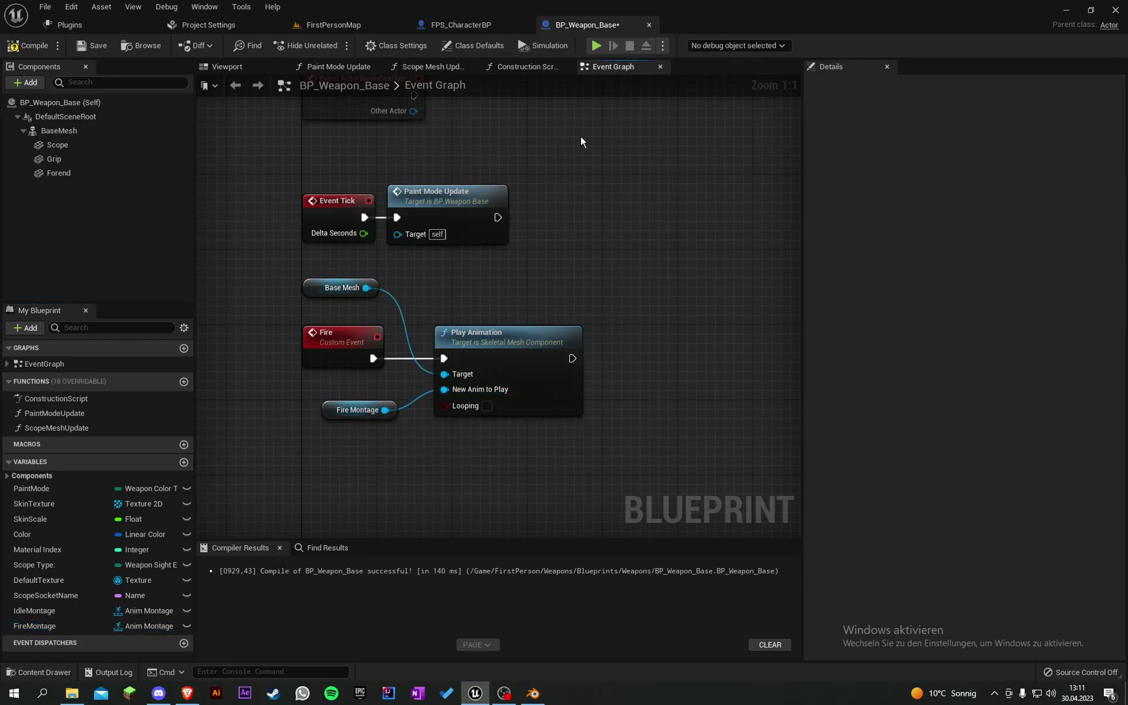
pyautogui.moveTo(586, 159); pyautogui.dragTo(551, 174, button='right')
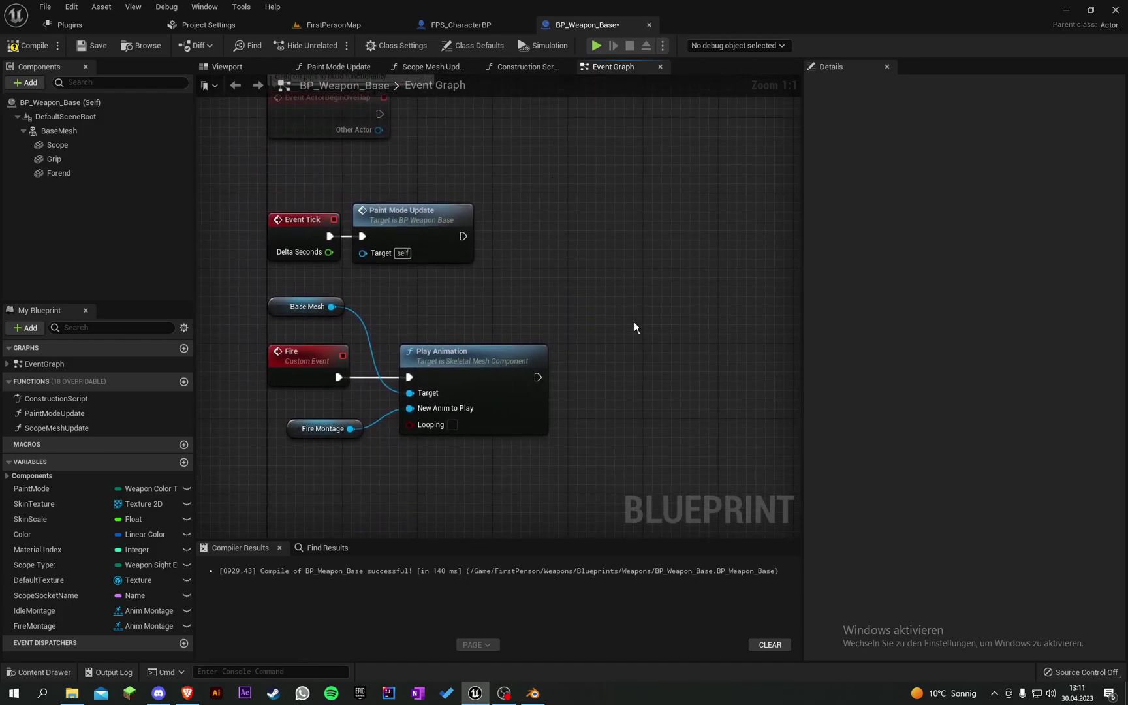
# Copy the Play Animation node, paste it beside Event BeginPlay, and connect it to that event.
pyautogui.click(500, 356)
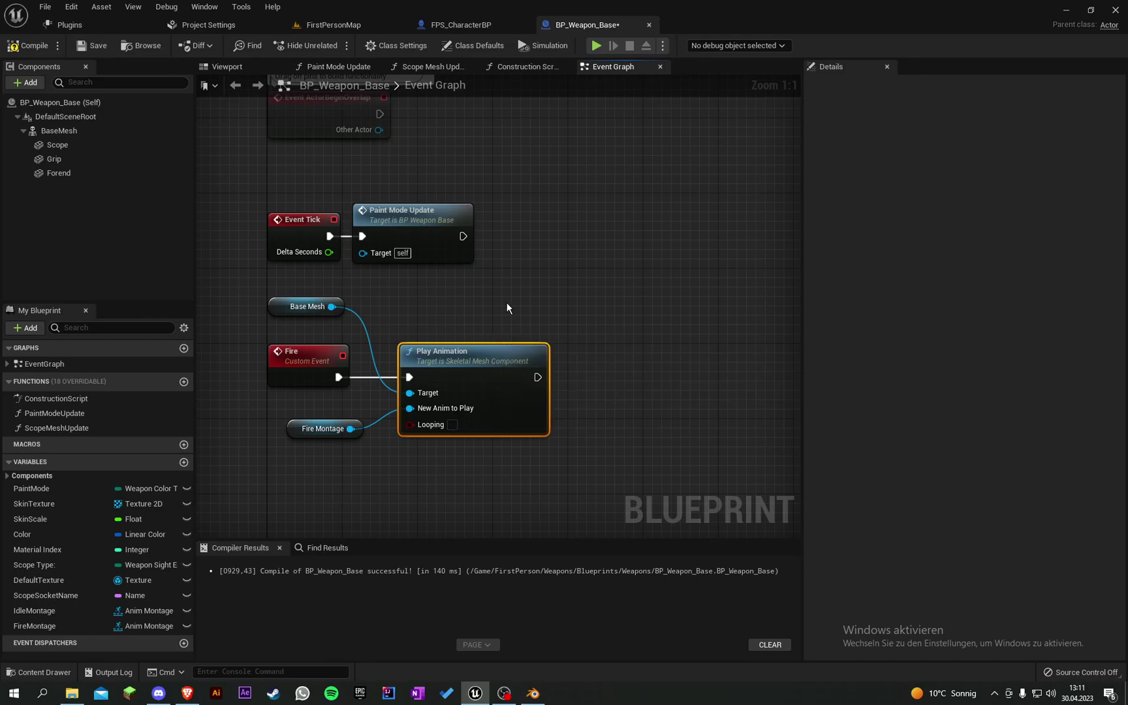
pyautogui.moveTo(528, 196); pyautogui.dragTo(499, 386, button='right')
pyautogui.hotkey('ctrl', 'v')
pyautogui.moveTo(462, 223); pyautogui.dragTo(322, 183)
pyautogui.moveTo(470, 172); pyautogui.dragTo(461, 164)
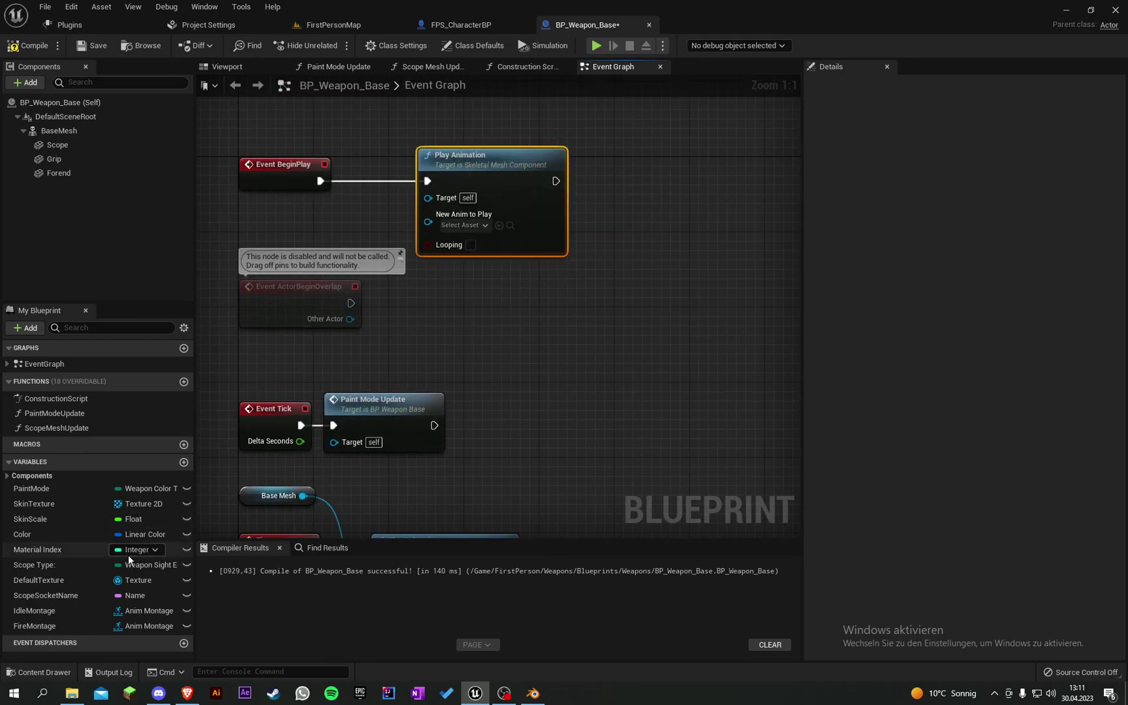
# Connect IdleMontage to New Anim to Play and Base Mesh to Target on BeginPlay's Play Animation node, and compile.
pyautogui.click(56, 610)
pyautogui.moveTo(56, 607); pyautogui.dragTo(441, 203)
pyautogui.moveTo(55, 610); pyautogui.dragTo(475, 222)
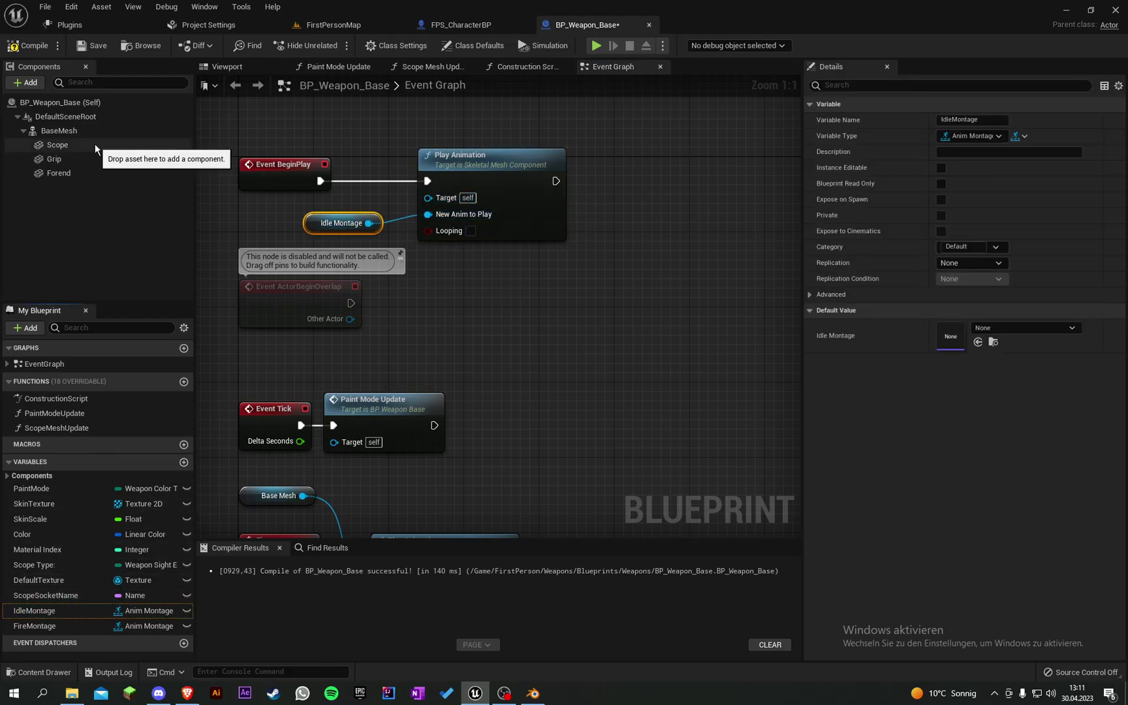
pyautogui.moveTo(75, 137); pyautogui.dragTo(453, 200)
pyautogui.moveTo(320, 190); pyautogui.dragTo(307, 137)
pyautogui.click(278, 118)
pyautogui.click(30, 45)
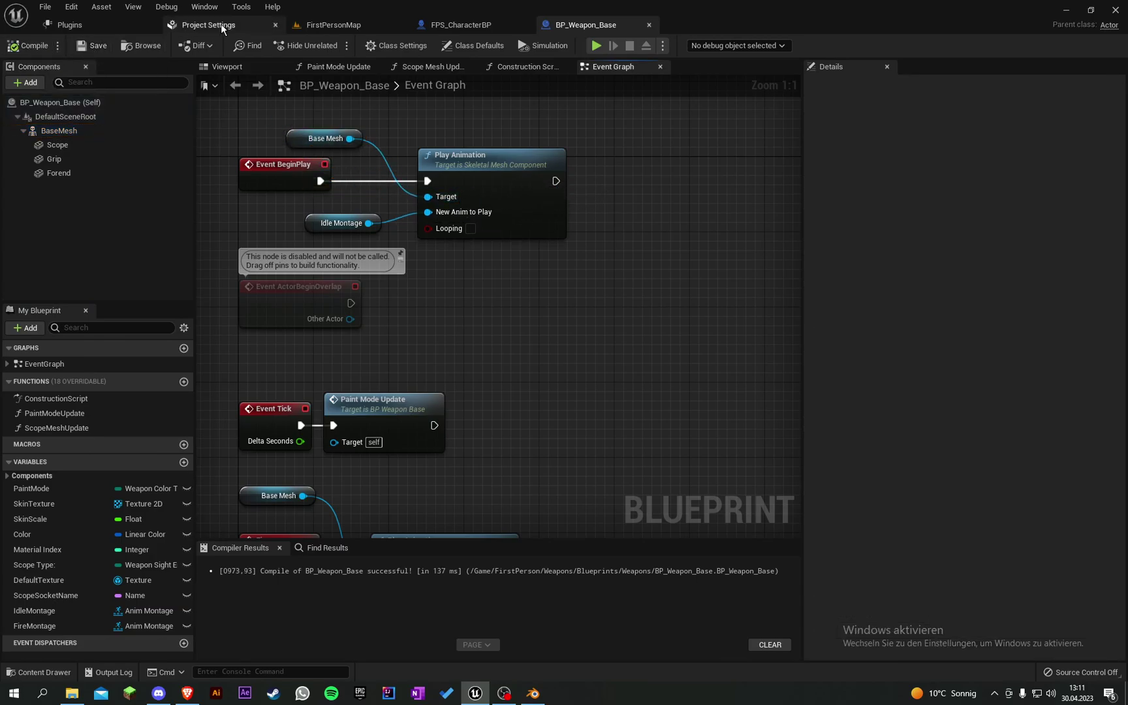
# Open the BP_Weapon_DesertEagle blueprint from FirstPersonMap's Content Browser and check which assets are available for Idle Montage.
pyautogui.click(332, 26)
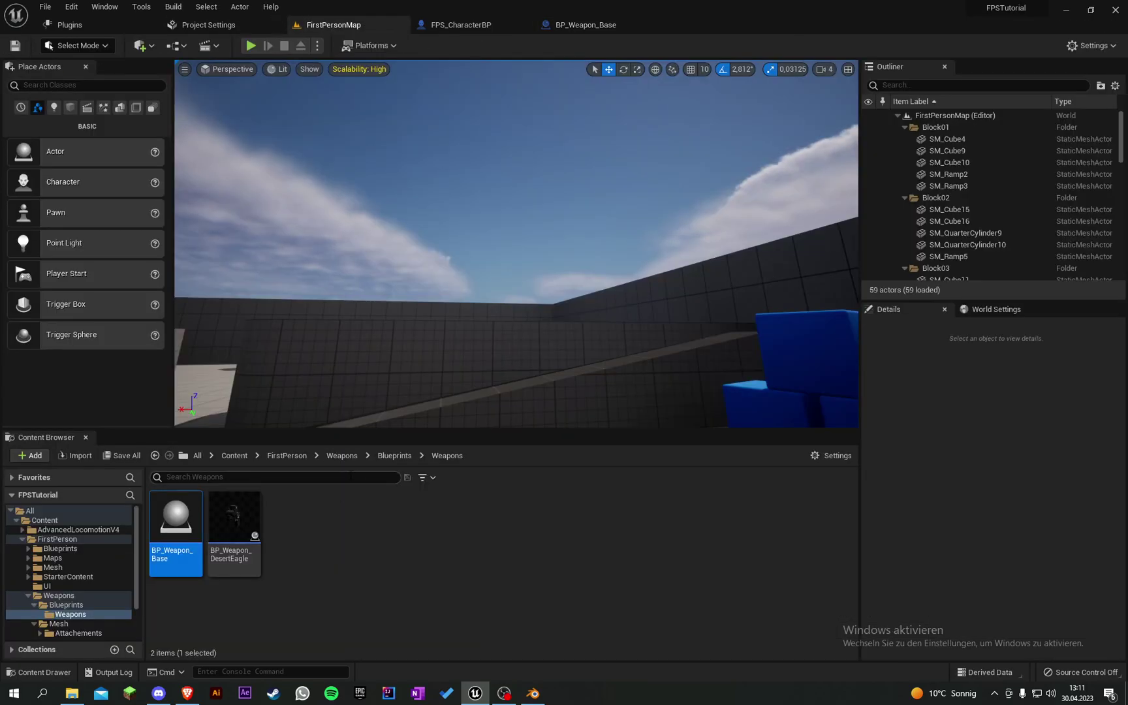
pyautogui.doubleClick(246, 540)
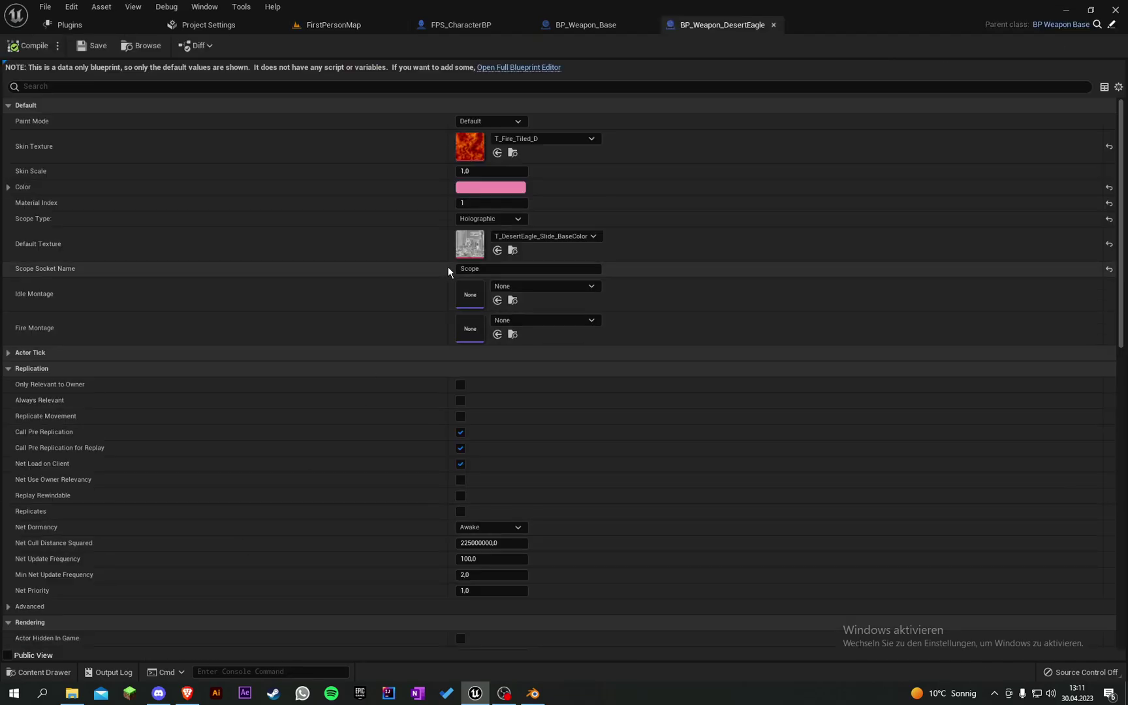
pyautogui.click(507, 287)
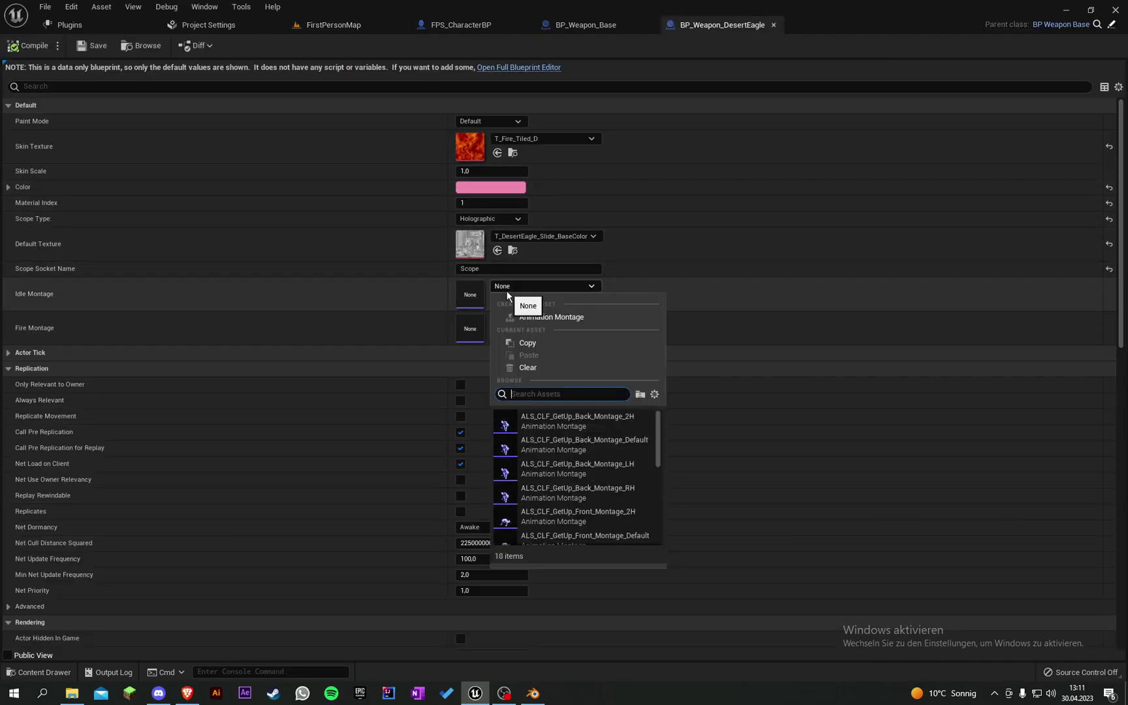
pyautogui.click(508, 293)
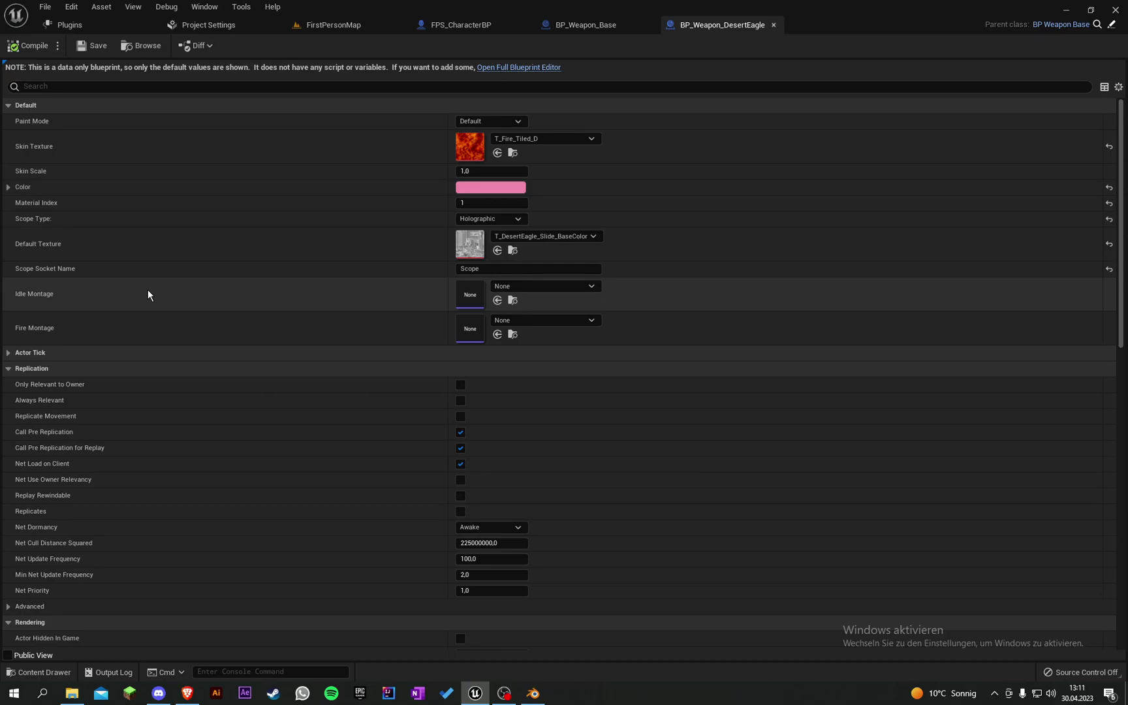
# Go back to FirstPersonMap and open the Animations folder inside the weapons' Mesh/DesertEagle folder.
pyautogui.click(328, 24)
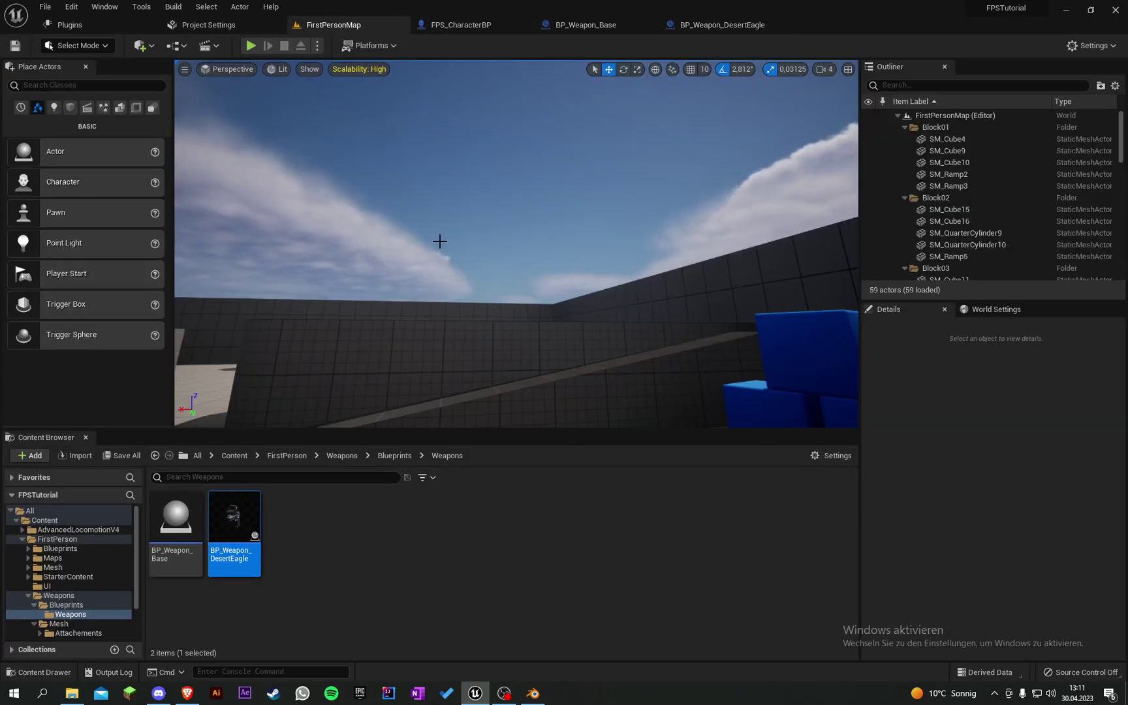
pyautogui.click(334, 461)
pyautogui.doubleClick(234, 515)
pyautogui.doubleClick(234, 515)
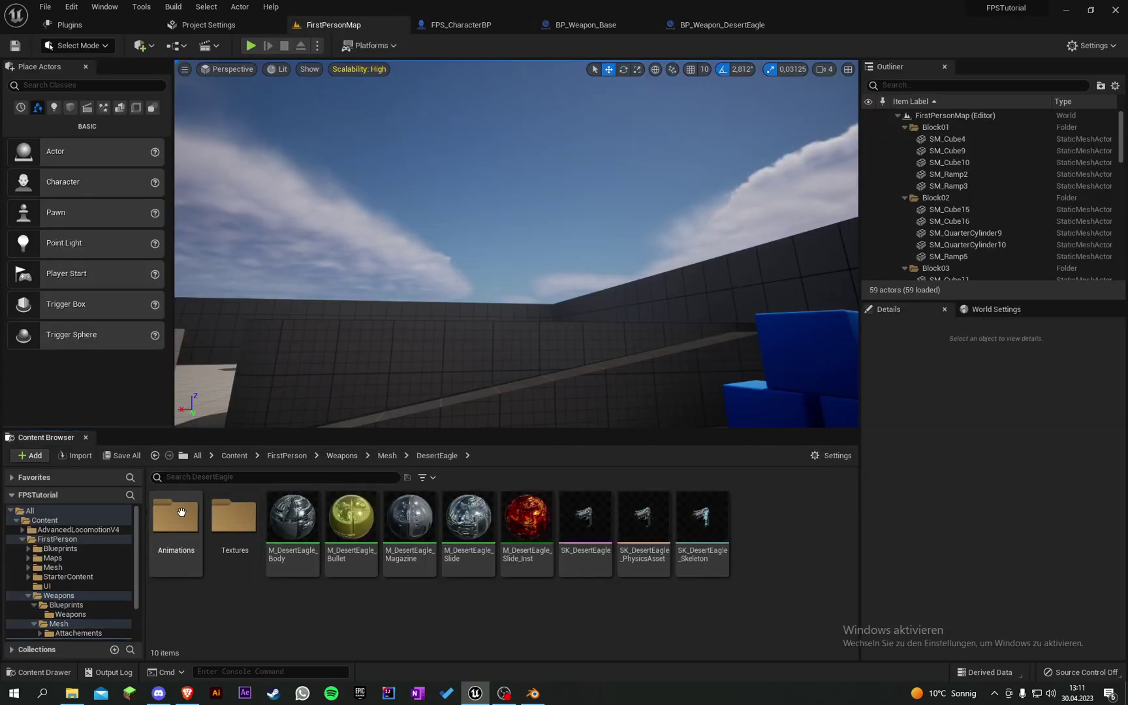
pyautogui.doubleClick(184, 512)
# Create an animation montage from each of the DesertEagle Fire and Idle sequences, keeping the default names.
pyautogui.click(180, 523)
pyautogui.rightClick(182, 533)
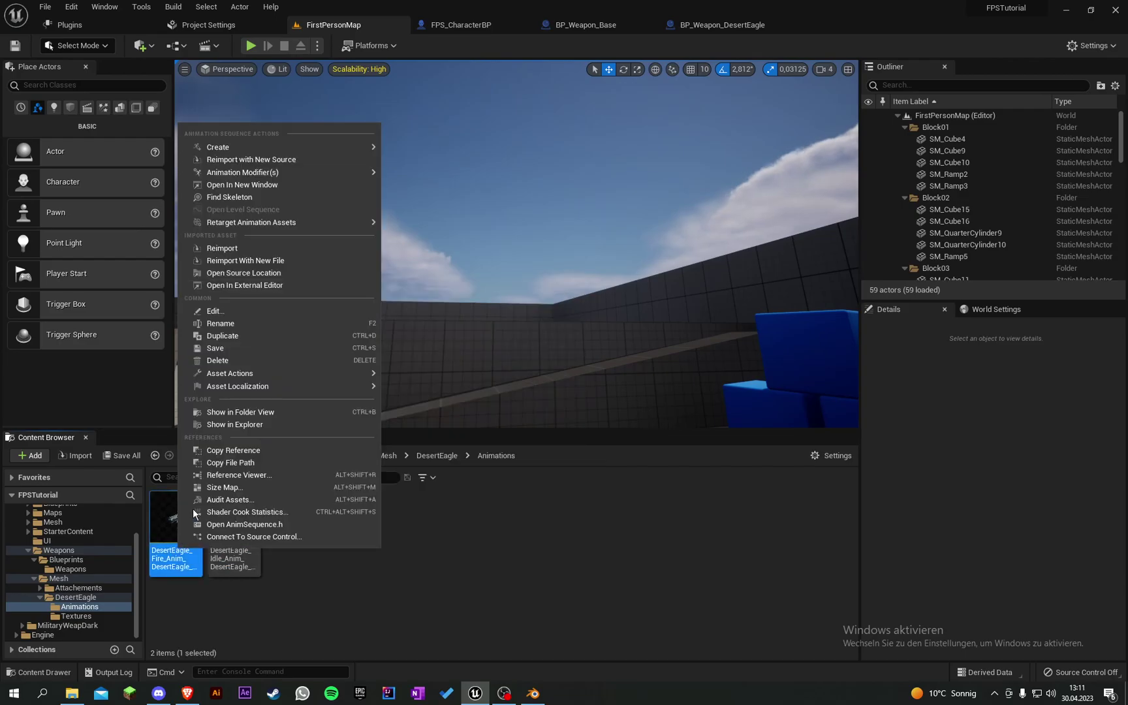
pyautogui.moveTo(225, 150)
pyautogui.click(444, 161)
pyautogui.click(290, 522)
pyautogui.rightClick(287, 522)
pyautogui.moveTo(457, 128)
pyautogui.click(537, 137)
pyautogui.press('Return')
# Return to BP_Weapon_DesertEagle and set Idle Montage to DesertEagle_Idle_Anim_DesertEagle_Idle_Montage.
pyautogui.click(486, 24)
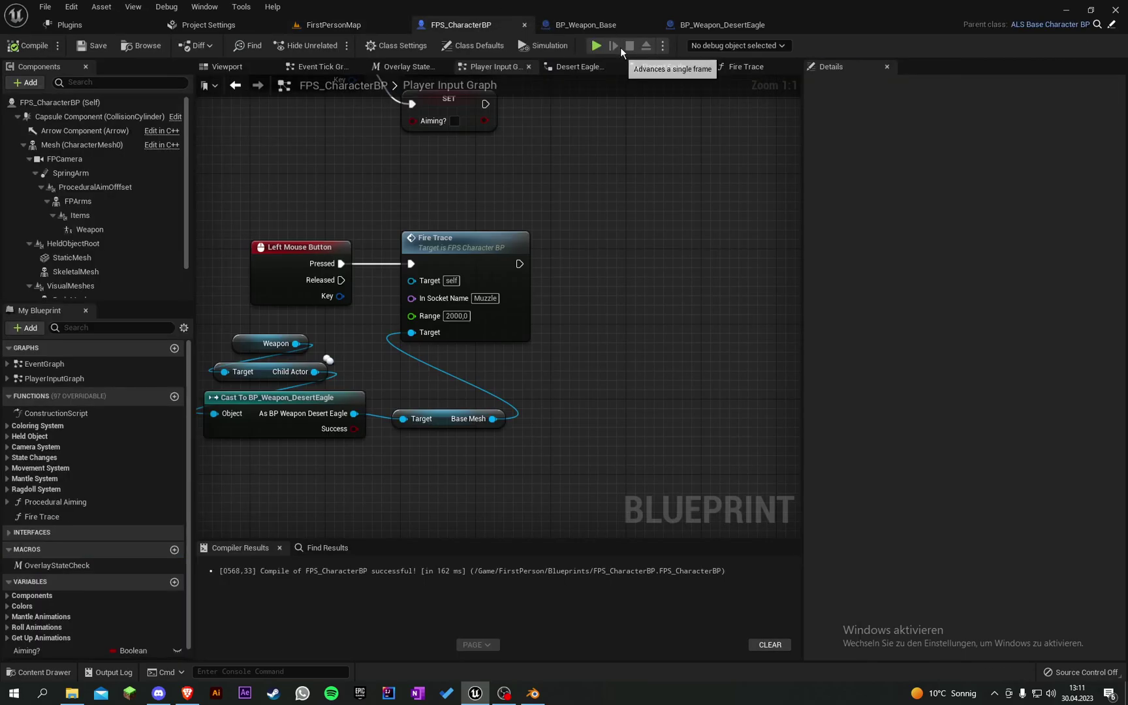
pyautogui.click(589, 27)
pyautogui.moveTo(723, 29); pyautogui.dragTo(437, 24)
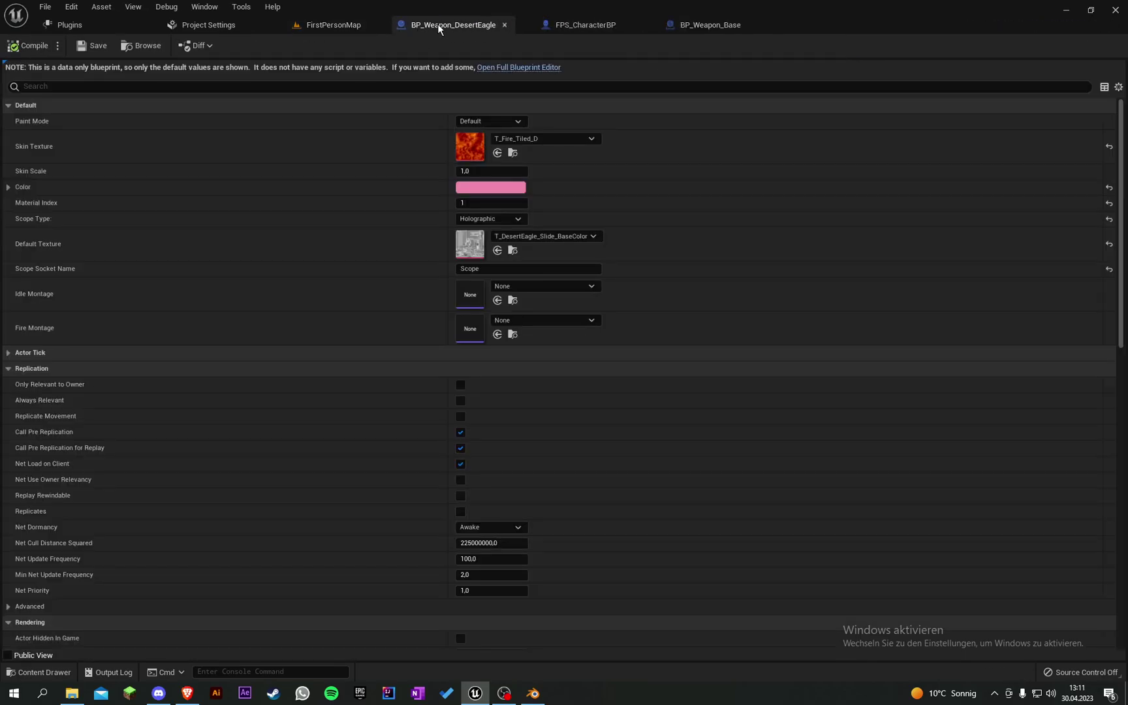
pyautogui.click(534, 285)
pyautogui.write('idl')
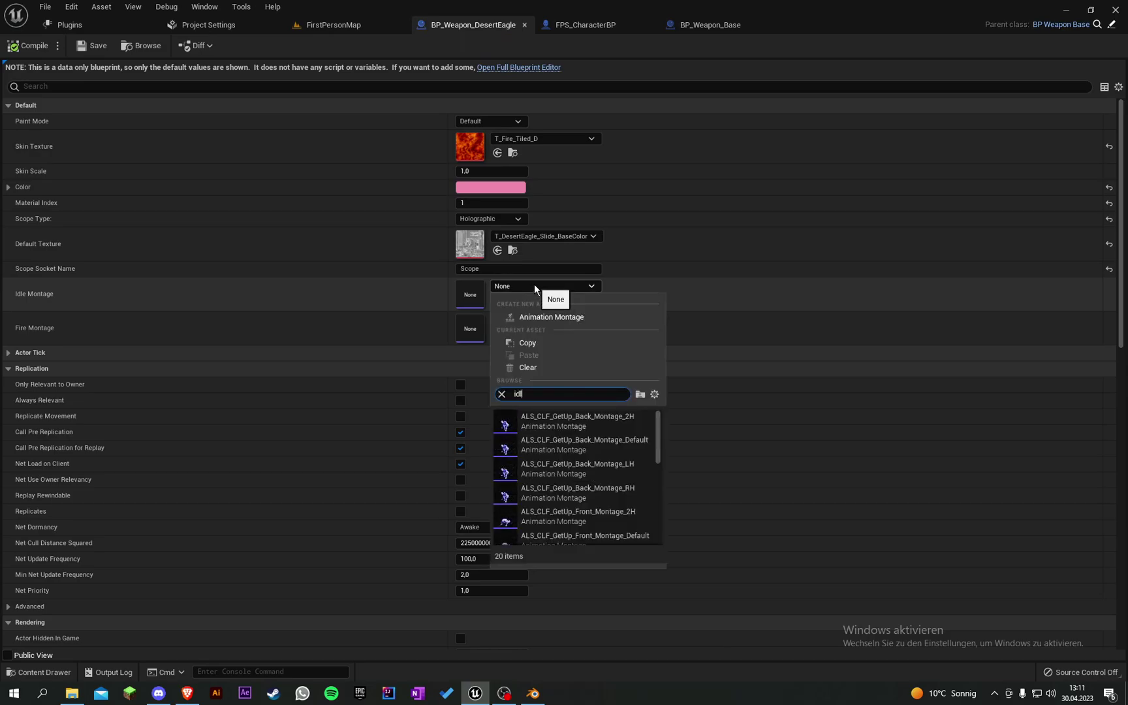
pyautogui.click(602, 432)
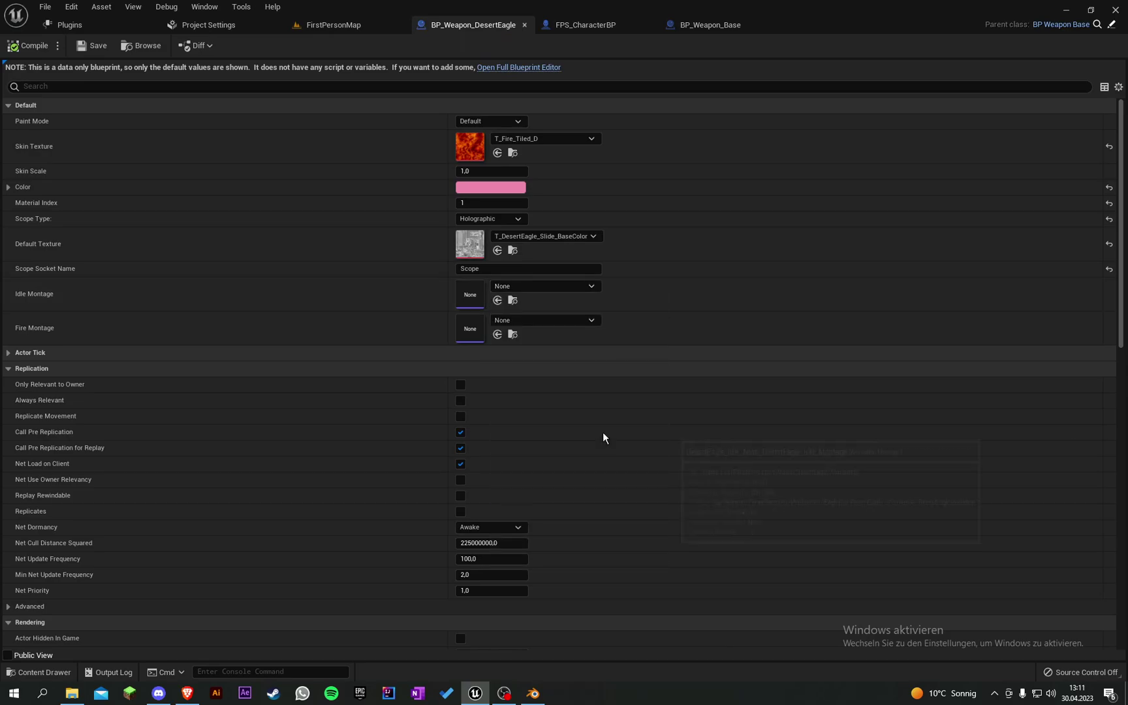
# Set Fire Montage to DesertEagle_Fire_Anim_DesertEagle_Fire_Montage, and compile and save BP_Weapon_DesertEagle.
pyautogui.click(531, 322)
pyautogui.write('fire')
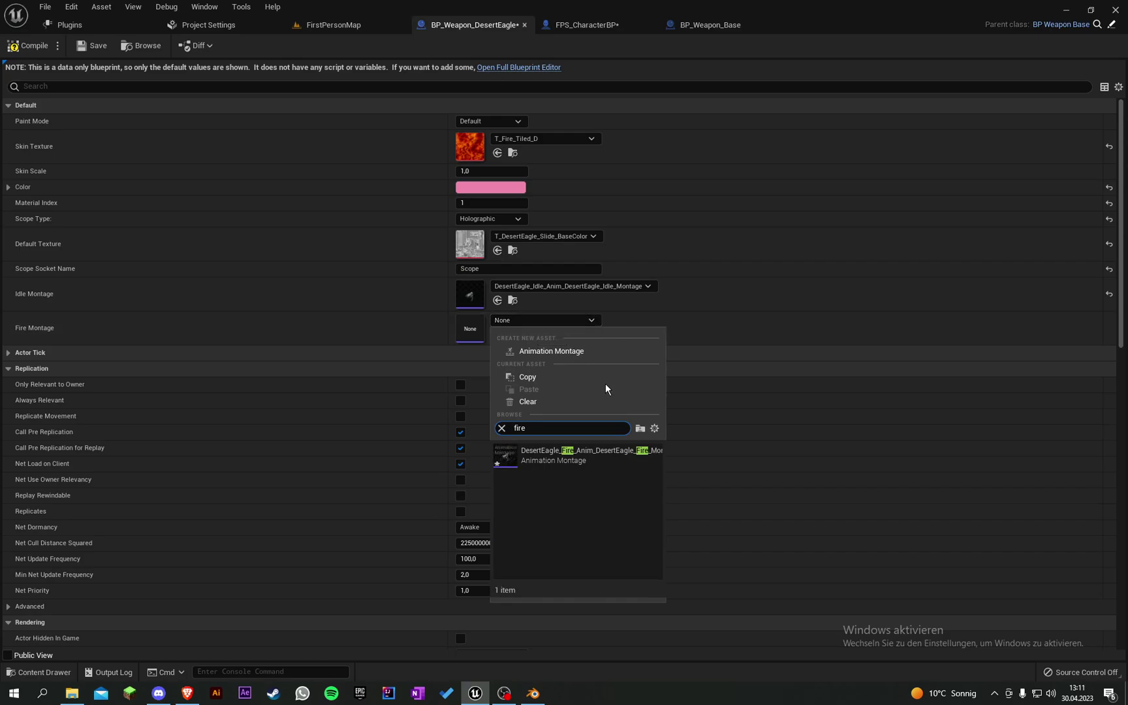
pyautogui.click(574, 459)
pyautogui.click(29, 45)
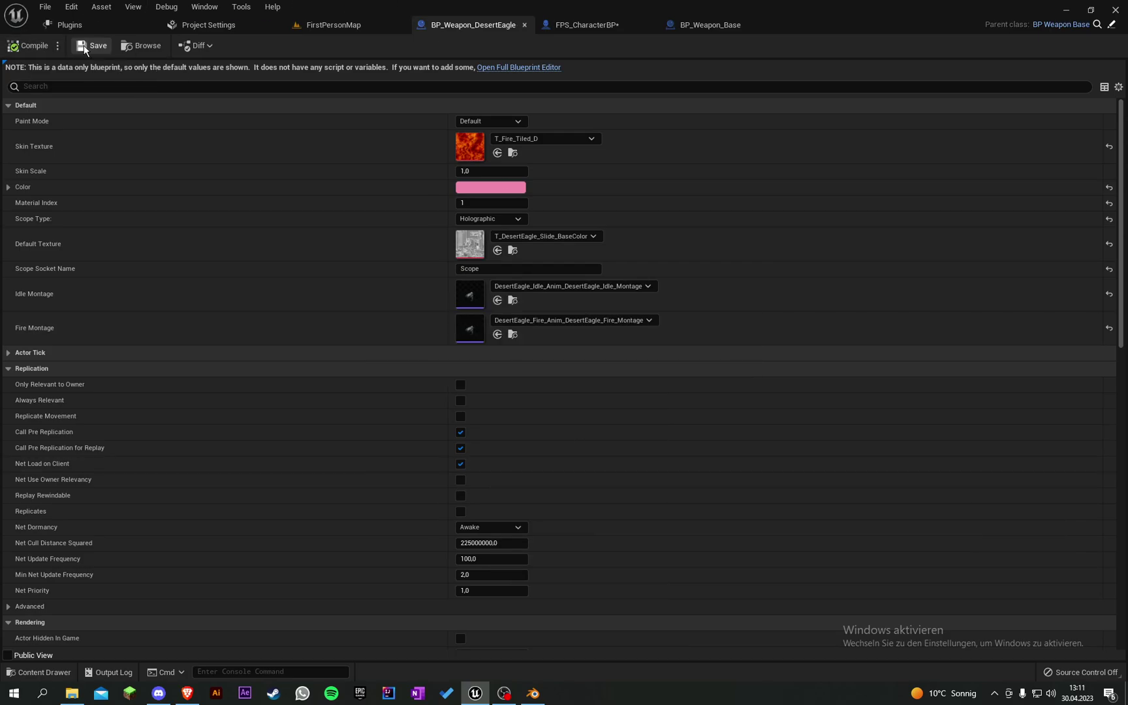
pyautogui.click(84, 46)
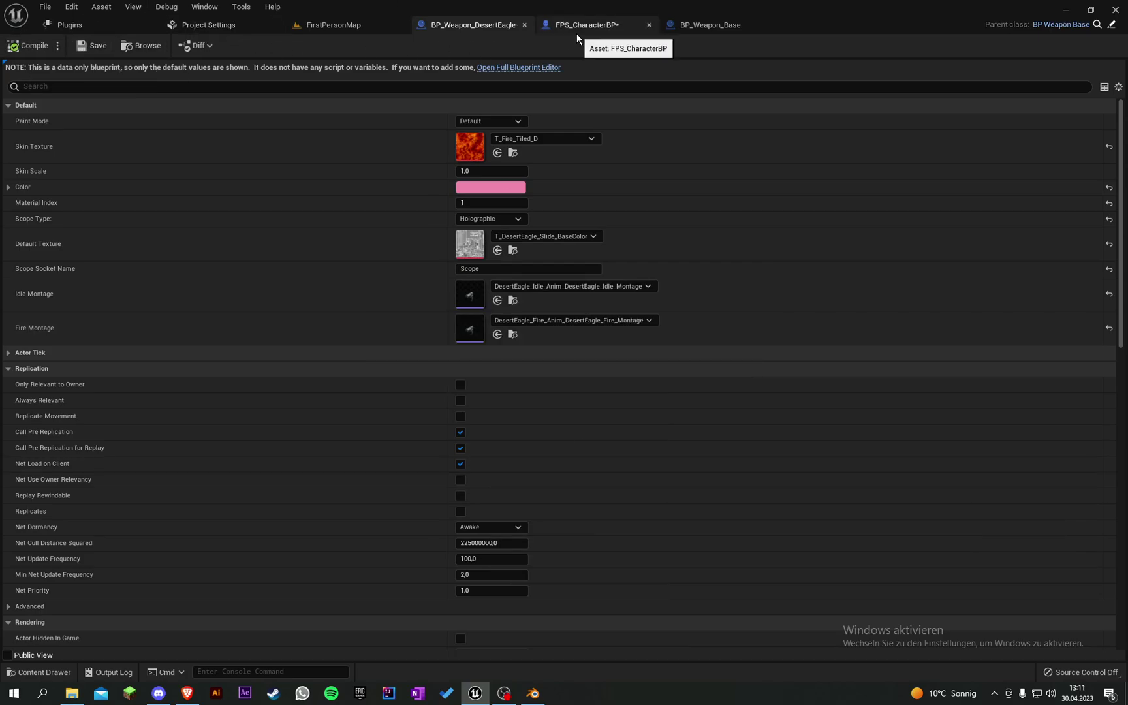
# In FPS_CharacterBP's Player Input Graph, call Fire on the cast DesertEagle weapon and run it right after the Left Mouse Button's Fire Trace.
pyautogui.click(334, 25)
pyautogui.click(586, 24)
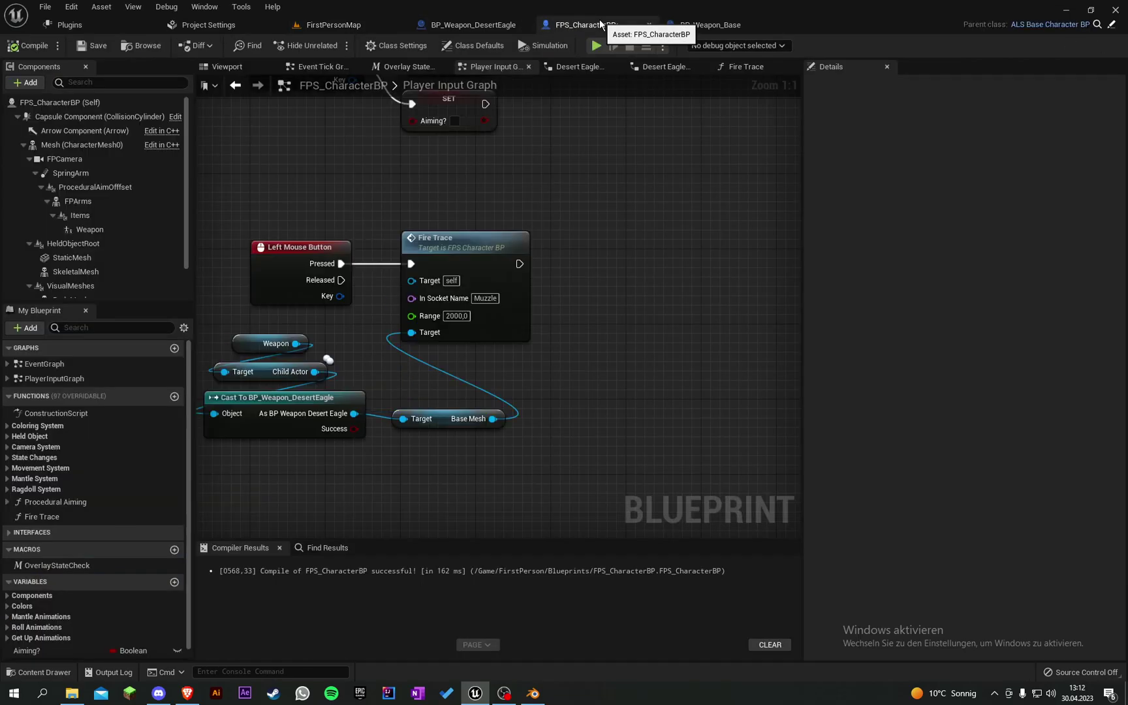
pyautogui.moveTo(577, 200); pyautogui.dragTo(520, 209, button='right')
pyautogui.moveTo(330, 199); pyautogui.dragTo(385, 213, button='right')
pyautogui.moveTo(244, 198); pyautogui.dragTo(671, 431)
pyautogui.click(669, 428)
pyautogui.moveTo(669, 336); pyautogui.dragTo(567, 336, button='right')
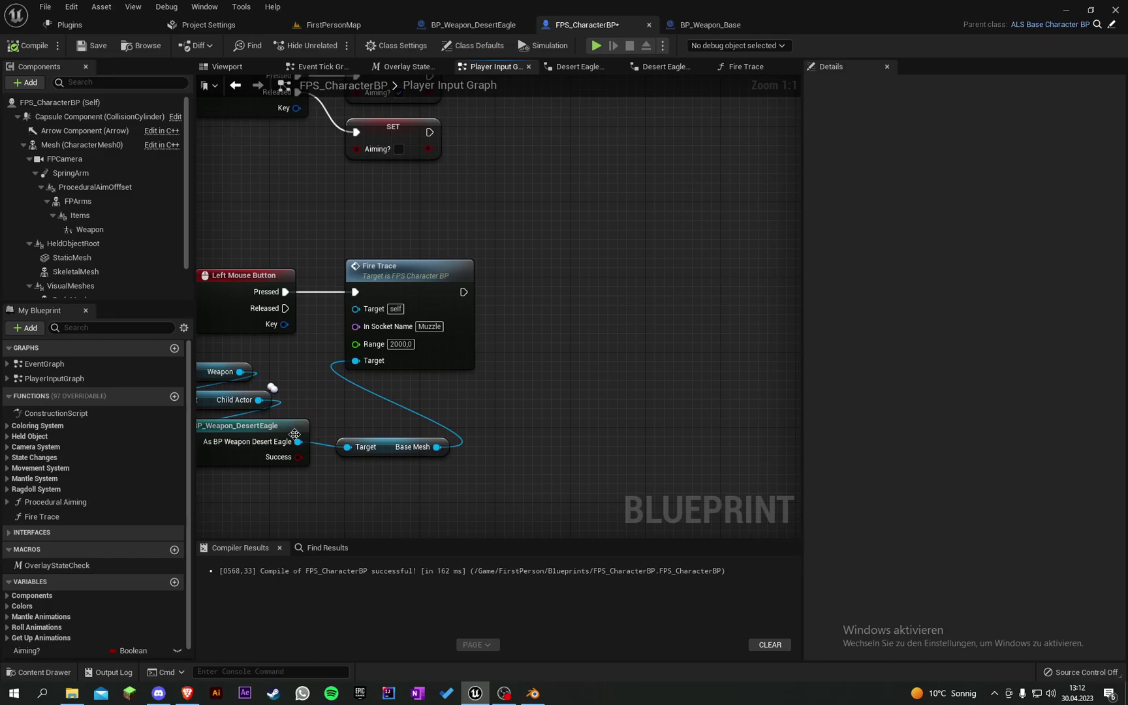
pyautogui.moveTo(298, 441)
pyautogui.mouseDown()
pyautogui.moveTo(543, 387)
pyautogui.moveTo(464, 292)
pyautogui.mouseUp()
pyautogui.write('fire')
pyautogui.press('Return')
pyautogui.moveTo(614, 400); pyautogui.dragTo(577, 278)
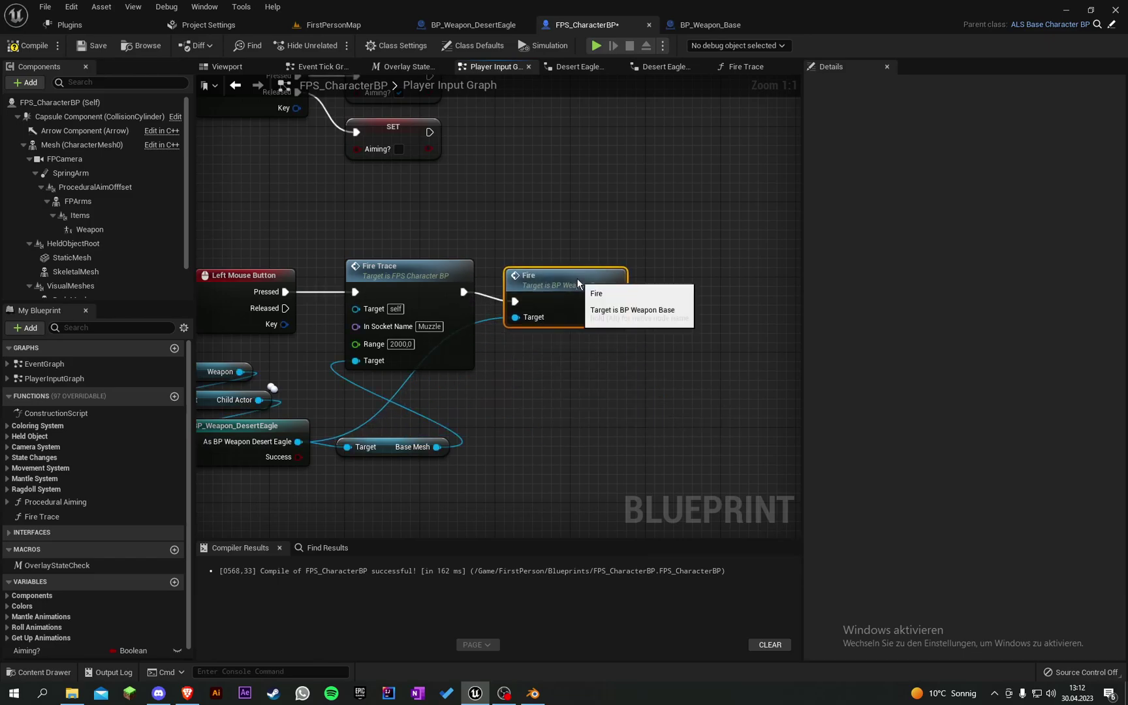
# Play FirstPersonMap full screen, switch to the DesertEagle overlay and test firing the weapon.
pyautogui.doubleClick(357, 26)
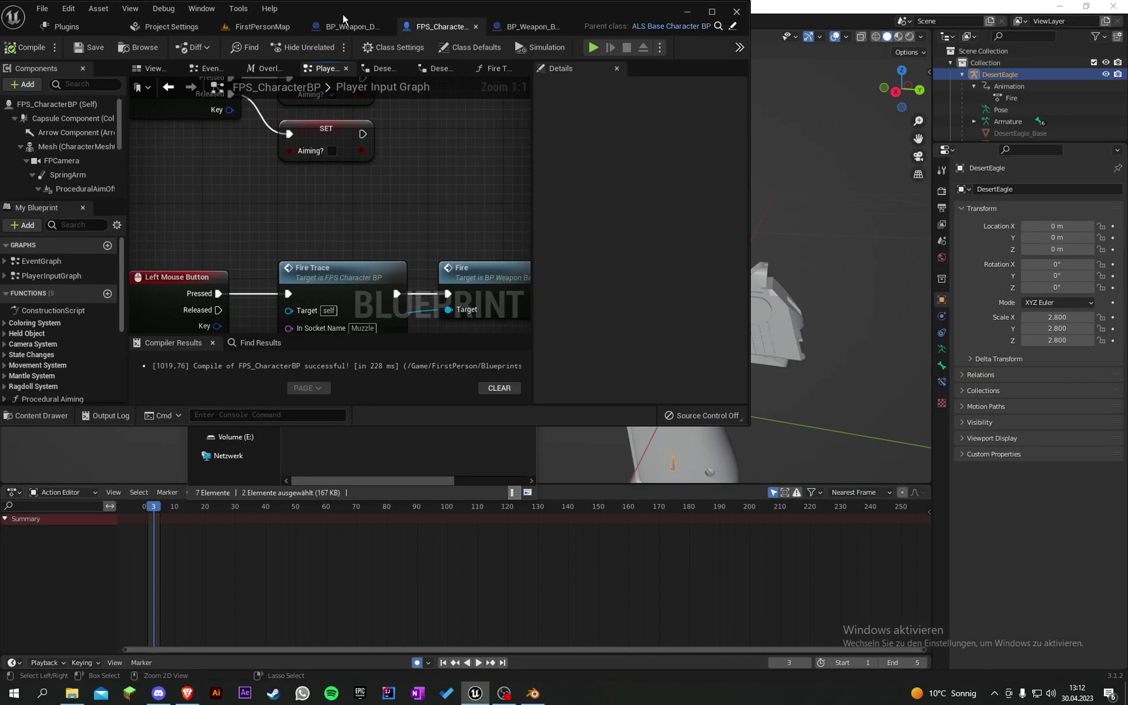
pyautogui.click(711, 12)
pyautogui.click(357, 26)
pyautogui.click(245, 51)
pyautogui.press('F11')
pyautogui.press('q')
pyautogui.scroll(1, 564, 340)
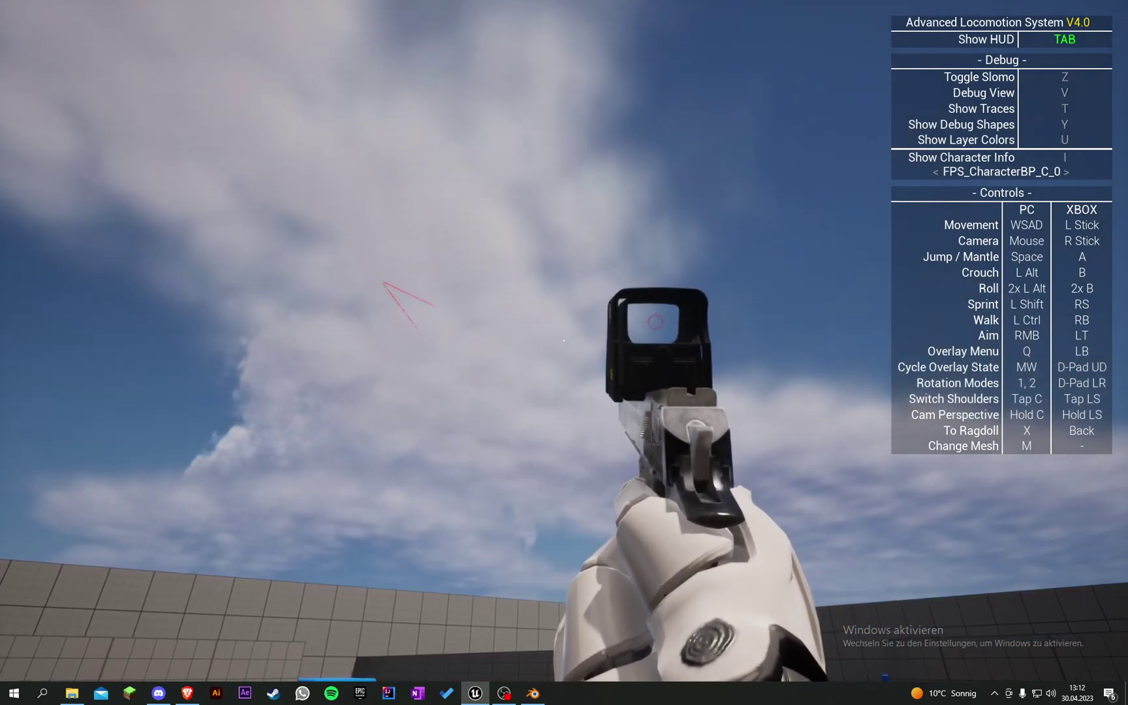
pyautogui.press('Escape')
pyautogui.press('F11')
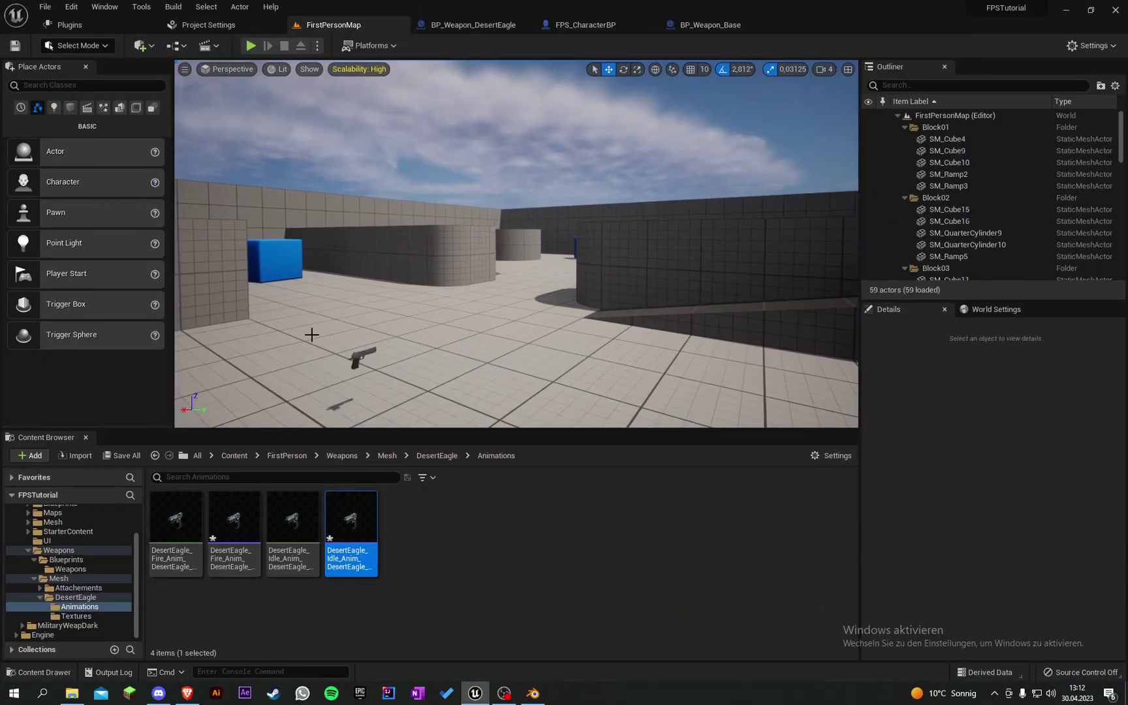
# Open the PistolB_Fire_Cue sound cue from the MilitaryWeapDark/Sound/Pistol content folder.
pyautogui.click(293, 456)
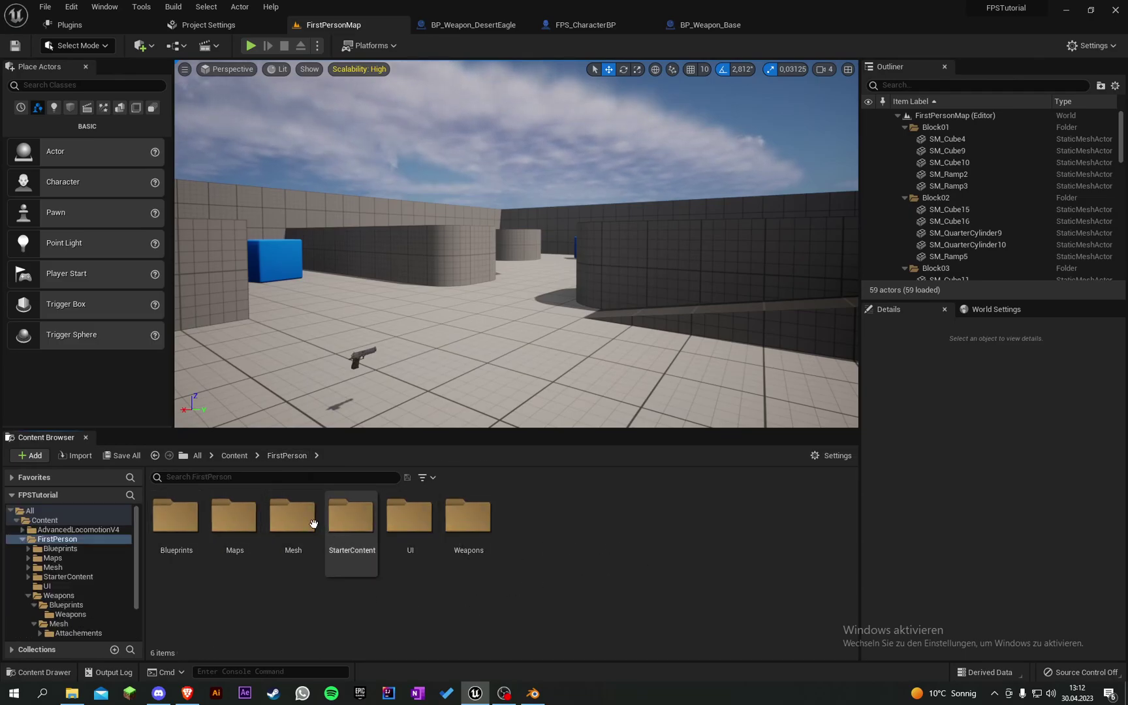
pyautogui.click(234, 456)
pyautogui.doubleClick(285, 515)
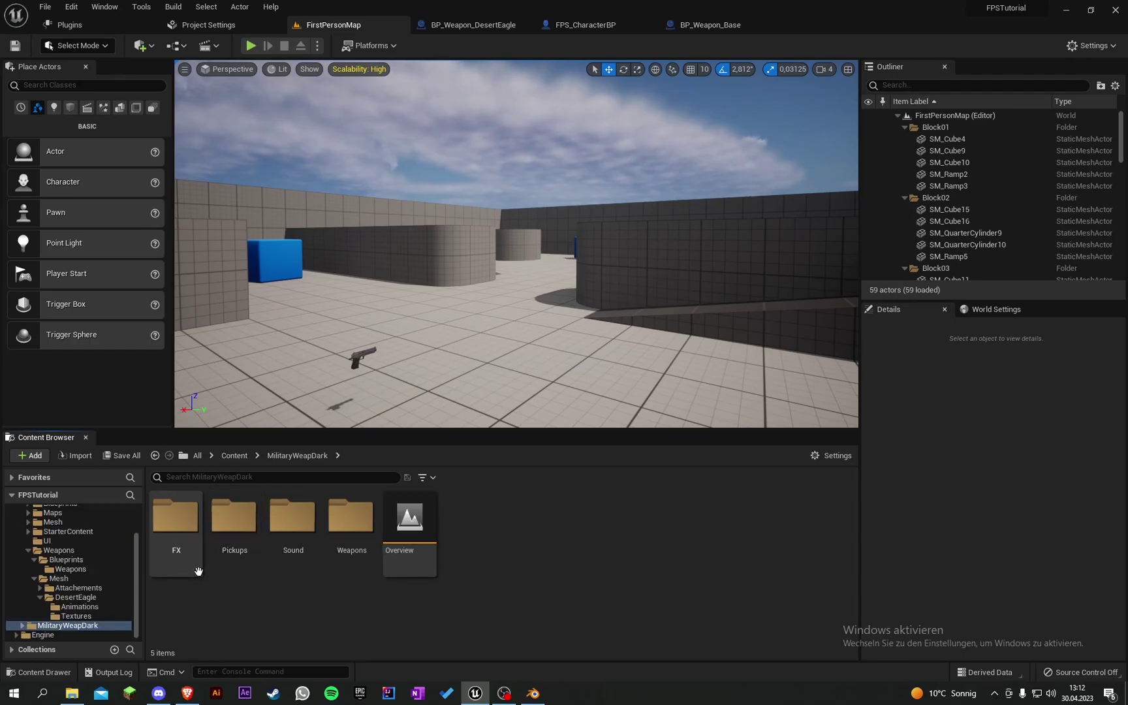
pyautogui.doubleClick(291, 570)
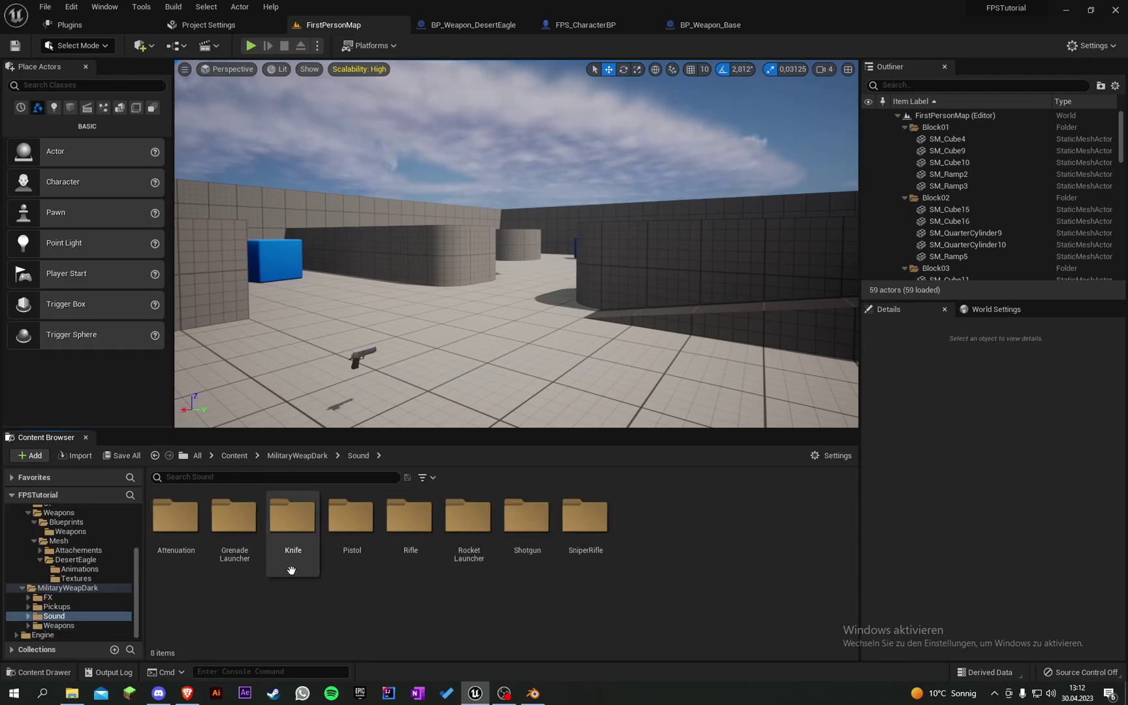
pyautogui.doubleClick(353, 545)
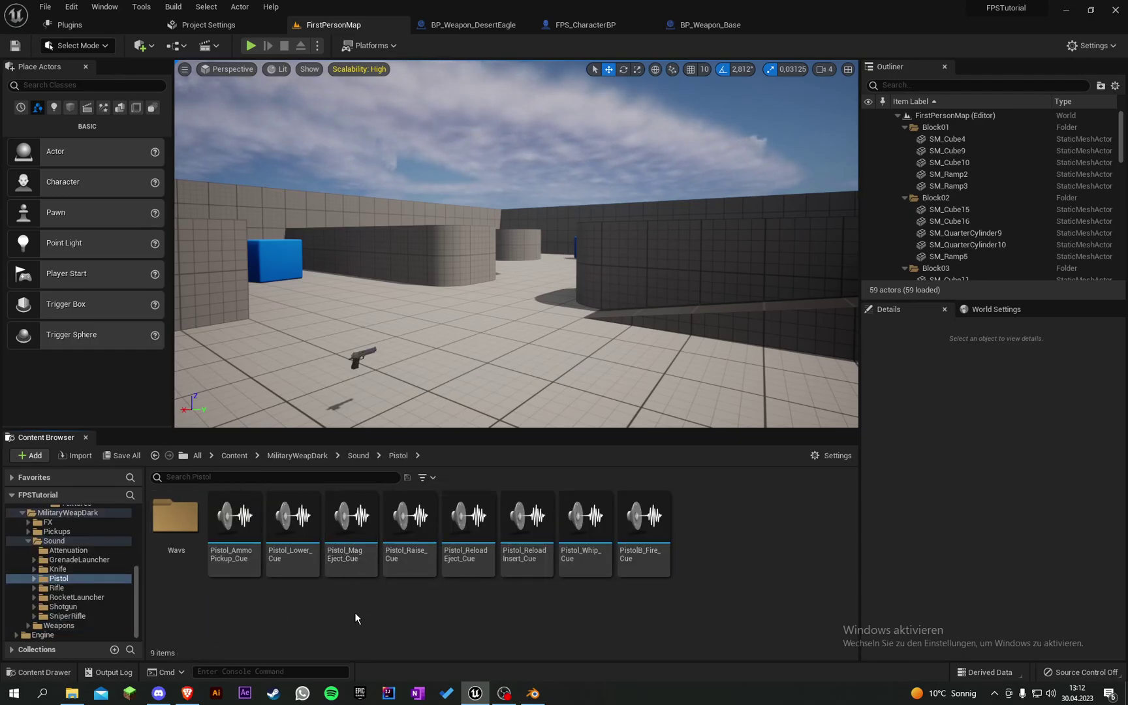
pyautogui.doubleClick(643, 525)
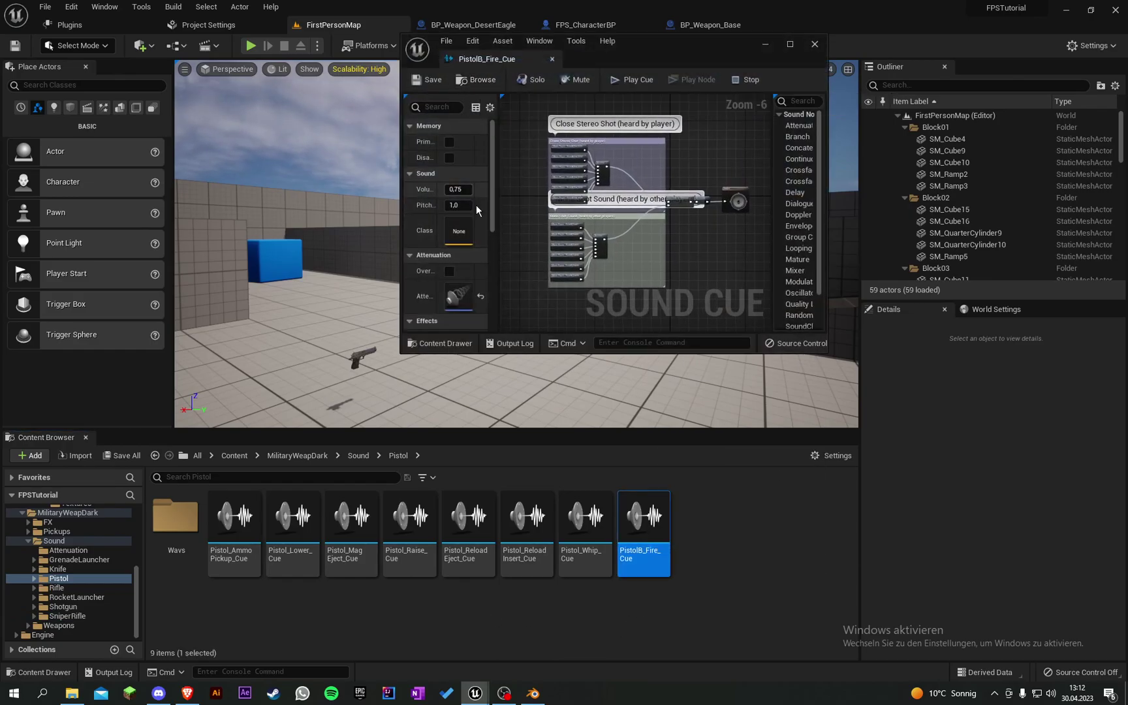
# Set the fire sound cue's Volume Multiplier to 0.4 and dock its editor among the main window's open assets.
pyautogui.write('0,')
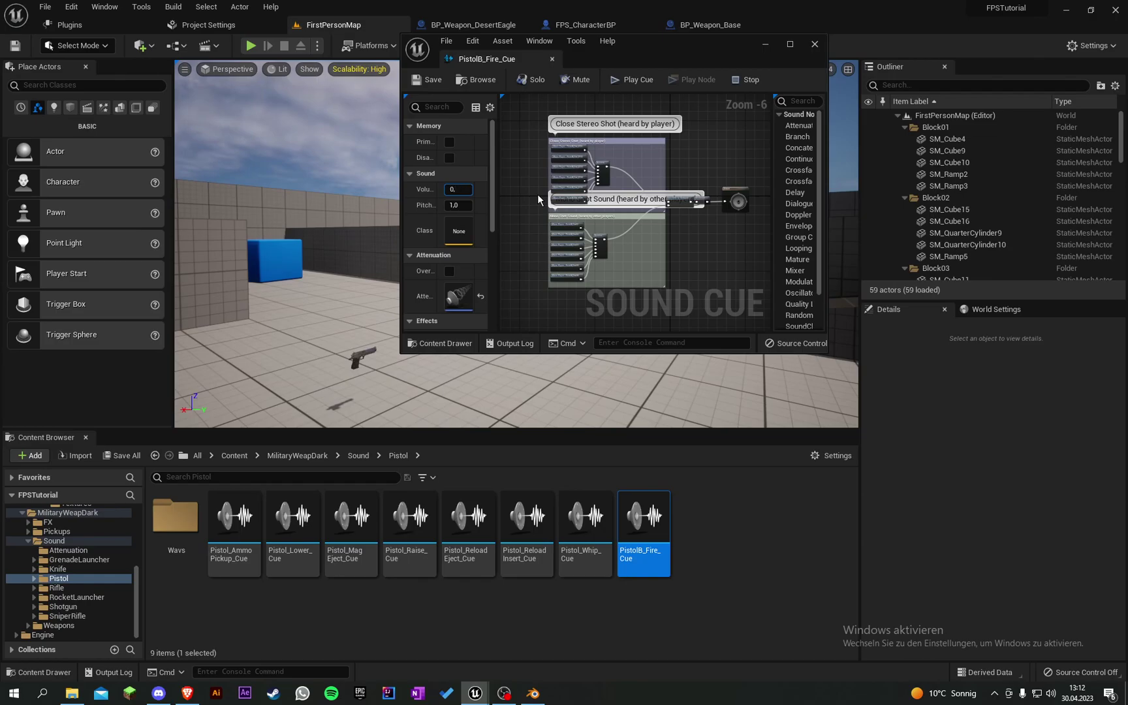
pyautogui.write('4')
pyautogui.press('Return')
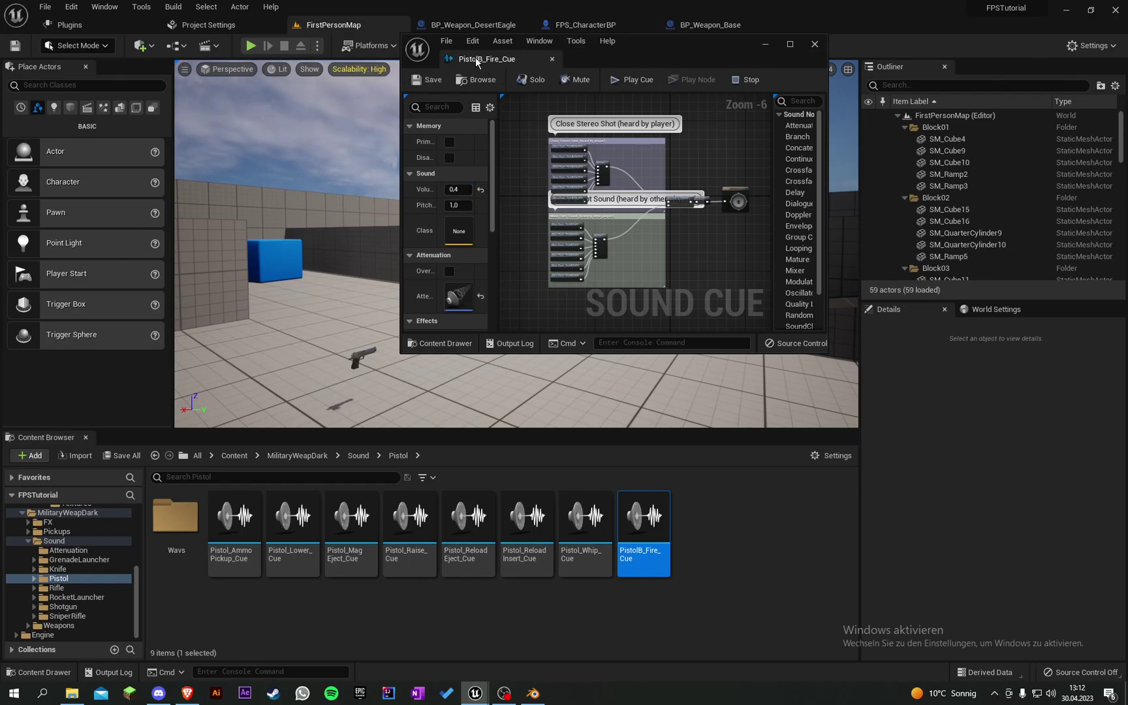
pyautogui.moveTo(481, 64); pyautogui.dragTo(453, 27)
# Play the map full screen with the DesertEagle equipped and fire it to check the shot's volume.
pyautogui.click(376, 26)
pyautogui.click(250, 46)
pyautogui.press('F11')
pyautogui.press('q')
pyautogui.scroll(1, 564, 340)
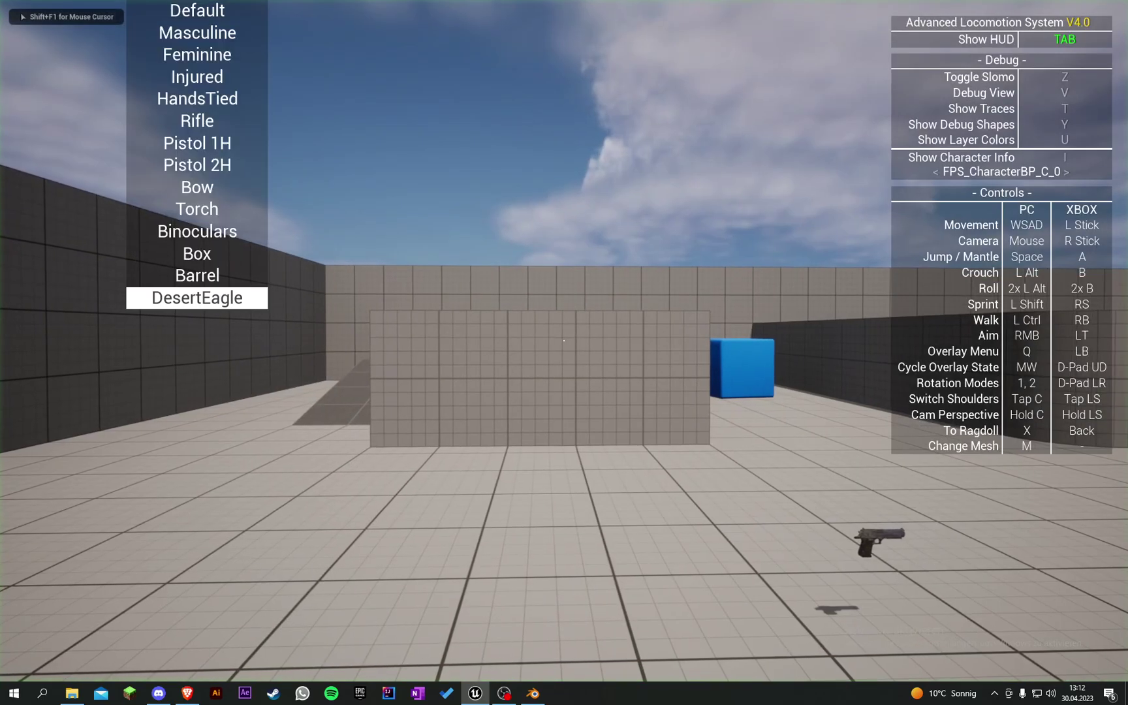
pyautogui.click(564, 340)
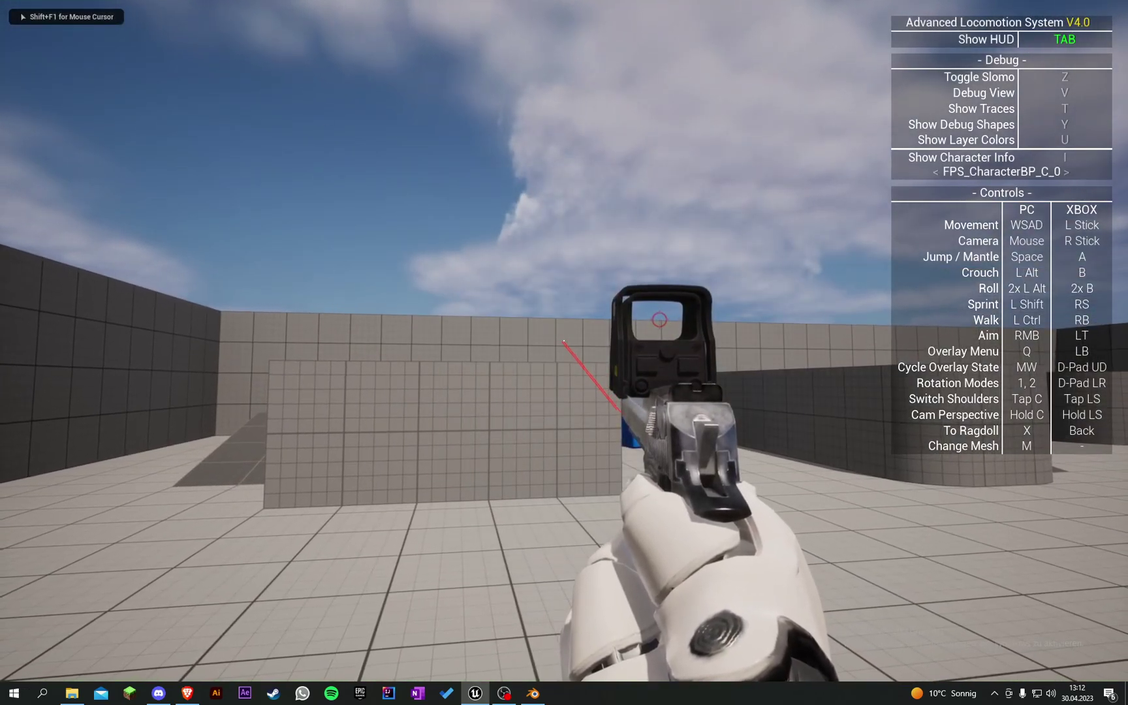
pyautogui.press('Escape')
# Set PistolB_Fire_Cue's Volume Multiplier to 0.2 and save the cue.
pyautogui.click(431, 25)
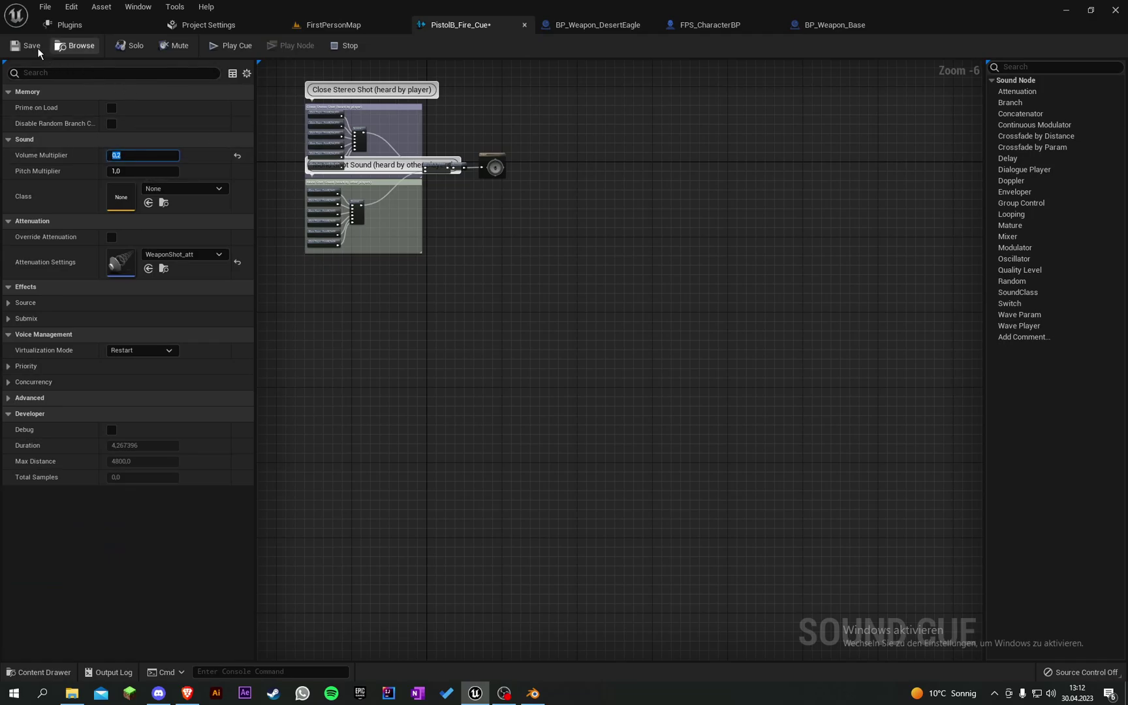
# Play FirstPersonMap again and fire the DesertEagle repeatedly, both from the hip and while aiming, to check sound and fire animation.
pyautogui.click(333, 24)
pyautogui.click(253, 45)
pyautogui.press('q')
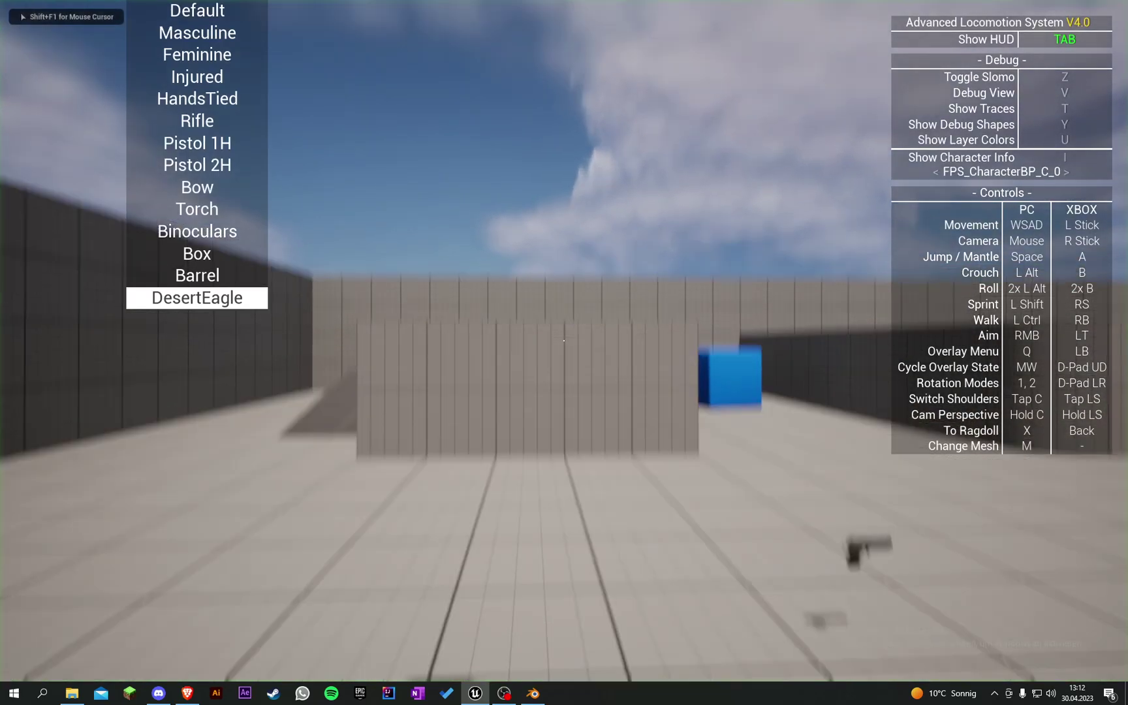
pyautogui.click(564, 340)
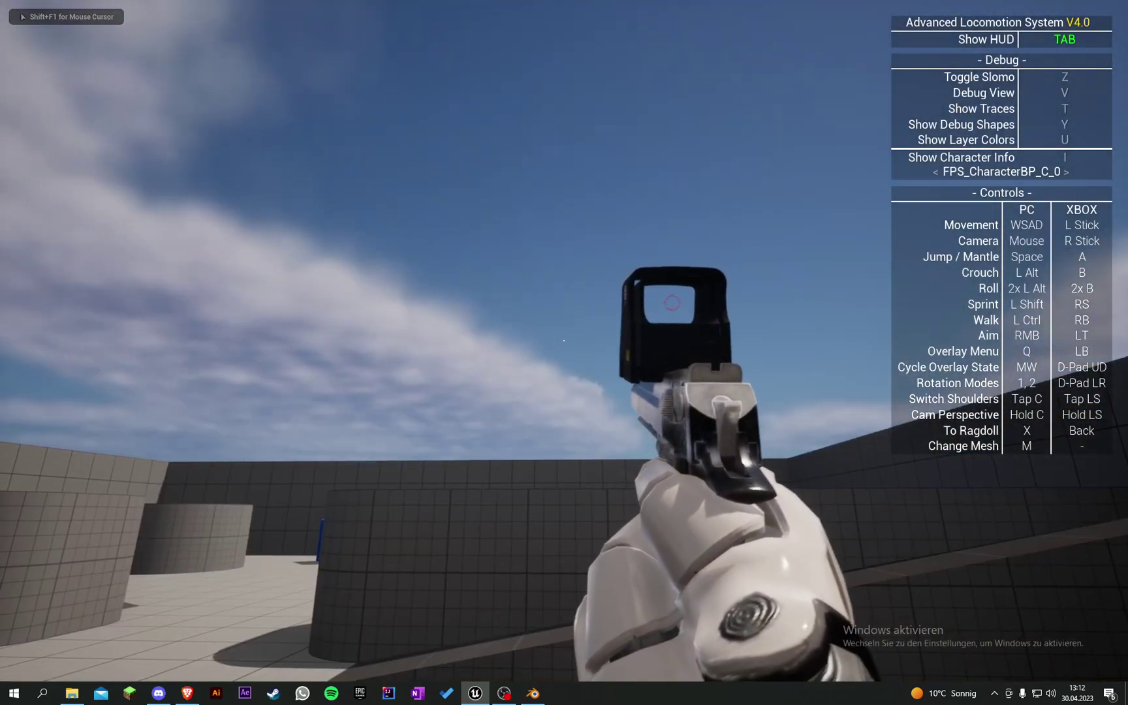
pyautogui.rightClick(564, 340)
pyautogui.click(564, 340)
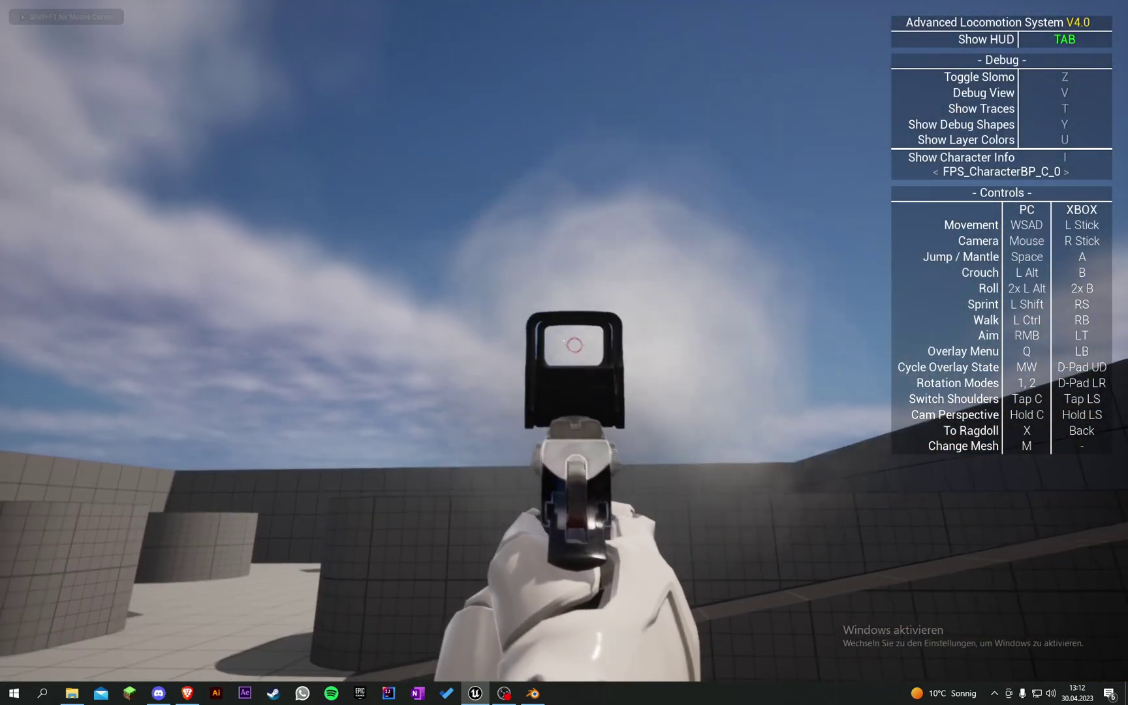
pyautogui.click(564, 340)
pyautogui.click(563, 340)
pyautogui.click(564, 340)
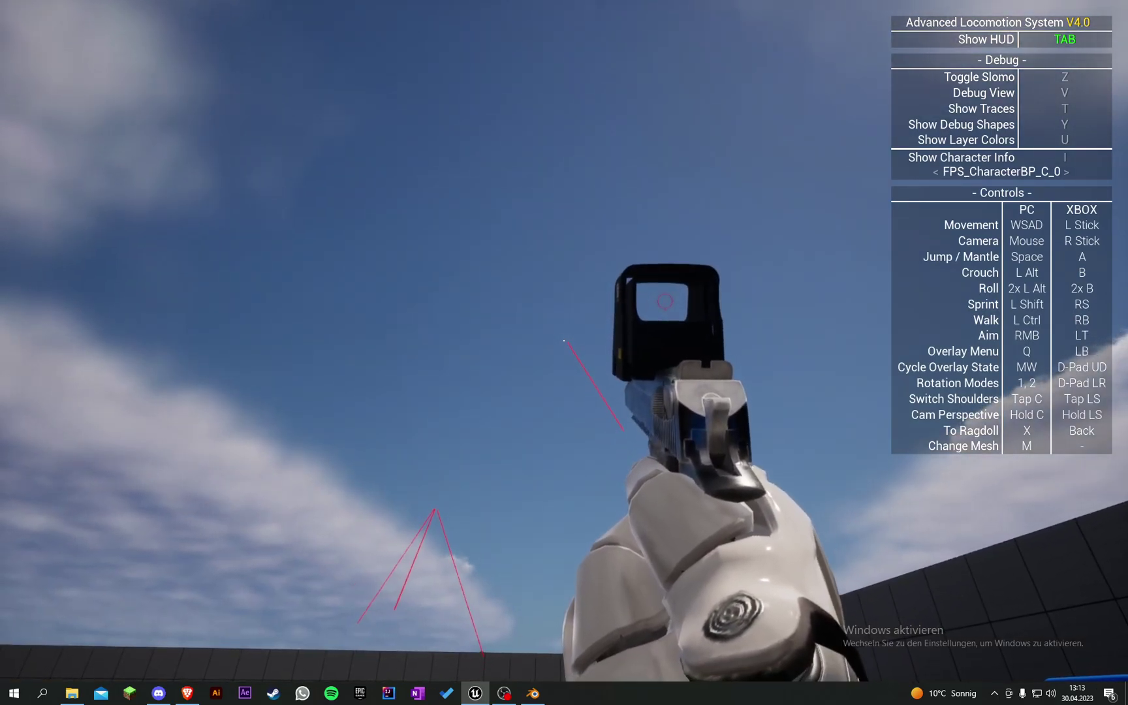
pyautogui.click(564, 340)
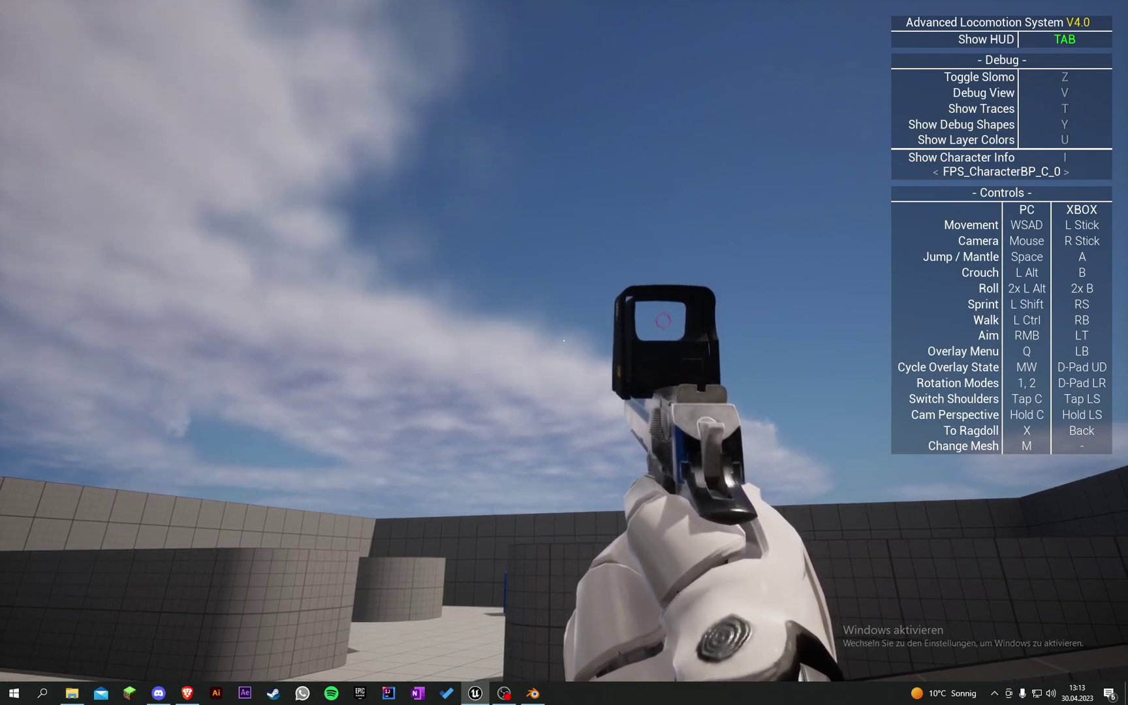
pyautogui.press('Escape')
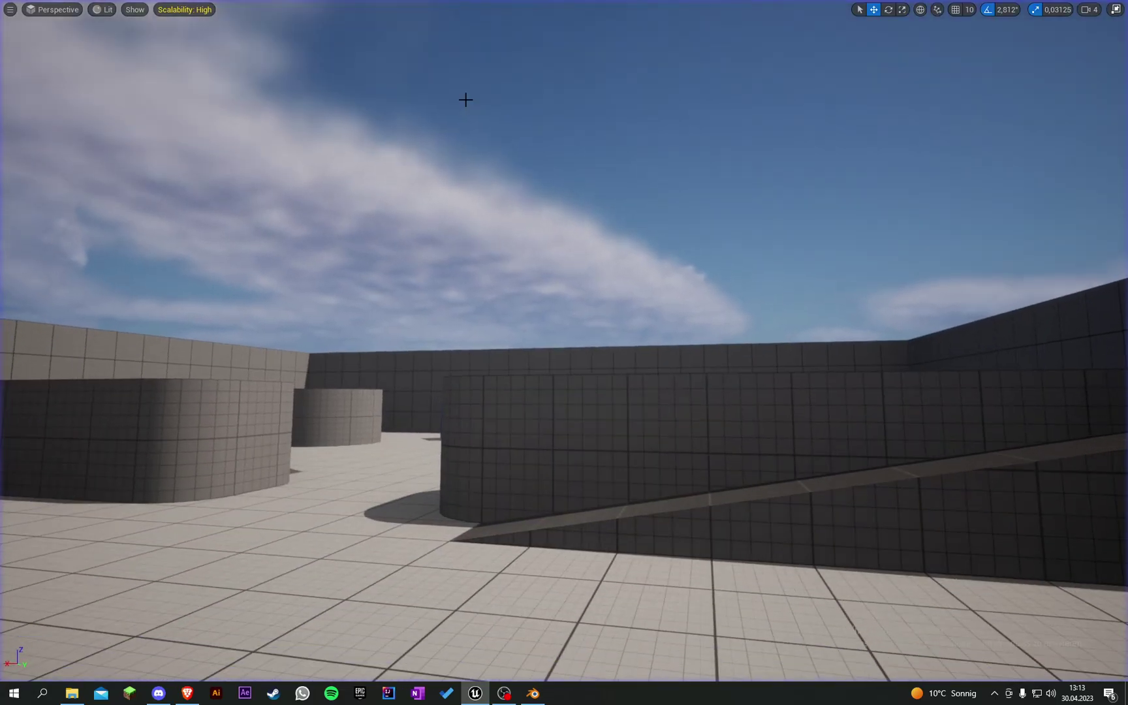
# Enable Looping on the Idle Montage's Play Animation node in BP_Weapon_Base, and compile and save the blueprint.
pyautogui.click(708, 26)
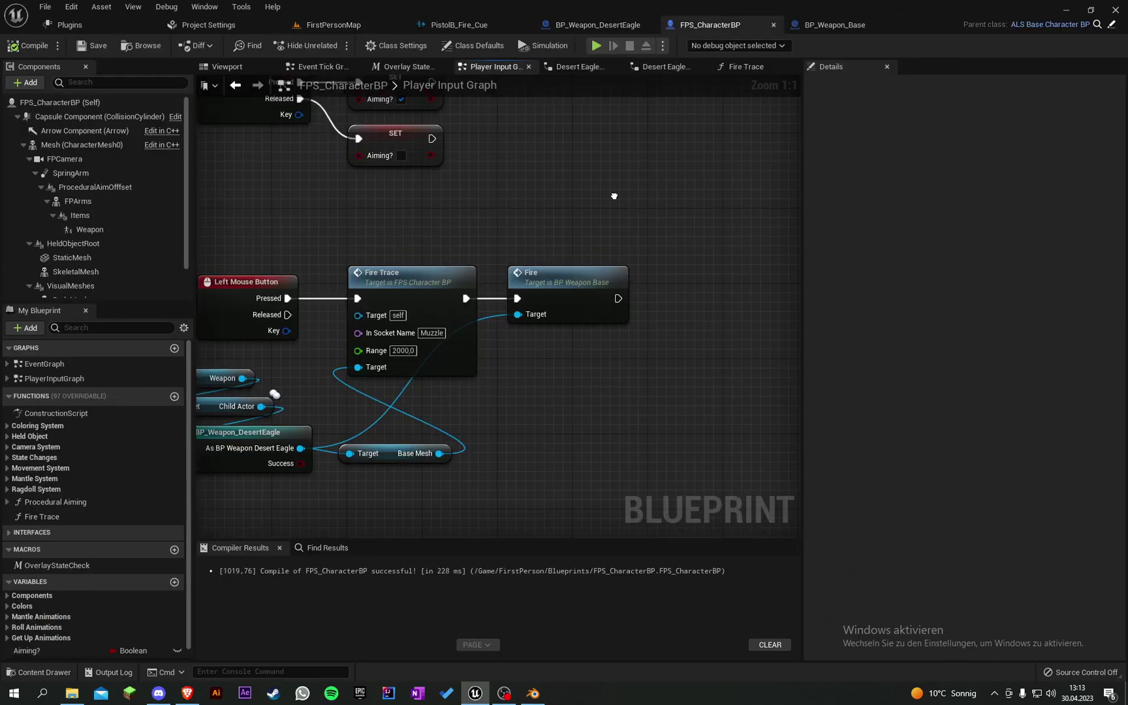
pyautogui.click(809, 26)
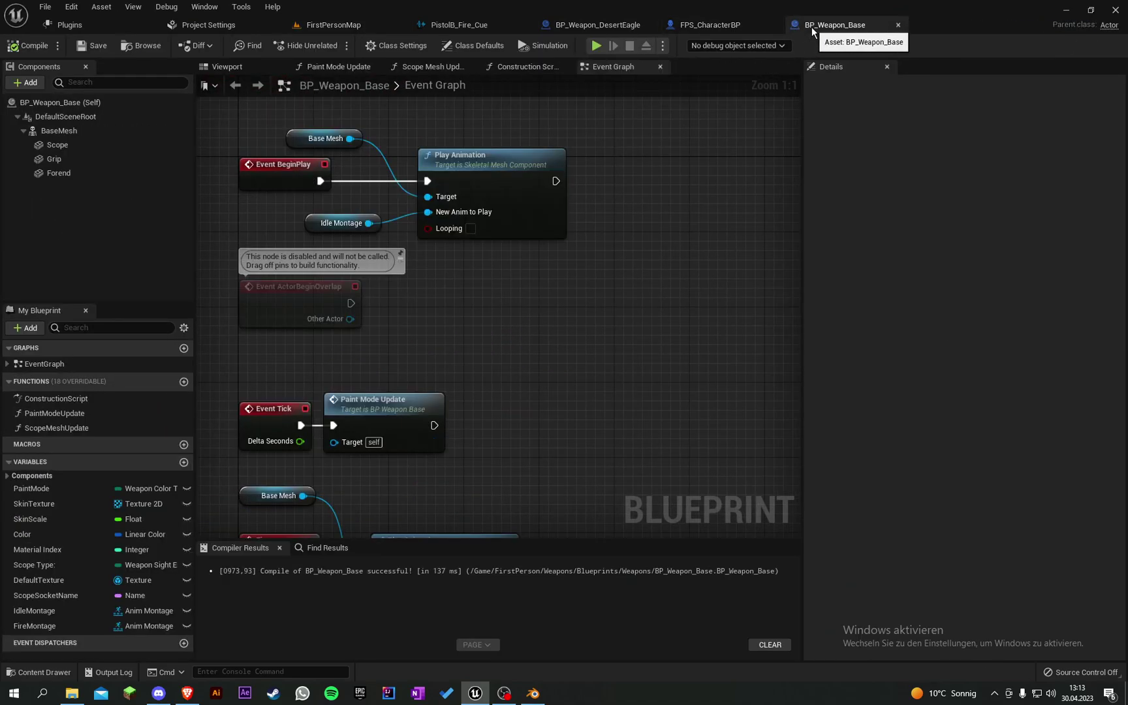
pyautogui.click(480, 233)
pyautogui.click(91, 45)
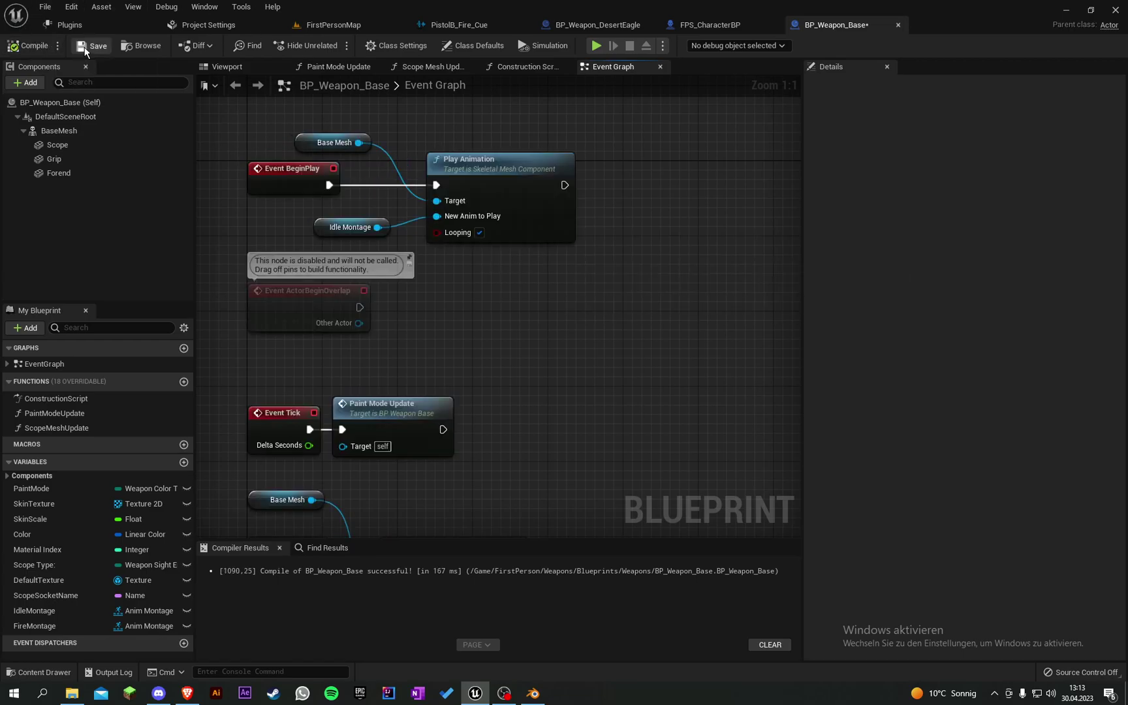
# Play the map full screen with the DesertEagle in hand and check its animation before and after a shot.
pyautogui.click(333, 24)
pyautogui.press('F11')
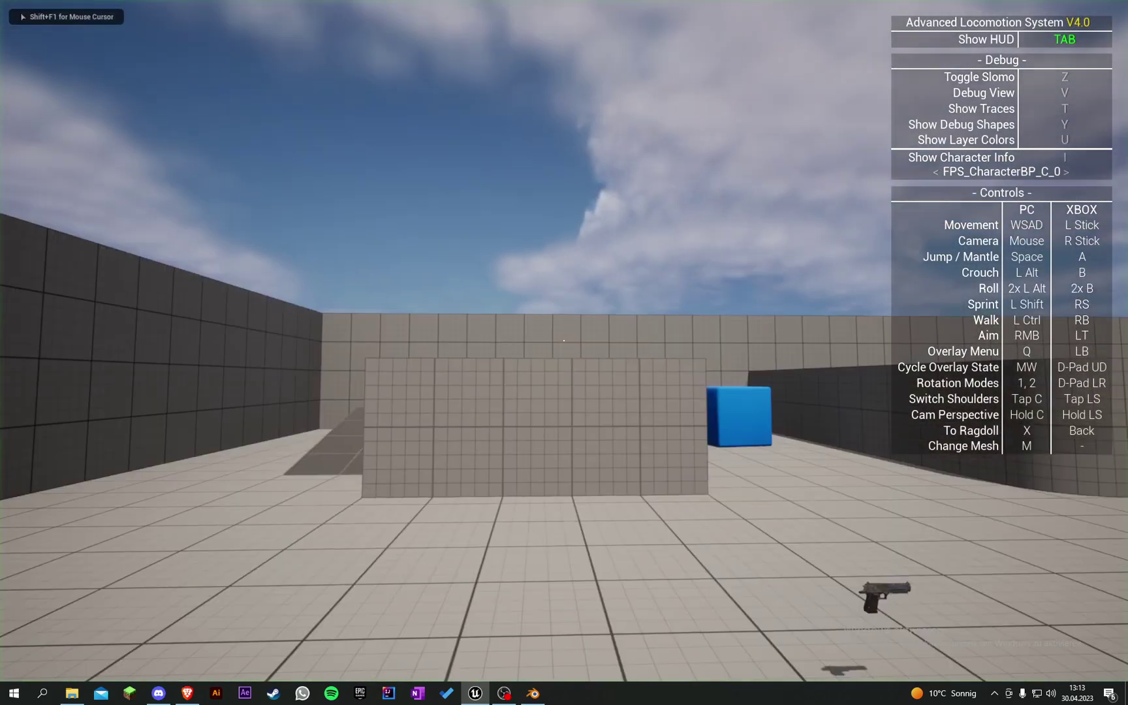
pyautogui.press('1')
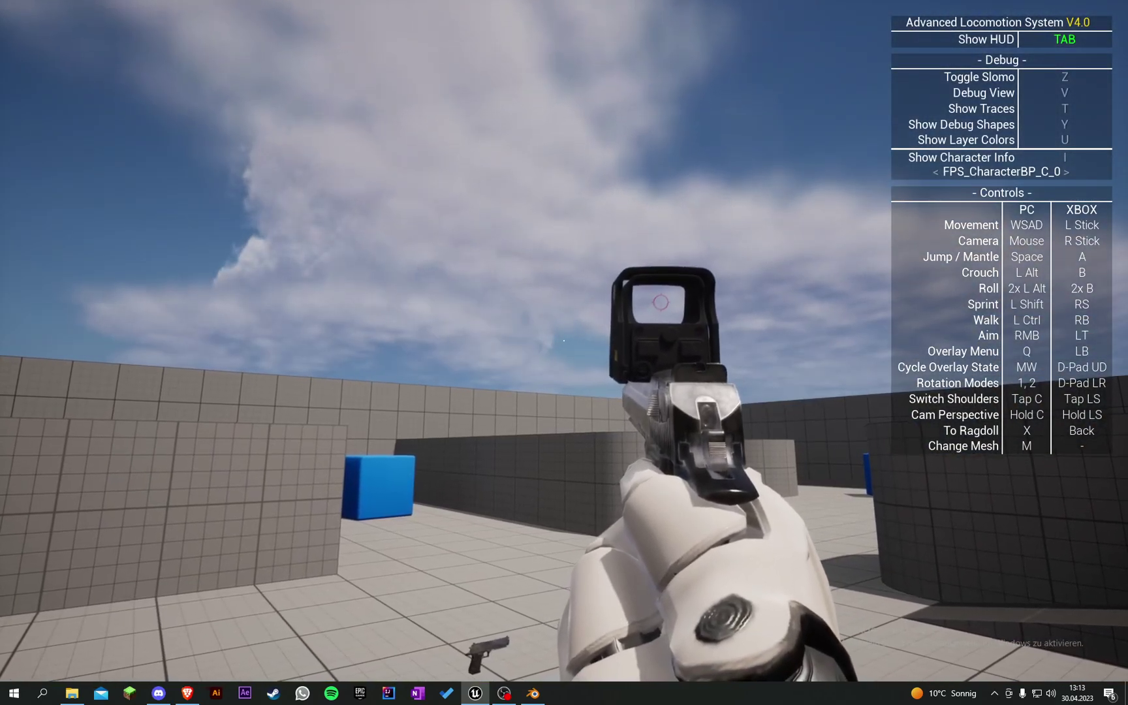
pyautogui.click(564, 341)
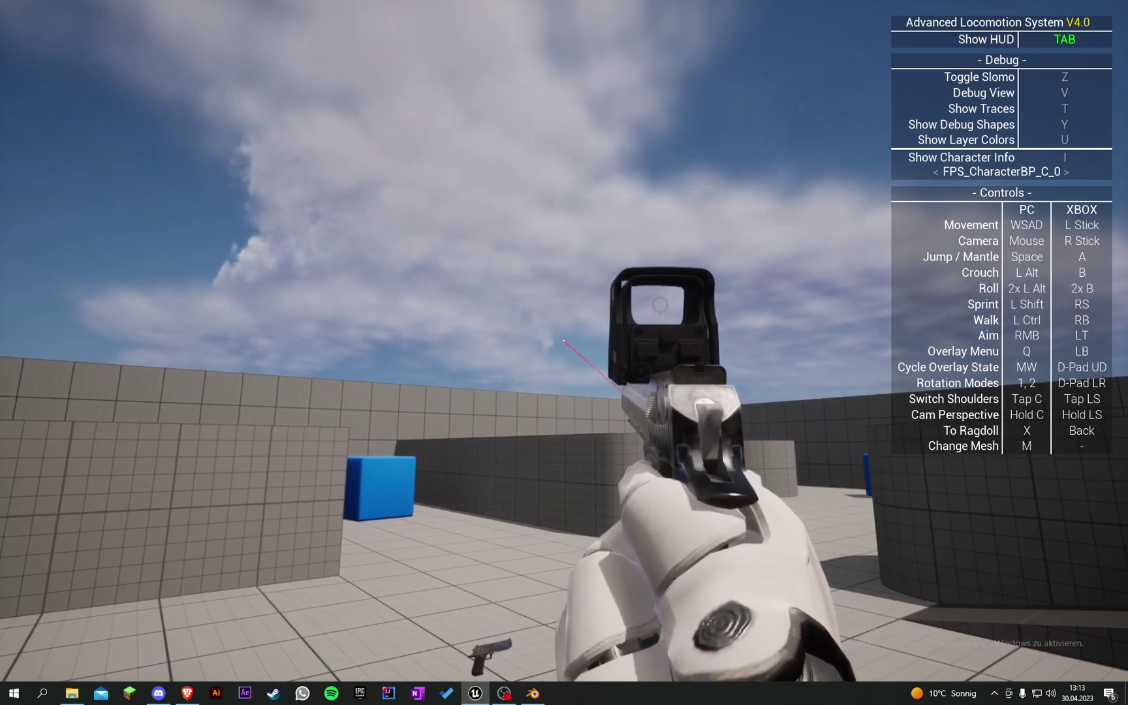
pyautogui.press('Escape')
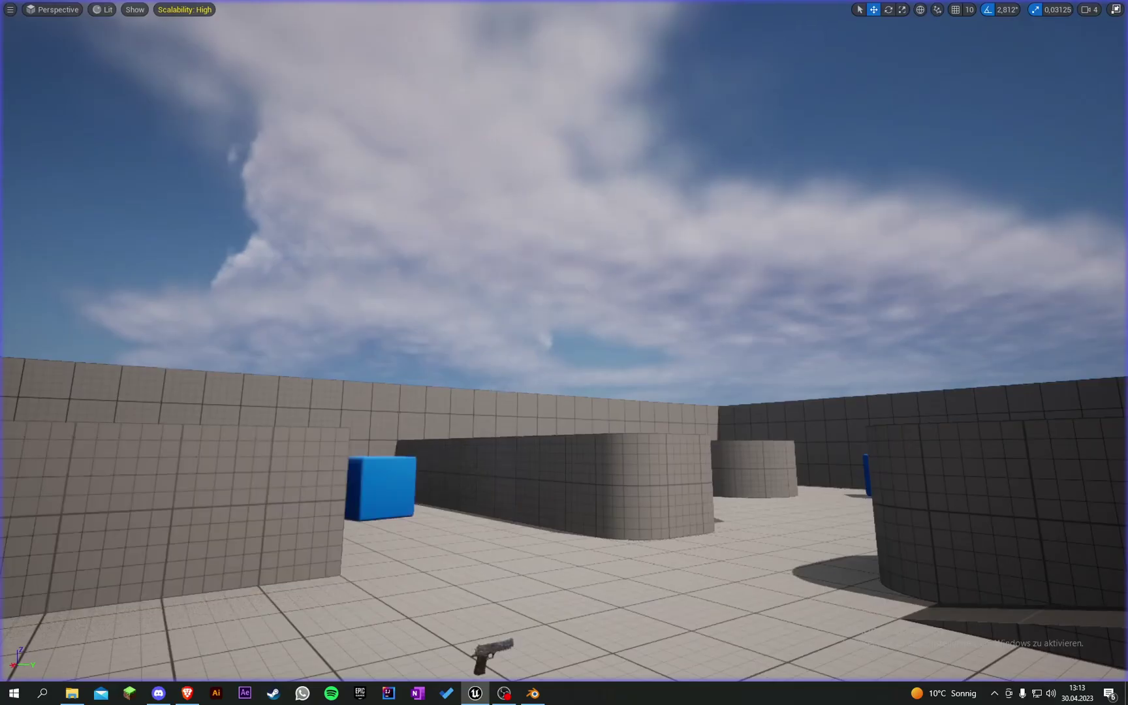
pyautogui.press('F11')
# In BP_Weapon_Base's Event Graph, move the Base Mesh node above Event BeginPlay closer to the Play Animation node.
pyautogui.click(833, 26)
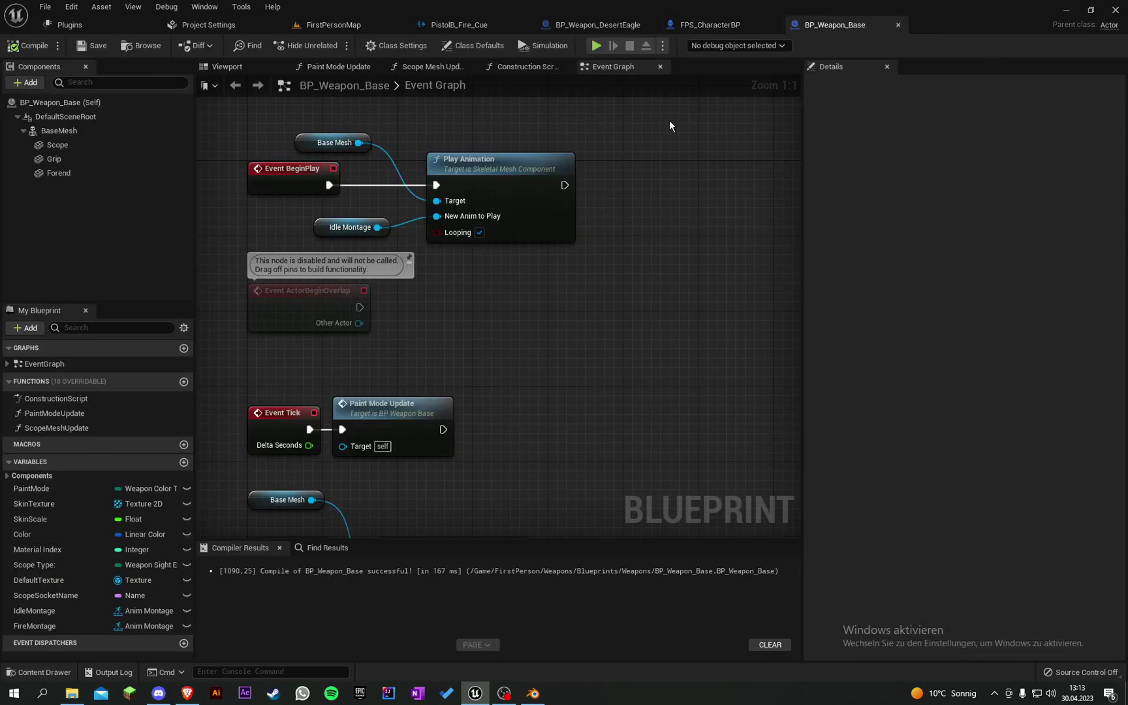
pyautogui.click(381, 287)
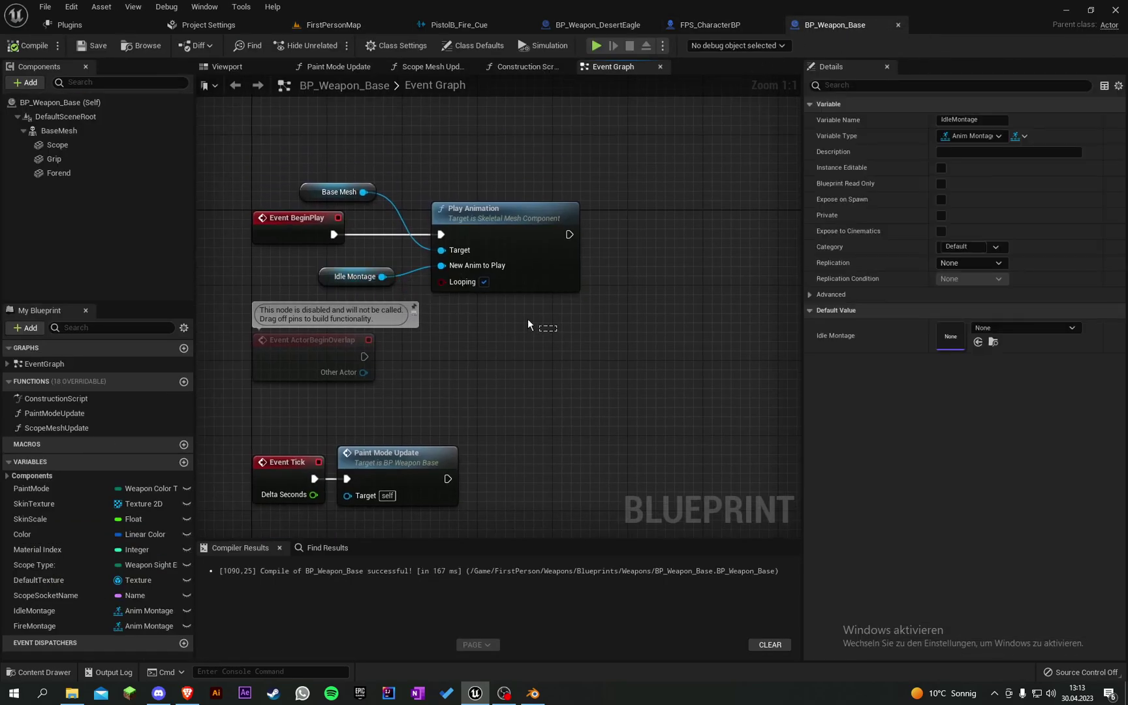
pyautogui.moveTo(381, 165); pyautogui.dragTo(384, 169)
pyautogui.moveTo(311, 186); pyautogui.dragTo(337, 194)
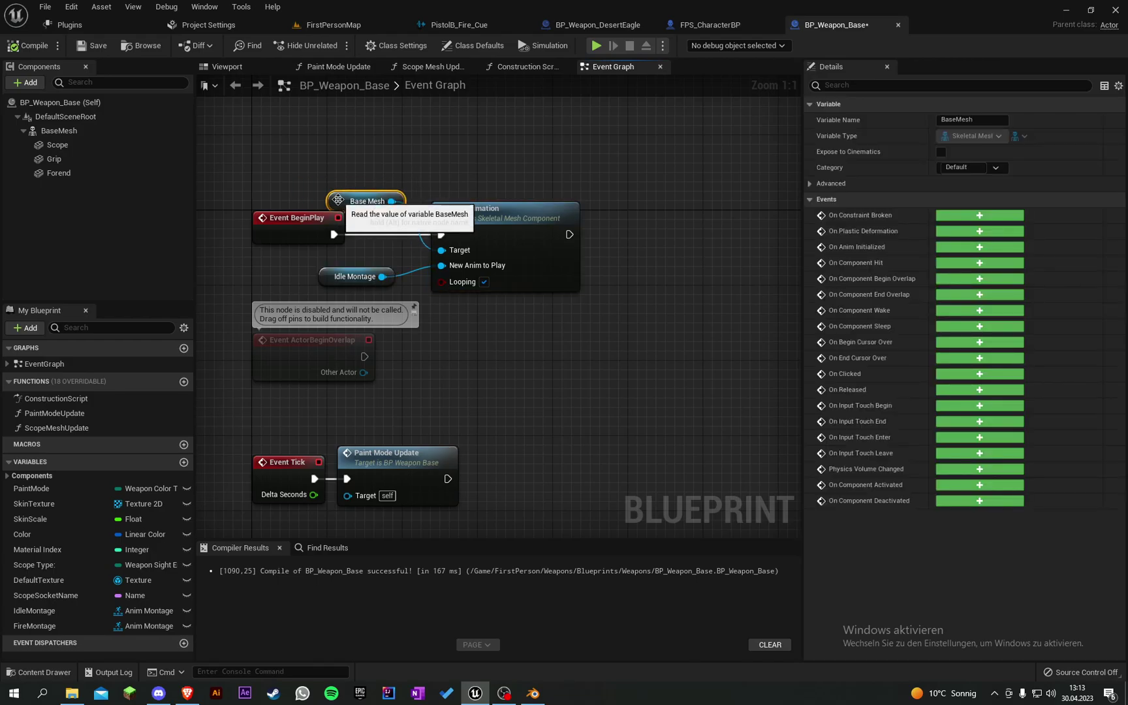
pyautogui.click(497, 172)
pyautogui.moveTo(525, 173); pyautogui.dragTo(481, 158, button='right')
pyautogui.click(303, 189)
pyautogui.click(308, 162)
pyautogui.click(333, 25)
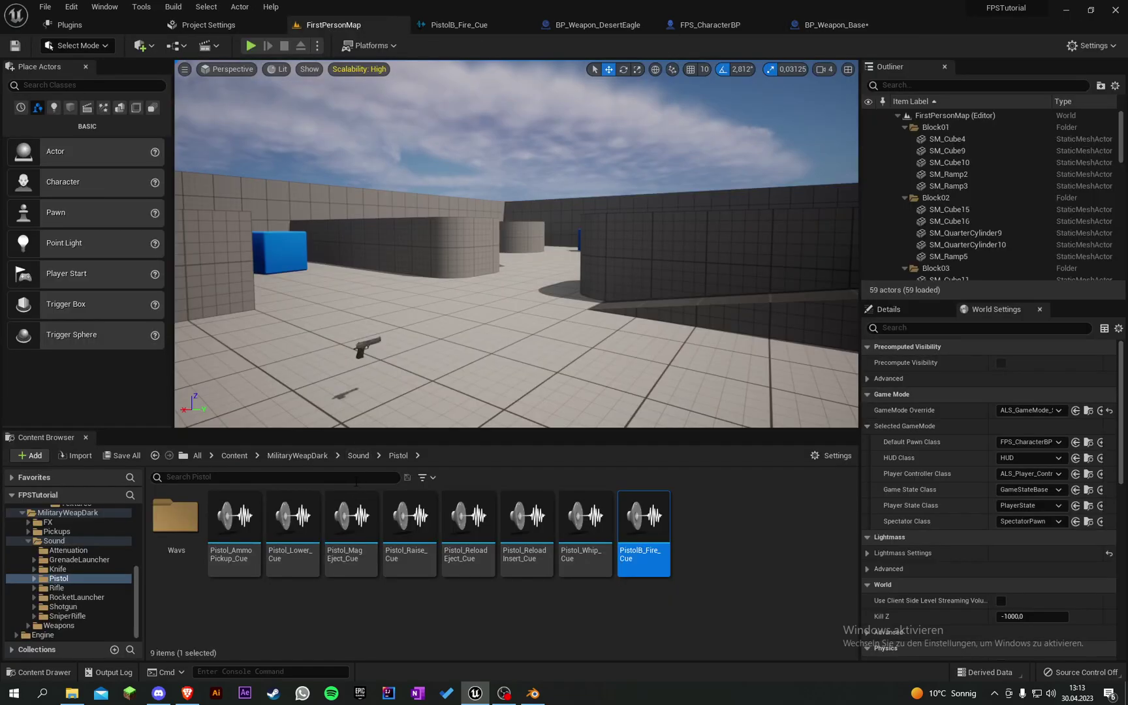
pyautogui.click(841, 30)
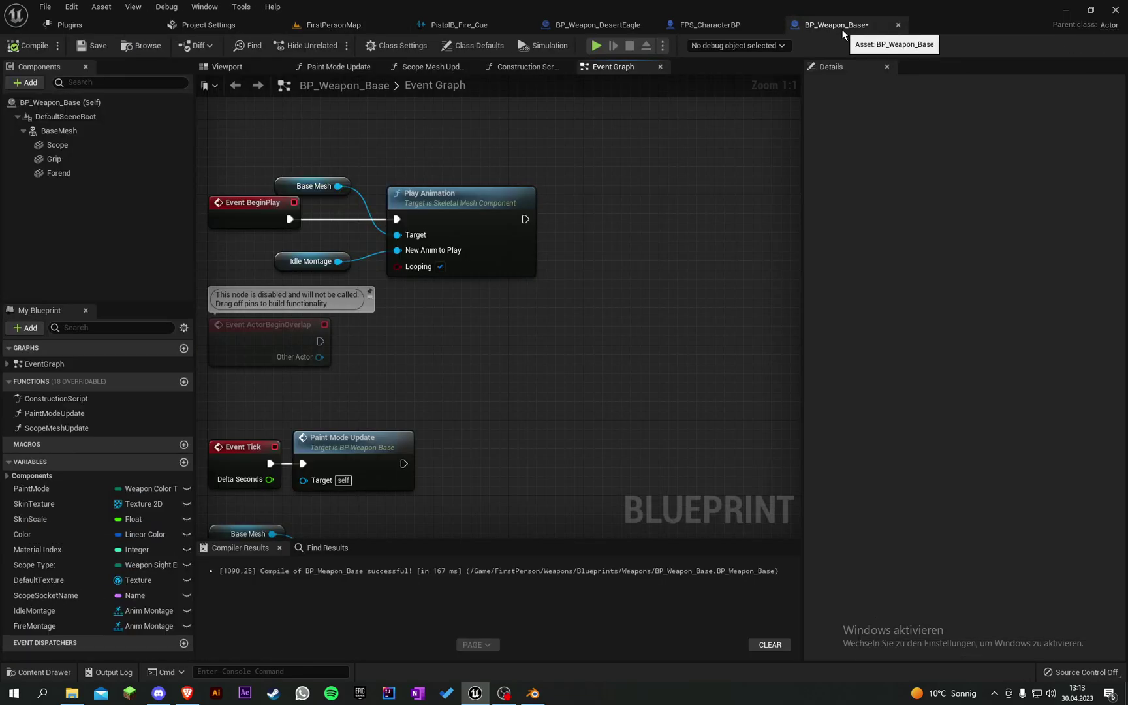
# Open the DesertEagle Animations folder inside FirstPerson/Weapons/Mesh in the project content.
pyautogui.click(334, 26)
pyautogui.click(234, 456)
pyautogui.doubleClick(234, 515)
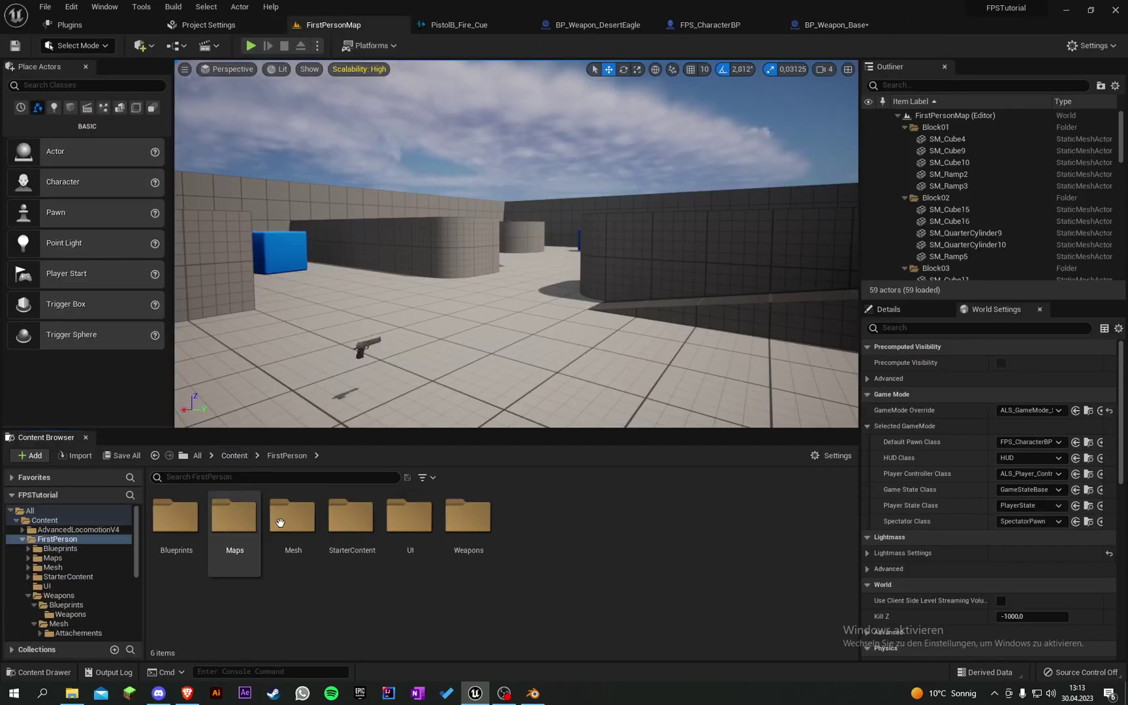
pyautogui.doubleClick(467, 516)
pyautogui.doubleClick(229, 541)
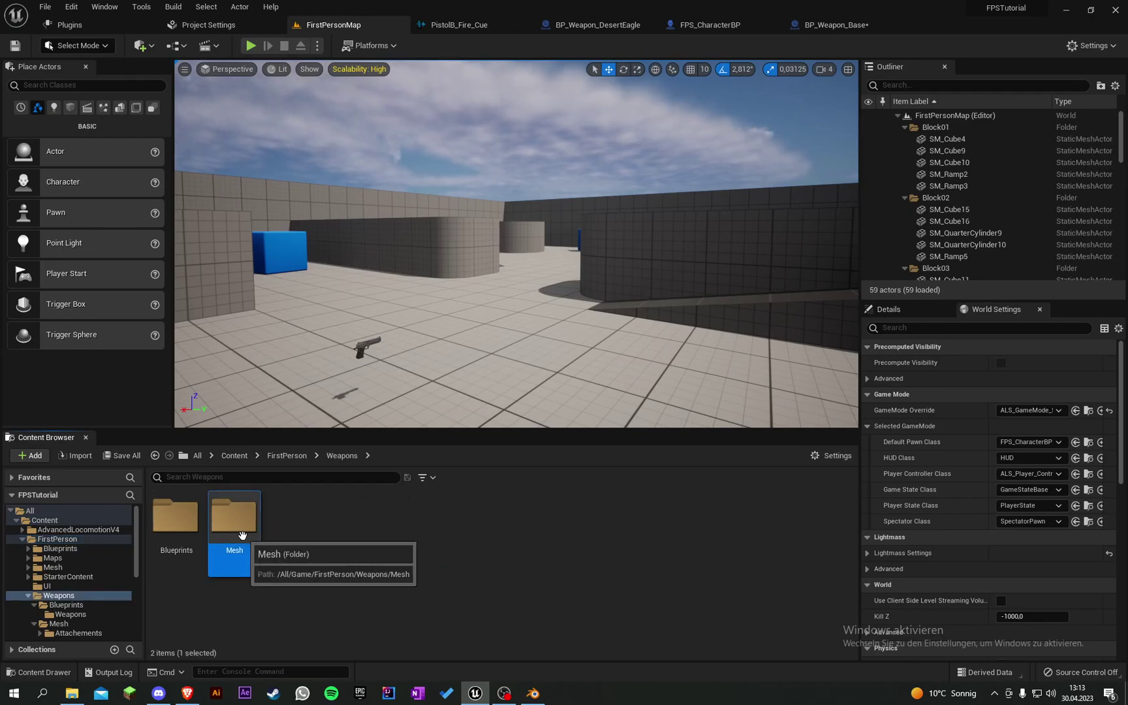
pyautogui.click(227, 531)
pyautogui.doubleClick(226, 531)
pyautogui.doubleClick(175, 516)
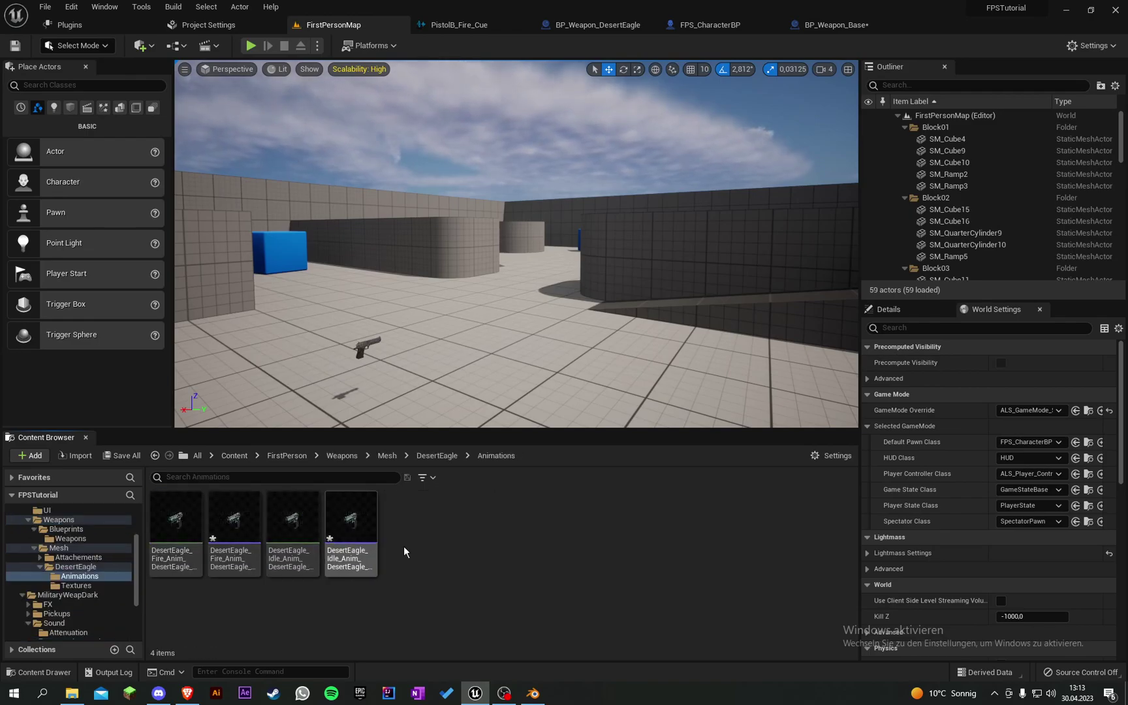
# Create an Animation Blueprint for the DesertEagle skeleton and name it DesertEagle_AnimBP.
pyautogui.rightClick(461, 534)
pyautogui.click(475, 555)
pyautogui.rightClick(451, 542)
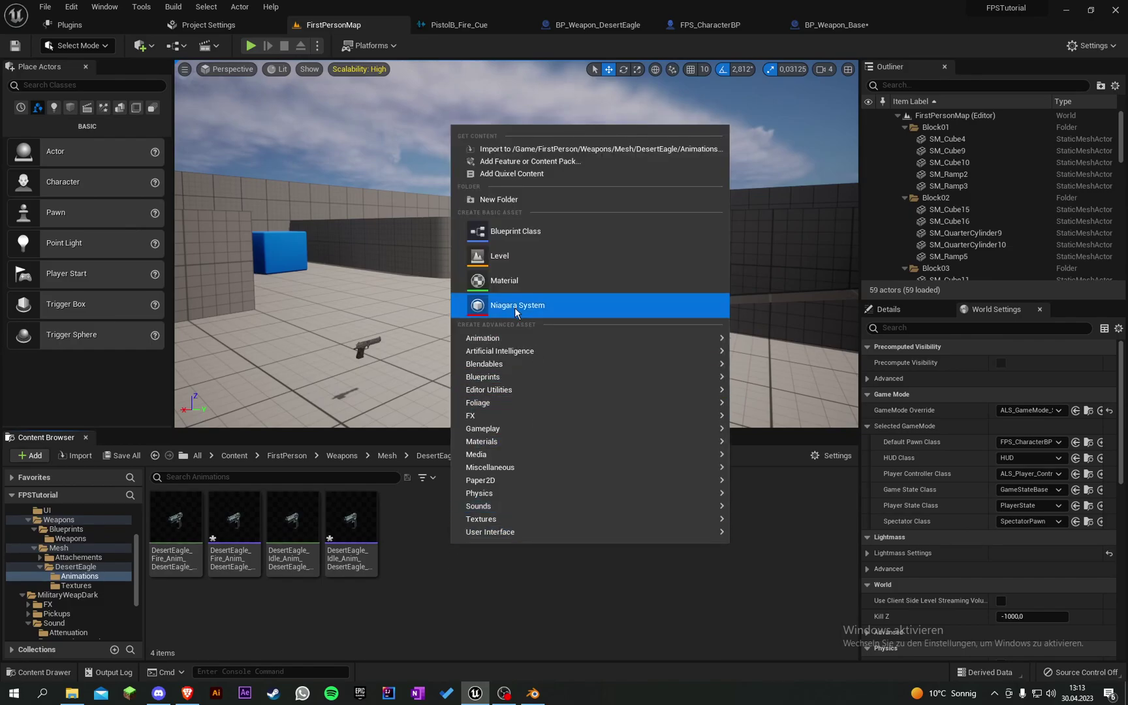
pyautogui.moveTo(728, 339)
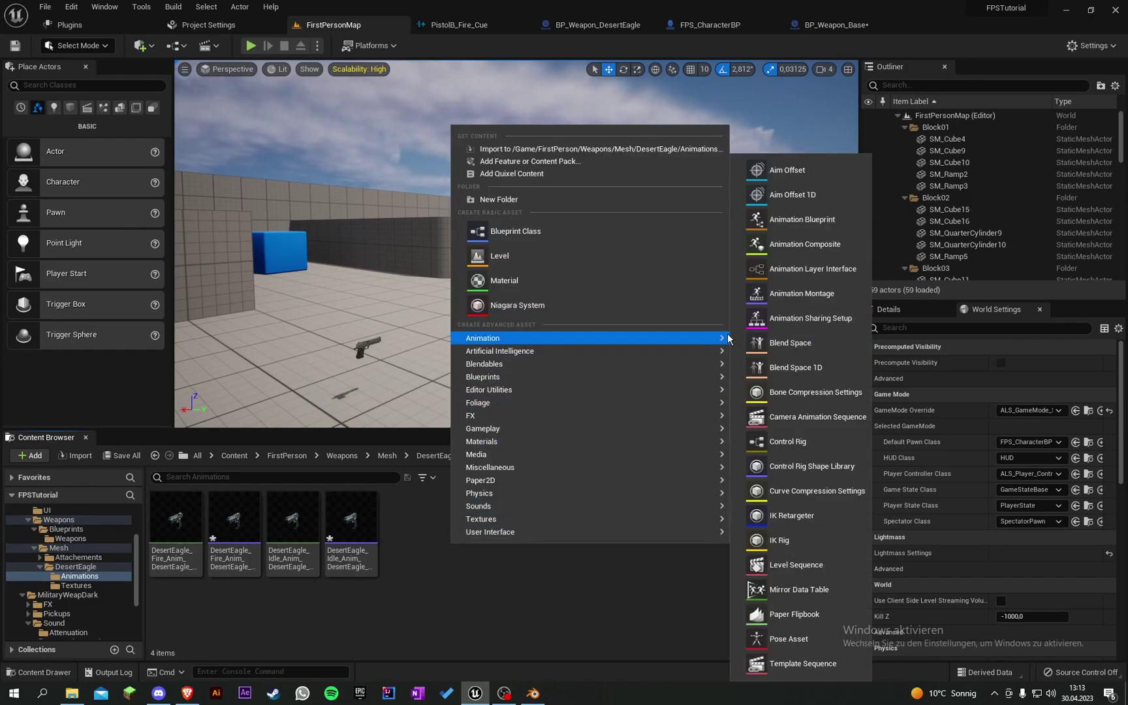
pyautogui.click(811, 229)
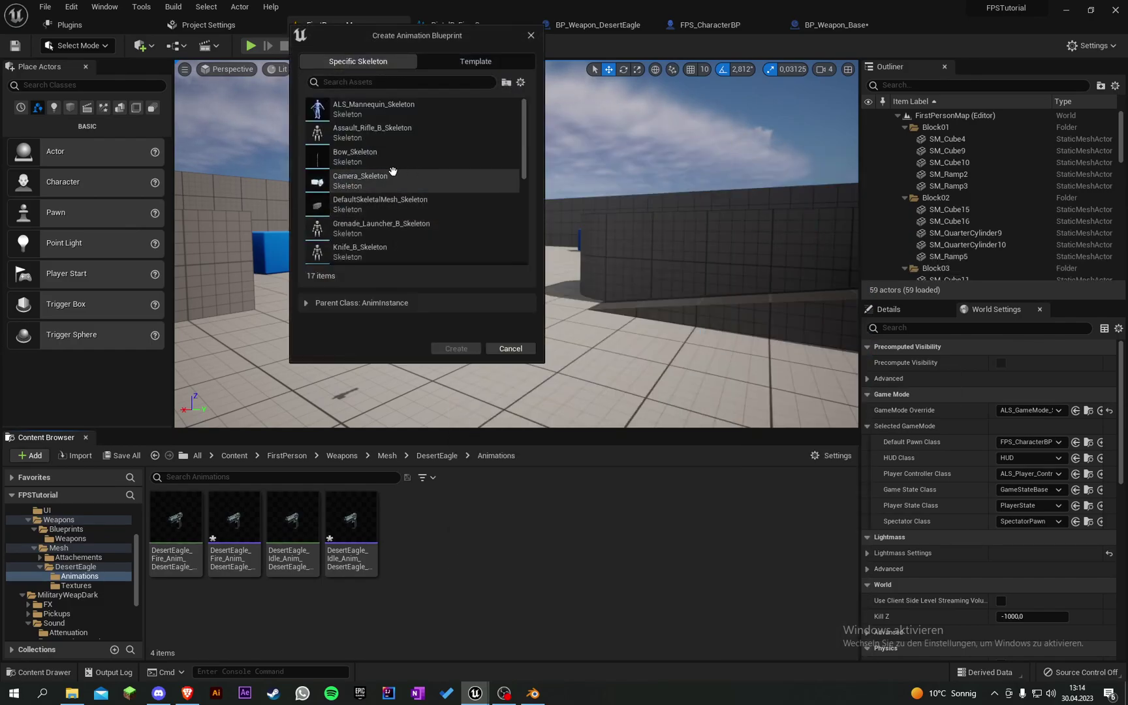
pyautogui.write('desert')
pyautogui.click(417, 108)
pyautogui.click(463, 347)
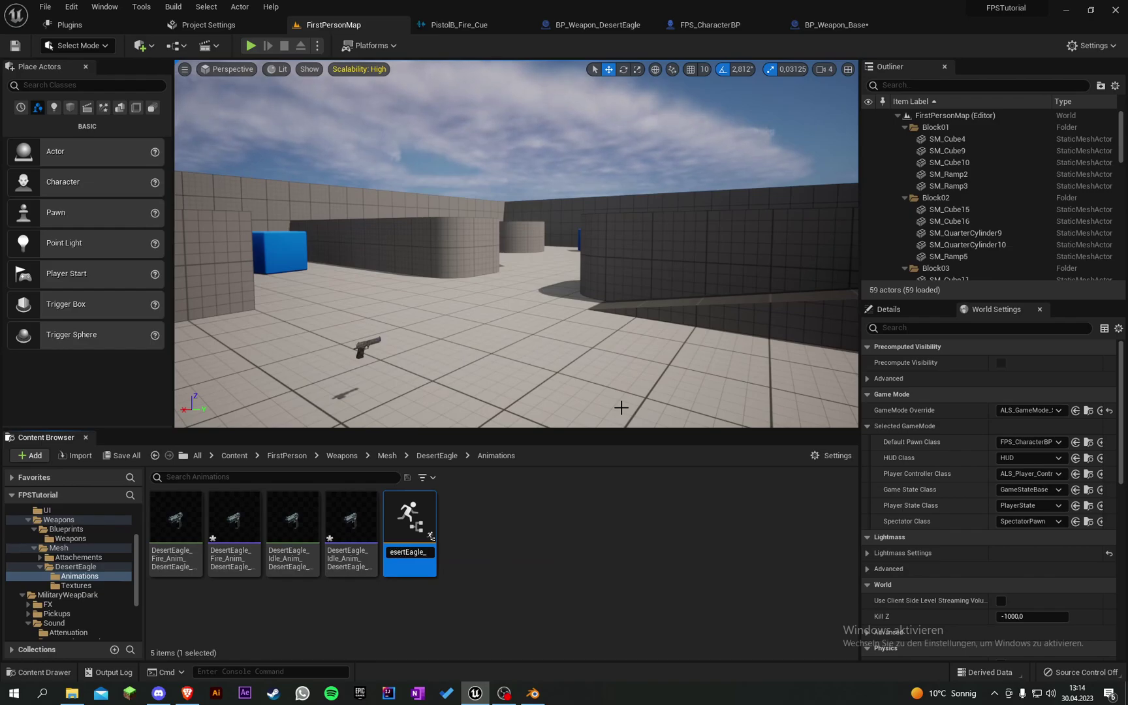
pyautogui.write('DesertEagle_AnimBP')
pyautogui.press('Return')
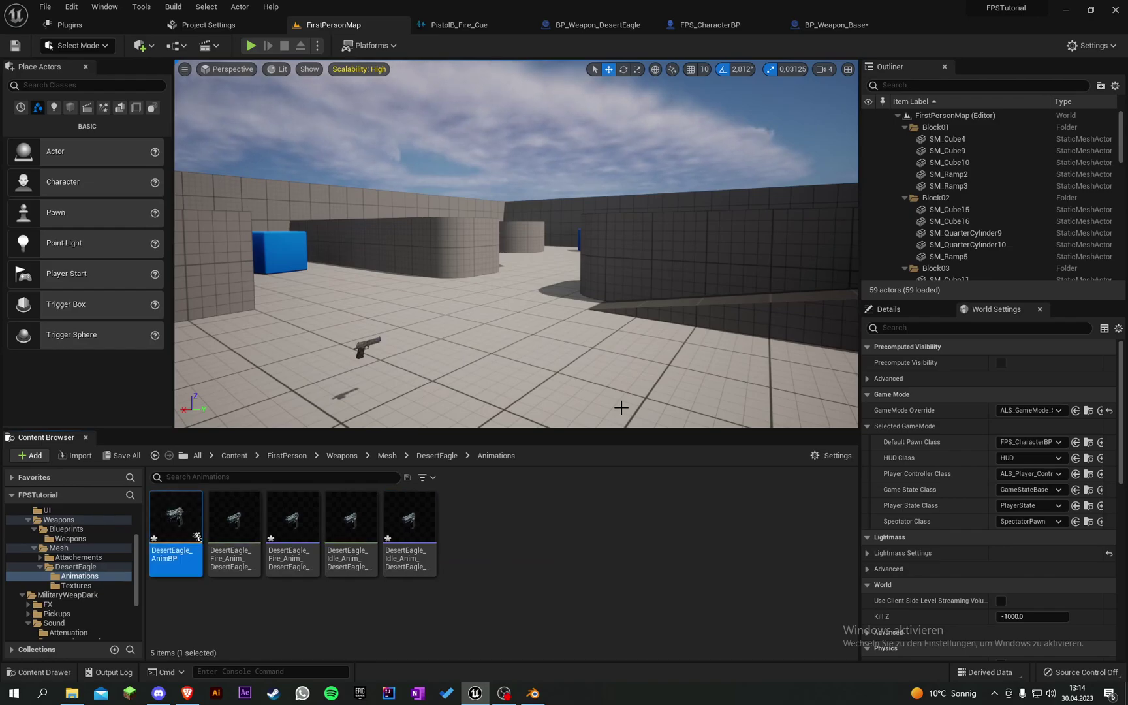
# In DesertEagle_AnimBP's AnimGraph, feed the DesertEagle Idle animation through a Slot 'DefaultSlot' node into Output Pose.
pyautogui.doubleClick(168, 503)
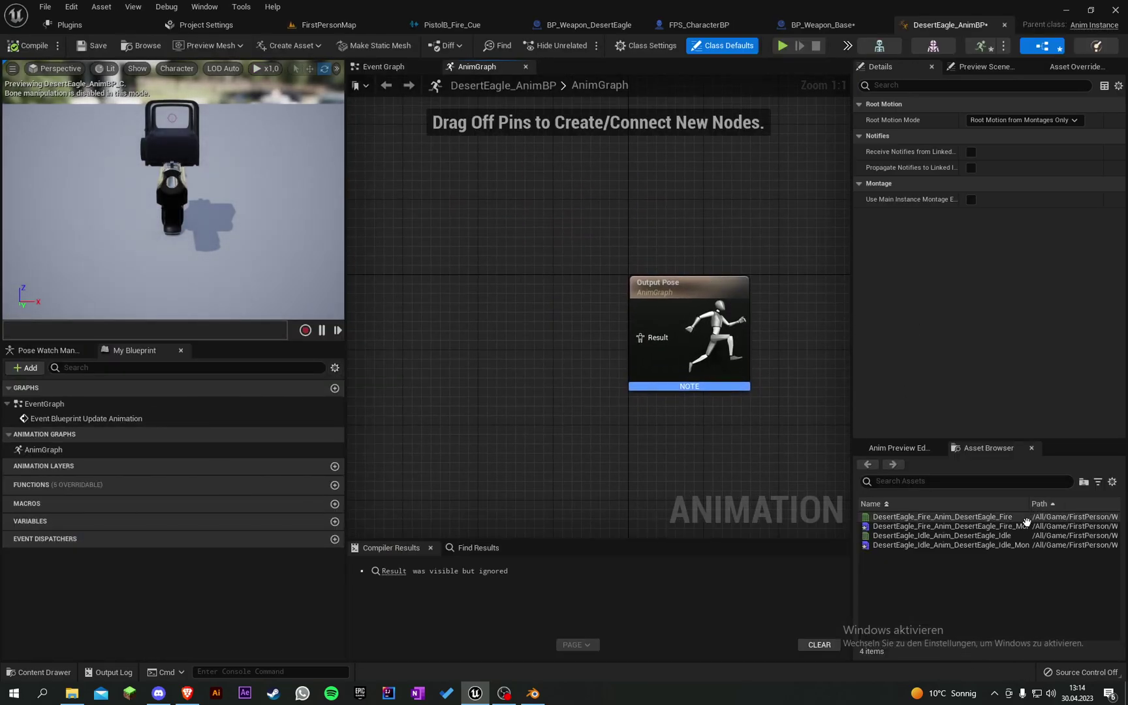
pyautogui.moveTo(1024, 535); pyautogui.dragTo(731, 351)
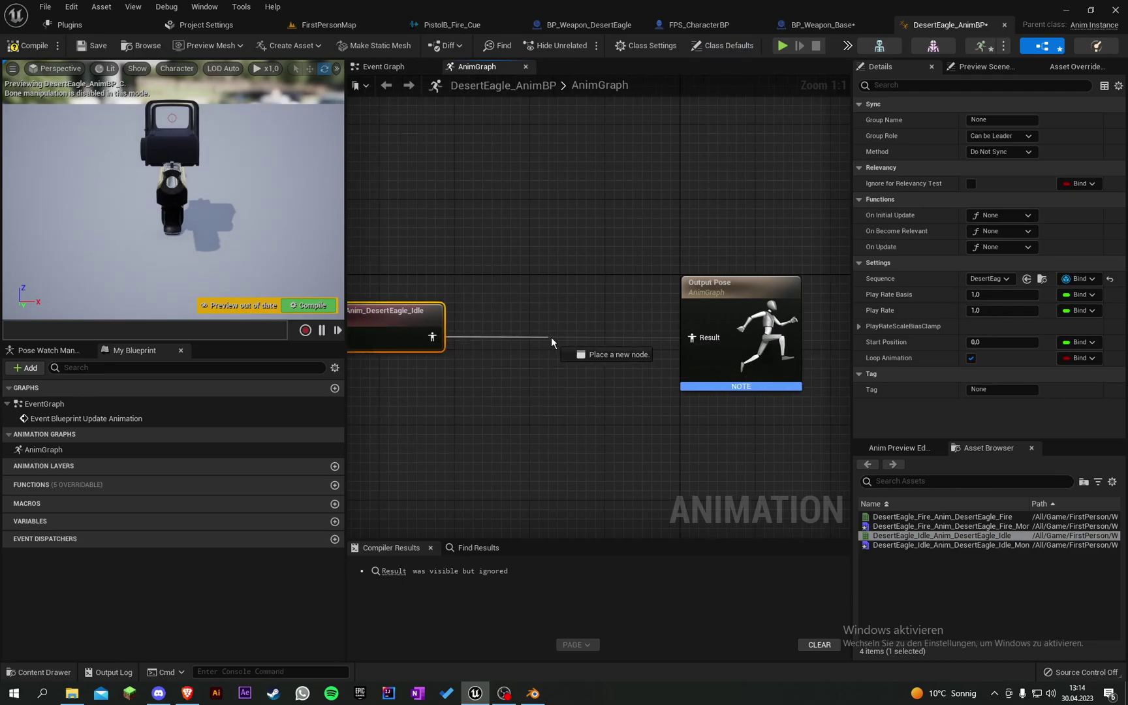
pyautogui.moveTo(551, 337); pyautogui.dragTo(550, 337)
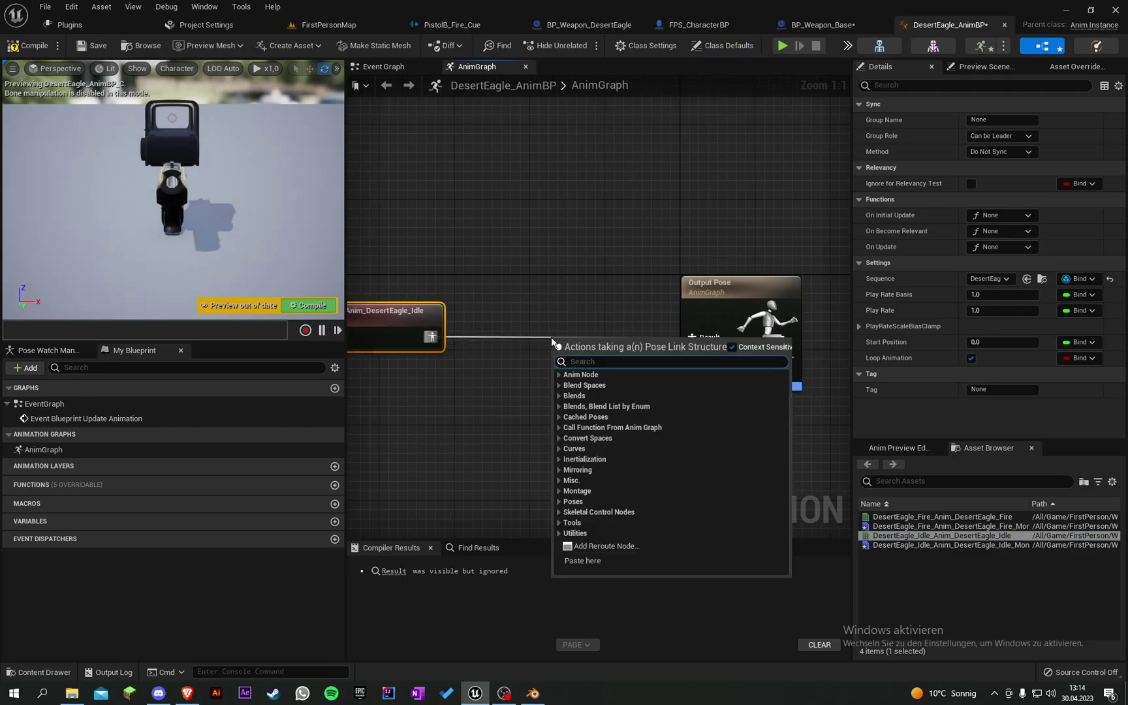
pyautogui.write('slot')
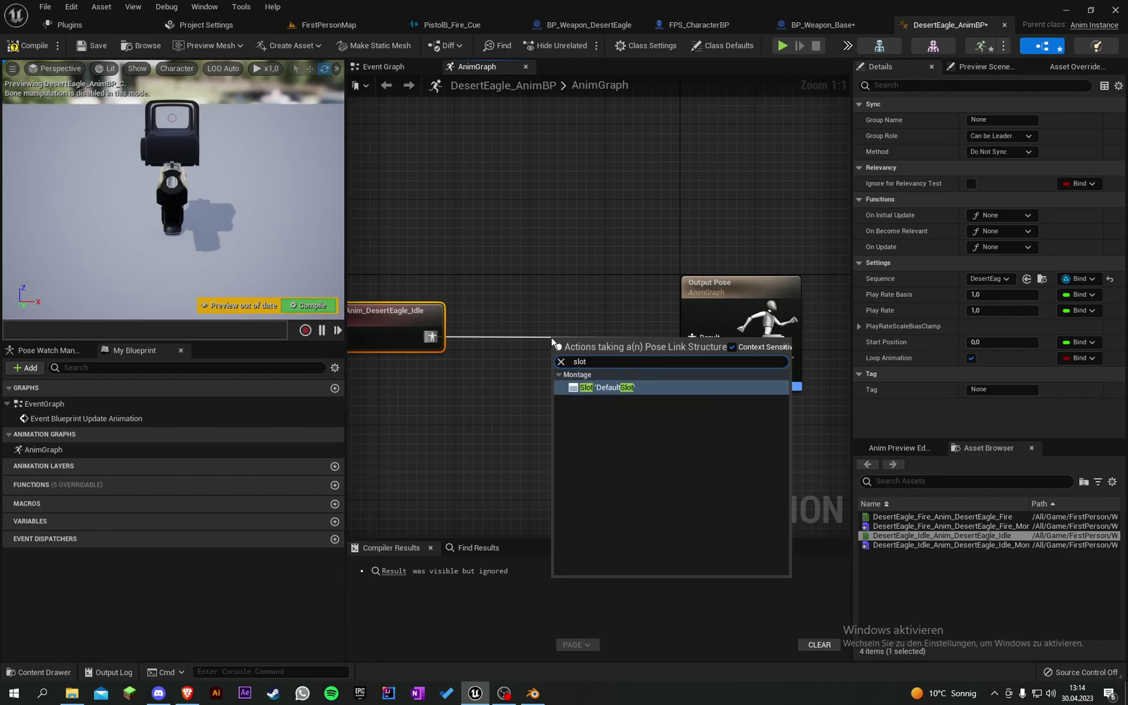
pyautogui.press('Return')
pyautogui.moveTo(556, 307); pyautogui.dragTo(566, 310)
pyautogui.click(482, 197)
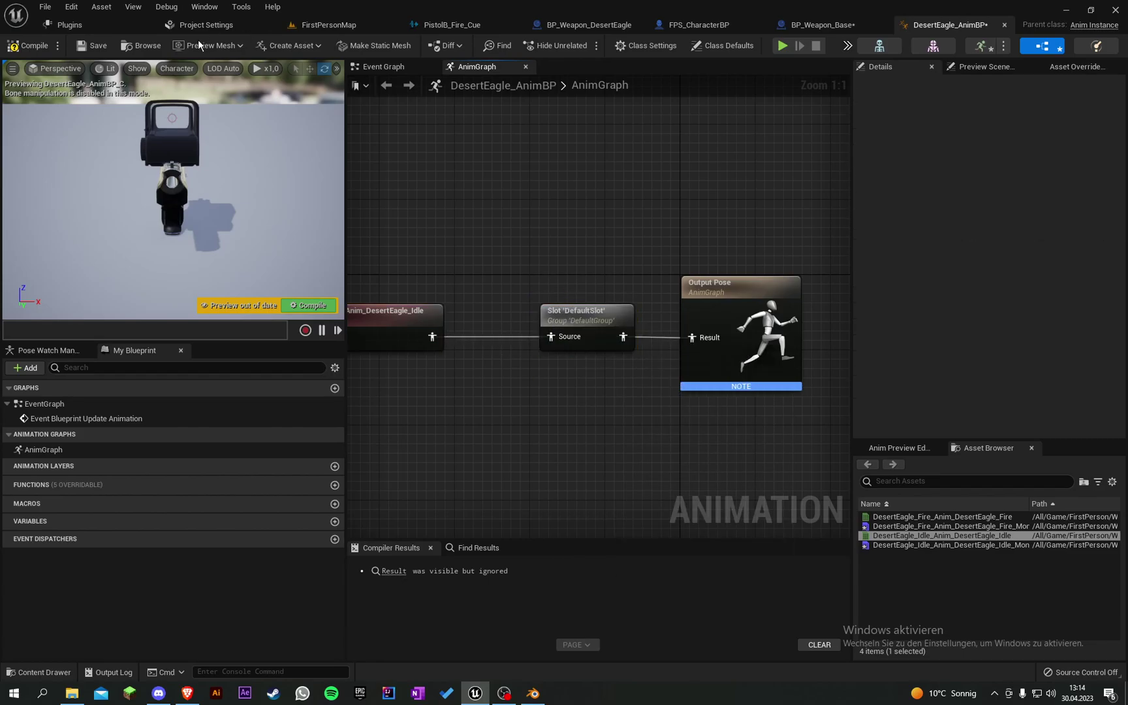
# Compile and save DesertEagle_AnimBP, and close it.
pyautogui.click(30, 45)
pyautogui.click(90, 47)
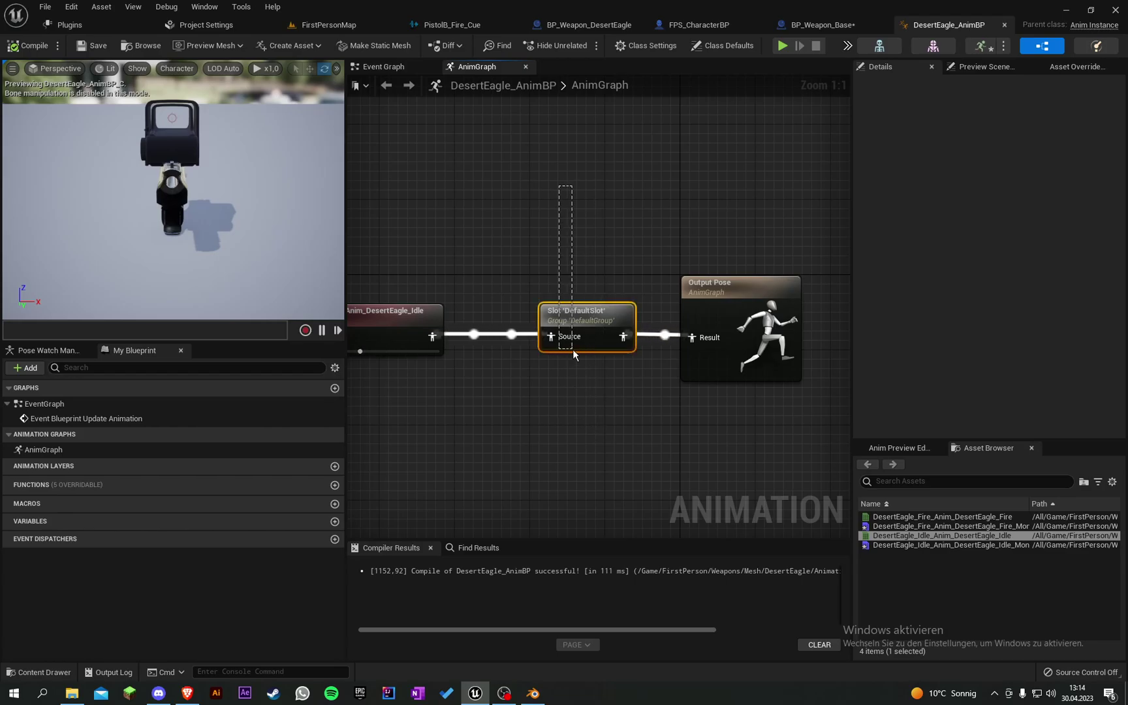
pyautogui.click(1005, 25)
# Follow the Fire call from FPS_CharacterBP's Player Input Graph into BP_Weapon_Base and delete the Fire event's Play Animation node.
pyautogui.click(719, 24)
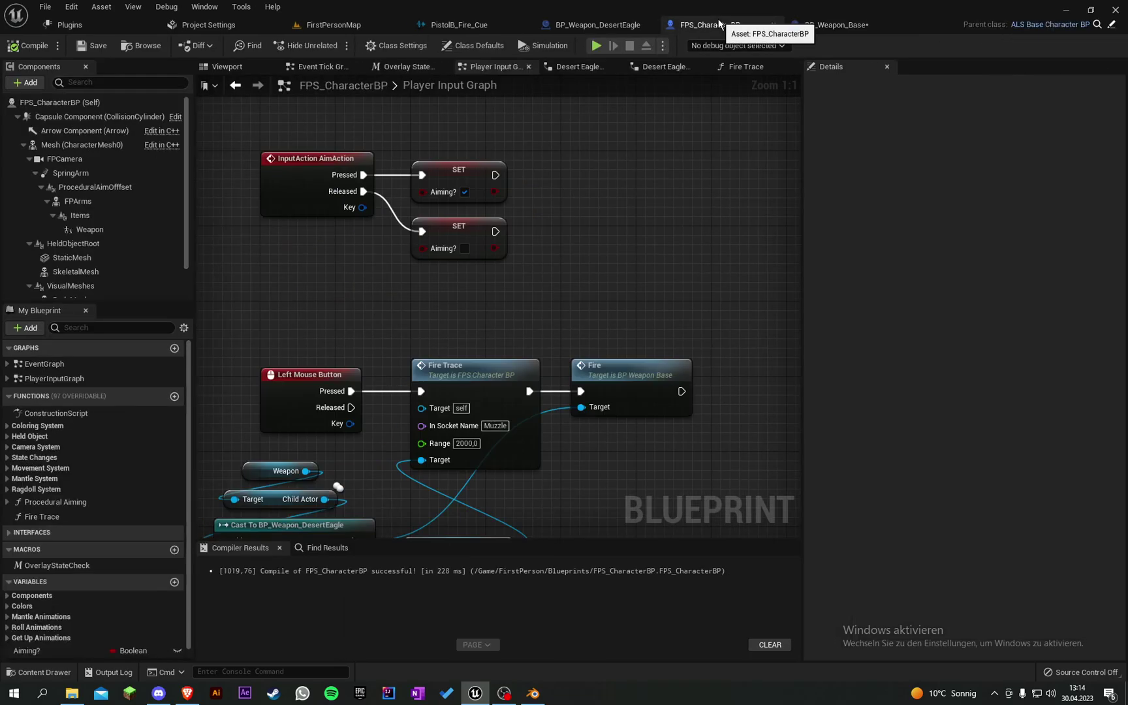
pyautogui.moveTo(639, 299); pyautogui.dragTo(602, 165, button='right')
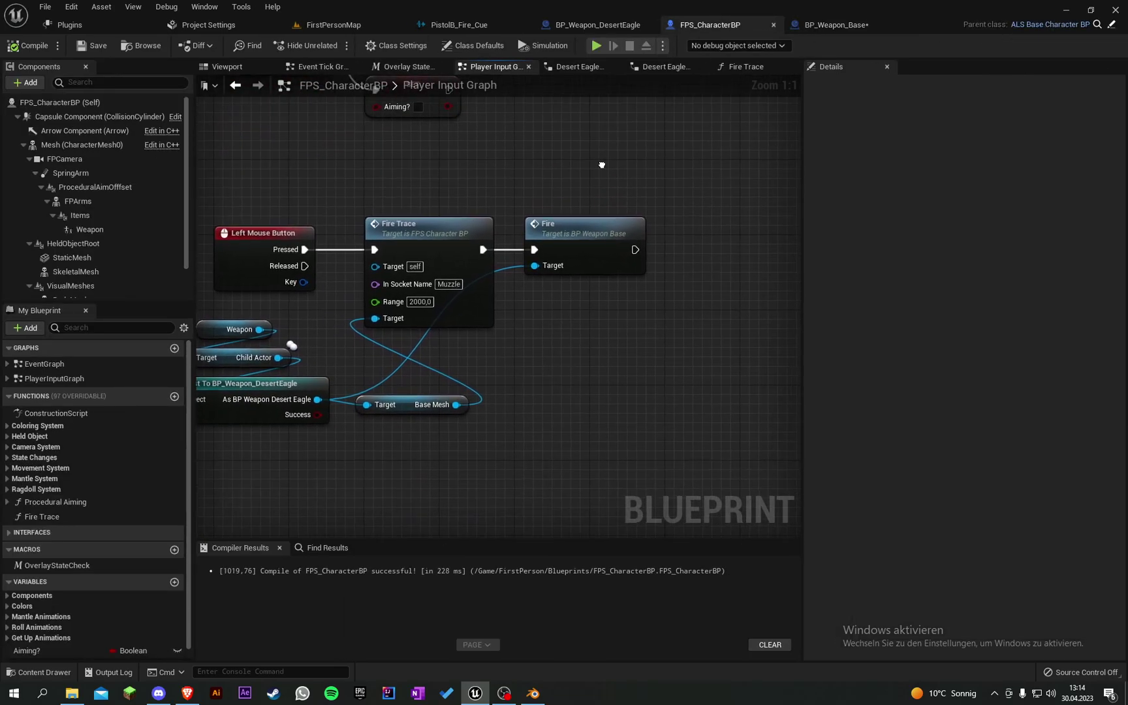
pyautogui.doubleClick(603, 229)
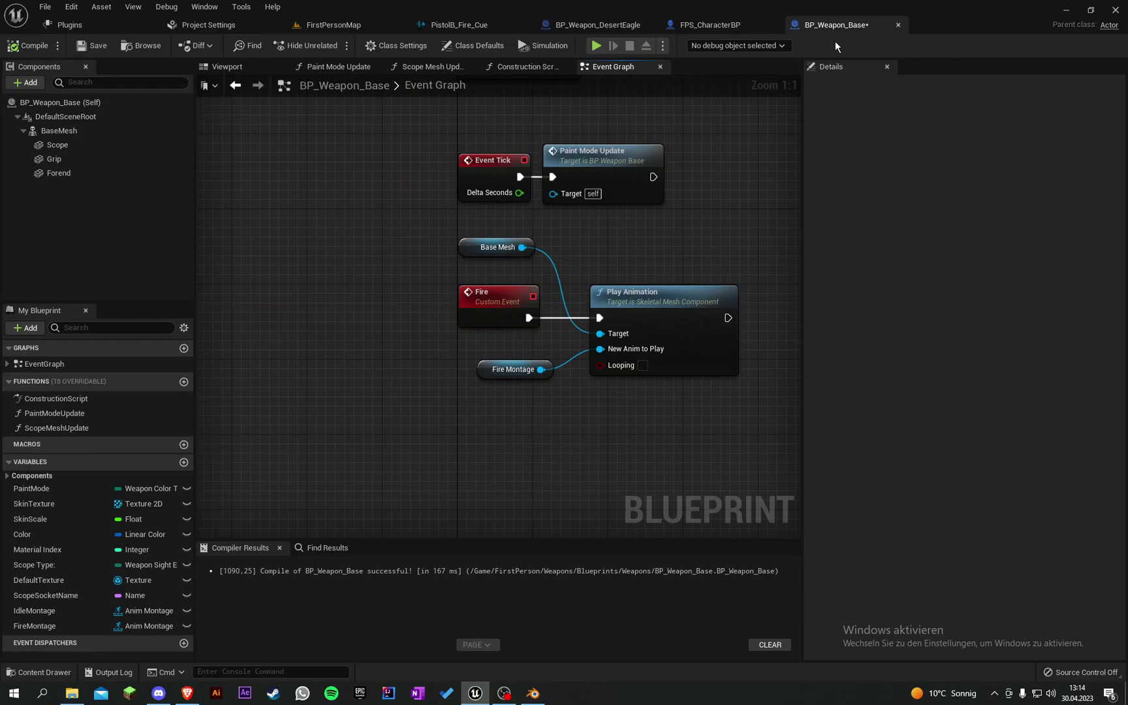
pyautogui.moveTo(710, 168); pyautogui.dragTo(579, 177, button='right')
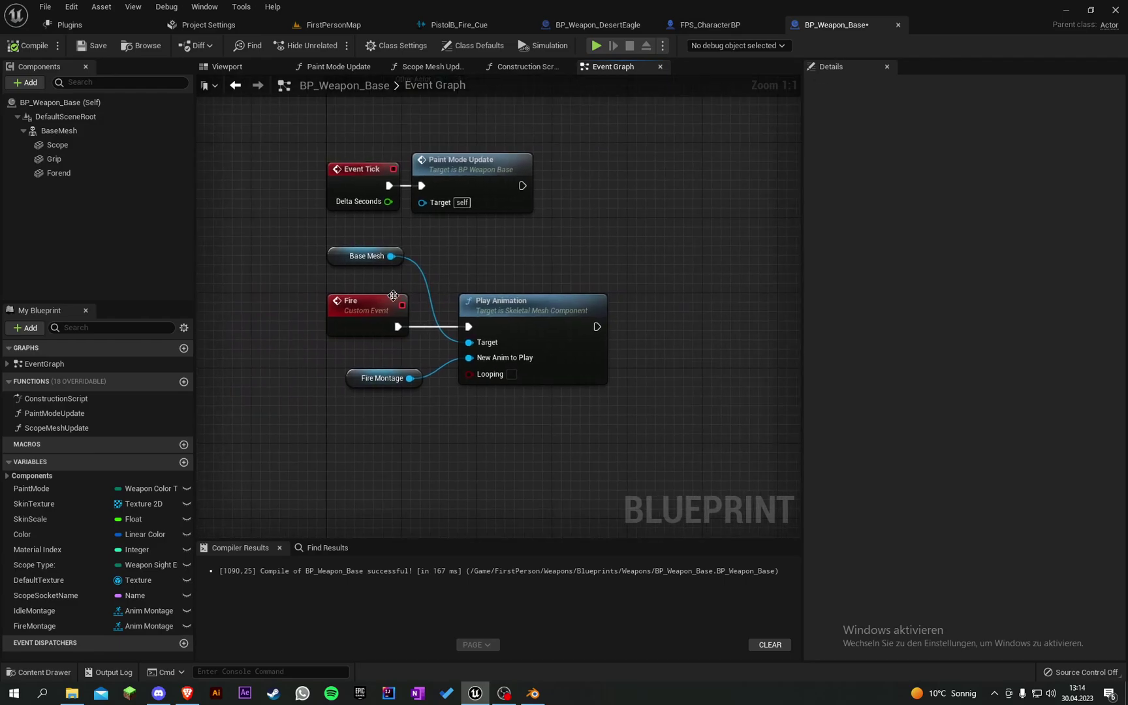
pyautogui.press('Delete')
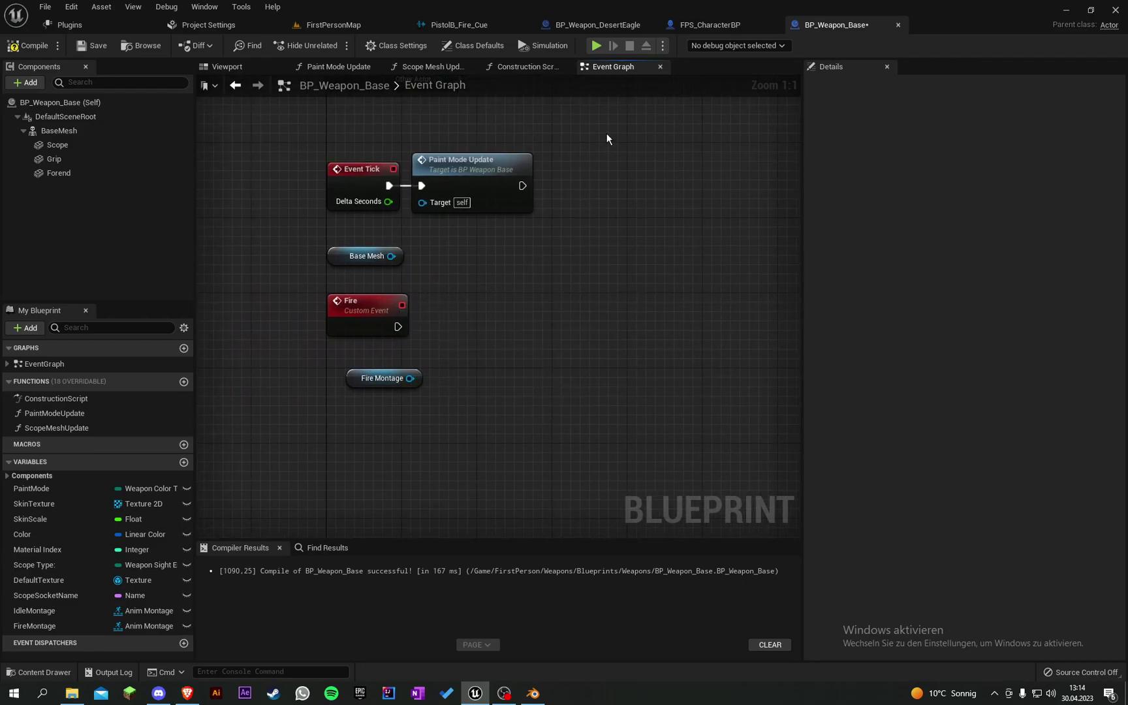
# Add a Play Montage node to the Fire event, with Base Mesh as its skeletal mesh component and Fire Montage as the montage to play.
pyautogui.moveTo(390, 256); pyautogui.dragTo(469, 297)
pyautogui.write('play montag')
pyautogui.press('Return')
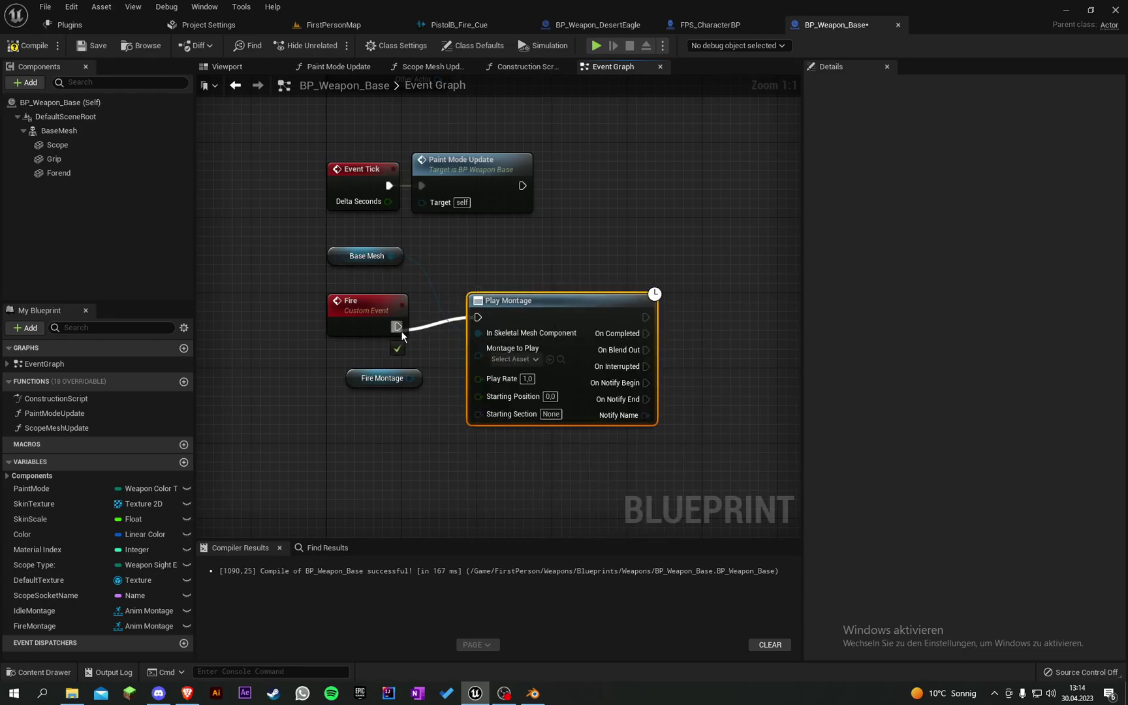
pyautogui.moveTo(482, 354); pyautogui.dragTo(480, 356)
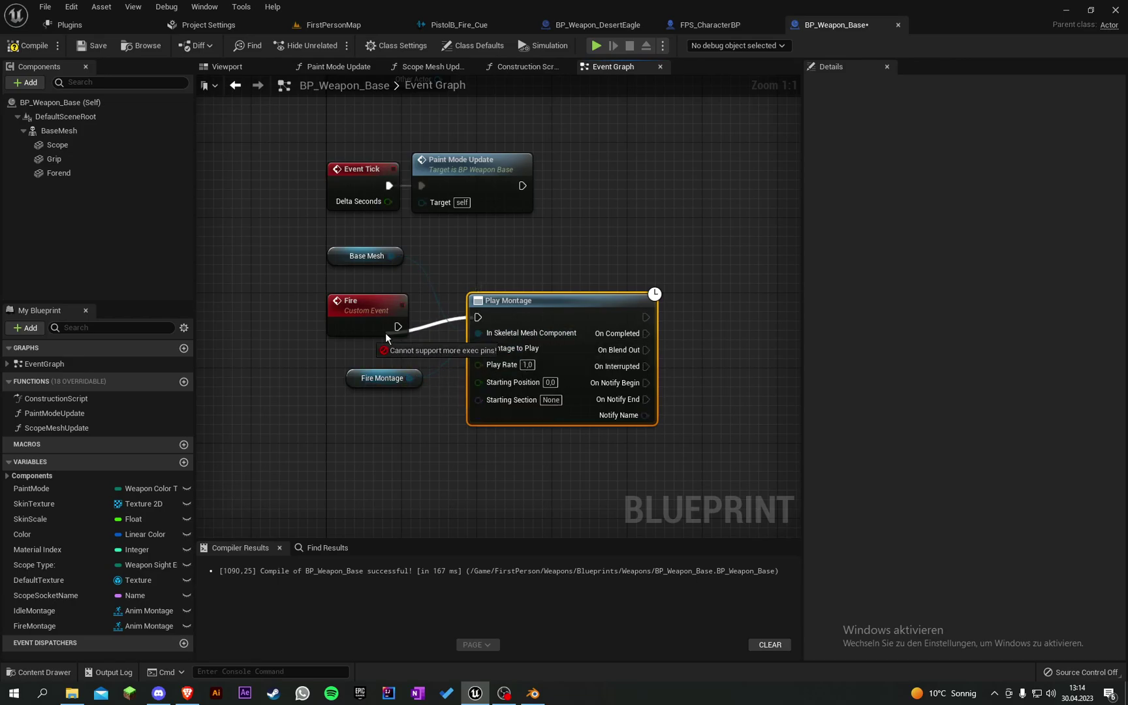
pyautogui.moveTo(397, 331); pyautogui.dragTo(398, 329)
pyautogui.moveTo(505, 306); pyautogui.dragTo(495, 318)
pyautogui.click(508, 255)
# Delete the Base Mesh, Idle Montage and Play Animation nodes beside Event BeginPlay, and compile and save BP_Weapon_Base.
pyautogui.moveTo(565, 118); pyautogui.dragTo(552, 415, button='right')
pyautogui.moveTo(573, 403); pyautogui.dragTo(516, 317)
pyautogui.moveTo(432, 239); pyautogui.dragTo(433, 238)
pyautogui.press('Delete')
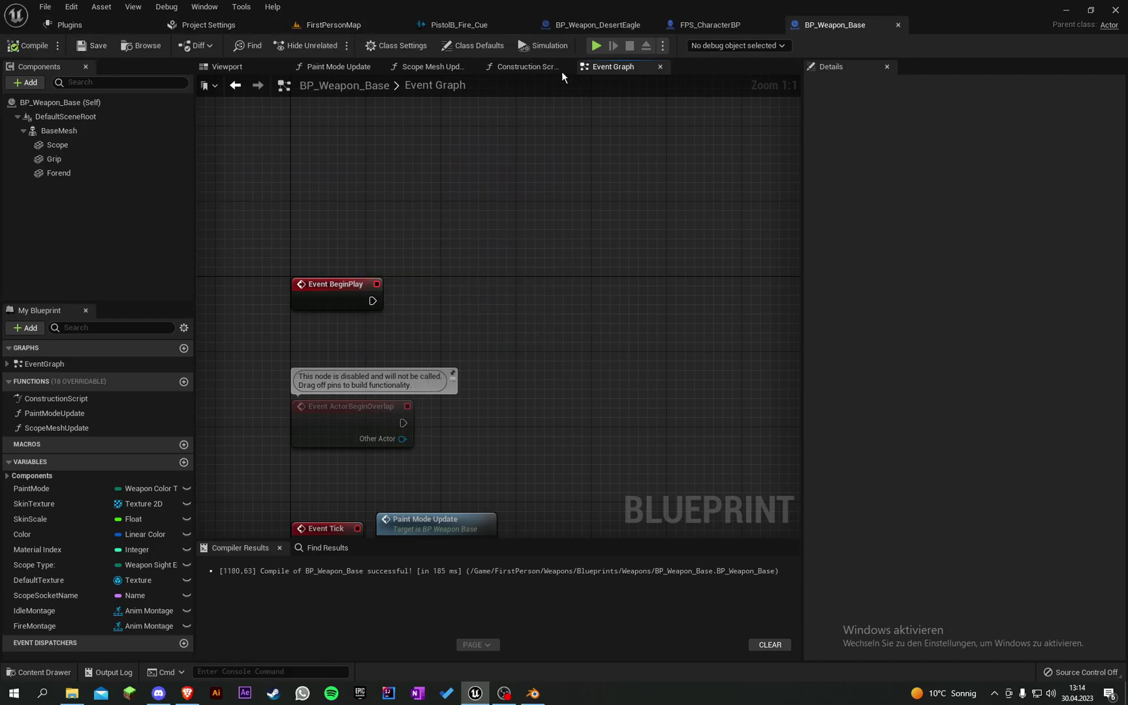
# In the DesertEagle Fire montage, set the Blend In and Blend Out times to 0, save it and return to FirstPersonMap.
pyautogui.click(333, 25)
pyautogui.doubleClick(302, 529)
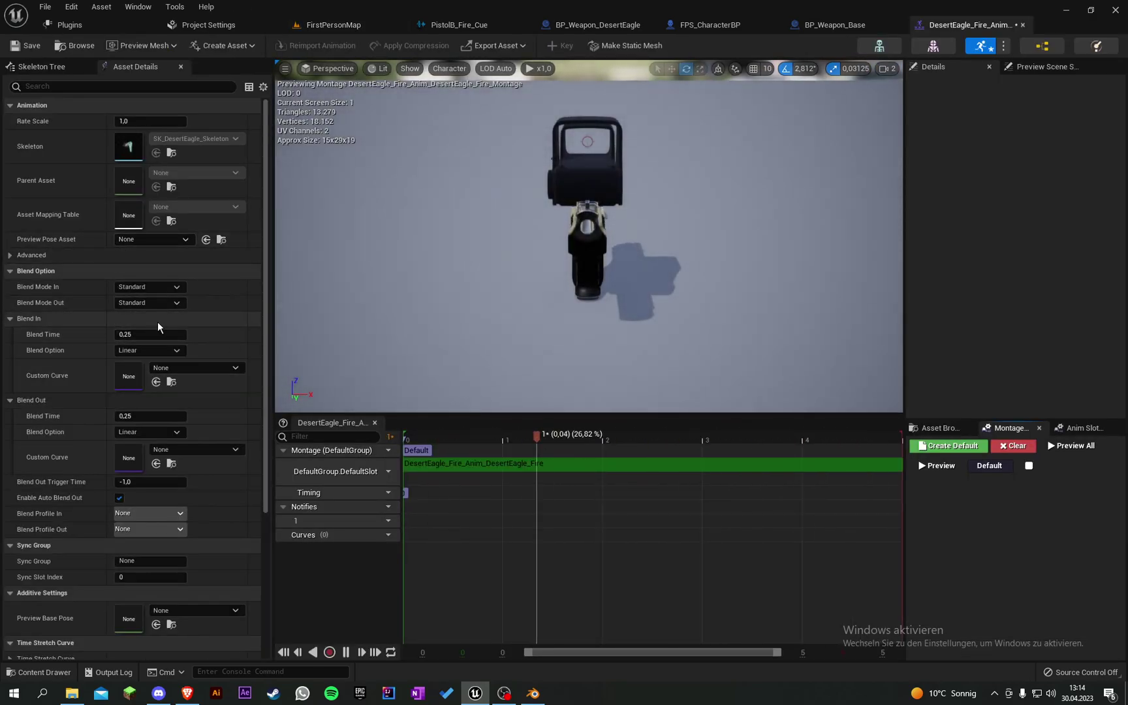
pyautogui.moveTo(509, 261); pyautogui.dragTo(627, 241, button='right')
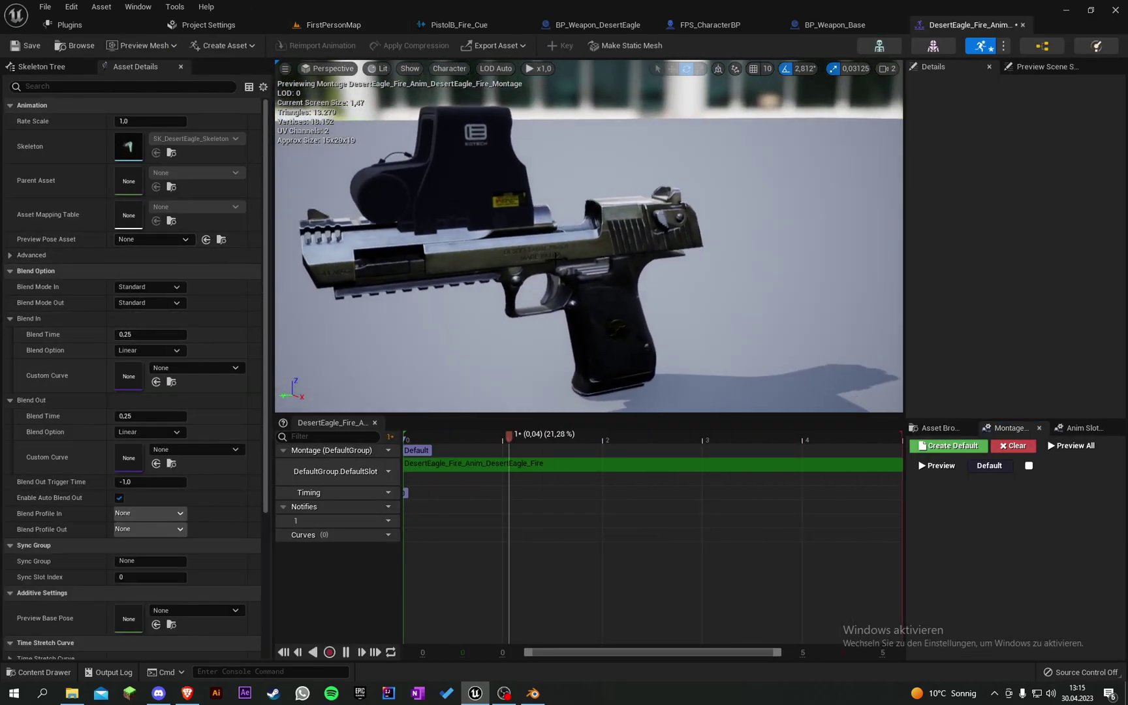
pyautogui.click(150, 334)
pyautogui.write('0')
pyautogui.press('Return')
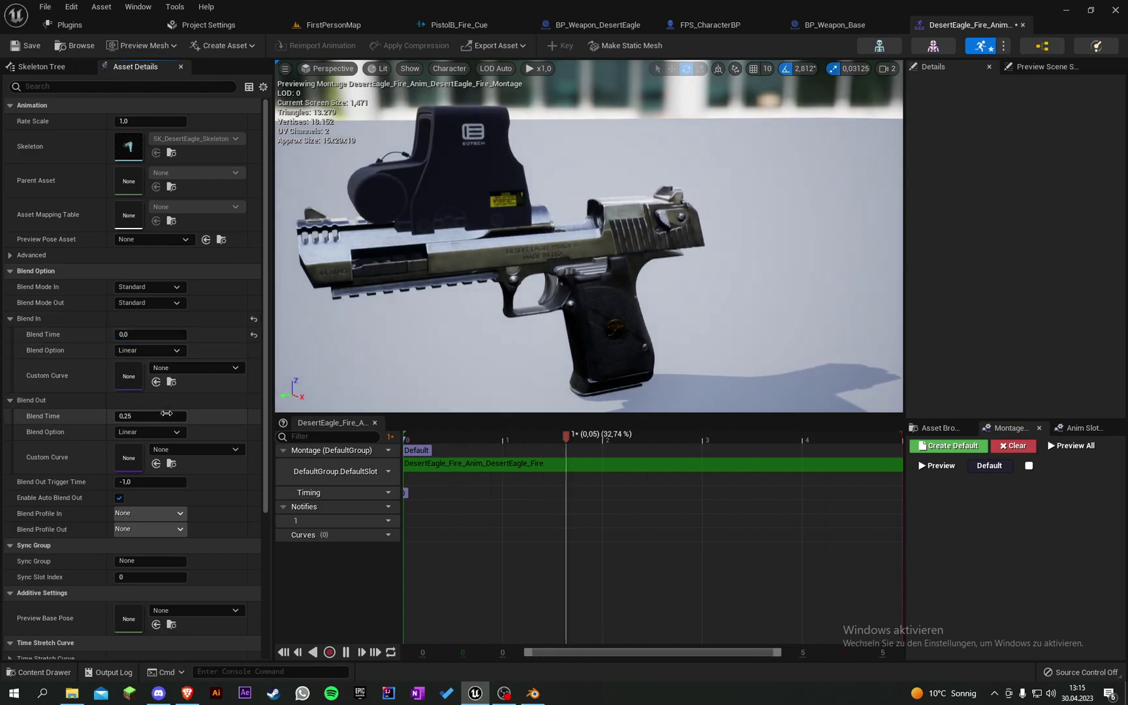
pyautogui.click(320, 25)
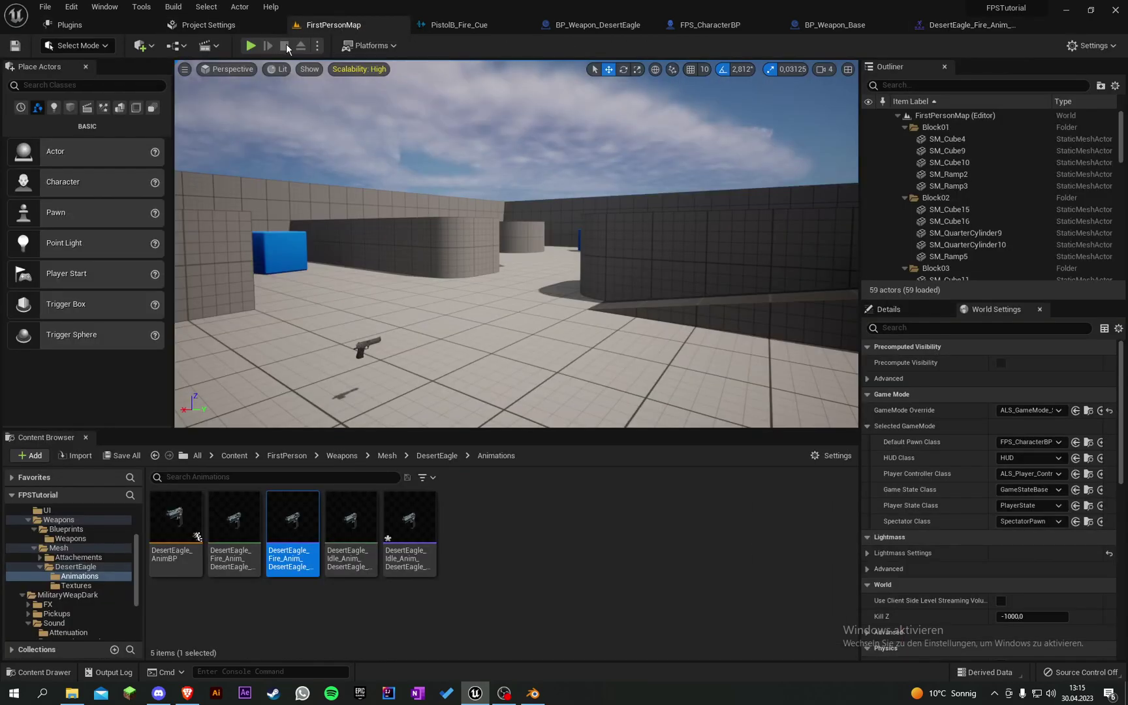
# Play FirstPersonMap full screen and fire the DesertEagle several times to test the Fire montage.
pyautogui.click(250, 45)
pyautogui.press('F11')
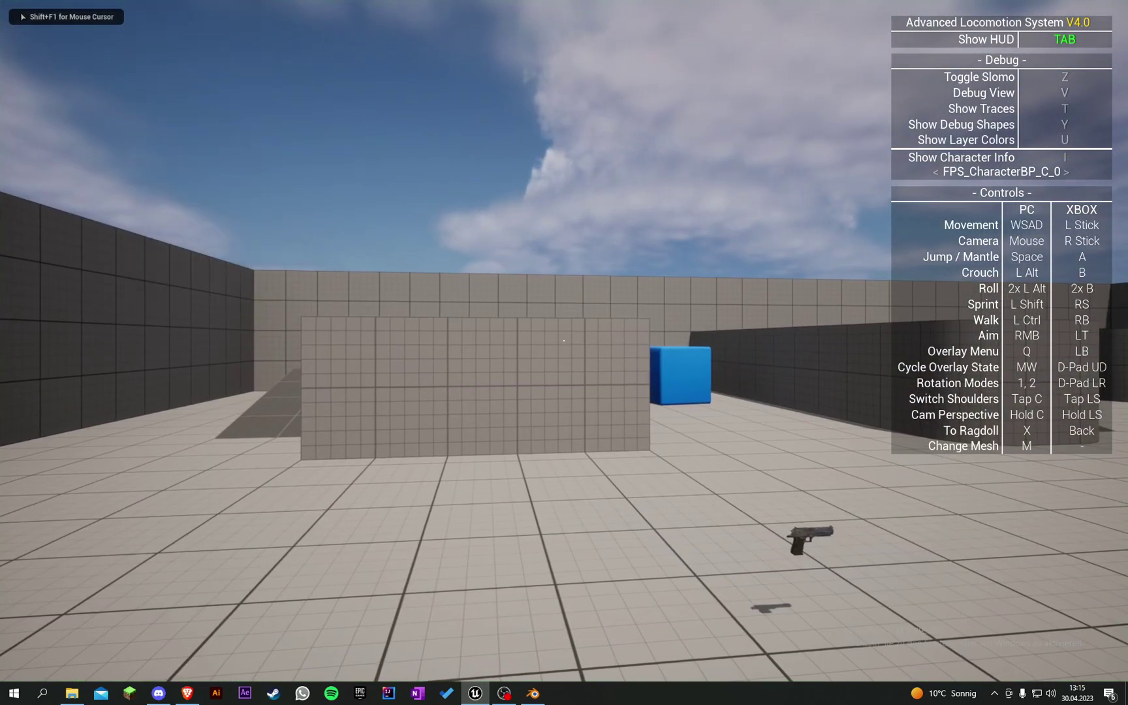
pyautogui.click(564, 340)
pyautogui.click(564, 340)
pyautogui.click(564, 340)
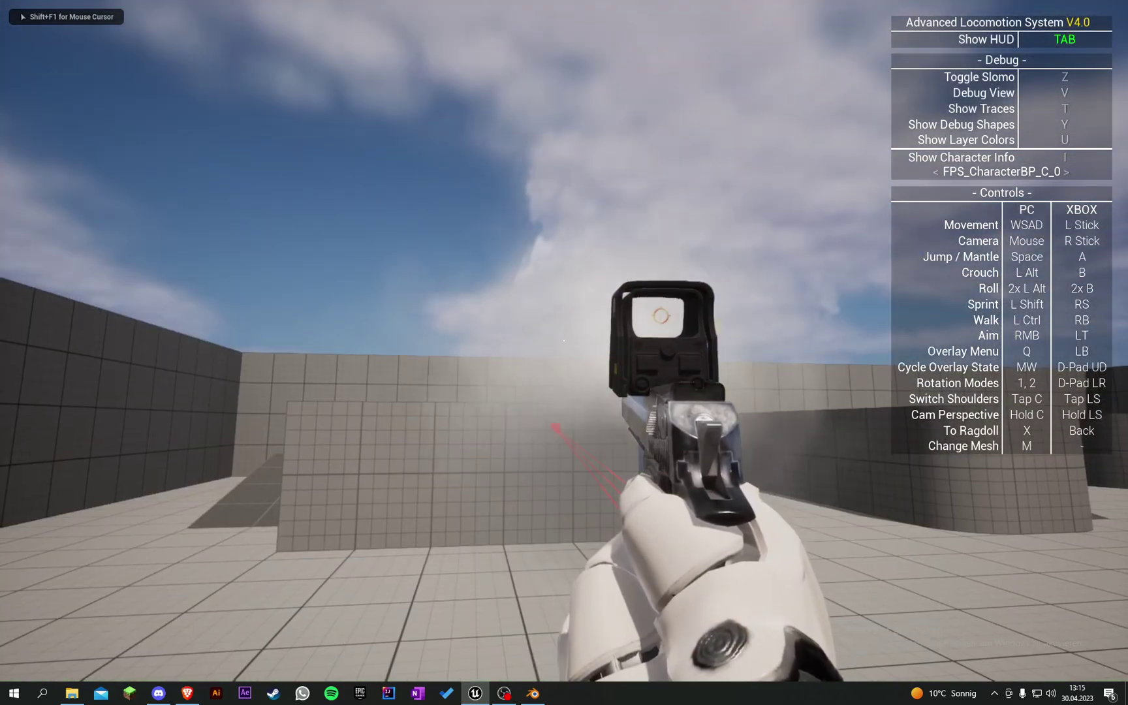
pyautogui.press('Escape')
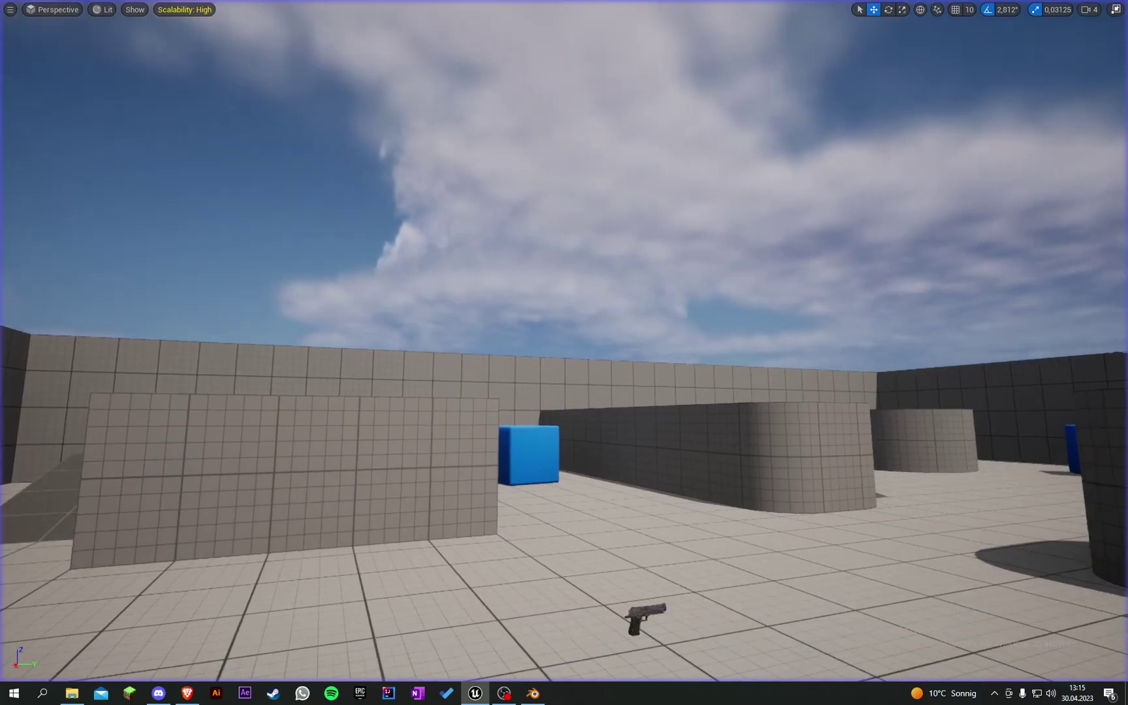
pyautogui.press('F11')
# Check the slot assignment of the animation track in the DesertEagle Fire montage.
pyautogui.click(966, 25)
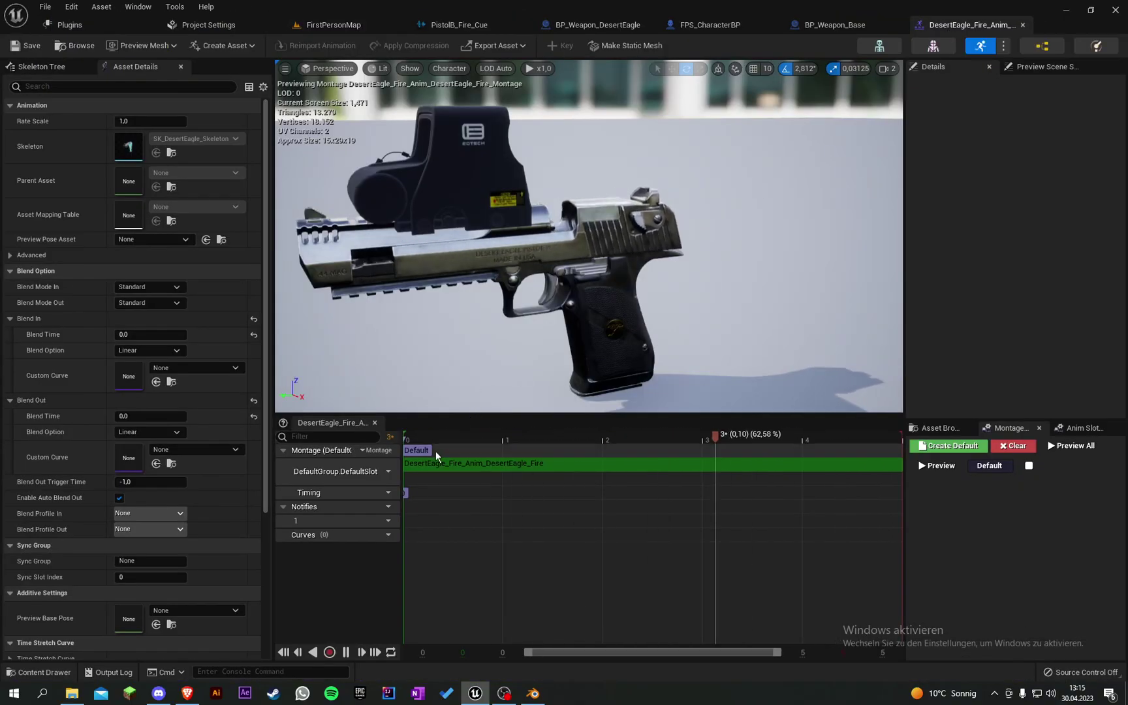
pyautogui.click(388, 472)
pyautogui.moveTo(430, 501)
pyautogui.click(502, 518)
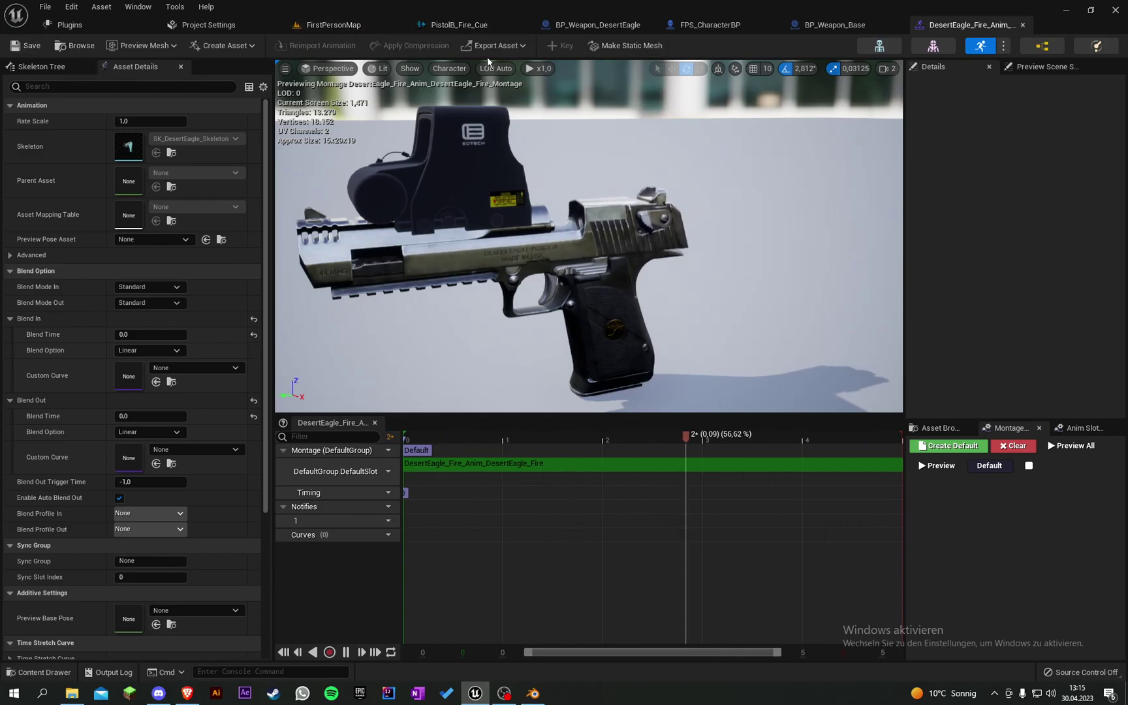
# With DesertEagle_AnimBP selected among the assets, open BP_Weapon_DesertEagle in the full Blueprint editor, select its BaseMesh component and compile.
pyautogui.click(337, 27)
pyautogui.doubleClick(185, 524)
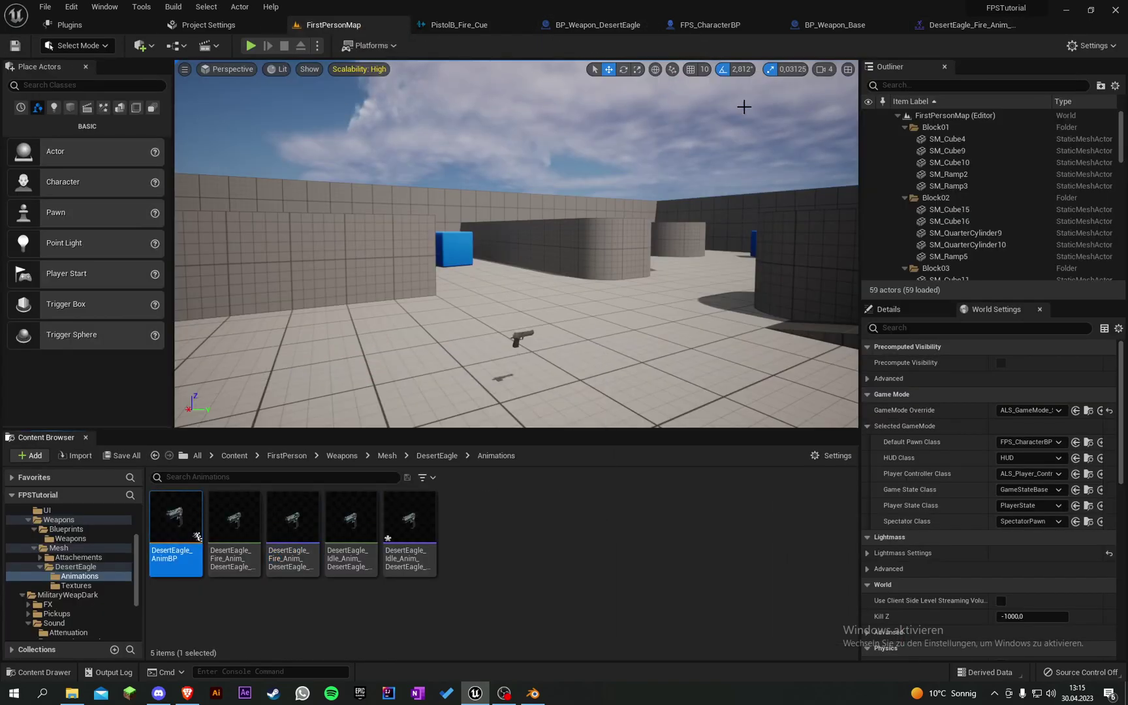
pyautogui.click(812, 26)
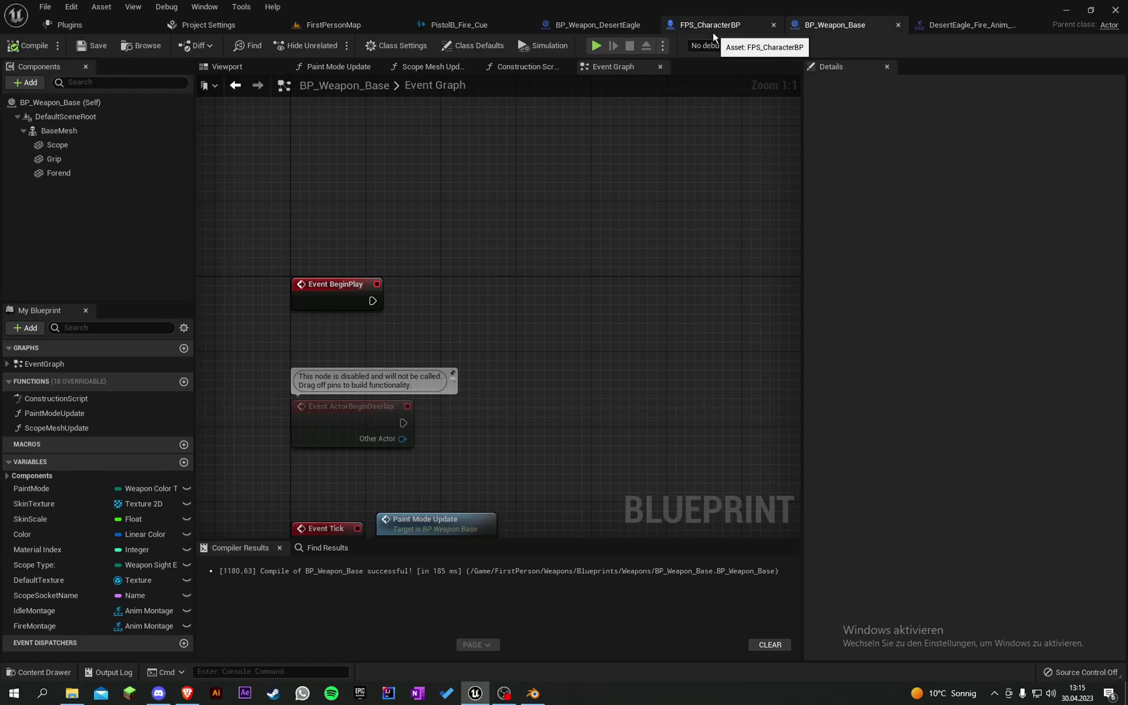
pyautogui.click(600, 27)
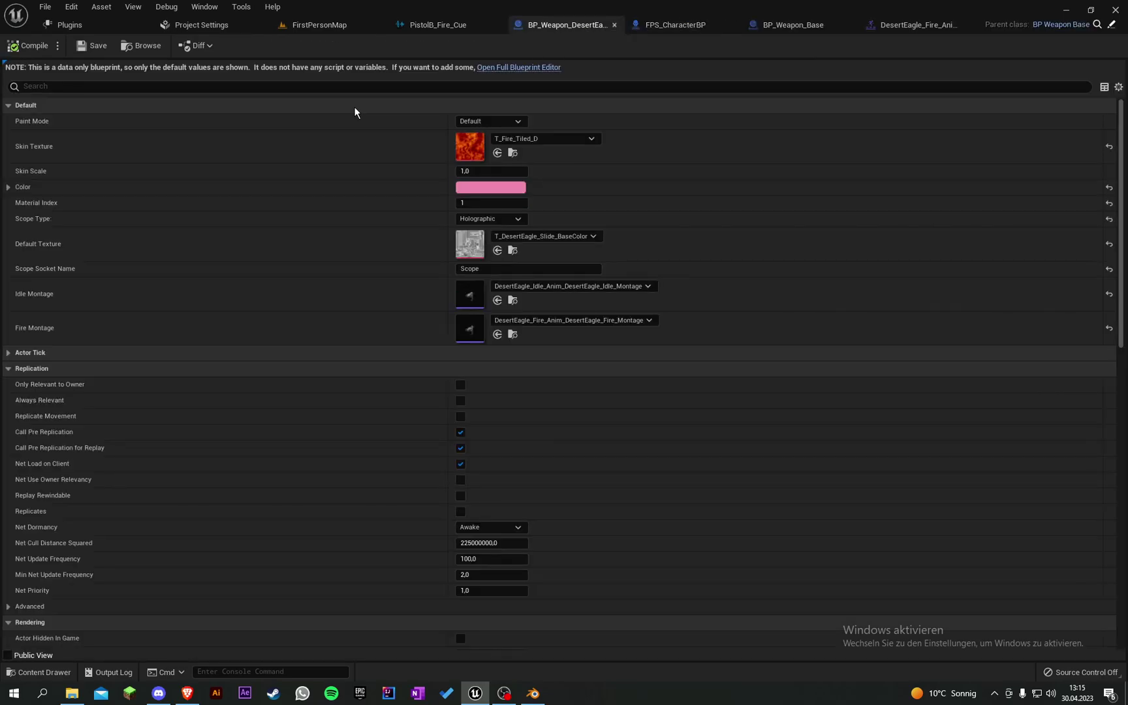
pyautogui.click(523, 67)
pyautogui.click(65, 131)
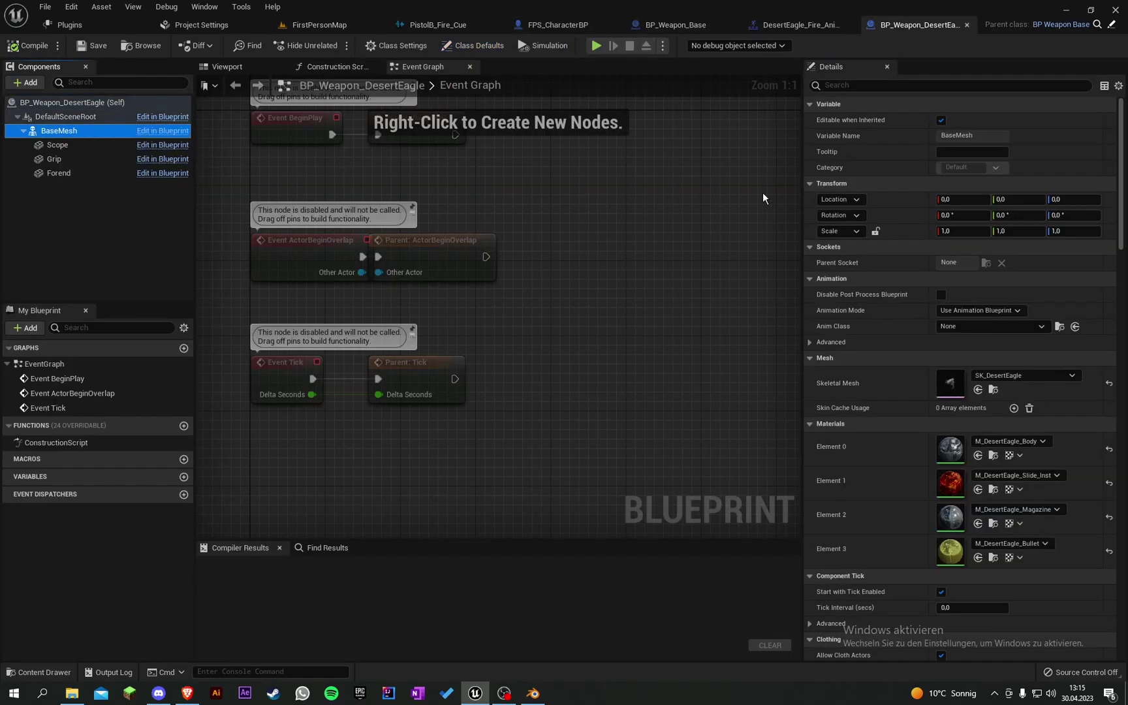
pyautogui.click(10, 51)
# Play FirstPersonMap full screen, equip the Desert Eagle, fire it repeatedly to test its fire animation, and end the play session.
pyautogui.click(314, 27)
pyautogui.click(257, 46)
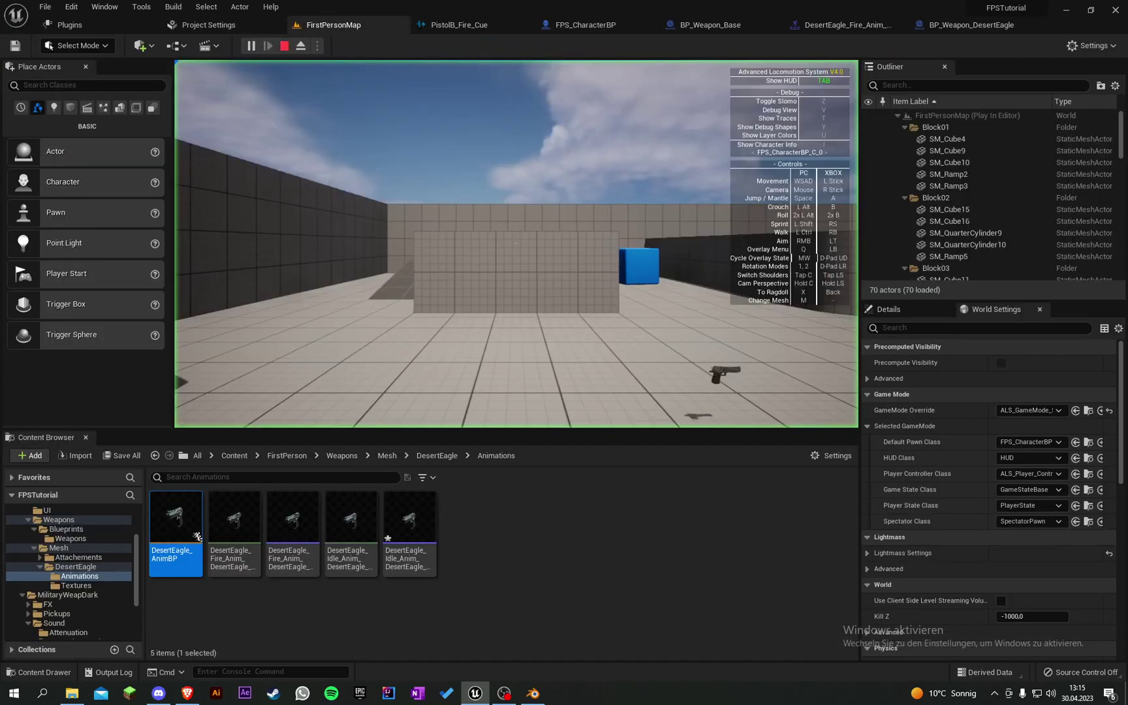
pyautogui.press('F11')
pyautogui.press('q')
pyautogui.scroll(1, 563, 340)
pyautogui.click(564, 341)
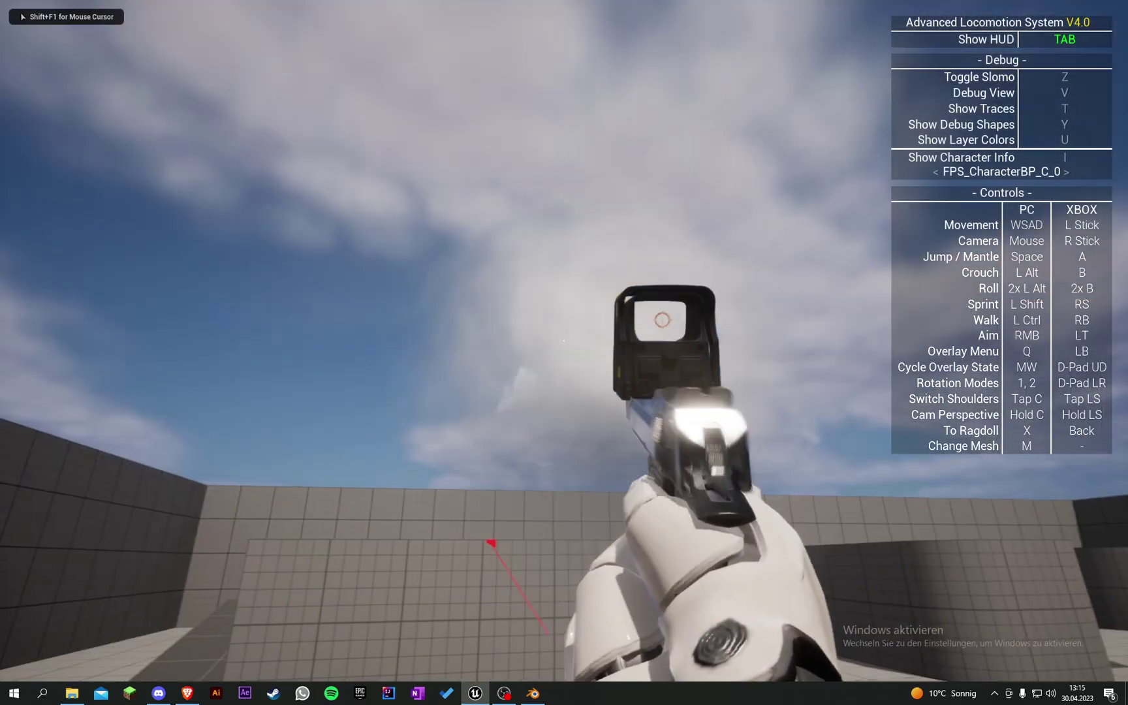
pyautogui.click(564, 341)
pyautogui.click(564, 341)
pyautogui.click(564, 340)
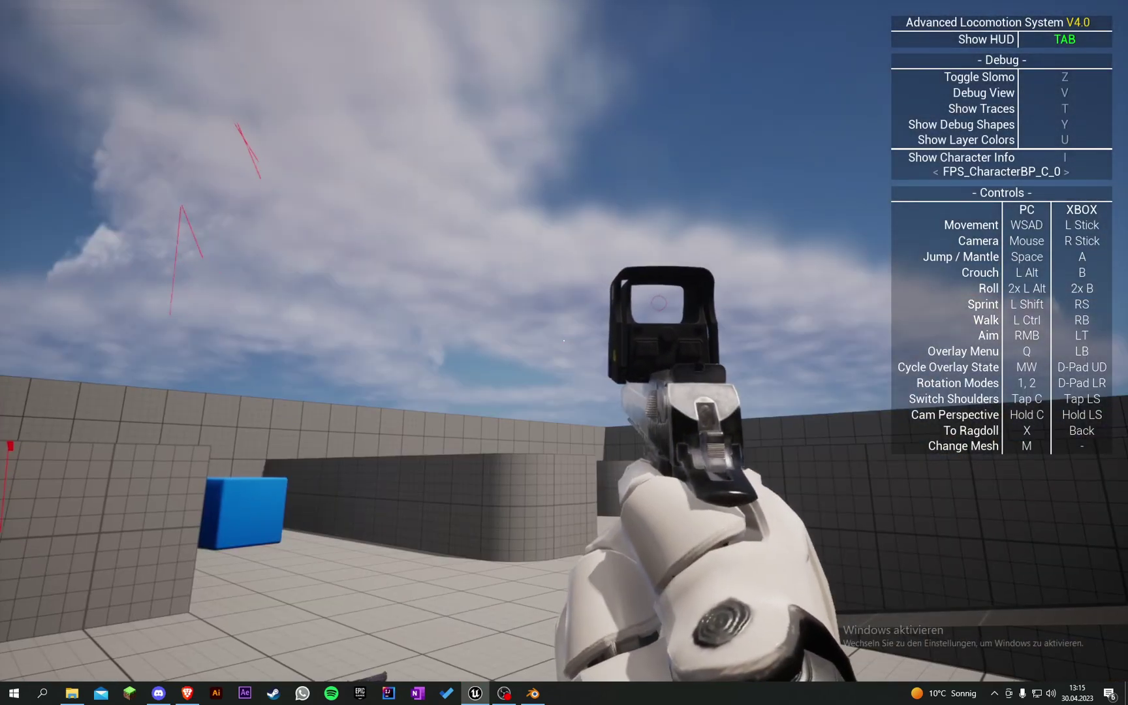
pyautogui.click(564, 340)
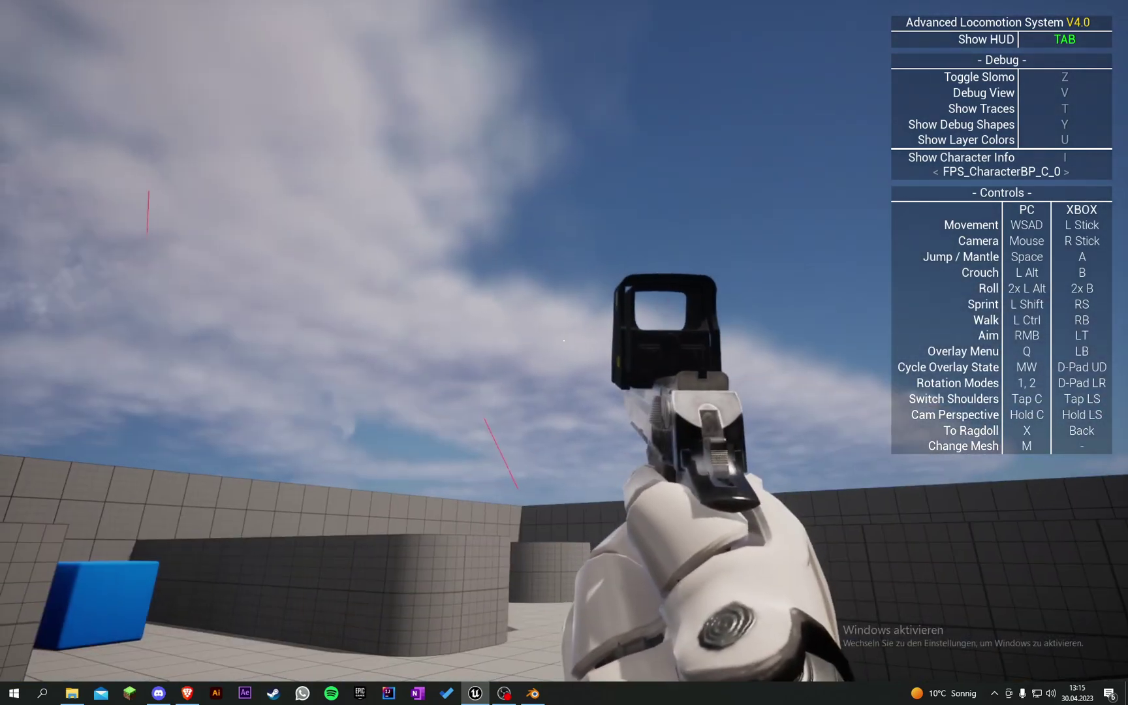
pyautogui.click(564, 340)
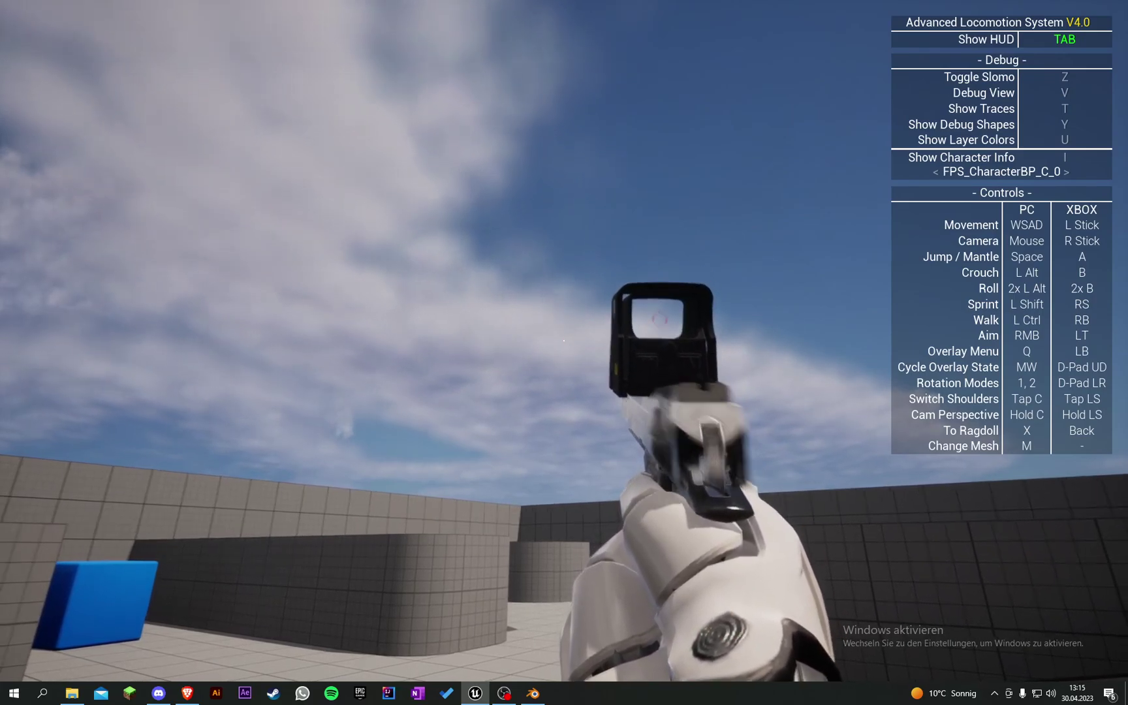
pyautogui.click(564, 341)
pyautogui.click(564, 341)
pyautogui.click(564, 341)
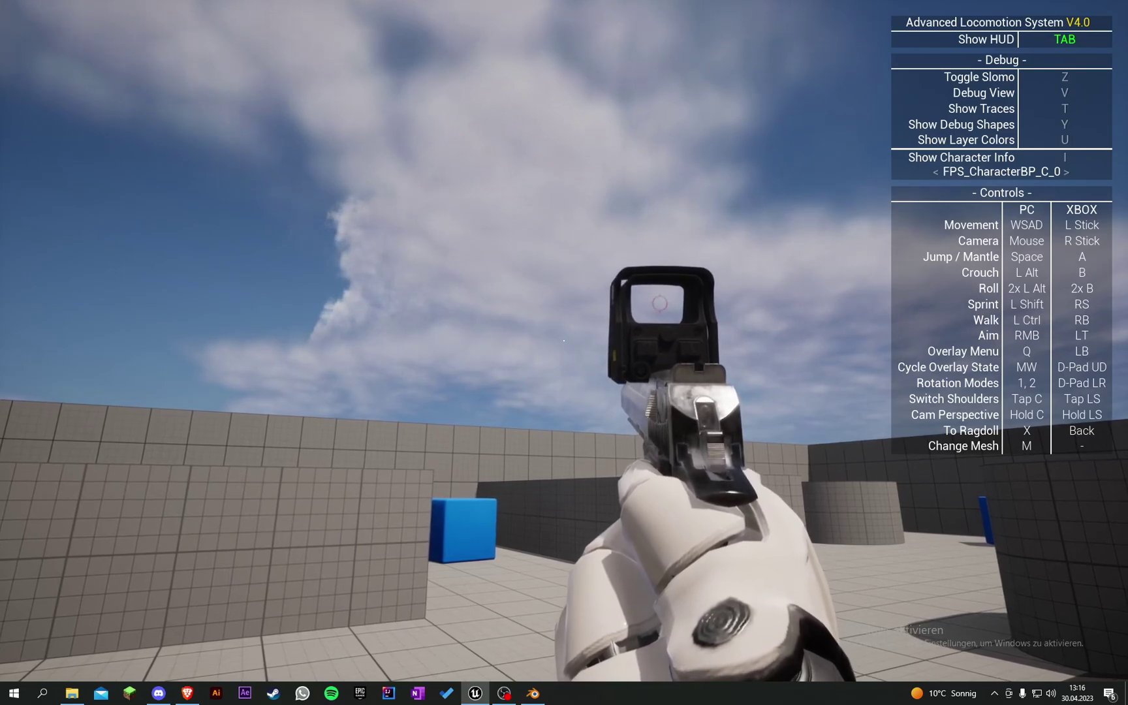
pyautogui.press('Escape')
# Save all unsaved content, including the DesertEagle Idle montage.
pyautogui.click(138, 455)
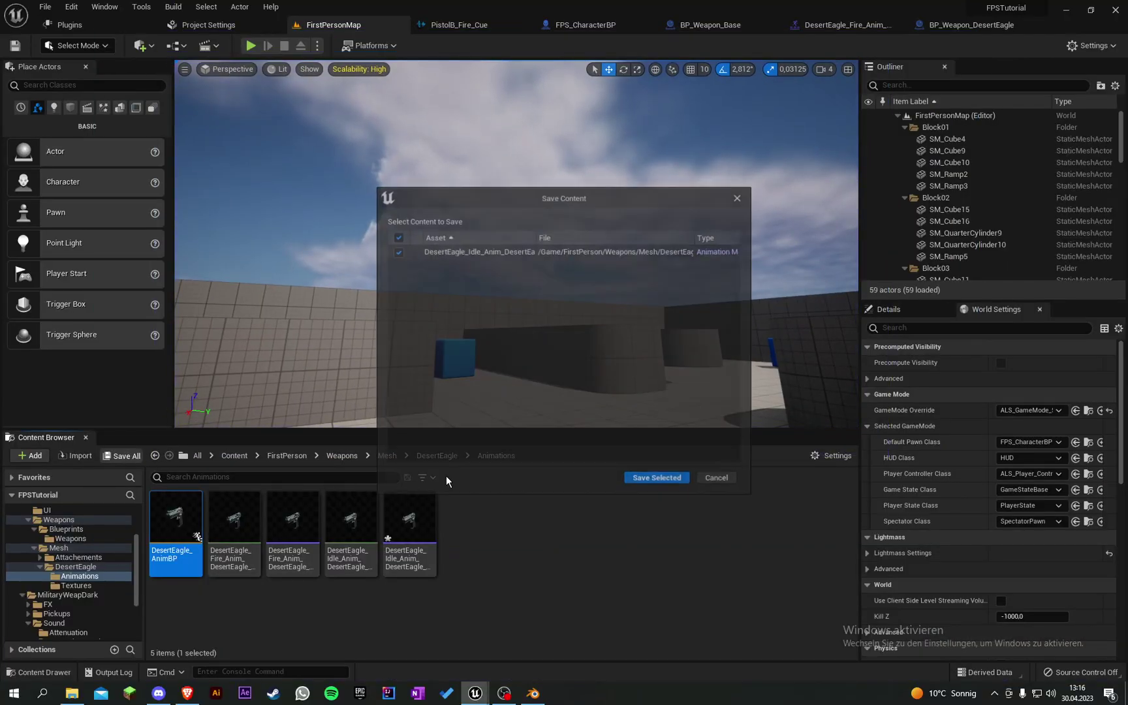
pyautogui.click(672, 479)
pyautogui.click(606, 558)
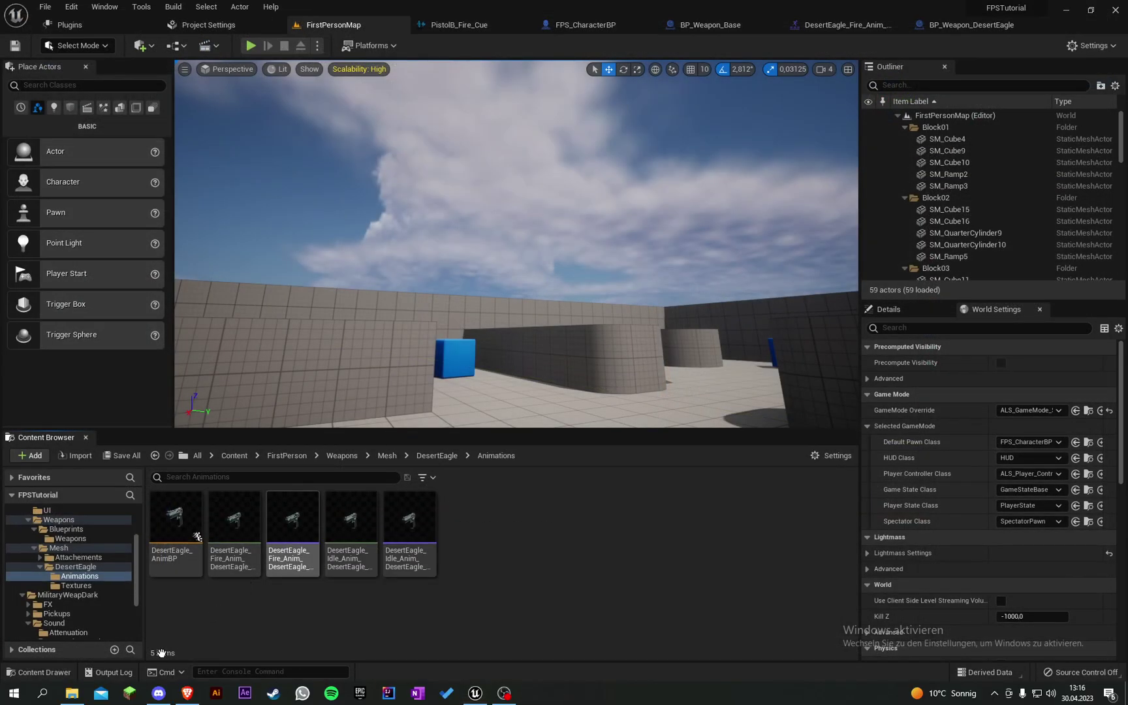
# Open FP Desert Eagle Animations.blend from the FP Animations > Desert Eagle folder in Blender.
pyautogui.click(72, 693)
pyautogui.click(292, 122)
pyautogui.click(291, 121)
pyautogui.doubleClick(337, 157)
pyautogui.doubleClick(351, 161)
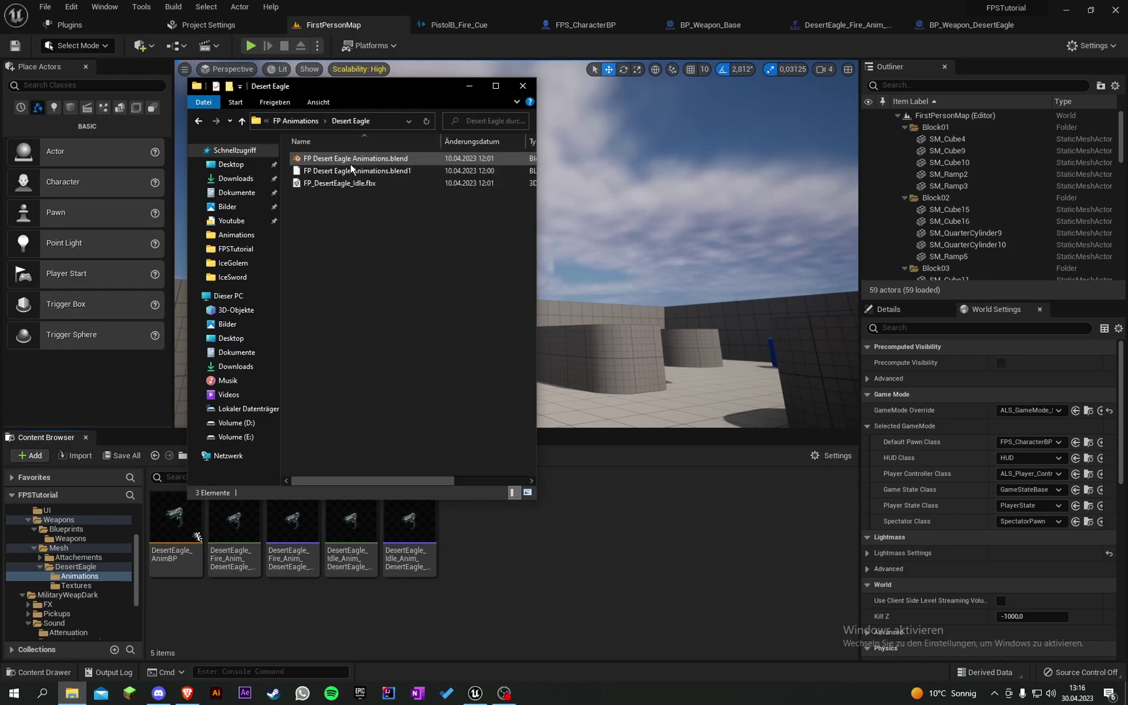
pyautogui.doubleClick(350, 162)
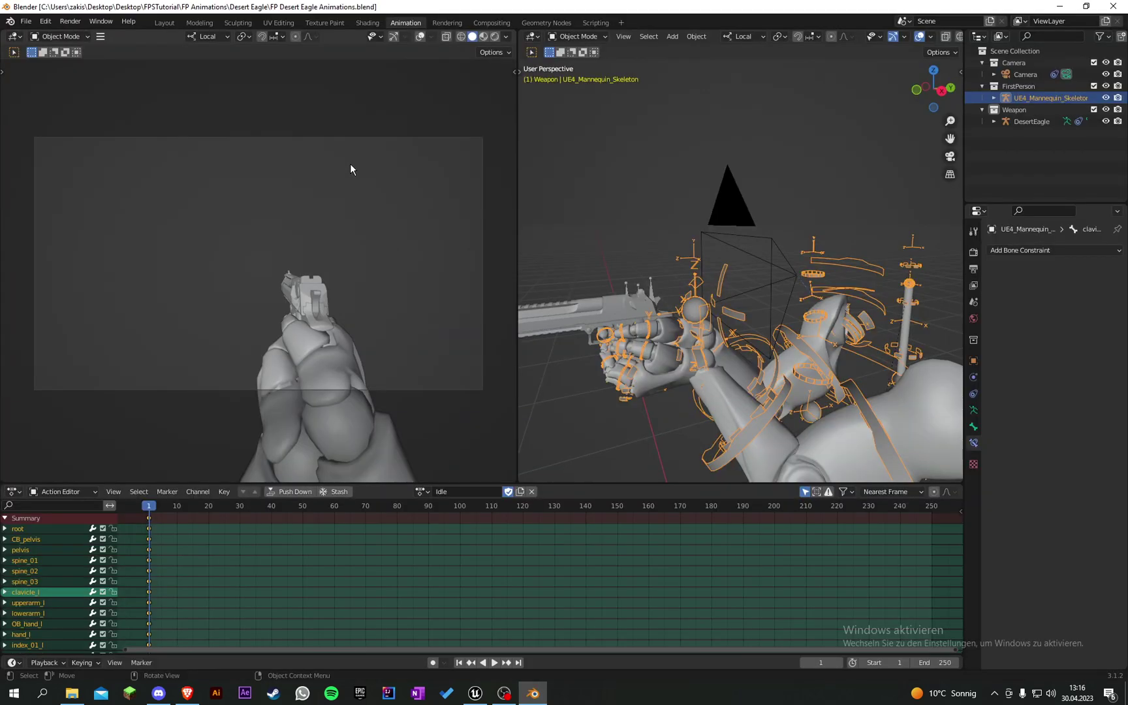
# Save the blend file and switch the UE4_Mannequin_Skeleton armature to Pose Mode.
pyautogui.moveTo(579, 144); pyautogui.dragTo(699, 214, button='middle')
pyautogui.hotkey('ctrl', 's')
pyautogui.moveTo(837, 329); pyautogui.dragTo(801, 256, button='middle')
pyautogui.click(450, 494)
pyautogui.click(425, 494)
pyautogui.click(426, 493)
pyautogui.click(425, 494)
pyautogui.moveTo(583, 259); pyautogui.dragTo(626, 285, button='middle')
pyautogui.click(649, 336)
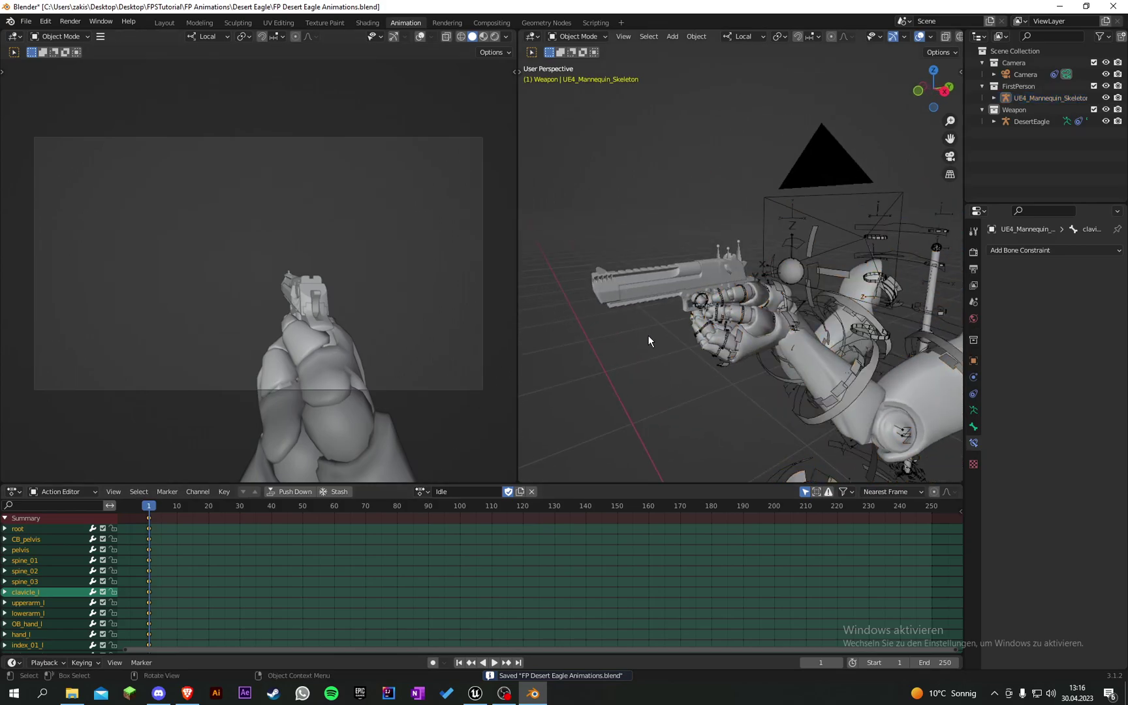
pyautogui.moveTo(649, 335)
pyautogui.mouseDown(button='middle')
pyautogui.moveTo(605, 292)
pyautogui.moveTo(647, 322)
pyautogui.moveTo(684, 322)
pyautogui.moveTo(645, 335)
pyautogui.mouseUp(button='middle')
pyautogui.click(651, 317)
pyautogui.hotkey('ctrl', 'Tab')
pyautogui.keyDown('shift'); pyautogui.moveTo(562, 124); pyautogui.dragTo(551, 95, button='middle'); pyautogui.keyUp('shift')
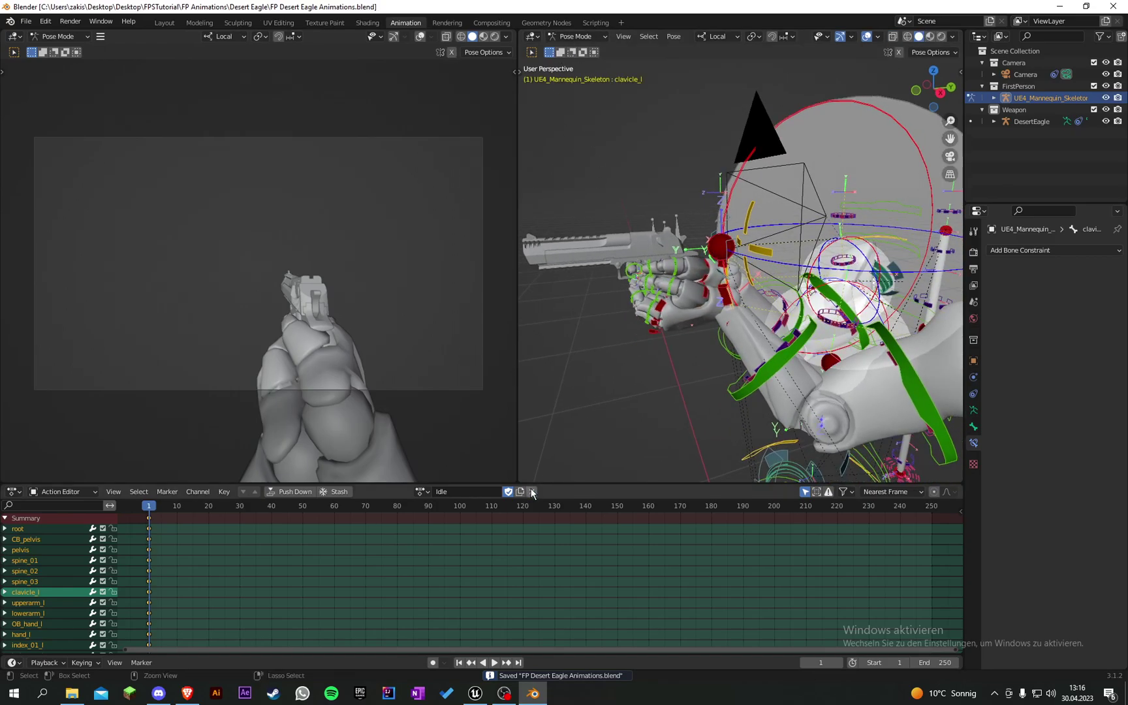
# Unlink the Idle action from the skeleton and create a new action named Fire with a fake user.
pyautogui.click(531, 491)
pyautogui.click(483, 491)
pyautogui.doubleClick(497, 491)
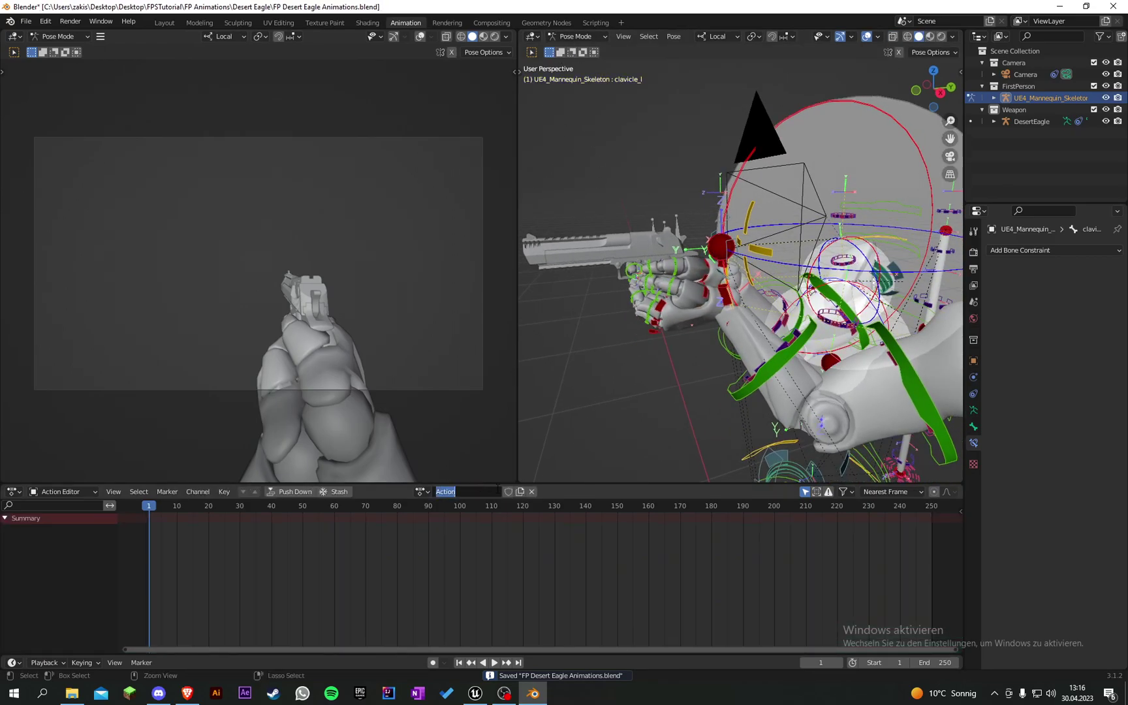
pyautogui.doubleClick(496, 489)
pyautogui.write('Fir')
pyautogui.click(508, 491)
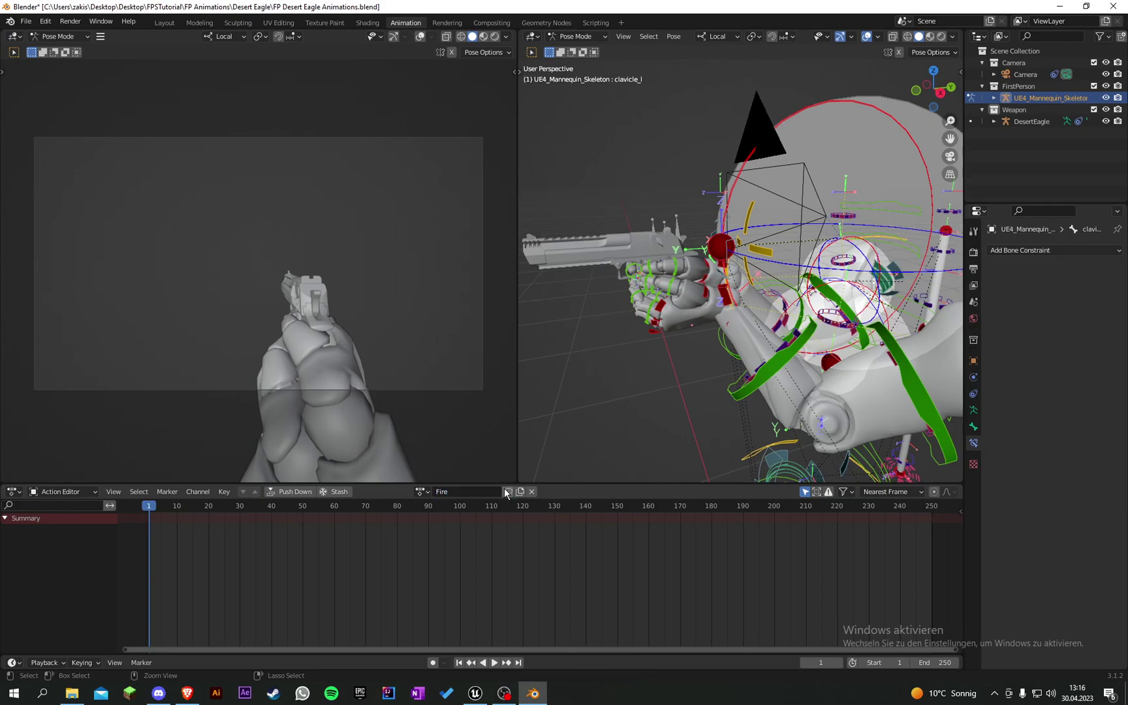
# Turn on auto keying, save, and insert Location & Rotation keyframes for all bones at frame 1 of the Fire action.
pyautogui.click(432, 663)
pyautogui.moveTo(575, 396); pyautogui.dragTo(601, 313, button='middle')
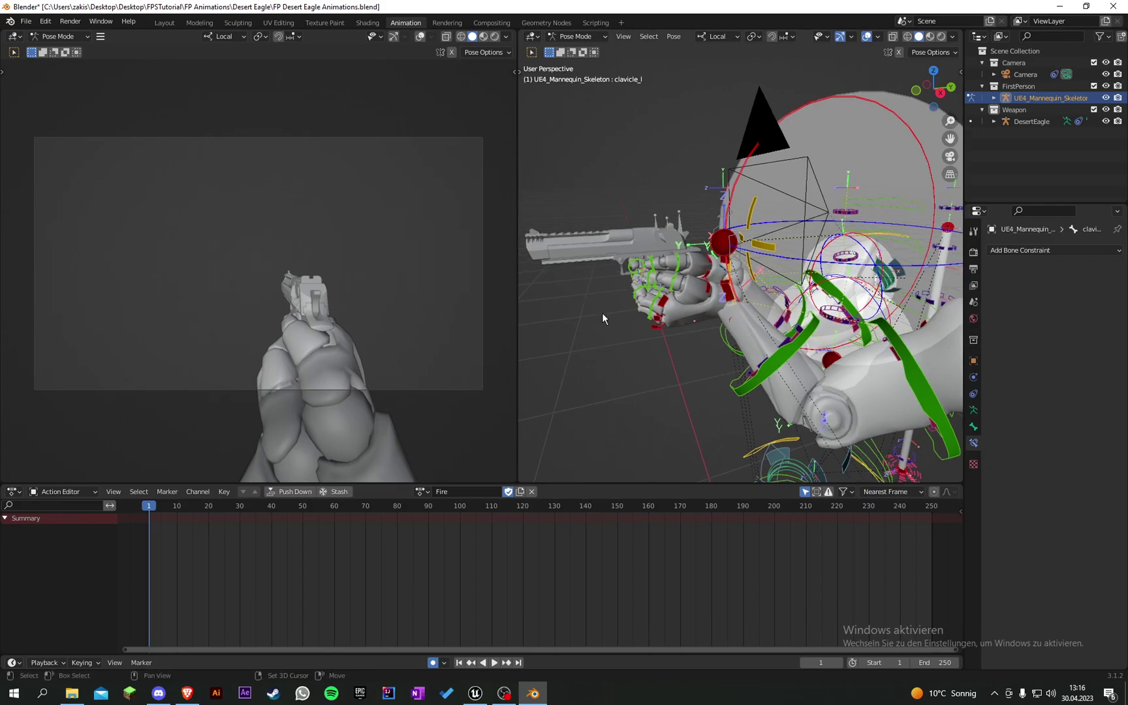
pyautogui.hotkey('ctrl', 's')
pyautogui.moveTo(597, 356); pyautogui.dragTo(633, 349, button='middle')
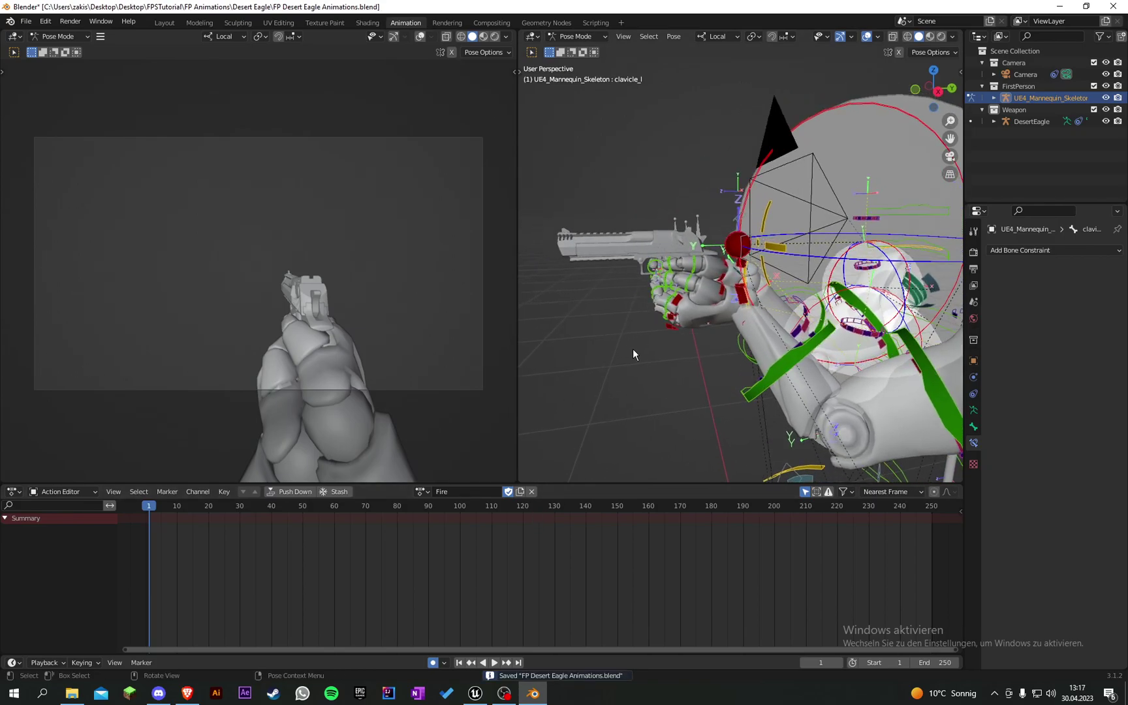
pyautogui.press('i')
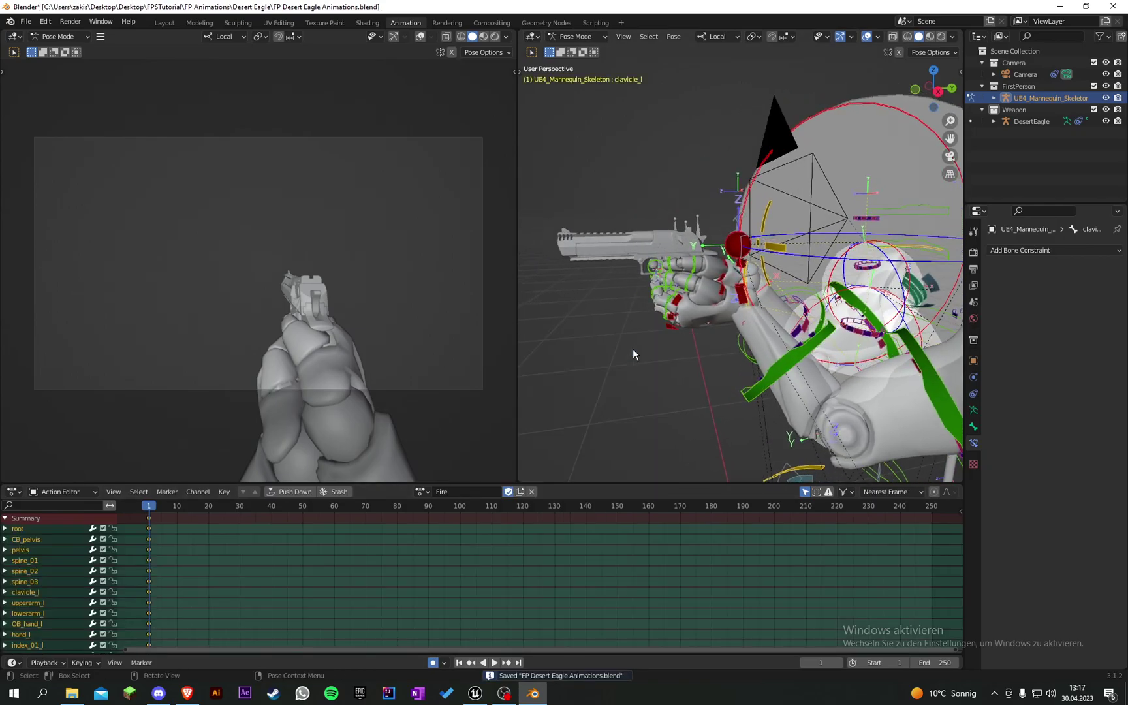
pyautogui.press('k')
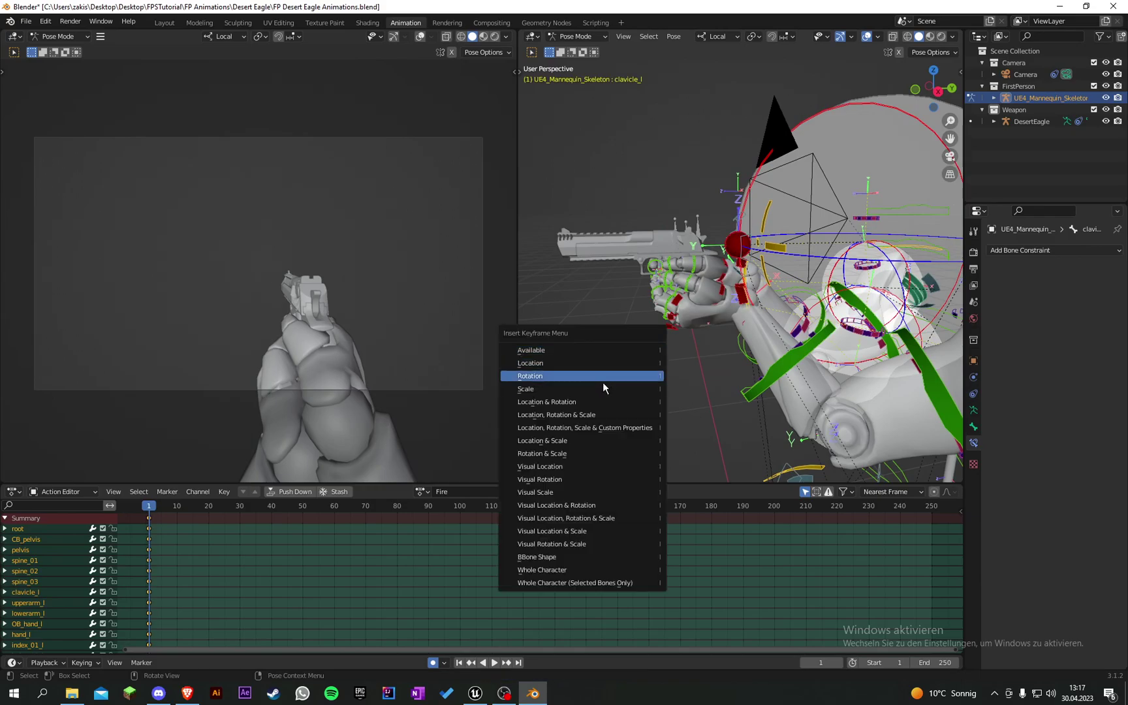
pyautogui.click(580, 403)
# Save the file, advance to frame 2 and select the right-hand control bone TB_hand_r.
pyautogui.moveTo(607, 378); pyautogui.dragTo(720, 298, button='middle')
pyautogui.hotkey('ctrl', 's')
pyautogui.click(672, 373)
pyautogui.hotkey('ctrl', 's')
pyautogui.press('Right')
pyautogui.click(685, 265)
pyautogui.hotkey('ctrl', 's')
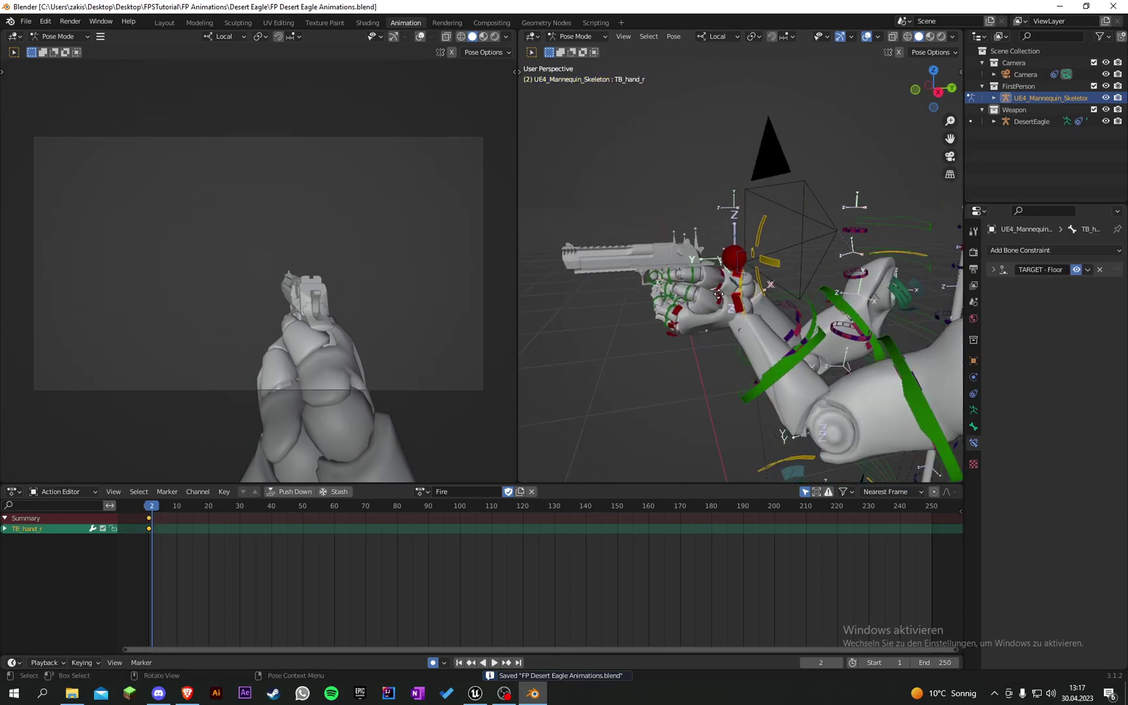
pyautogui.press('g')
pyautogui.click(723, 312)
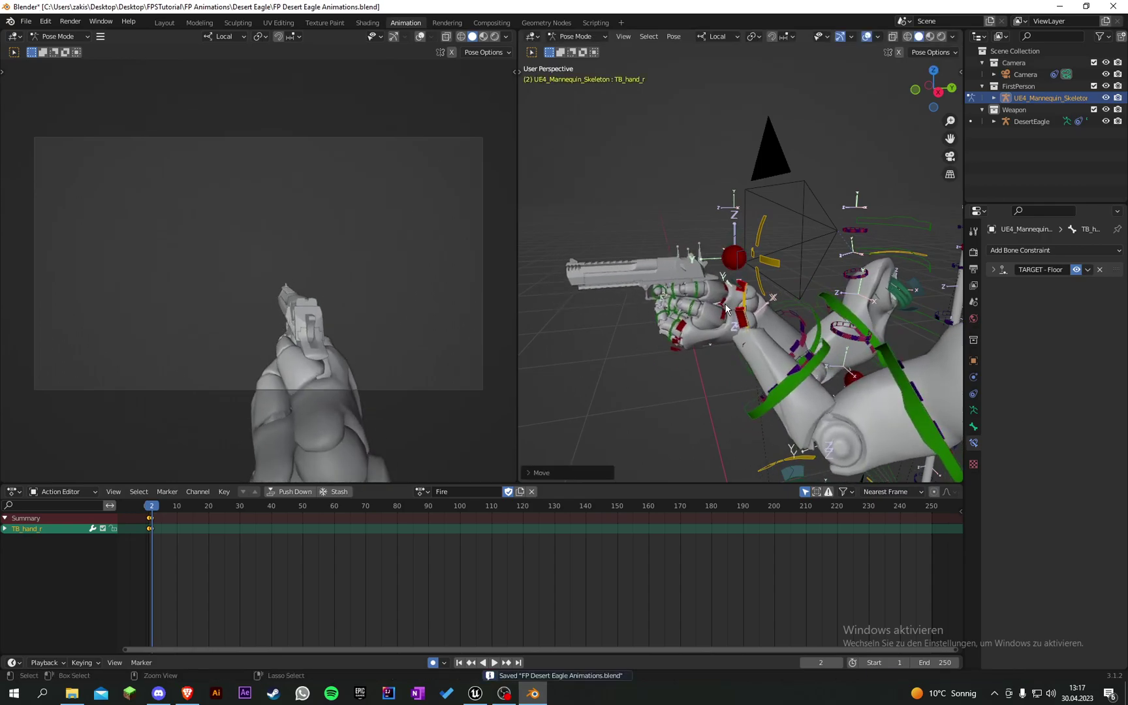
pyautogui.hotkey('ctrl', 'z')
# In the right orthographic view, rotate and move TB_hand_r at frame 2 so the pistol kicks back with its muzzle tilted up.
pyautogui.press('KP_1')
pyautogui.press('KP_3')
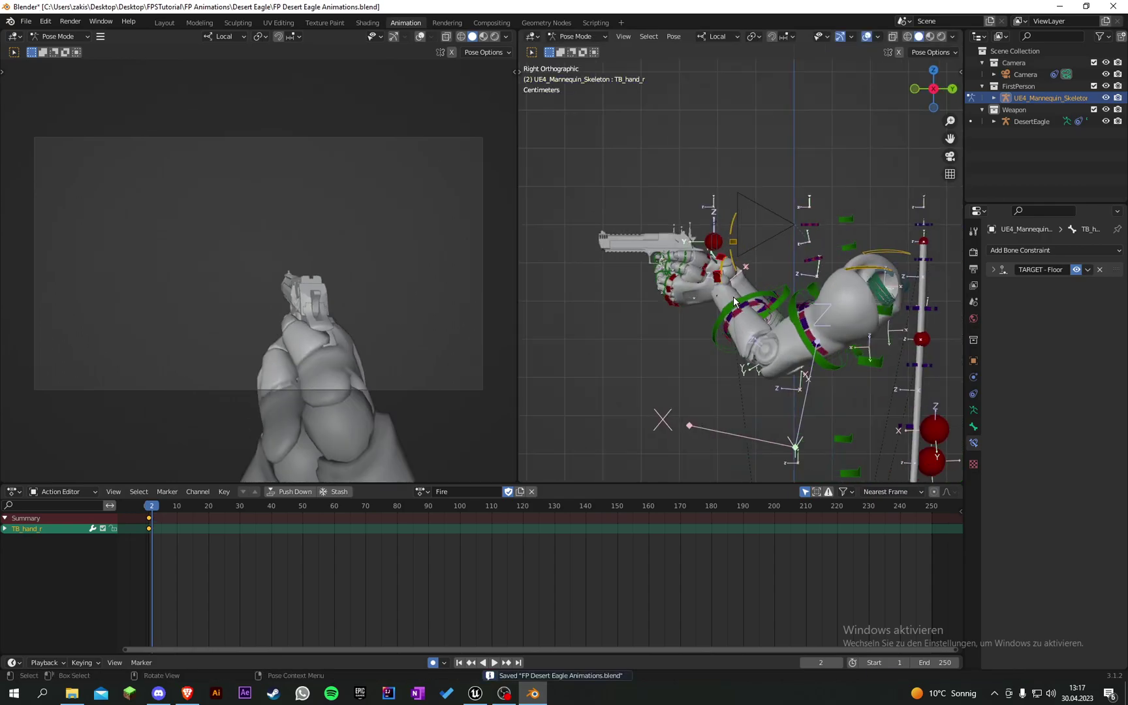
pyautogui.scroll(5, 733, 297)
pyautogui.keyDown('shift'); pyautogui.moveTo(626, 320); pyautogui.dragTo(713, 340, button='middle'); pyautogui.keyUp('shift')
pyautogui.scroll(1, 713, 340)
pyautogui.keyDown('shift'); pyautogui.moveTo(688, 265); pyautogui.dragTo(723, 291, button='middle'); pyautogui.keyUp('shift')
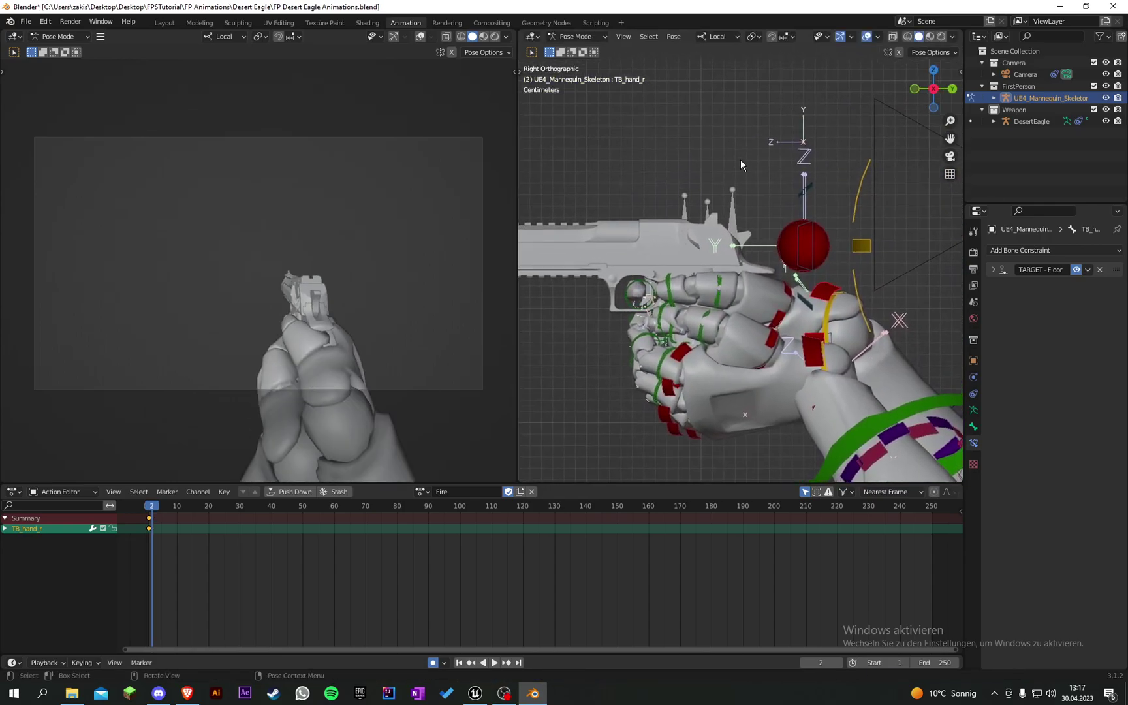
pyautogui.press('r')
pyautogui.click(774, 172)
pyautogui.press('g')
pyautogui.click(794, 212)
pyautogui.press('r')
pyautogui.click(803, 200)
pyautogui.press('g')
pyautogui.click(805, 211)
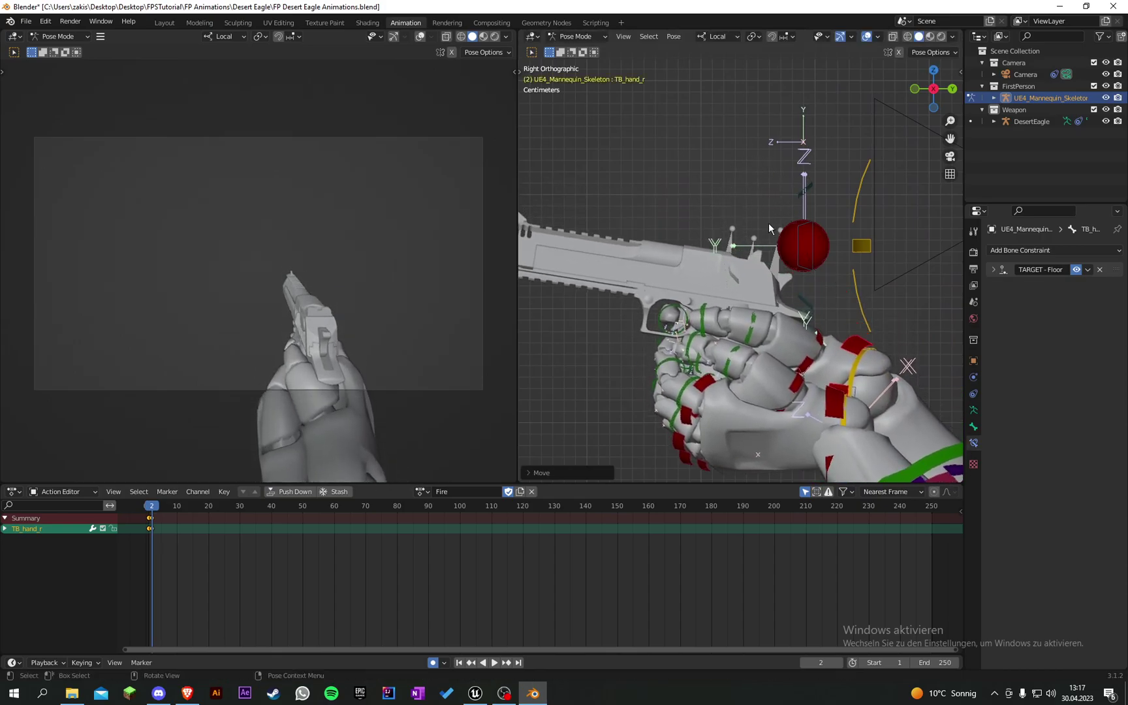
pyautogui.scroll(-3, 704, 212)
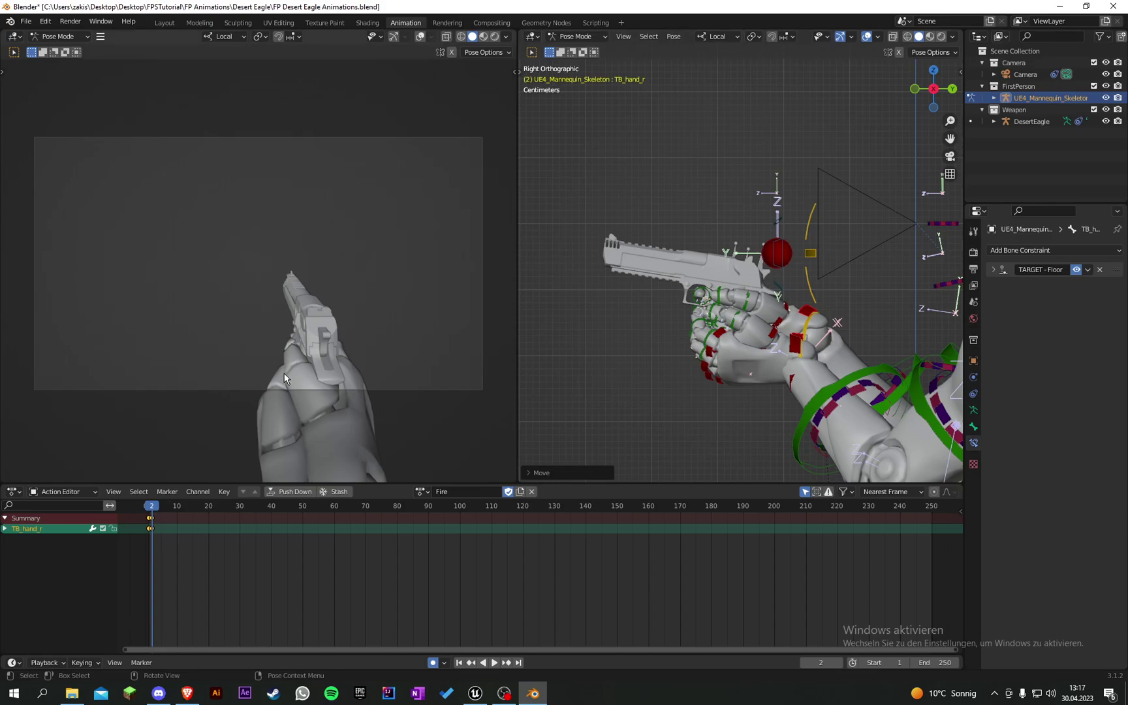
# Copy TB_hand_r's frame 1 keyframe to frame 6 so the hand returns to its starting pose.
pyautogui.click(149, 526)
pyautogui.click(151, 528)
pyautogui.press('space')
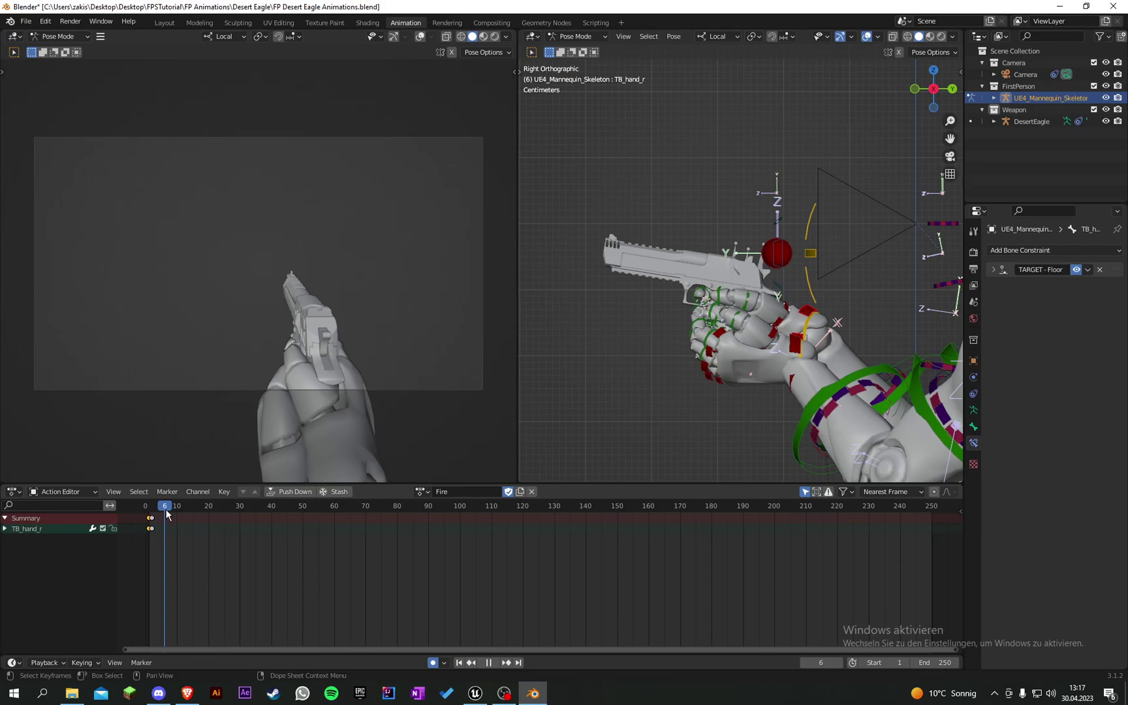
pyautogui.press('space')
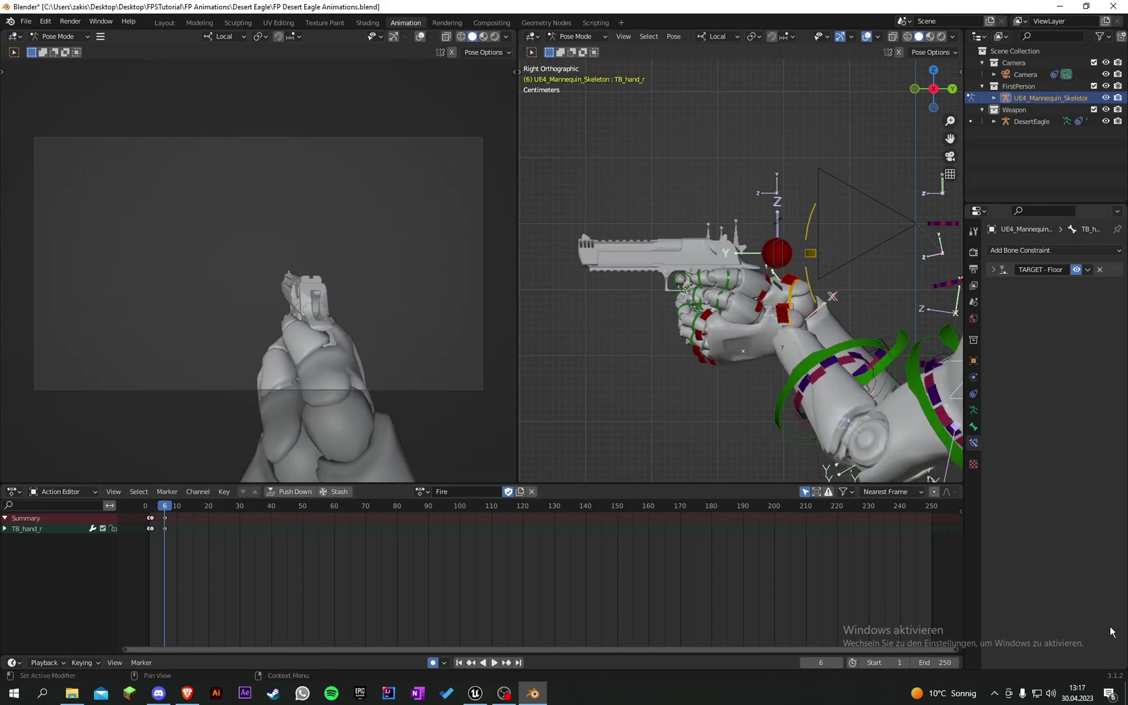
# Set the animation's end frame to 6 and play the Fire action back.
pyautogui.click(957, 664)
pyautogui.write('6')
pyautogui.press('Return')
pyautogui.press('space')
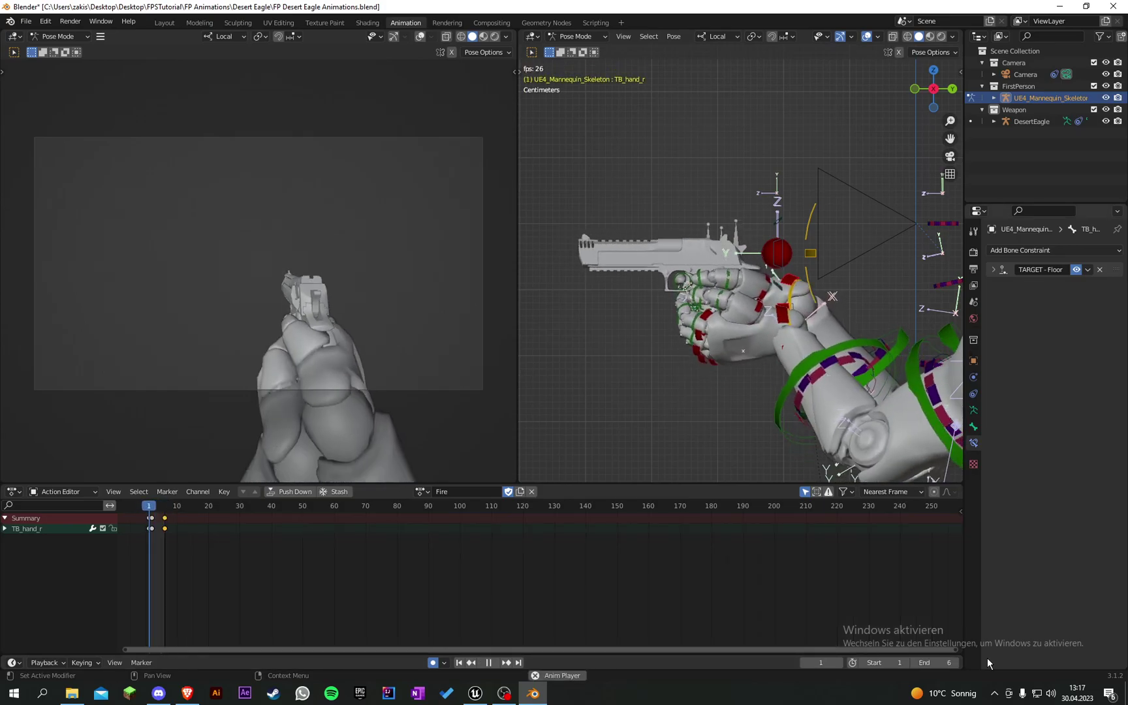
pyautogui.press('space')
# Move TB_hand_r farther back toward the camera at frame 2, play the recoil back and save the file.
pyautogui.press('Down')
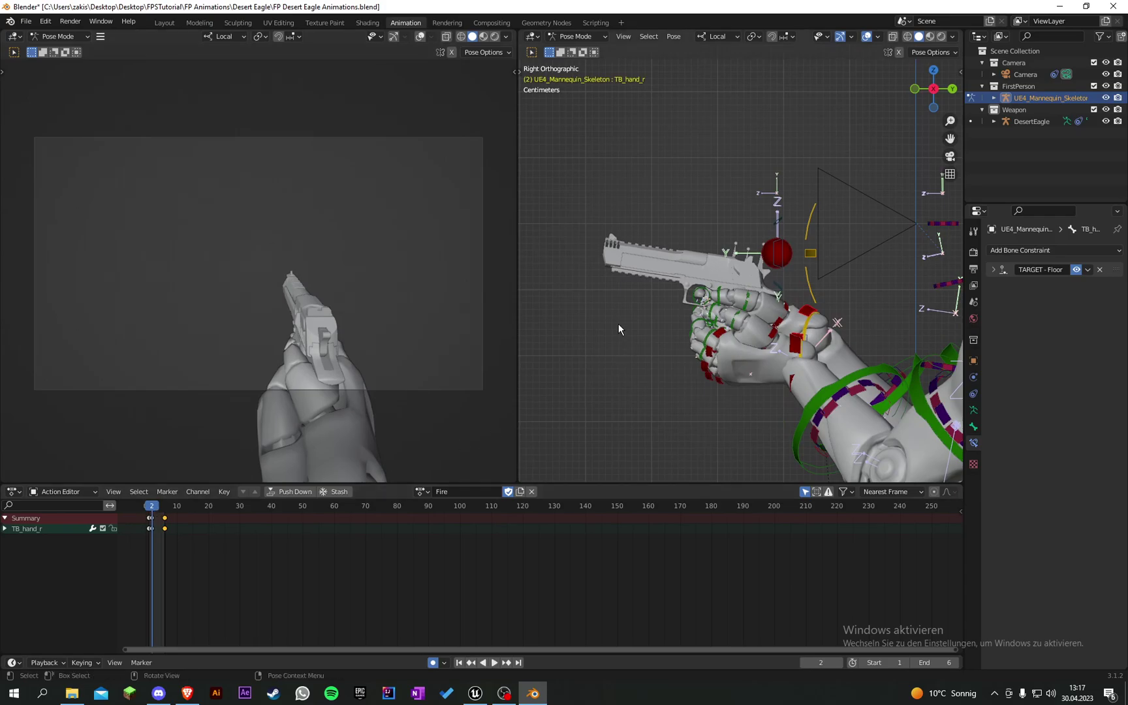
pyautogui.press('g')
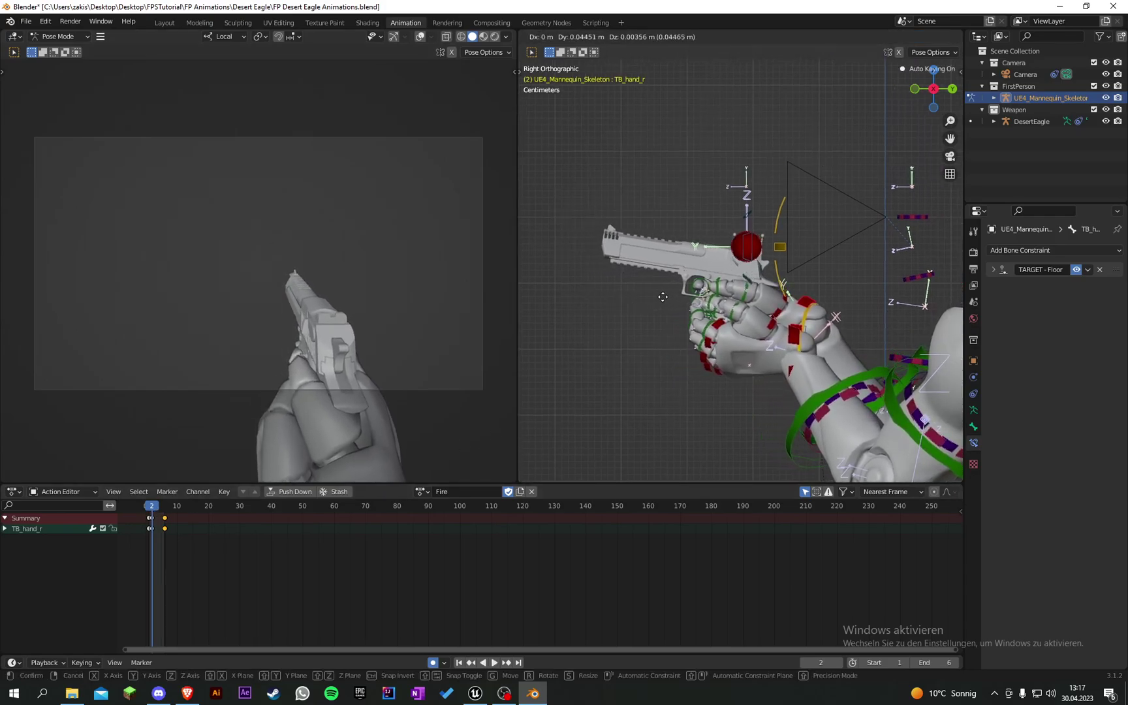
pyautogui.click(689, 285)
pyautogui.press('space')
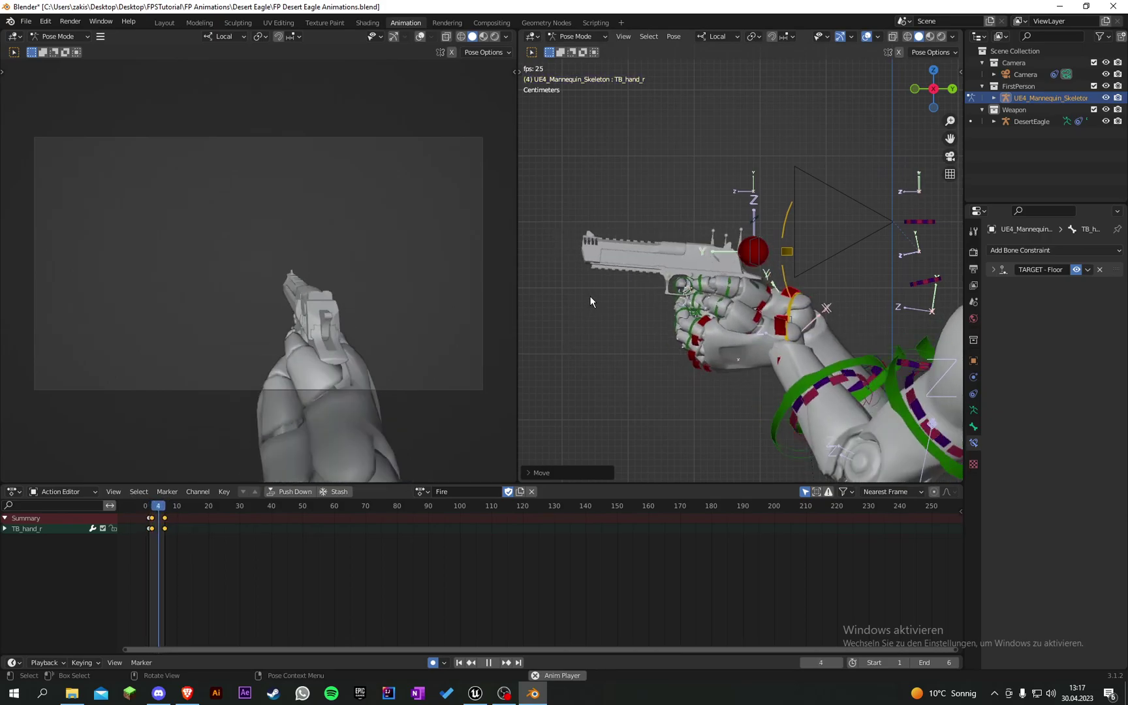
pyautogui.press('space')
pyautogui.hotkey('ctrl', 's')
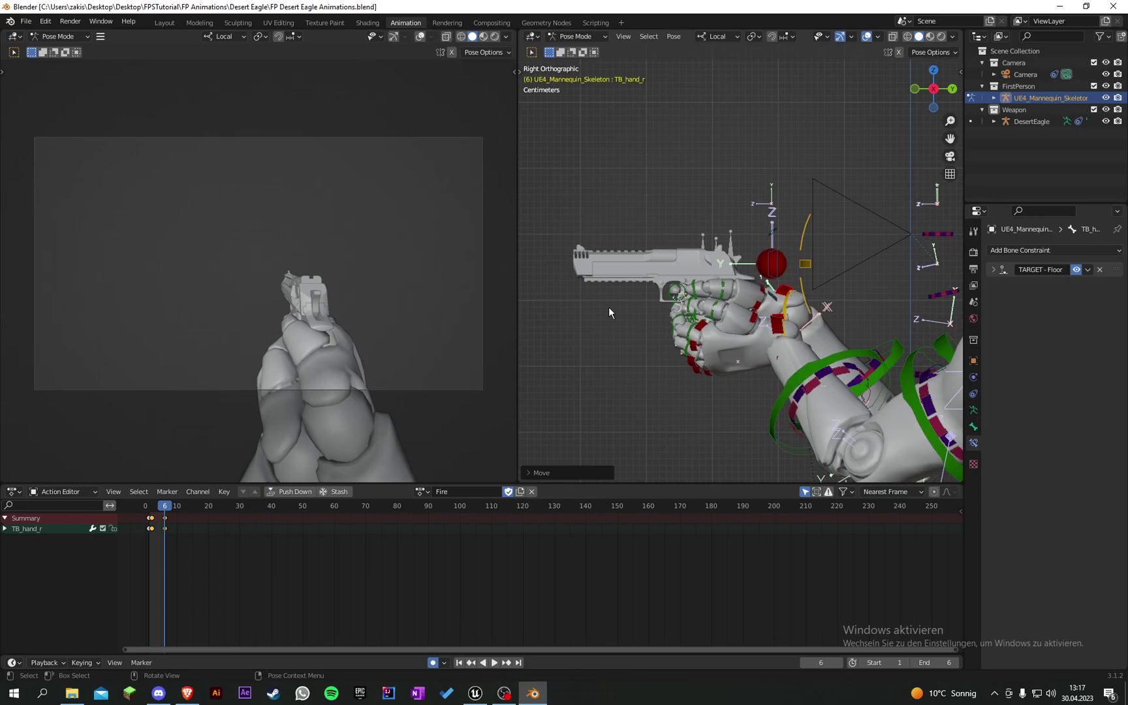
# Save the file and export the Fire action with the Mr Mannequins FBX exporter as FP_DesertEagle_Fire.fbx.
pyautogui.keyDown('shift'); pyautogui.moveTo(637, 226); pyautogui.dragTo(622, 216, button='middle'); pyautogui.keyUp('shift')
pyautogui.hotkey('ctrl', 's')
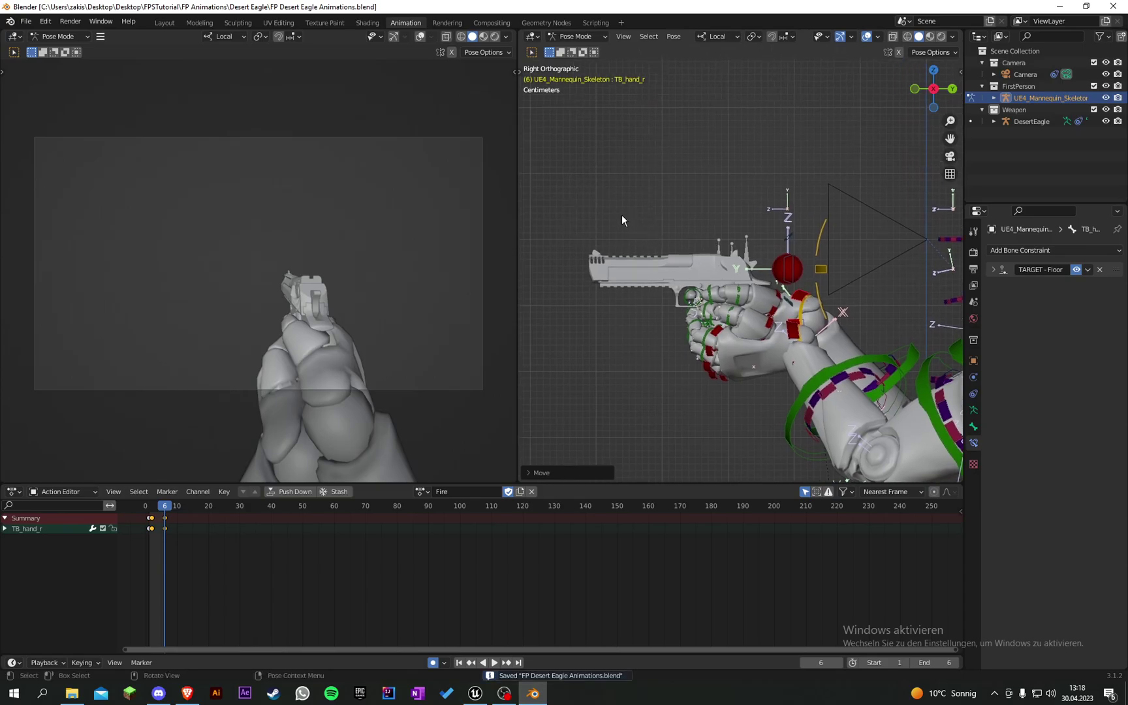
pyautogui.click(26, 21)
pyautogui.moveTo(62, 192)
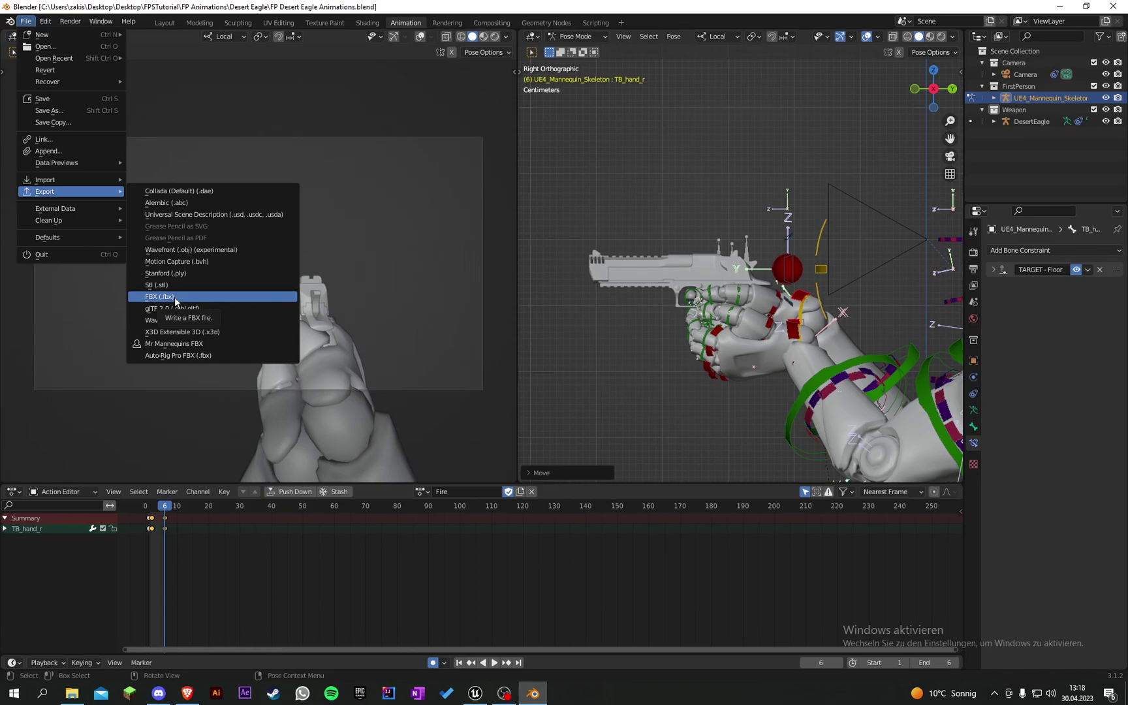
pyautogui.click(205, 343)
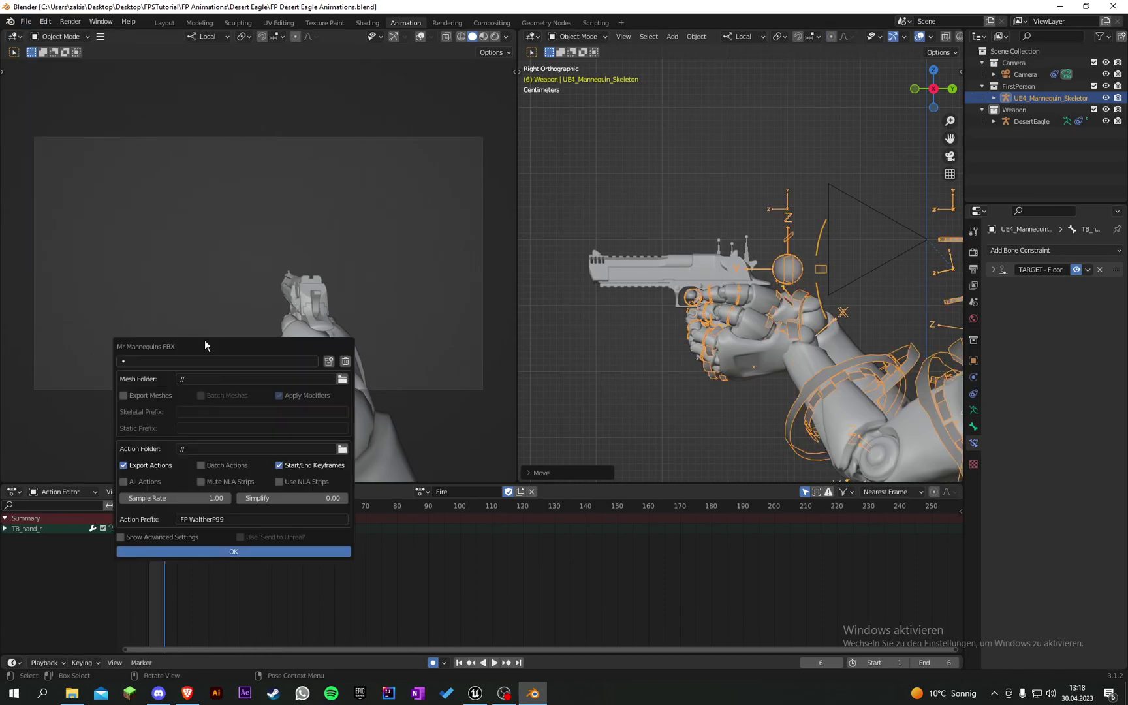
pyautogui.click(244, 517)
pyautogui.click(227, 515)
pyautogui.press('BackSpace')
pyautogui.click(258, 551)
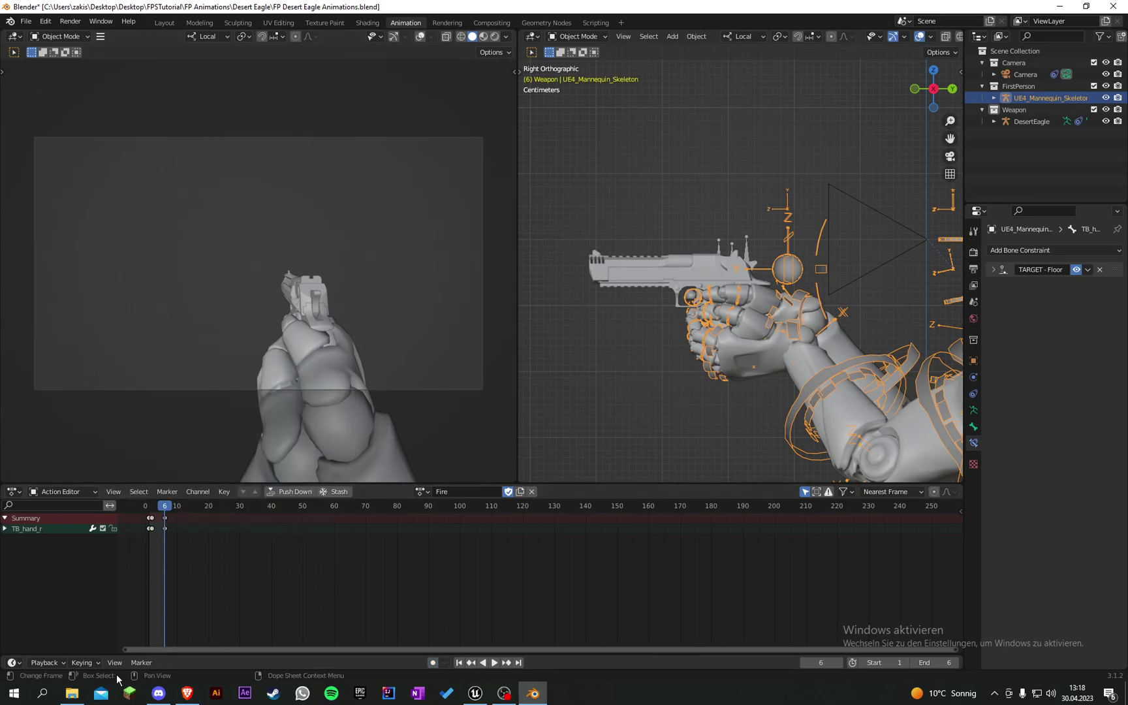
# Check the exported file in Explorer, switch to Unreal and open FirstPerson > Mesh > FirstPersonArms > Animations > DesertEagle.
pyautogui.click(72, 693)
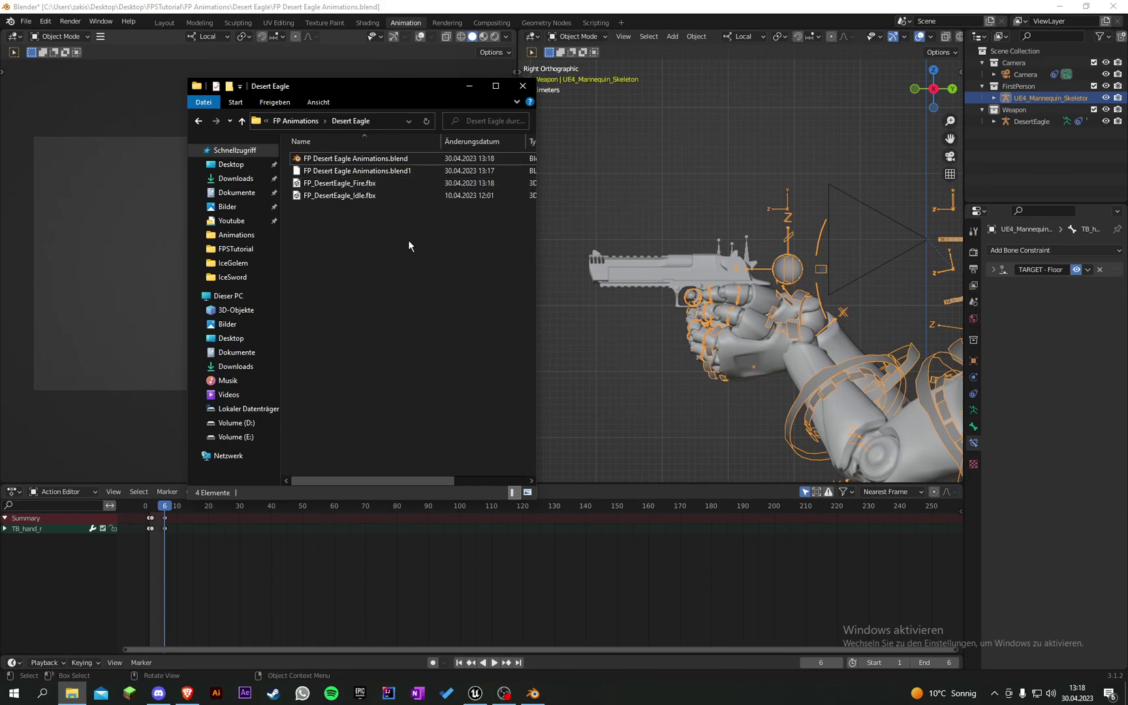
pyautogui.click(463, 689)
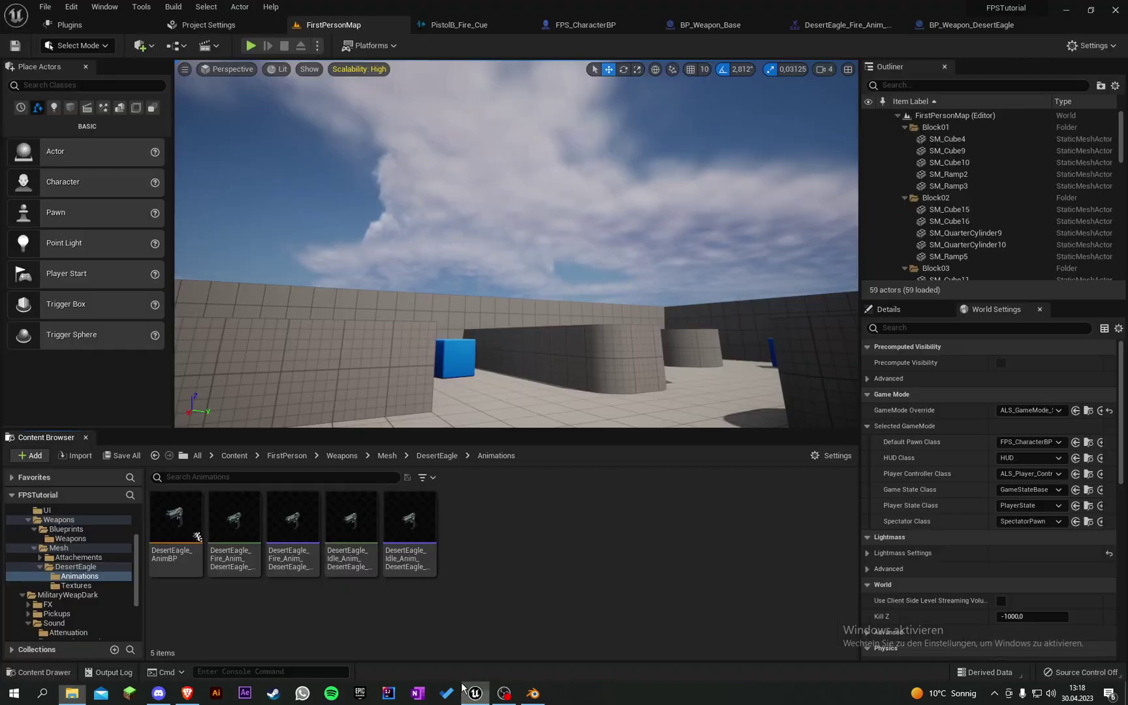
pyautogui.click(287, 456)
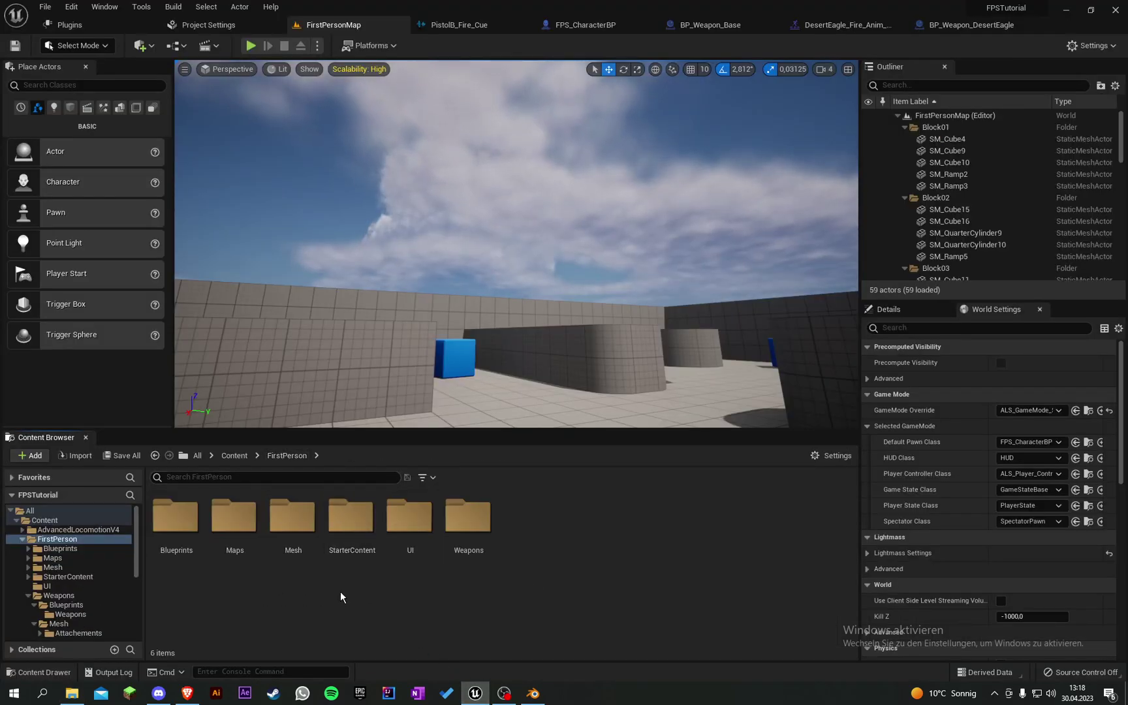
pyautogui.doubleClick(303, 569)
pyautogui.click(185, 555)
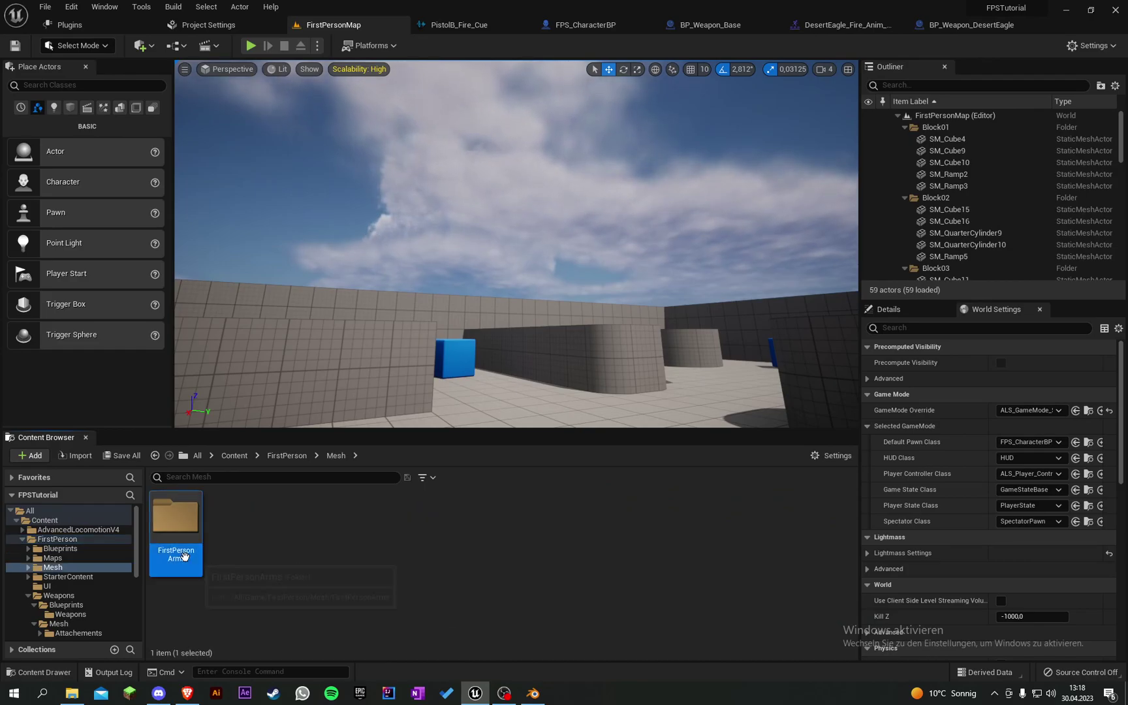
pyautogui.doubleClick(184, 555)
pyautogui.doubleClick(176, 525)
pyautogui.doubleClick(176, 526)
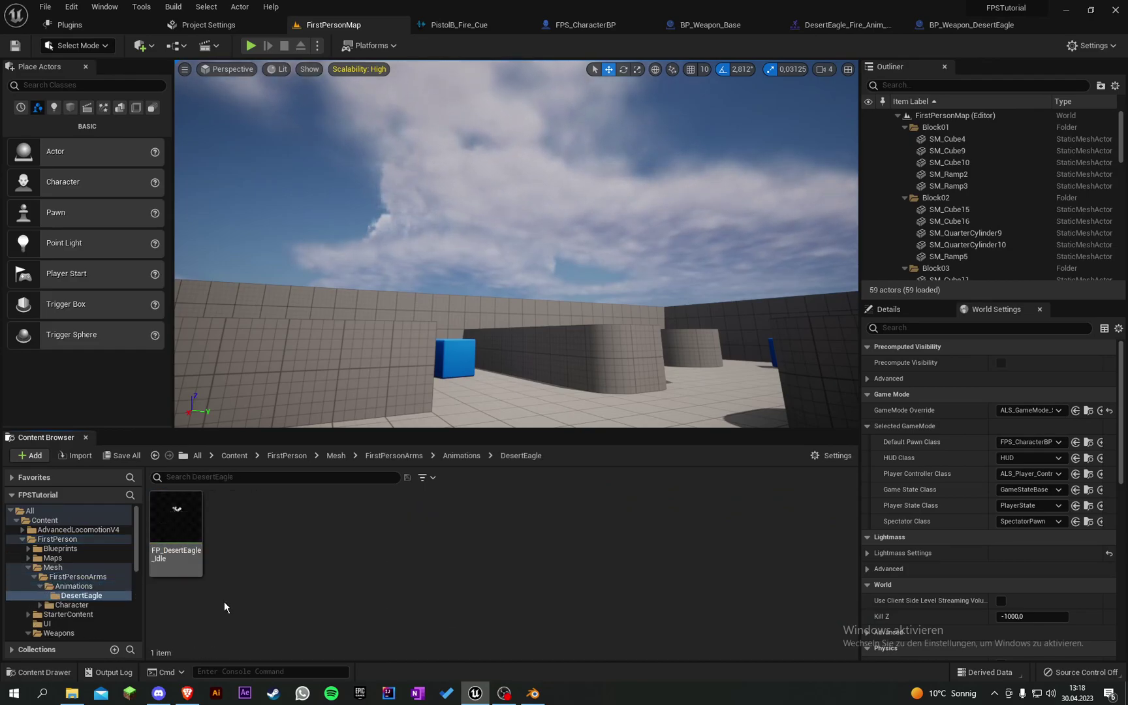
# Import FP_DesertEagle_Fire.fbx into the DesertEagle animation folder using the SK_Mannequin_Arms skeleton.
pyautogui.click(84, 693)
pyautogui.click(353, 183)
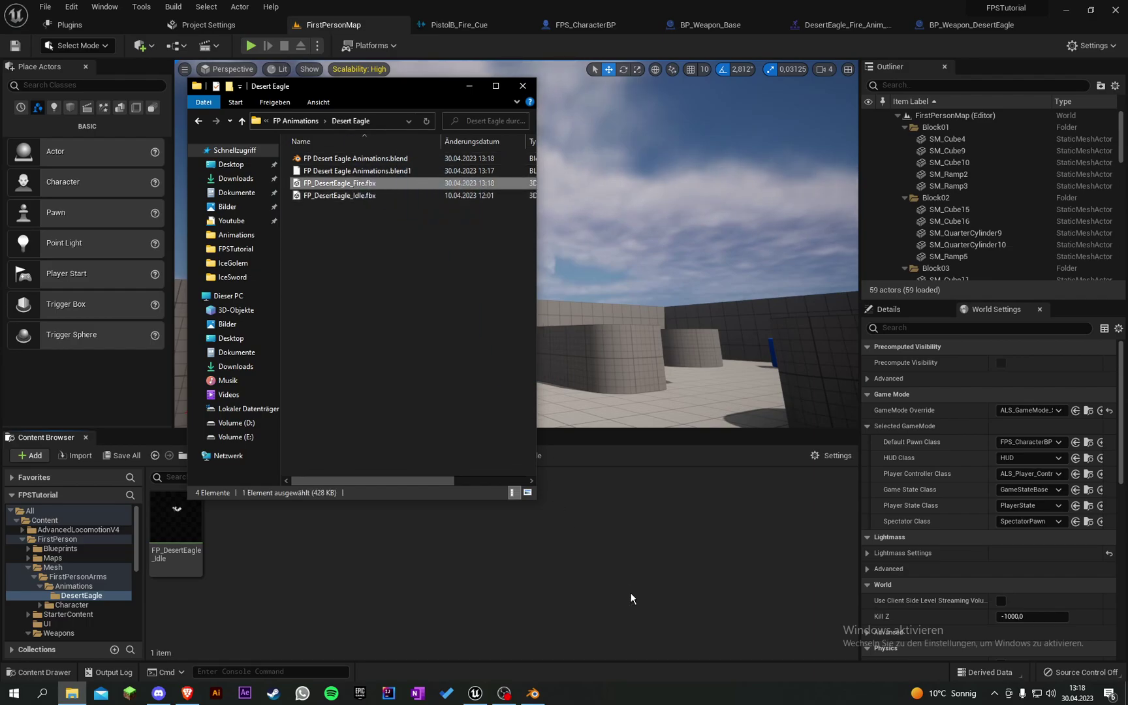
pyautogui.click(624, 206)
pyautogui.write('arms')
pyautogui.click(646, 311)
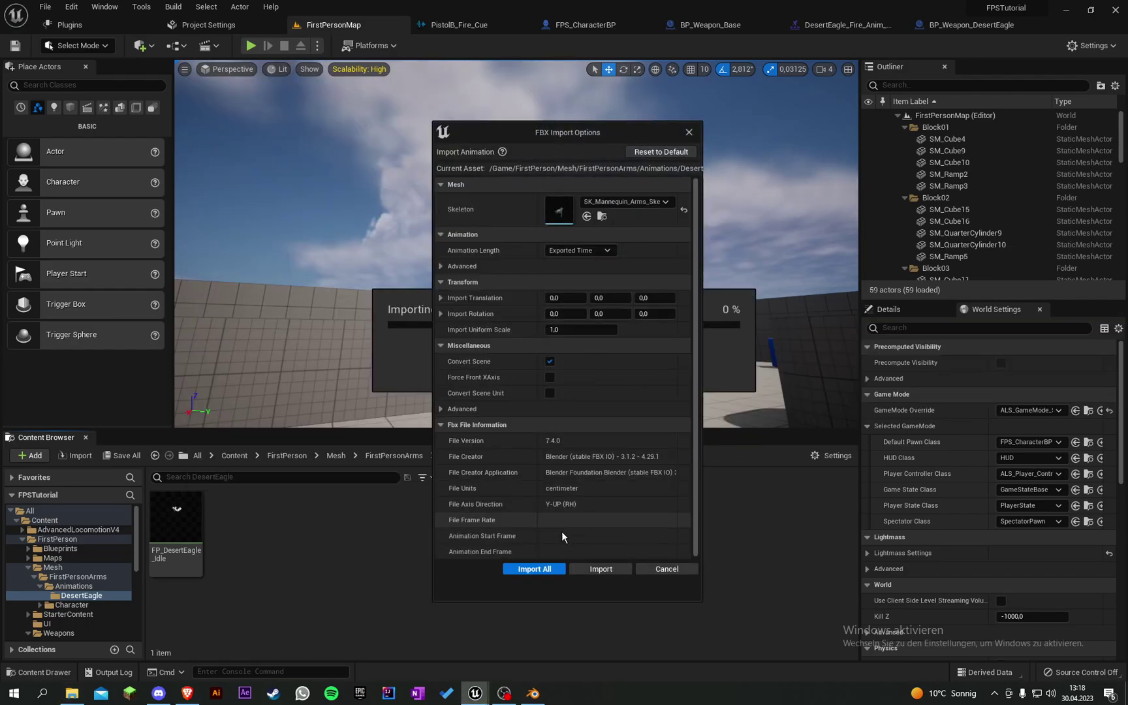
pyautogui.click(515, 568)
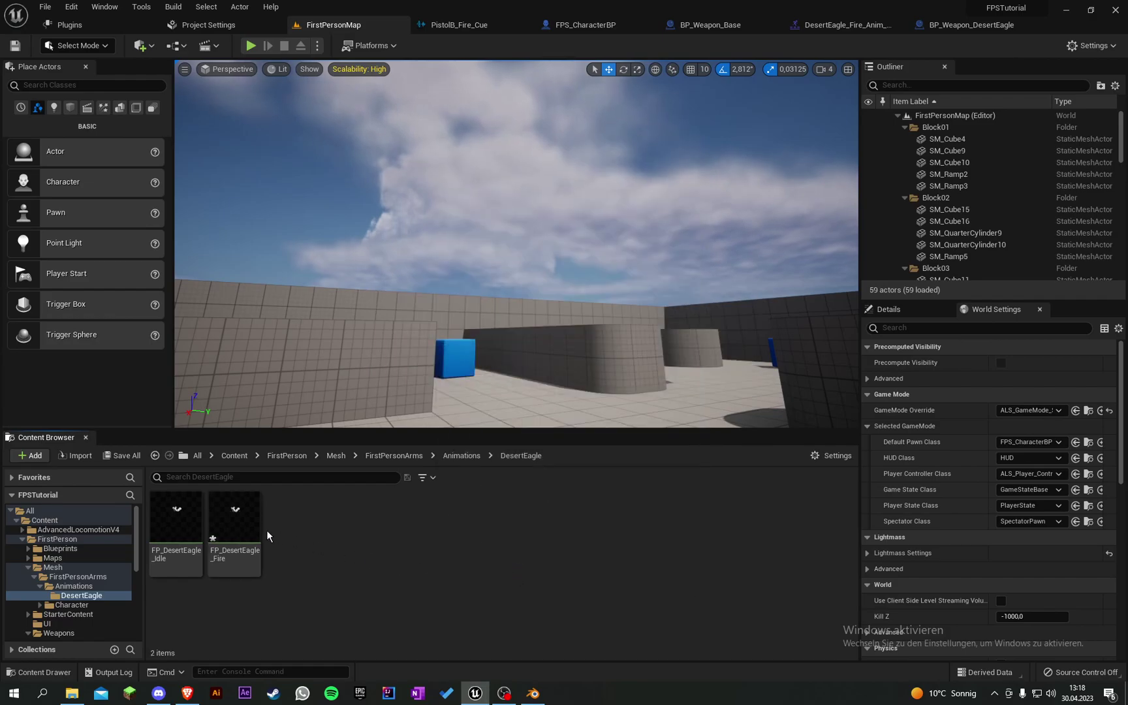
# Preview FP_DesertEagle_Fire, create an AnimMontage from it and open the montage.
pyautogui.doubleClick(234, 519)
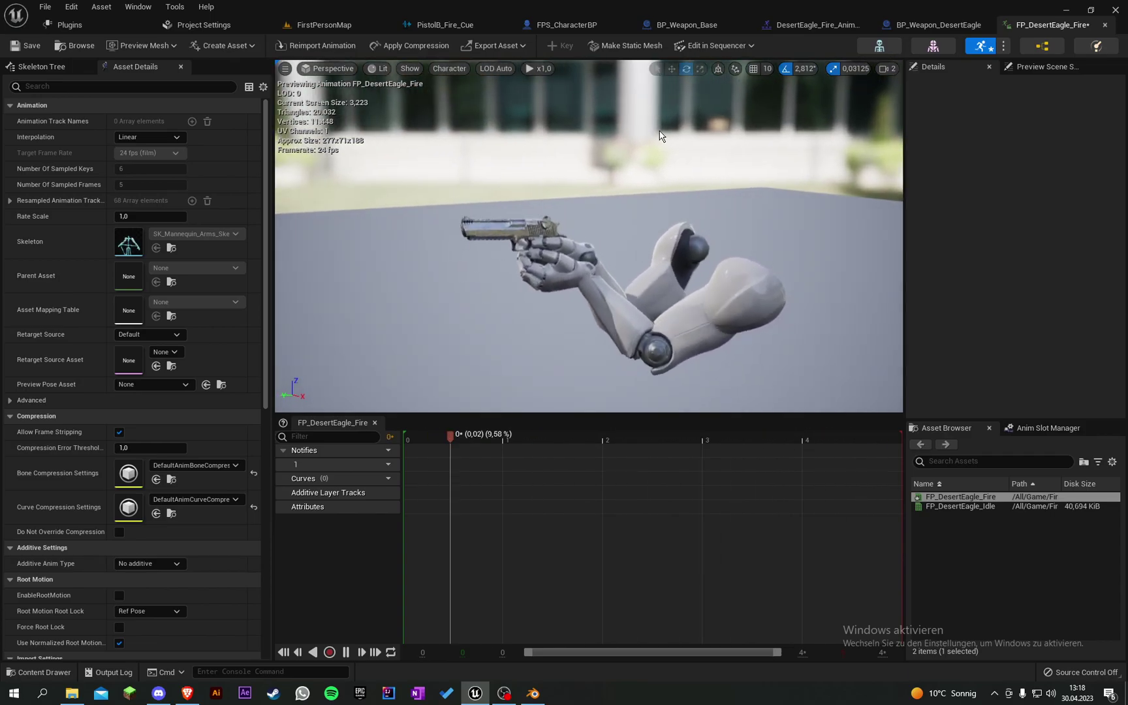
pyautogui.click(68, 50)
pyautogui.rightClick(188, 519)
pyautogui.moveTo(293, 152)
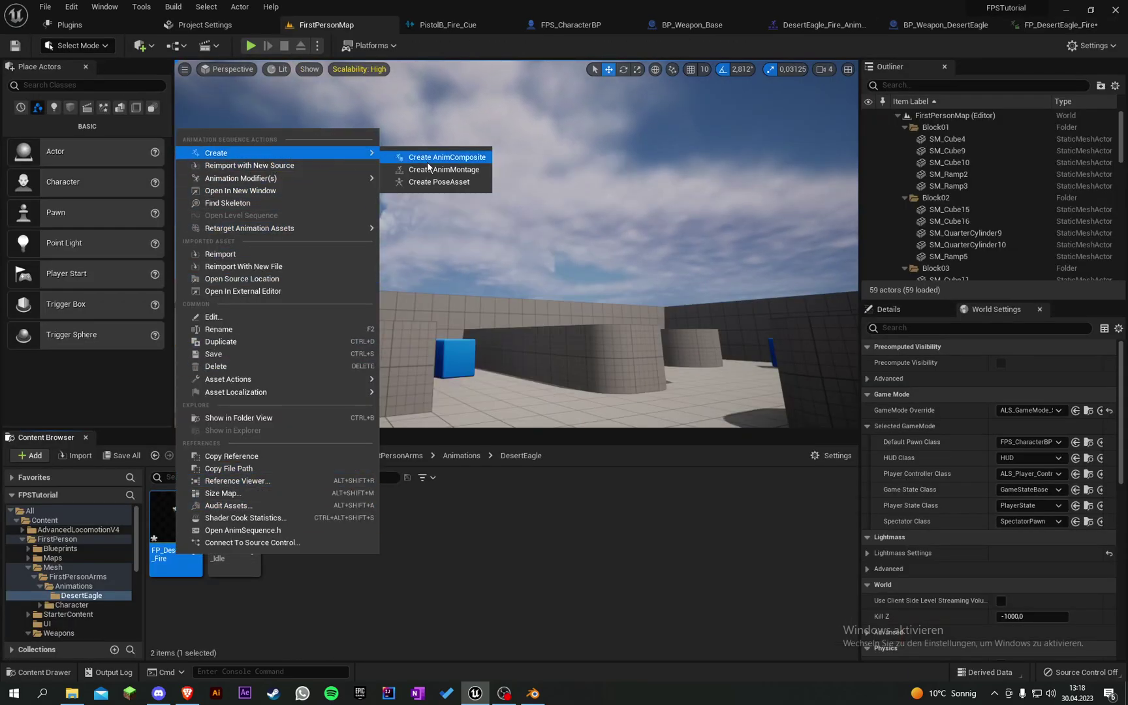
pyautogui.click(430, 169)
pyautogui.doubleClick(222, 525)
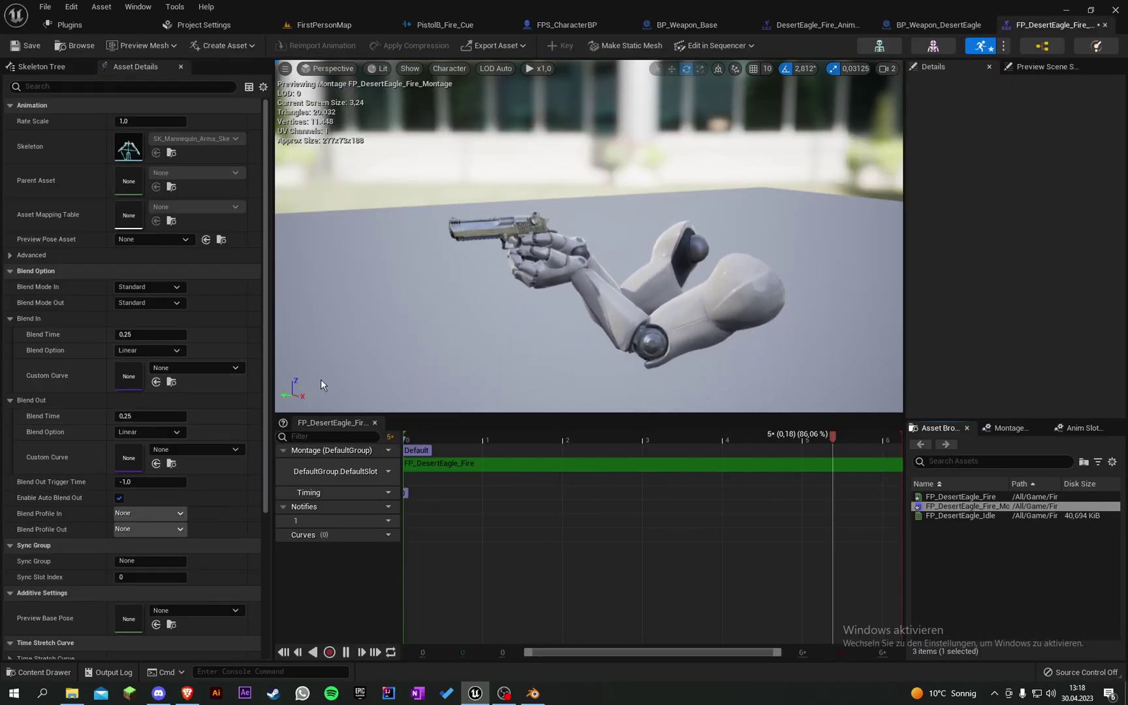
# Set the montage's Blend In and Blend Out times to 0 and save it.
pyautogui.click(131, 335)
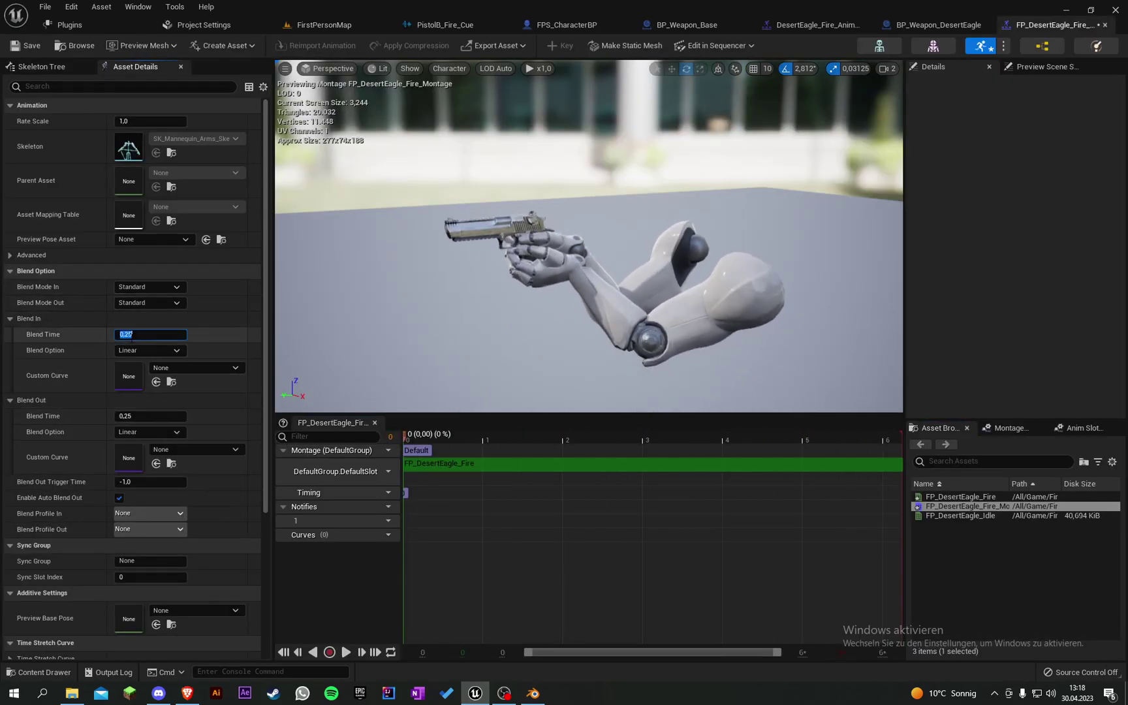
pyautogui.write('0')
pyautogui.click(153, 416)
pyautogui.write('0')
pyautogui.click(27, 45)
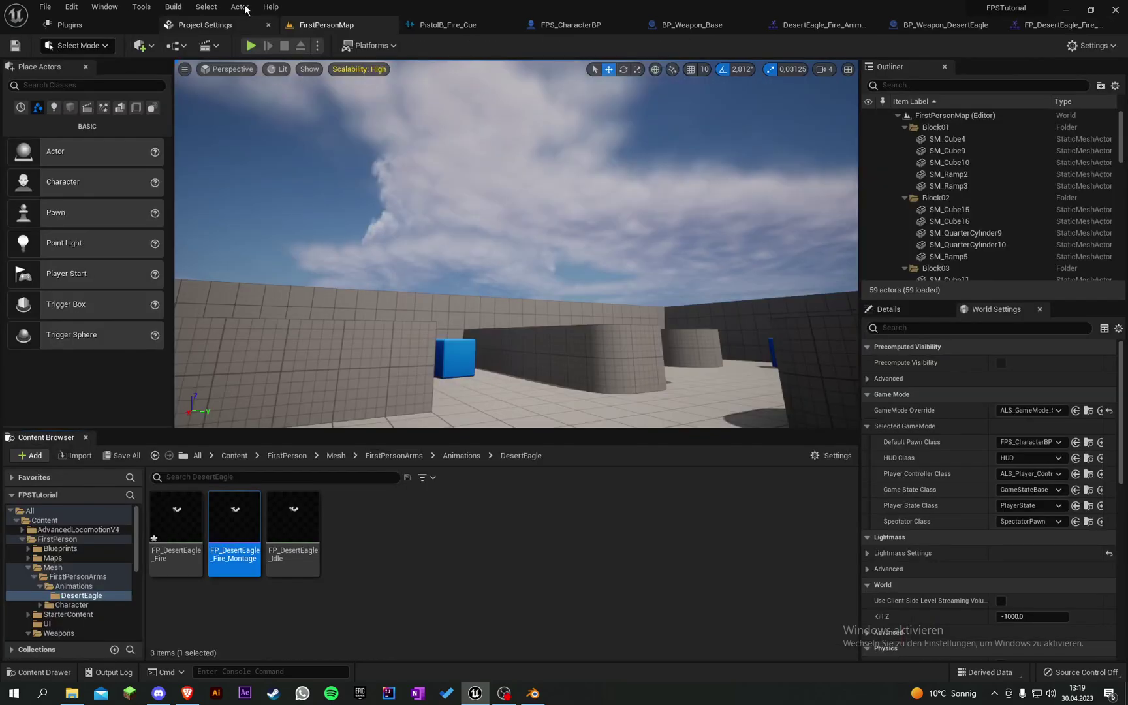
# In FPS_CharacterBP's Player Input Graph, add a Play Montage node fed by FPArms and run it after the weapon's Fire call.
pyautogui.click(548, 26)
pyautogui.moveTo(556, 188)
pyautogui.mouseDown(button='right')
pyautogui.moveTo(392, 235)
pyautogui.moveTo(403, 240)
pyautogui.mouseUp(button='right')
pyautogui.moveTo(78, 201); pyautogui.dragTo(574, 265)
pyautogui.write('play montage')
pyautogui.press('Return')
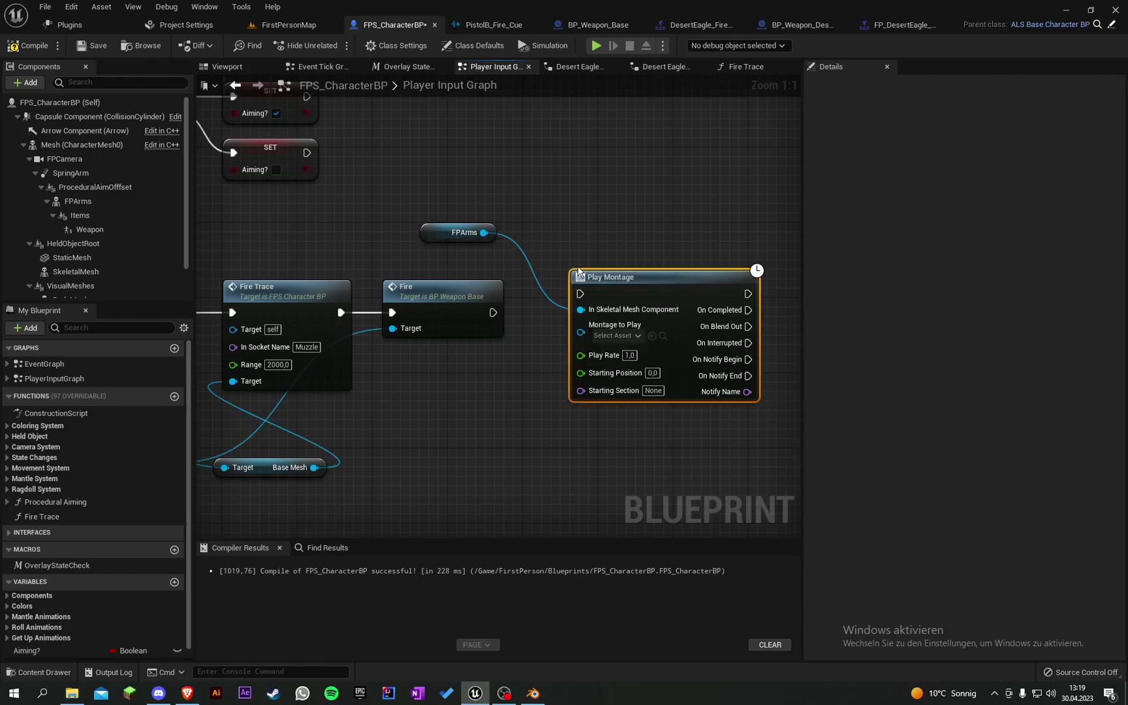
pyautogui.moveTo(493, 312); pyautogui.dragTo(579, 294)
pyautogui.moveTo(660, 295); pyautogui.dragTo(633, 313)
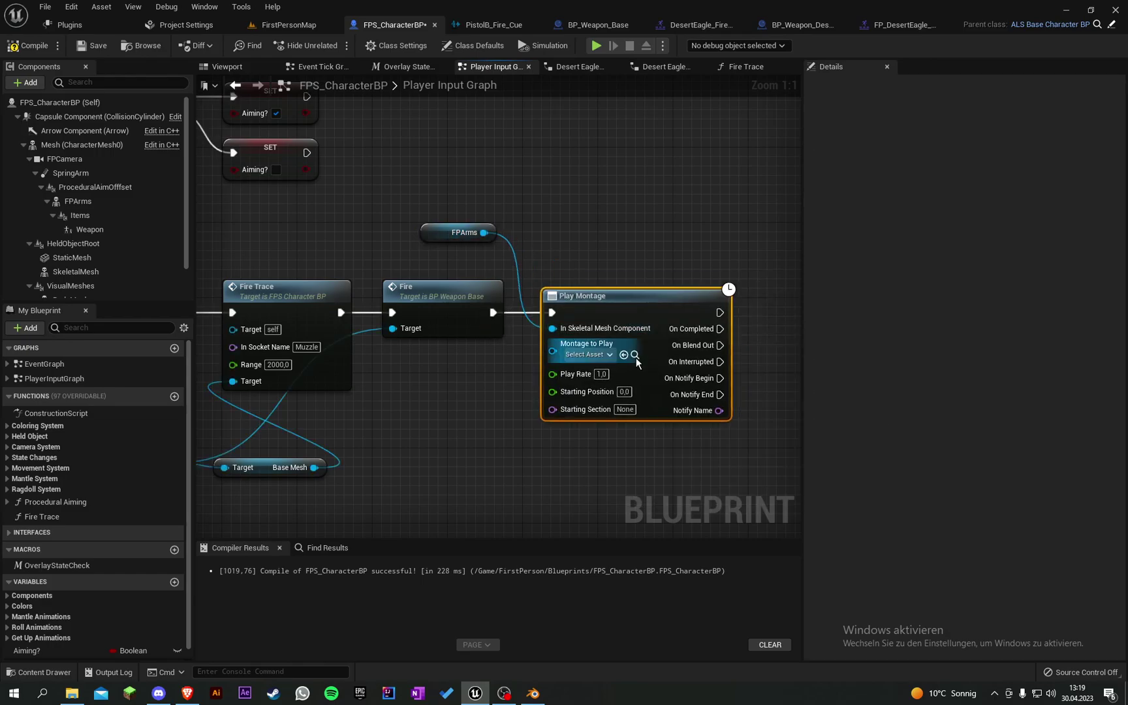
# Assign FP_DesertEagle_Fire_Montage as the Play Montage node's montage and save the blueprint.
pyautogui.click(620, 357)
pyautogui.moveTo(626, 247); pyautogui.dragTo(655, 191, button='right')
pyautogui.click(656, 190)
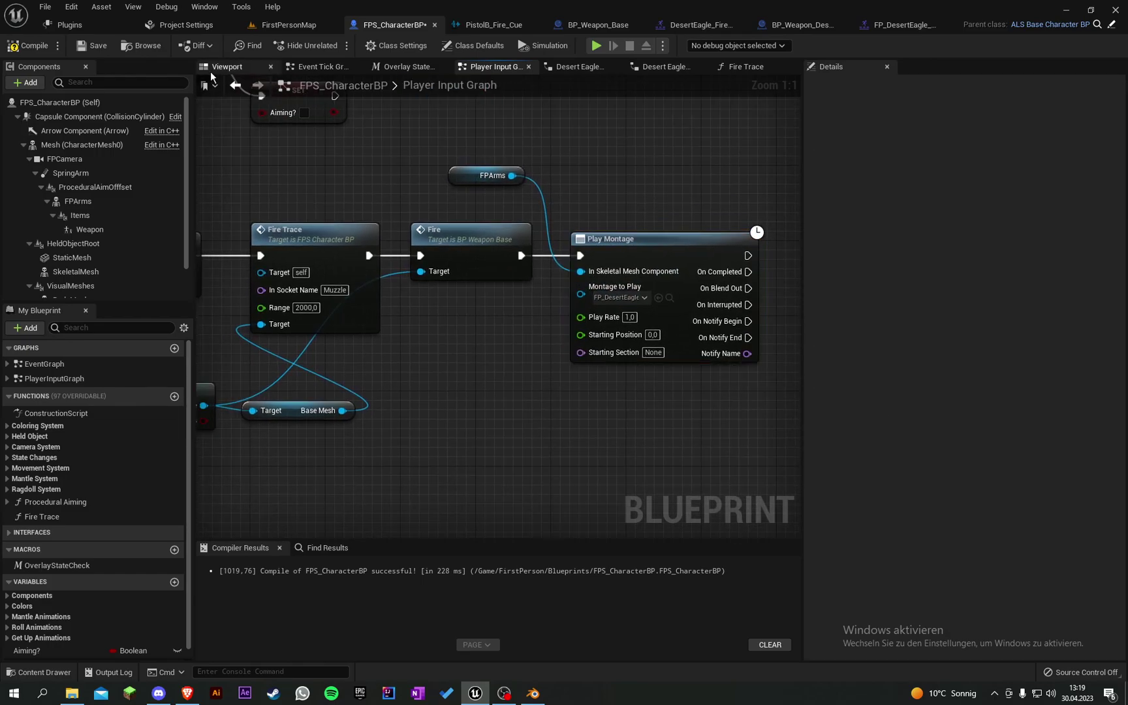
pyautogui.click(84, 46)
# Open the AnimGraph of FirstPerson_AnimBP and check which slot sits between First Person States and the output pose.
pyautogui.click(281, 26)
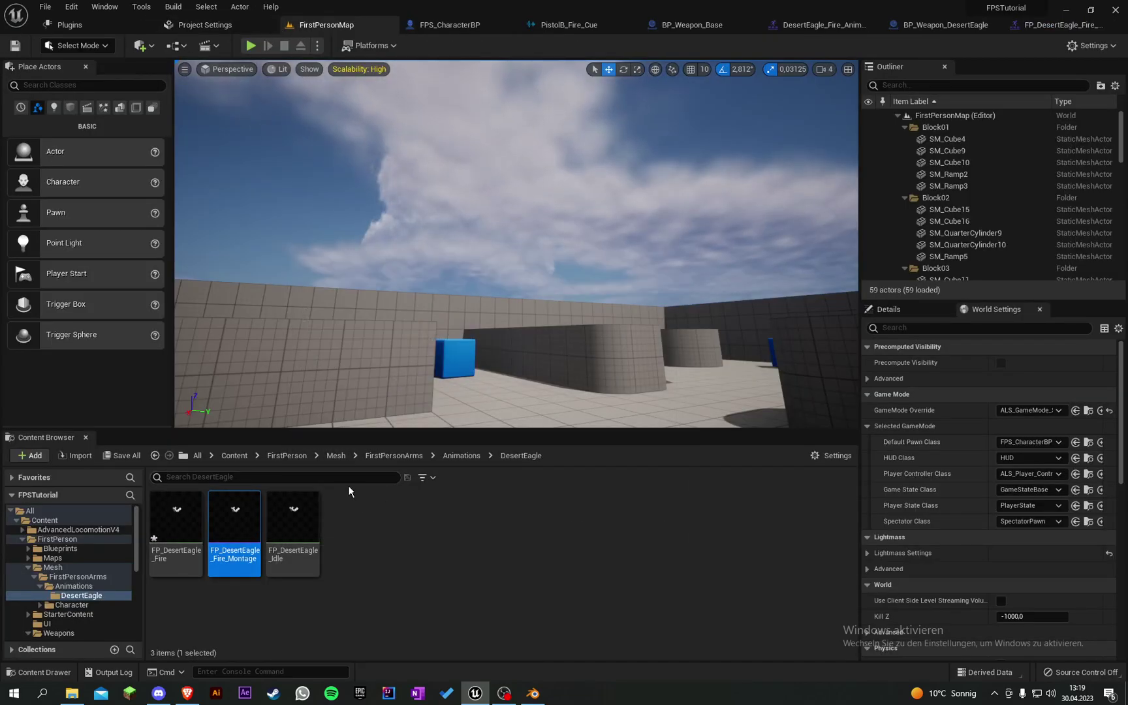
pyautogui.click(460, 455)
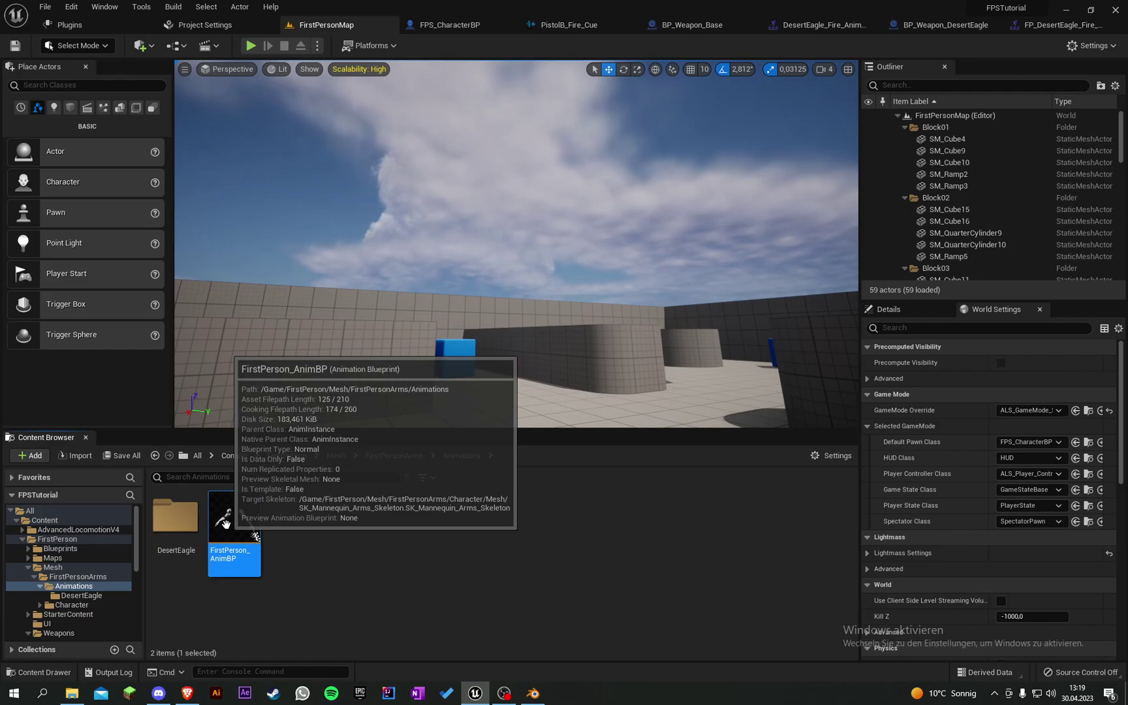
pyautogui.doubleClick(225, 522)
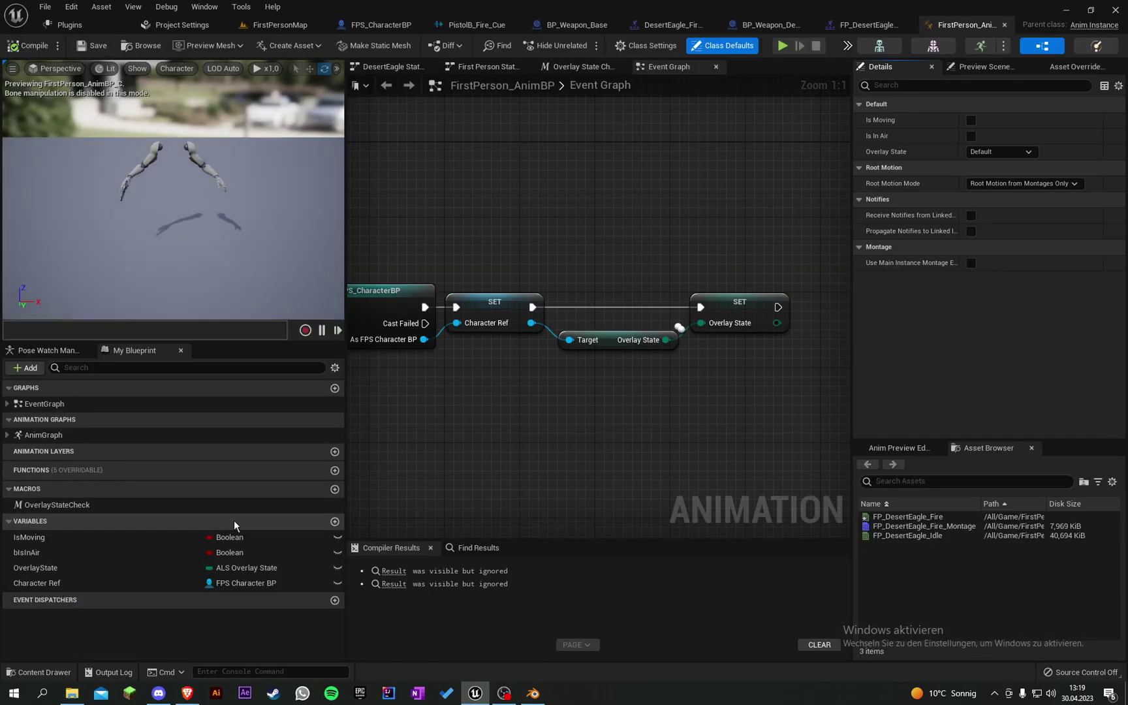
pyautogui.click(457, 72)
pyautogui.click(591, 86)
pyautogui.moveTo(646, 223); pyautogui.dragTo(661, 233, button='right')
pyautogui.moveTo(613, 199); pyautogui.dragTo(632, 448)
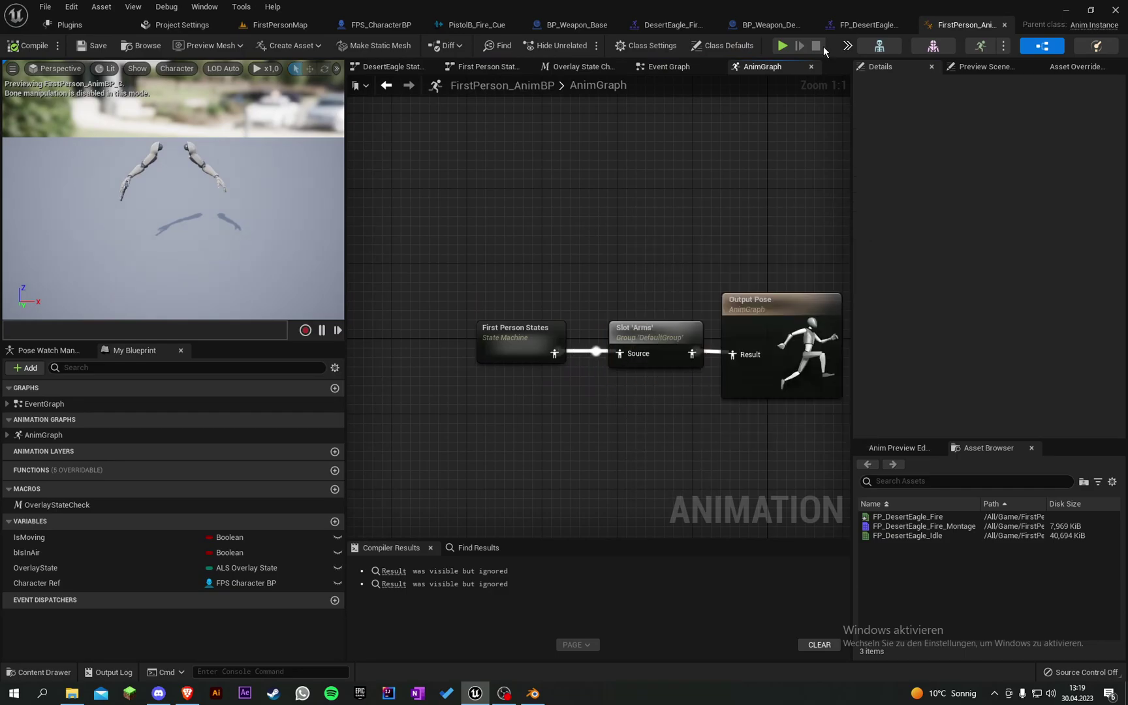
# Change the FP_DesertEagle_Fire_Montage slot to DefaultGroup.Arms.
pyautogui.click(858, 24)
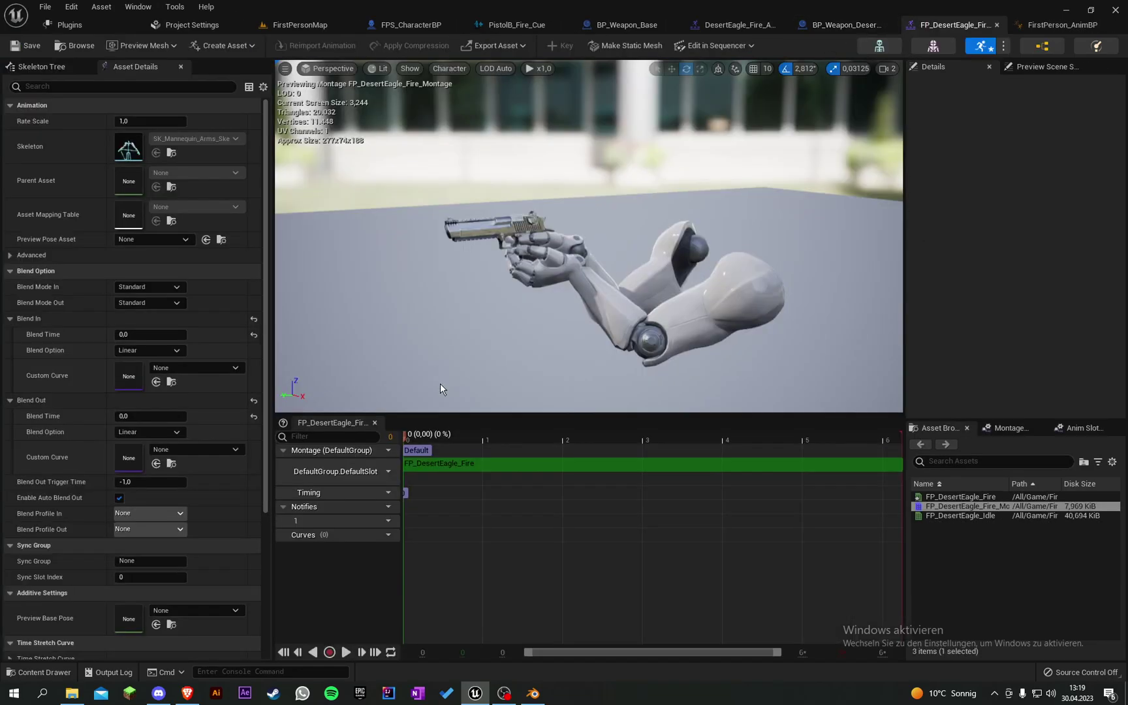
pyautogui.click(389, 471)
pyautogui.moveTo(437, 503)
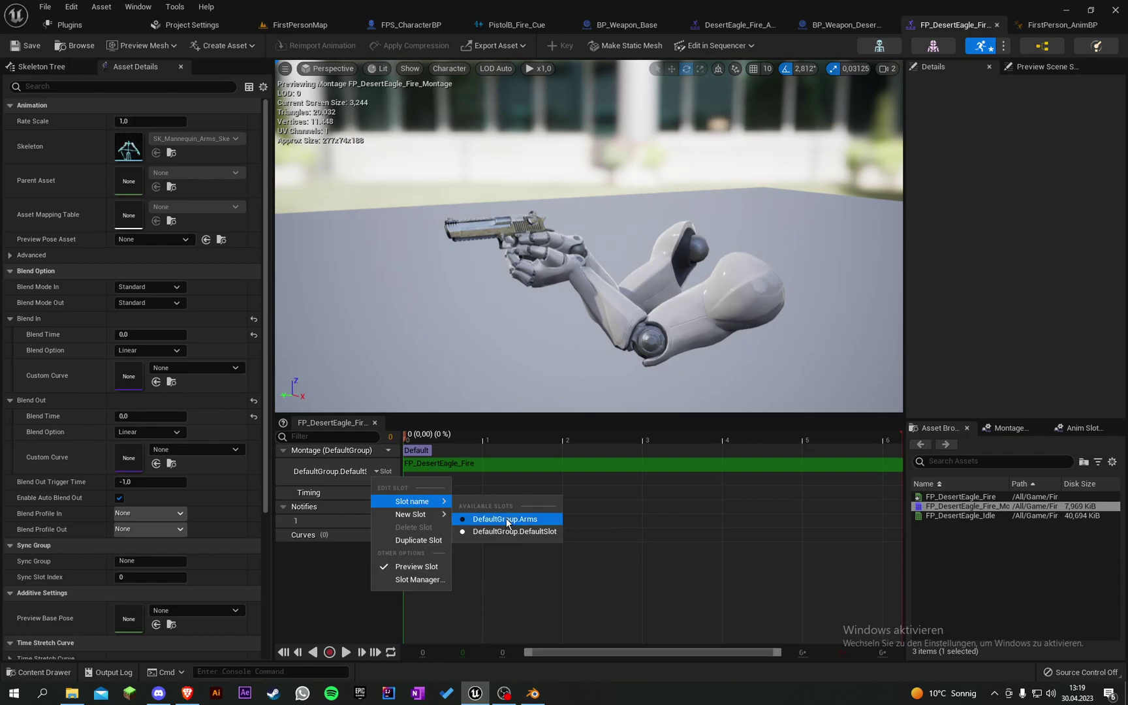
pyautogui.click(527, 519)
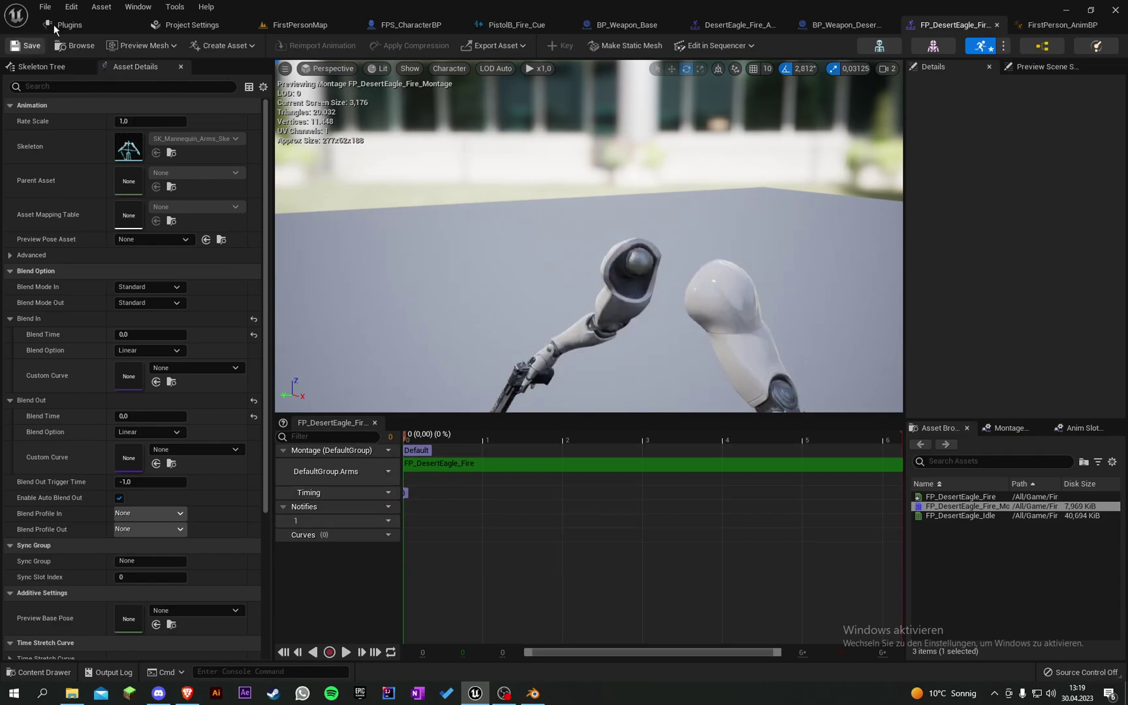
# Play-test FirstPersonMap with the DesertEagle overlay, firing several shots both unaimed and aimed, and end the session.
pyautogui.click(300, 24)
pyautogui.click(245, 46)
pyautogui.press('q')
pyautogui.scroll(1, 564, 340)
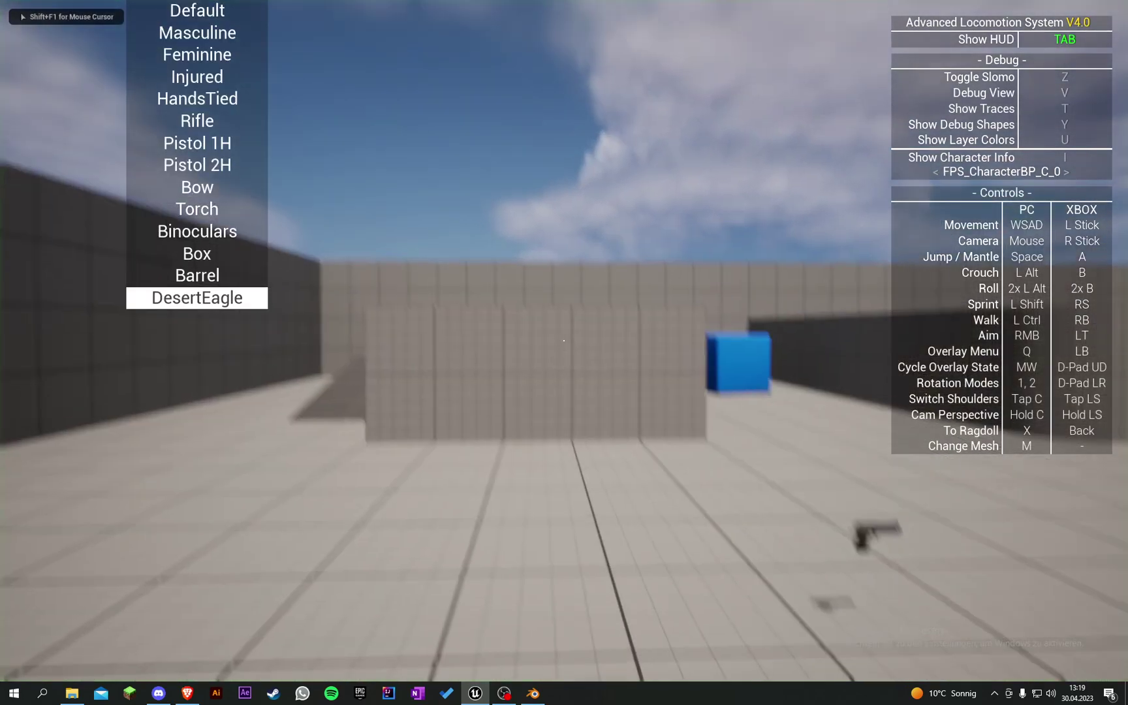
pyautogui.click(563, 340)
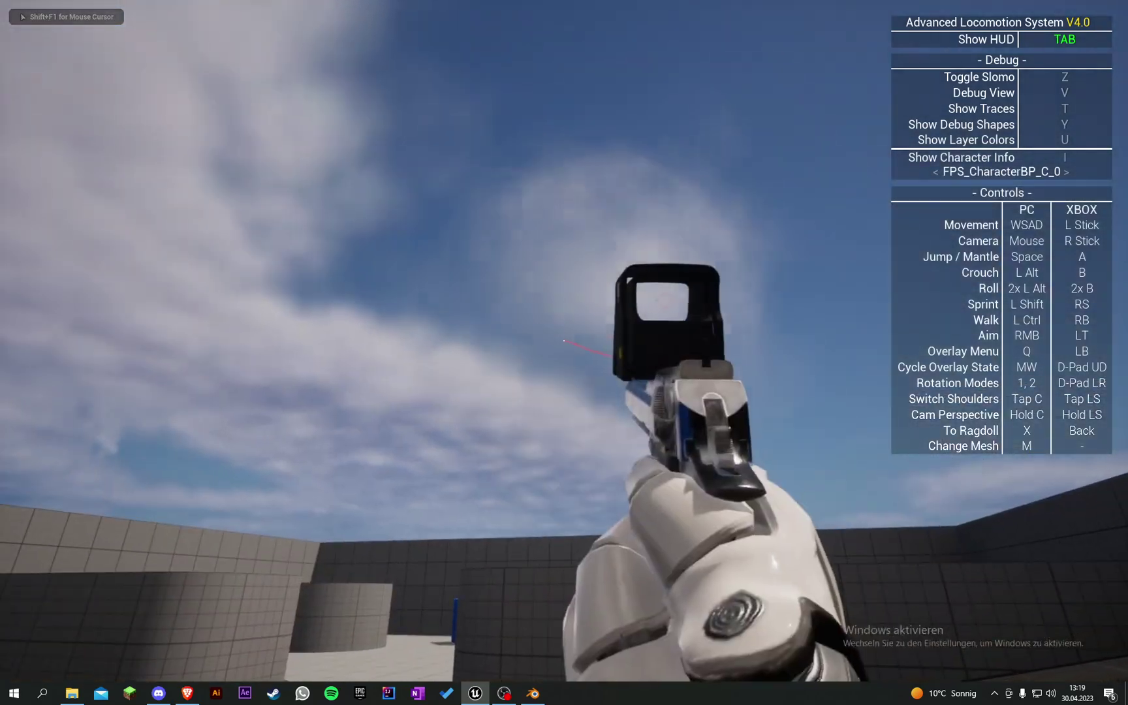
pyautogui.click(563, 340)
pyautogui.rightClick(564, 340)
pyautogui.click(564, 340)
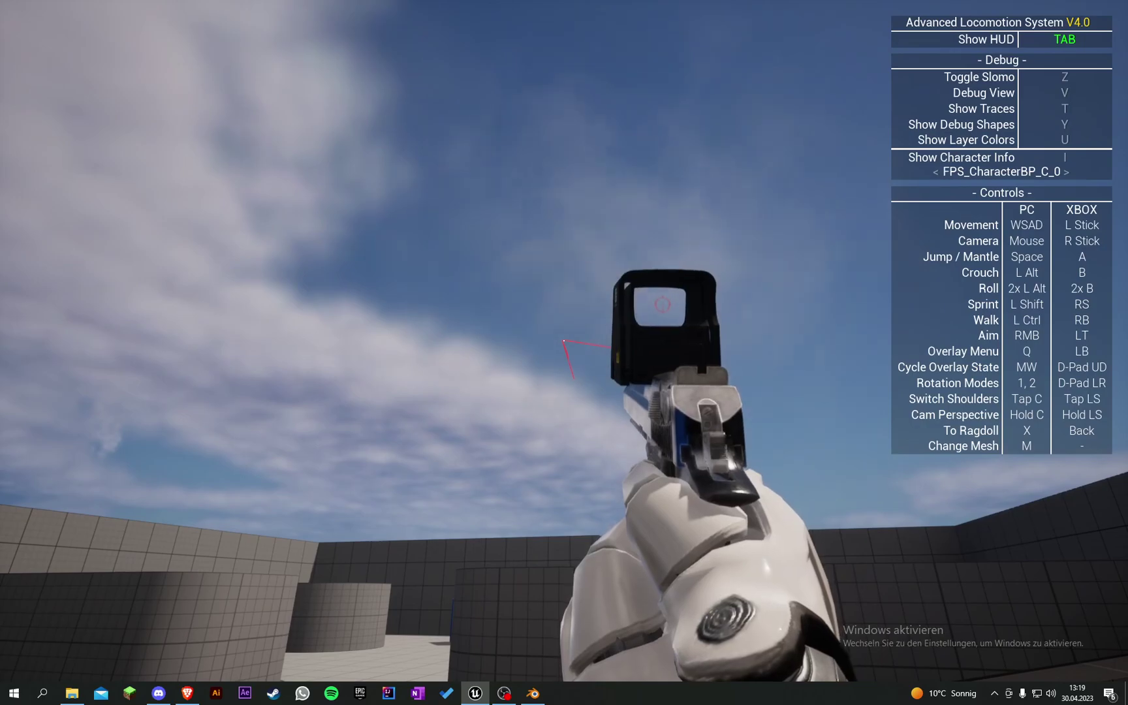
pyautogui.click(564, 340)
pyautogui.click(564, 340)
pyautogui.click(564, 340)
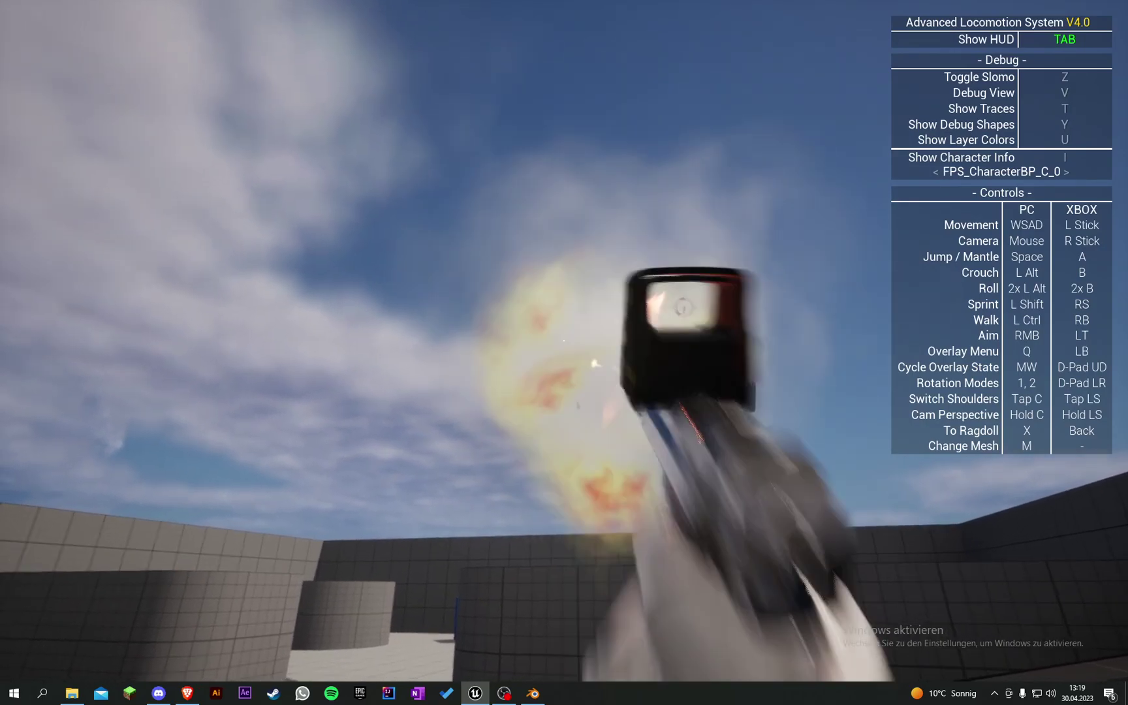
pyautogui.press('Escape')
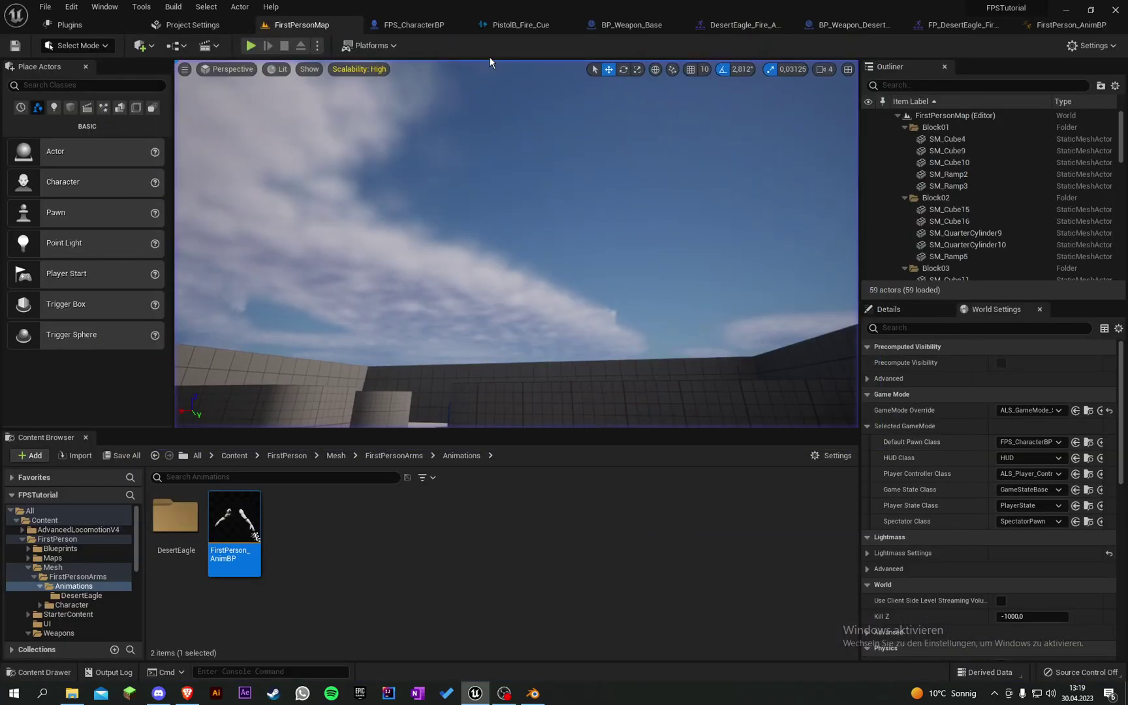
# Switch to Blender and, in Pose Mode on frame 2 of the Fire action, move TB_hand_r forward and adjust its upward tilt.
pyautogui.click(534, 692)
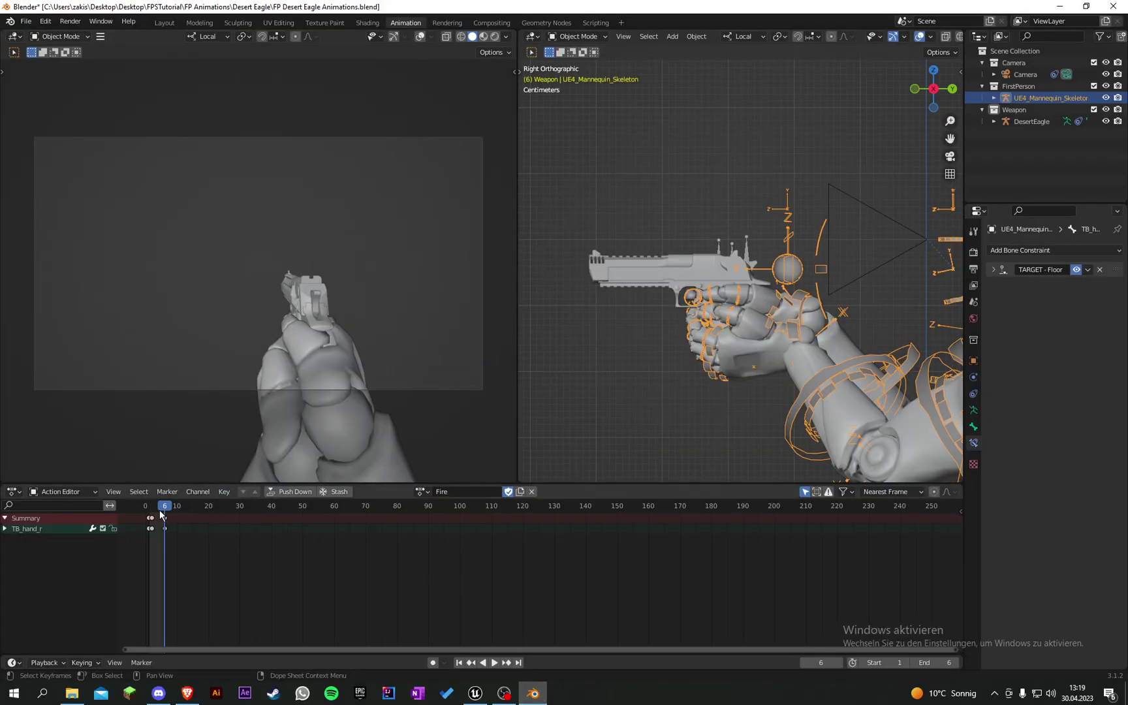
pyautogui.press('space')
pyautogui.press('space')
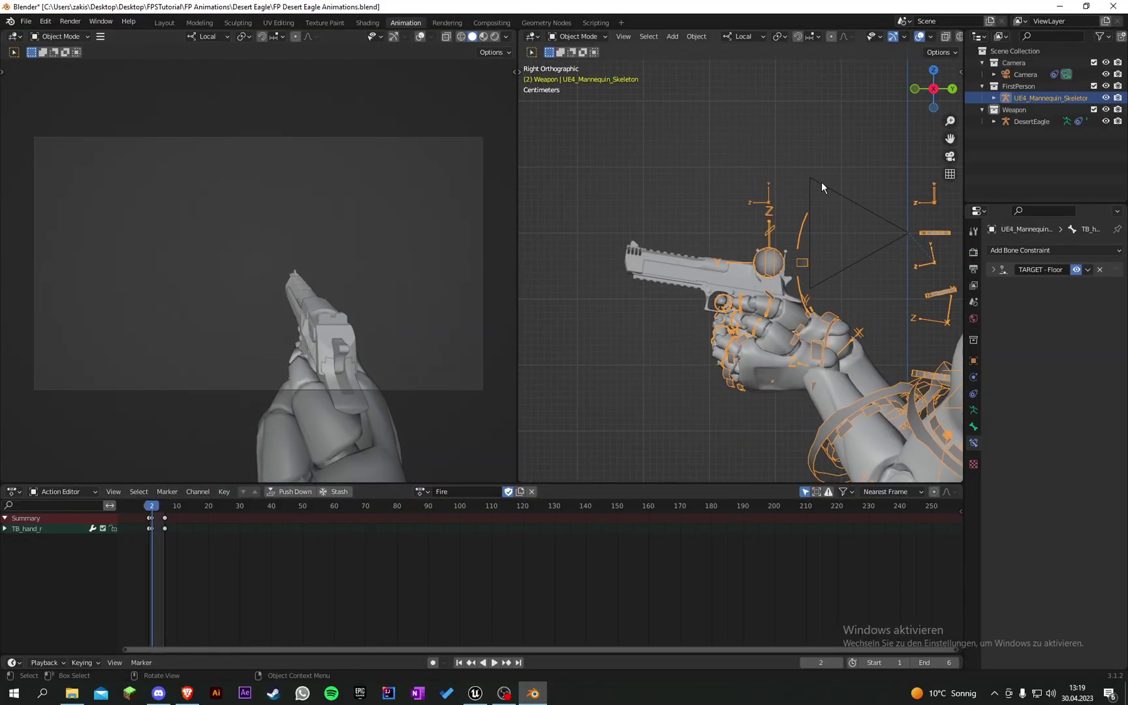
pyautogui.hotkey('ctrl', 'Tab')
pyautogui.click(827, 321)
pyautogui.press('g')
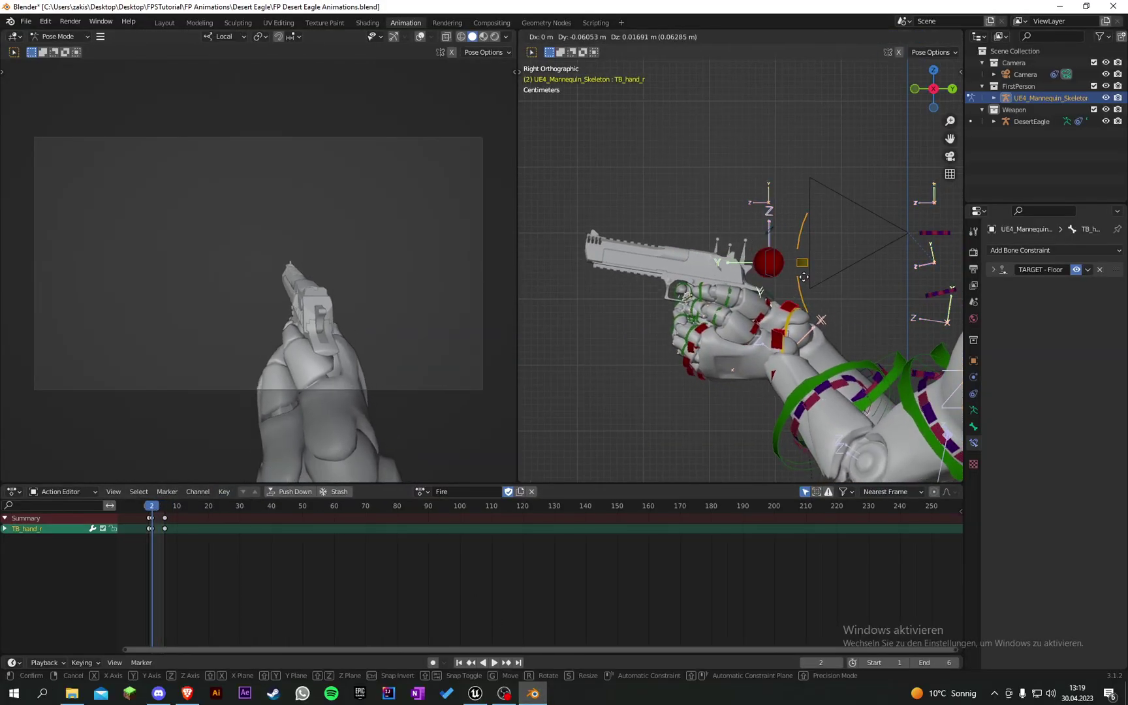
pyautogui.click(803, 273)
pyautogui.press('r')
pyautogui.click(801, 174)
pyautogui.press('g')
pyautogui.click(800, 221)
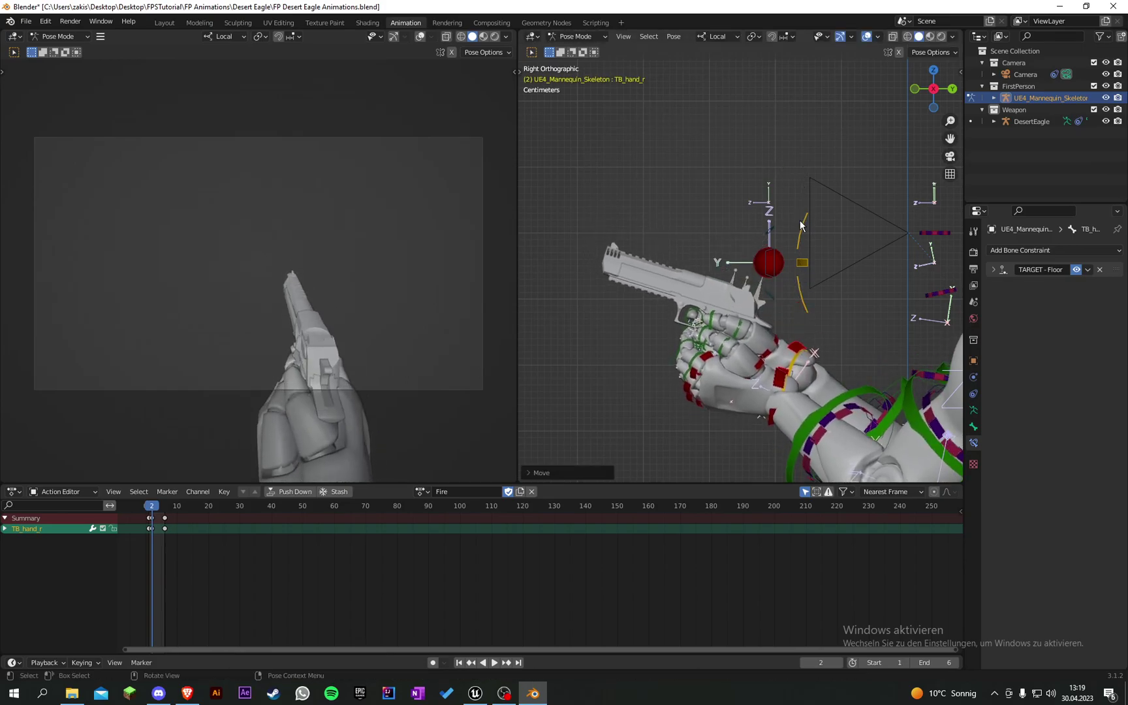
# Enable auto keying and play back the Fire action to check the recoil.
pyautogui.click(432, 663)
pyautogui.press('space')
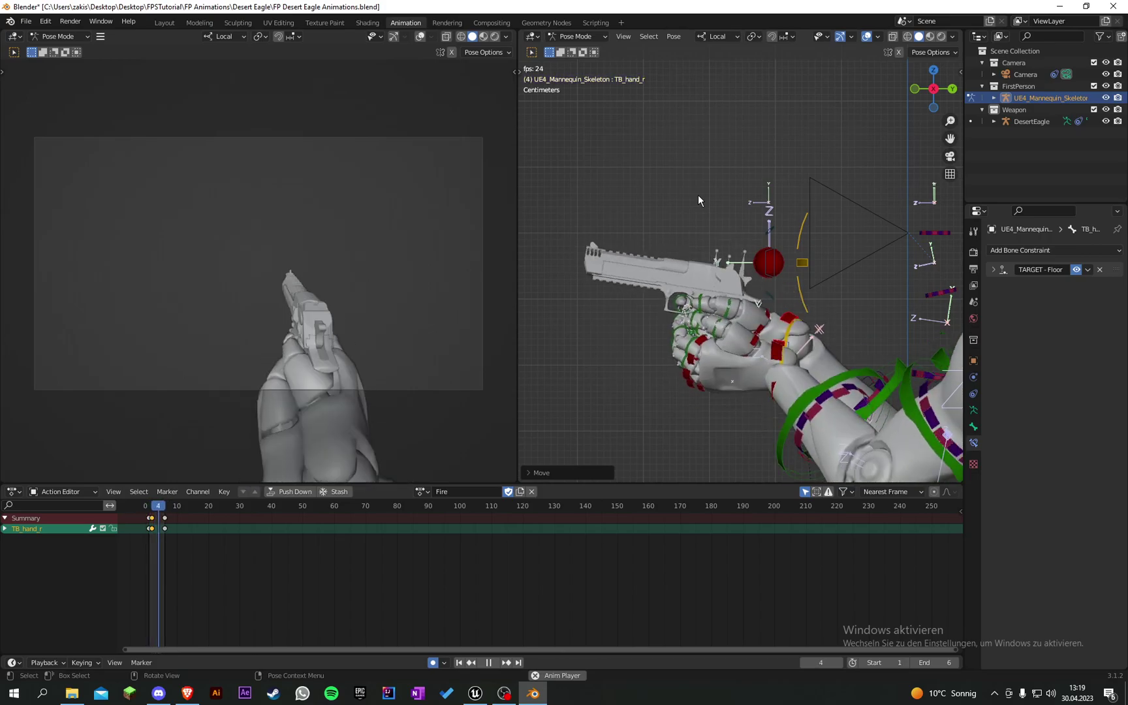
pyautogui.press('Escape')
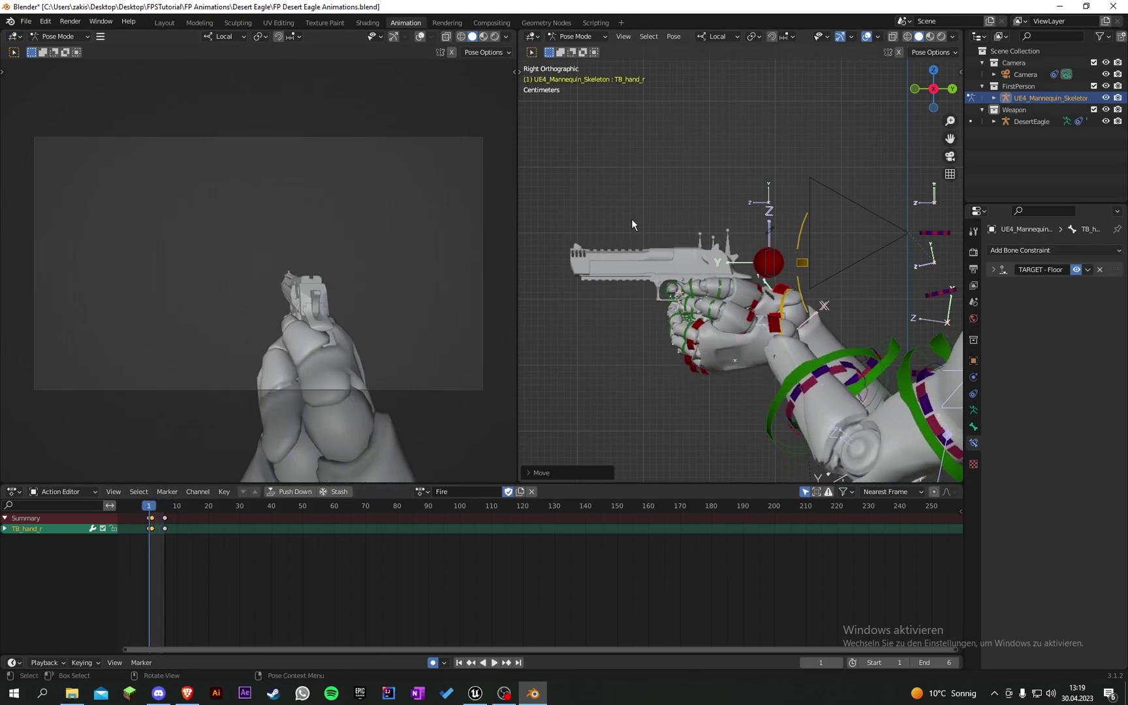
# On frame 2, rotate TB_hand_r again and raise it slightly, and play back the recoil.
pyautogui.press('Right')
pyautogui.press('r')
pyautogui.click(816, 200)
pyautogui.press('g')
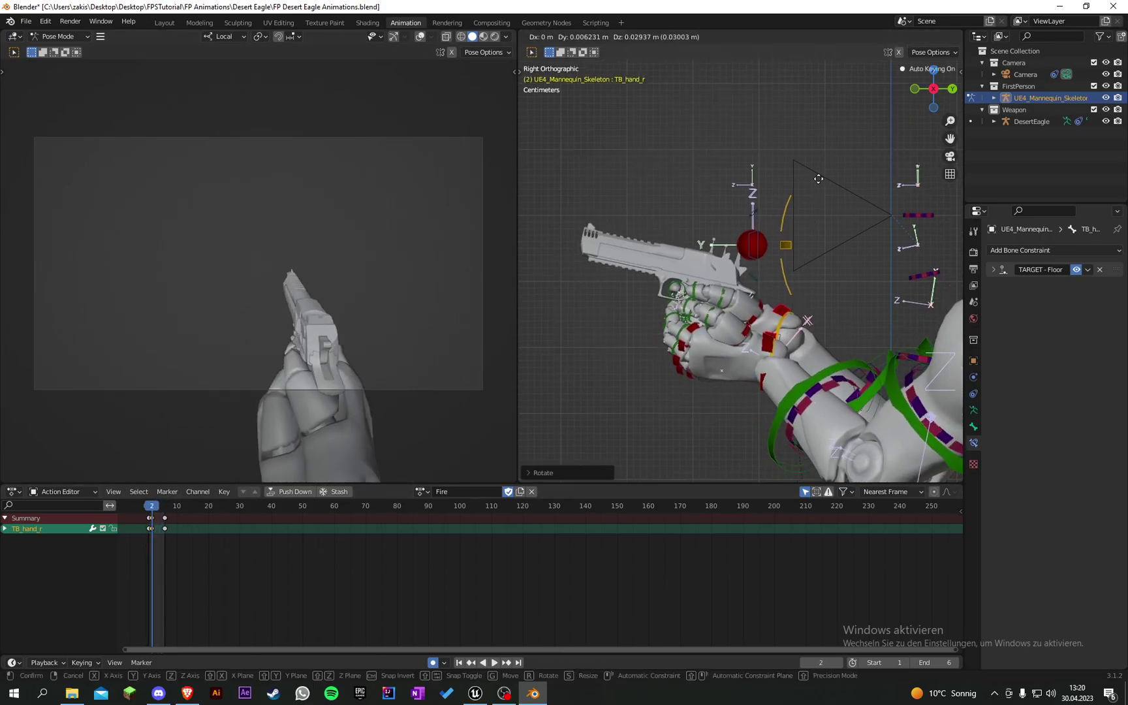
pyautogui.click(827, 167)
pyautogui.press('space')
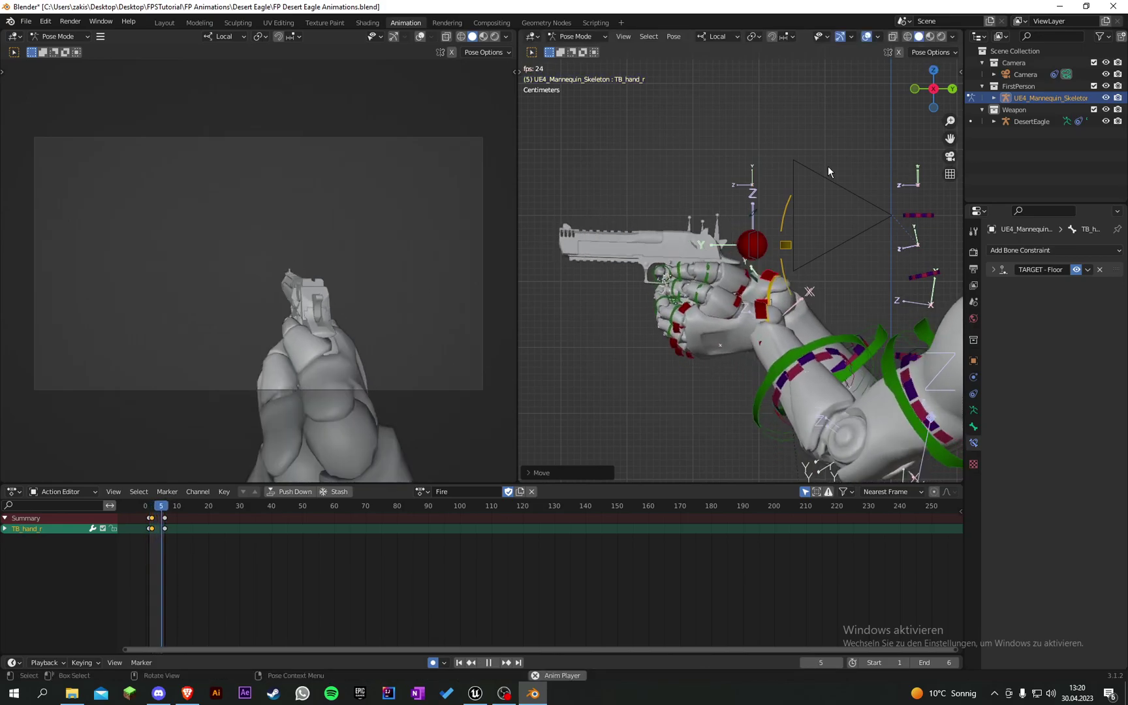
pyautogui.press('space')
# Try rotating TB_hand_r sideways on frame 3 in front view and play back the result.
pyautogui.press('KP_1')
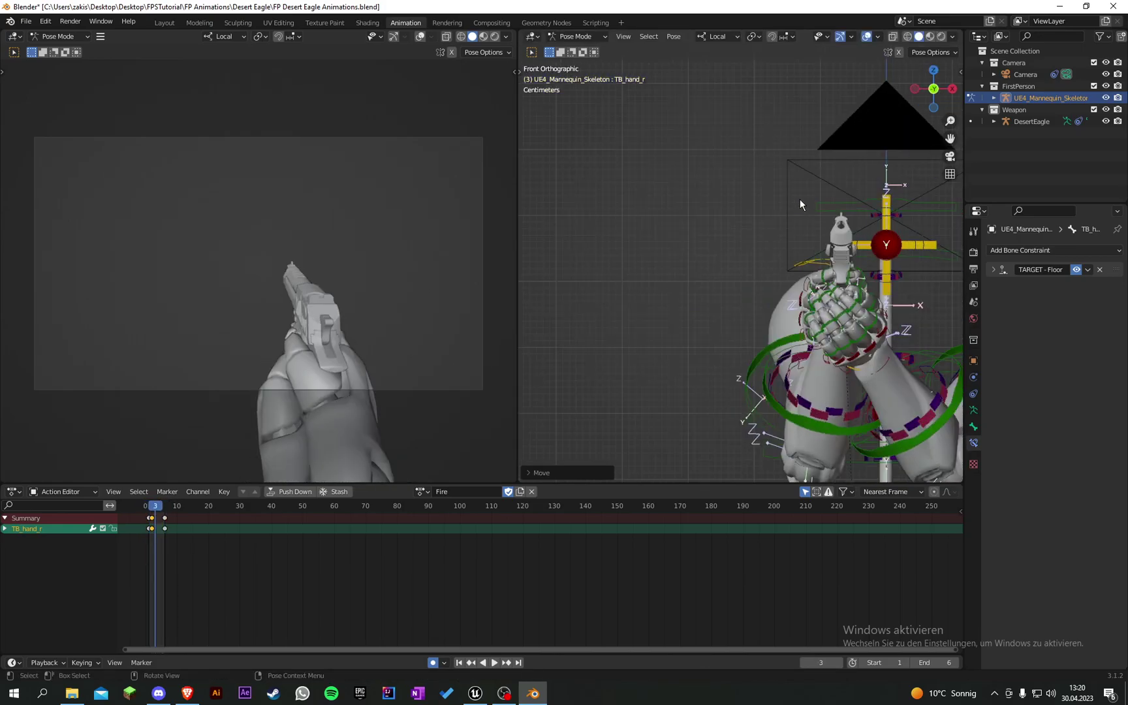
pyautogui.keyDown('shift'); pyautogui.moveTo(799, 199); pyautogui.dragTo(734, 179, button='middle'); pyautogui.keyUp('shift')
pyautogui.scroll(2, 851, 171)
pyautogui.keyDown('shift'); pyautogui.moveTo(860, 167); pyautogui.dragTo(836, 143, button='middle'); pyautogui.keyUp('shift')
pyautogui.press('r')
pyautogui.click(818, 125)
pyautogui.press('space')
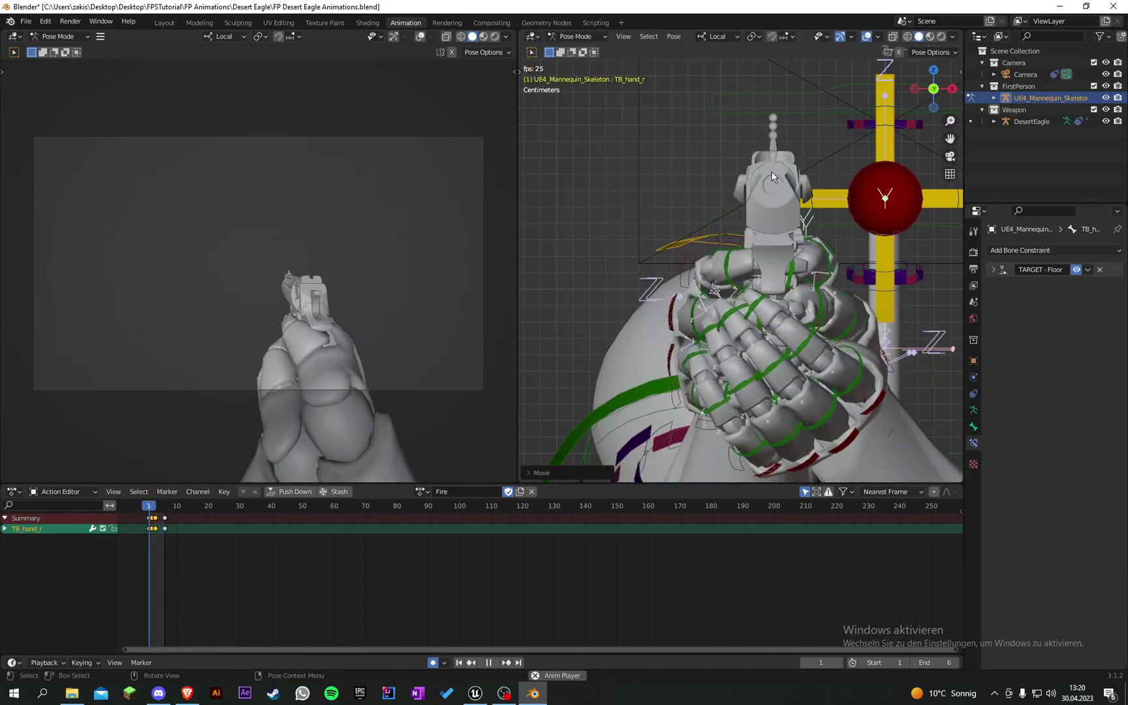
pyautogui.press('space')
pyautogui.press('space')
pyautogui.press('Escape')
# Rotate TB_hand_r sideways on frame 2 in front view, check the playback, and save the Blender file.
pyautogui.press('Right')
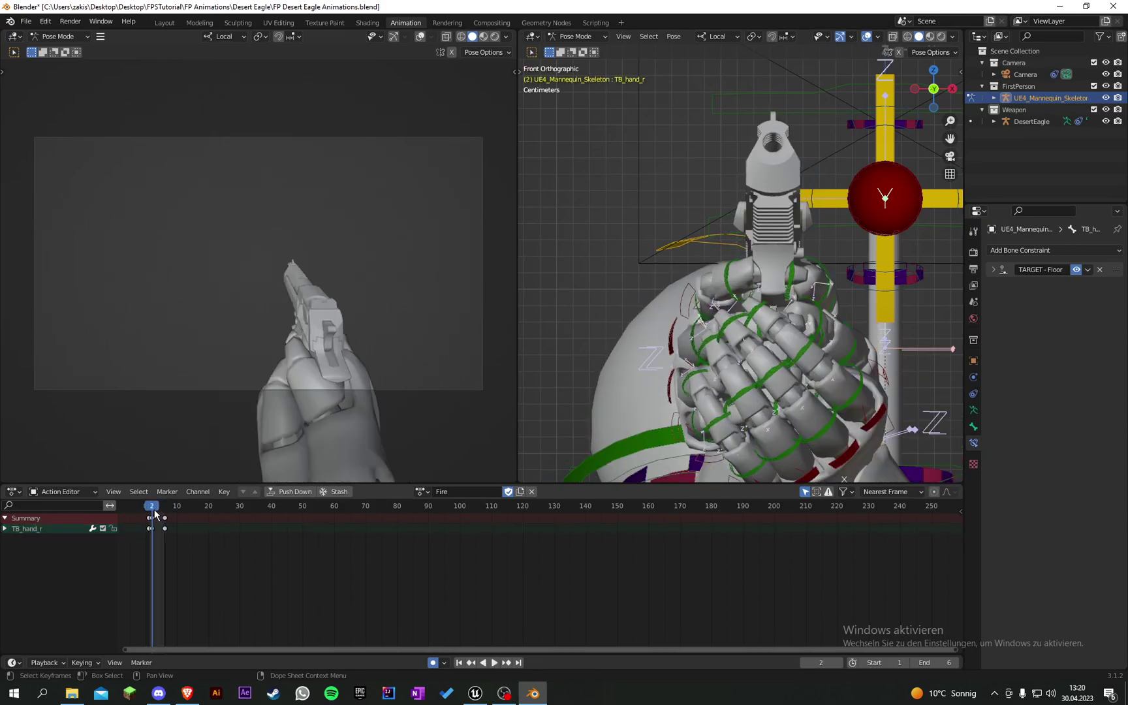
pyautogui.press('r')
pyautogui.click(854, 169)
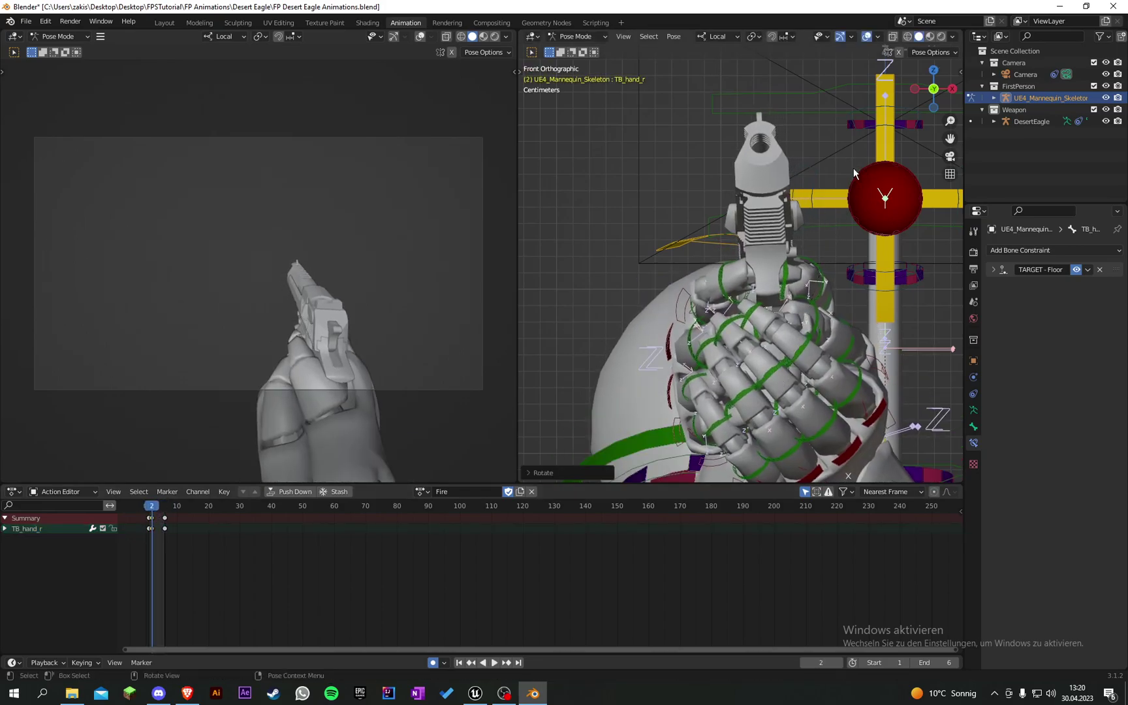
pyautogui.press('space')
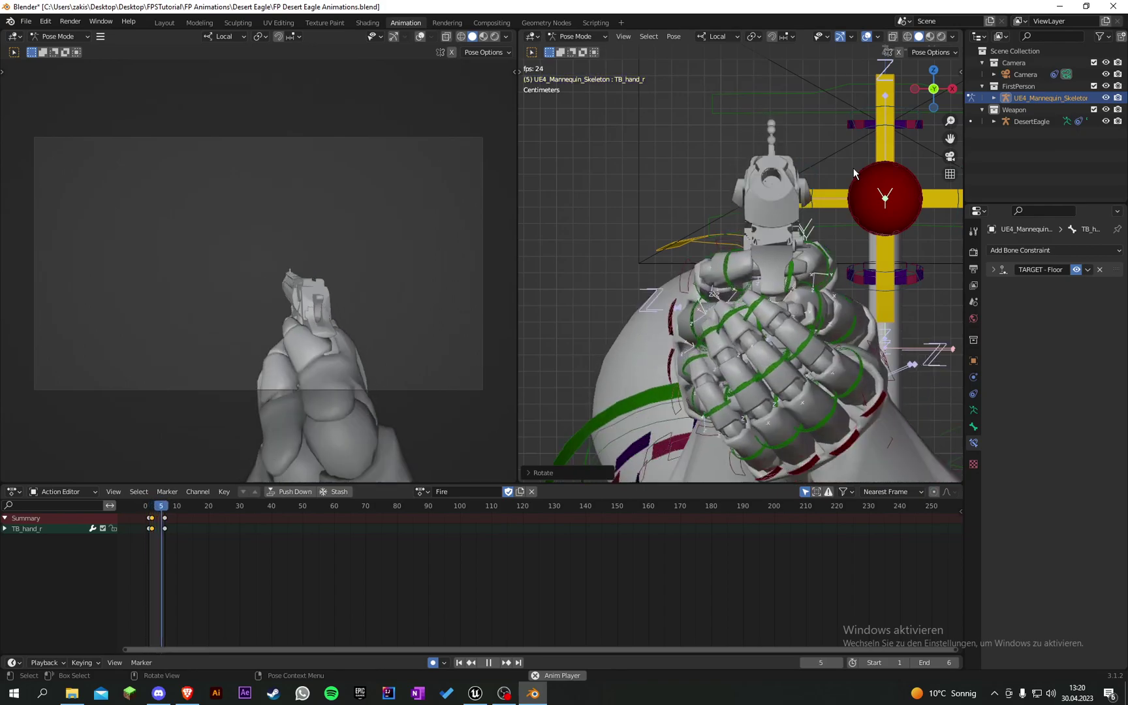
pyautogui.press('space')
pyautogui.hotkey('ctrl', 's')
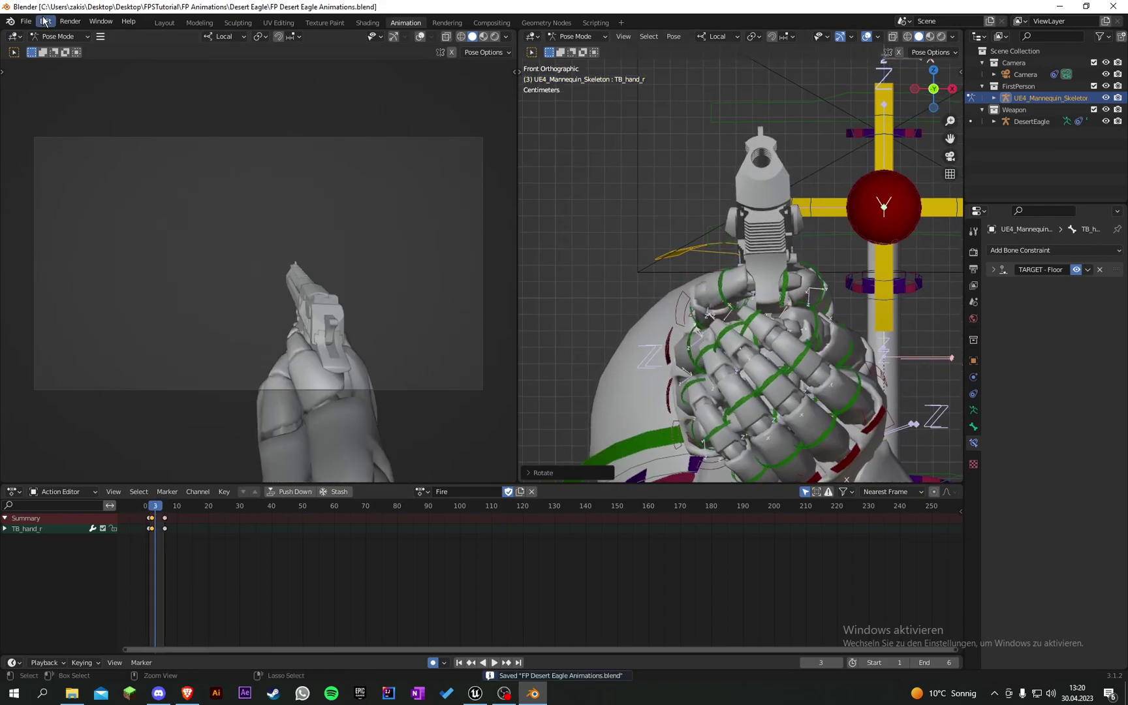
# Delete the old FP_DesertEagle_Fire.fbx and export the Fire action again as Mr Mannequins FBX with action prefix FP DesertEagle.
pyautogui.click(26, 21)
pyautogui.moveTo(65, 191)
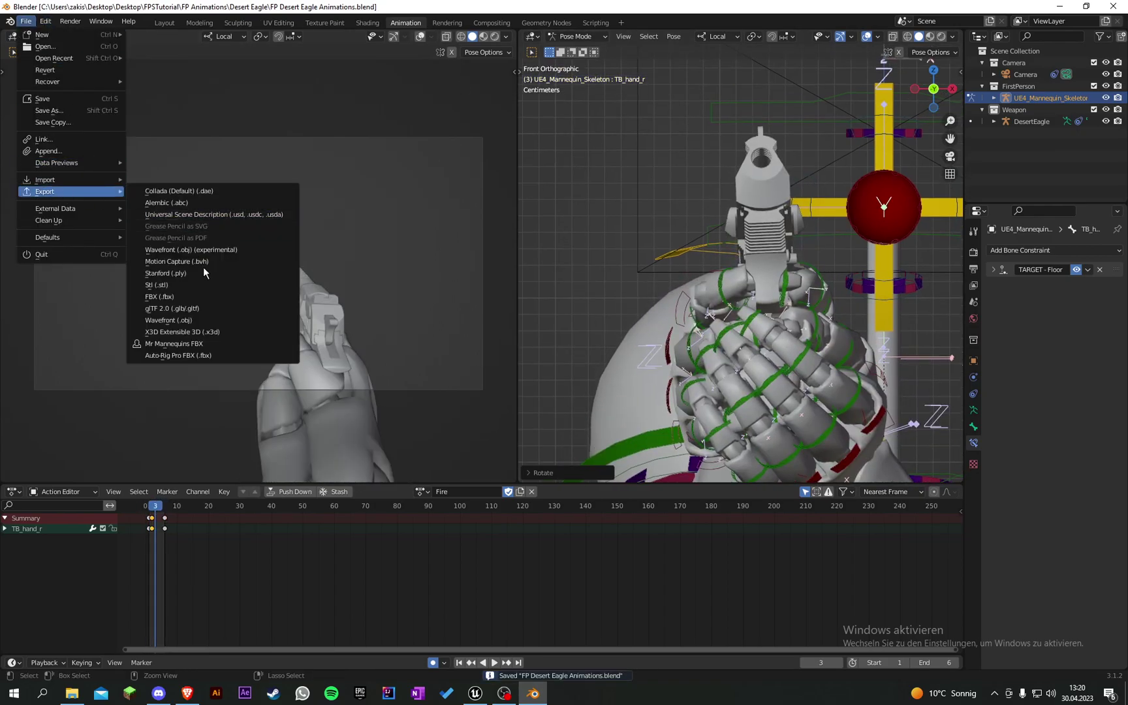
pyautogui.click(183, 343)
pyautogui.click(84, 698)
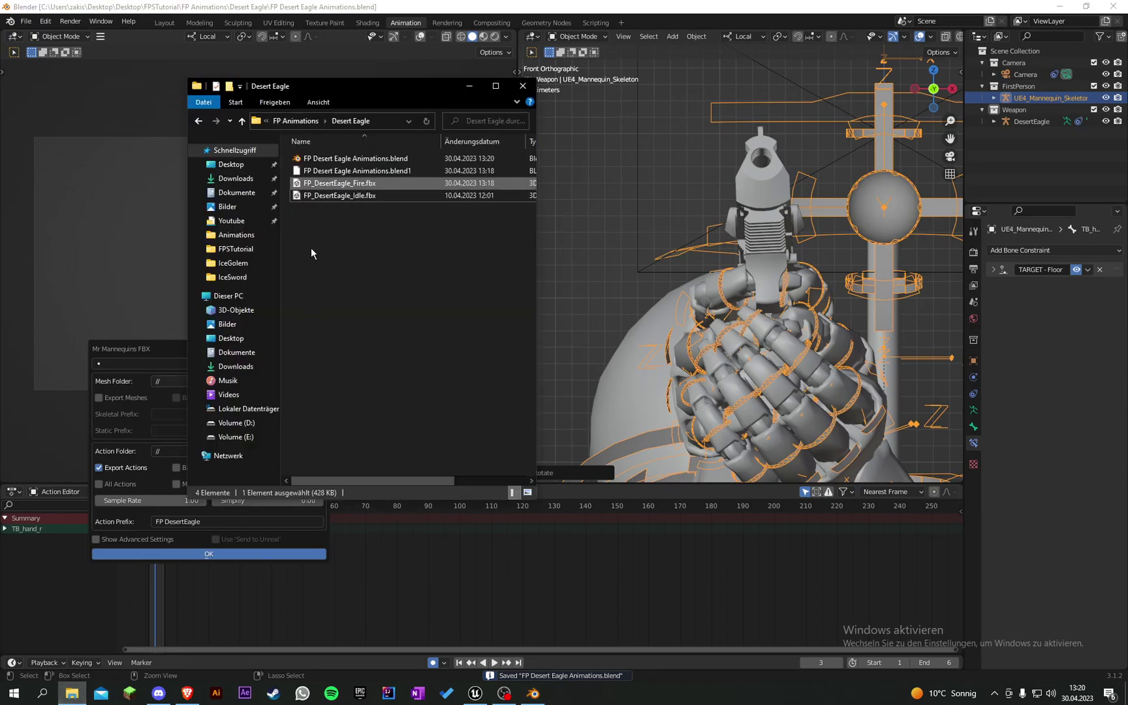
pyautogui.rightClick(357, 186)
pyautogui.click(391, 445)
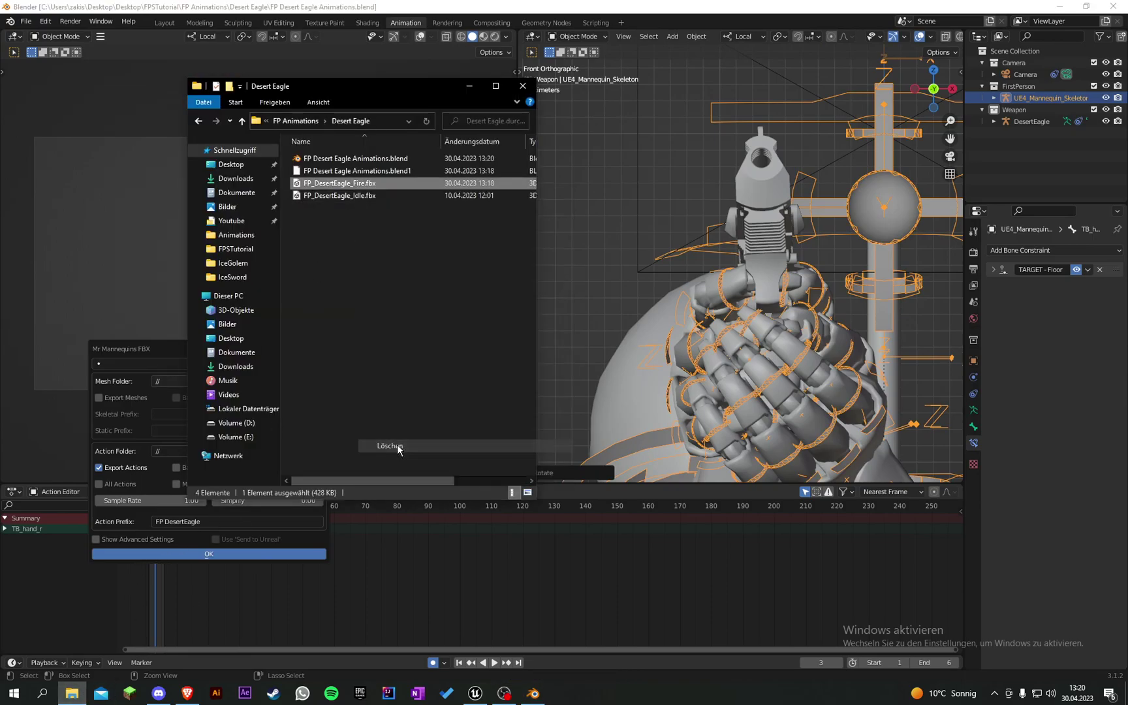
pyautogui.click(239, 547)
pyautogui.click(238, 553)
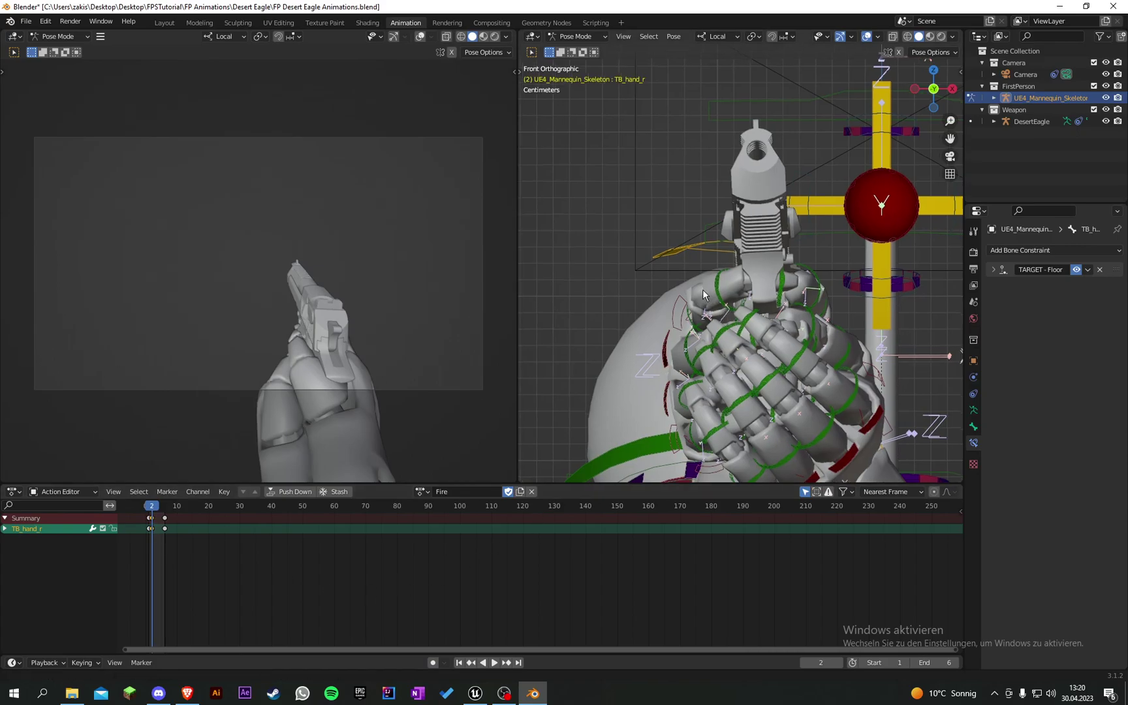
# Switch to Unreal and reimport the FP_DesertEagle_Fire animation from the DesertEagle animations folder.
pyautogui.click(475, 693)
pyautogui.doubleClick(199, 528)
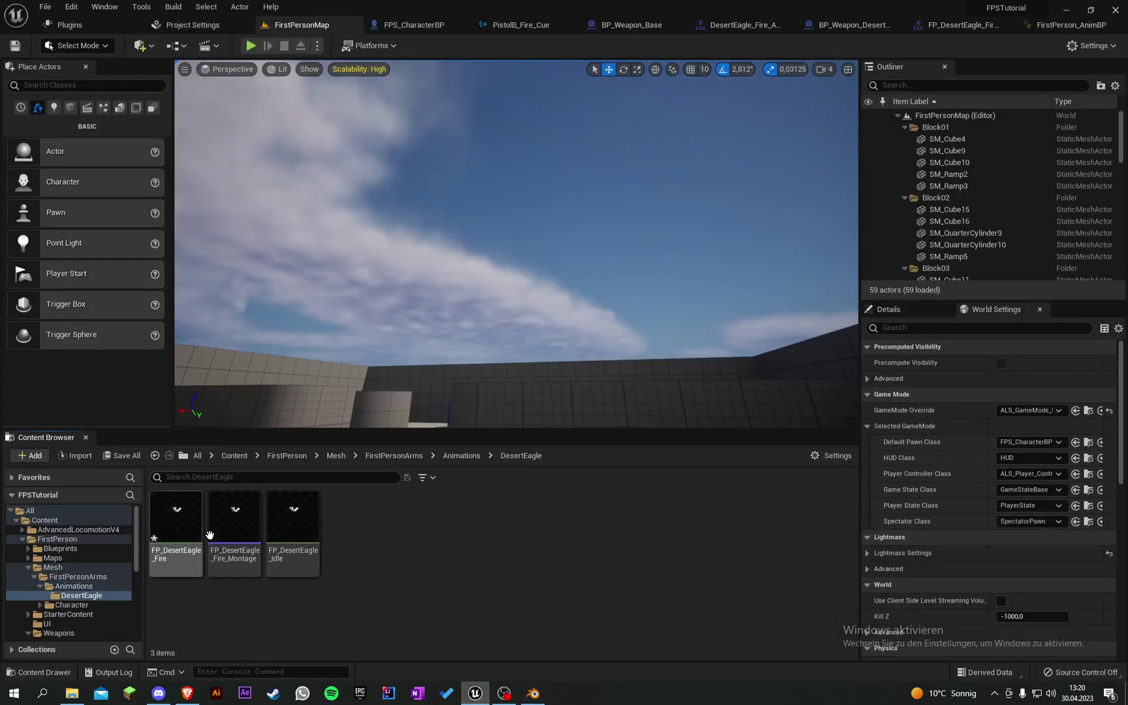
pyautogui.rightClick(179, 526)
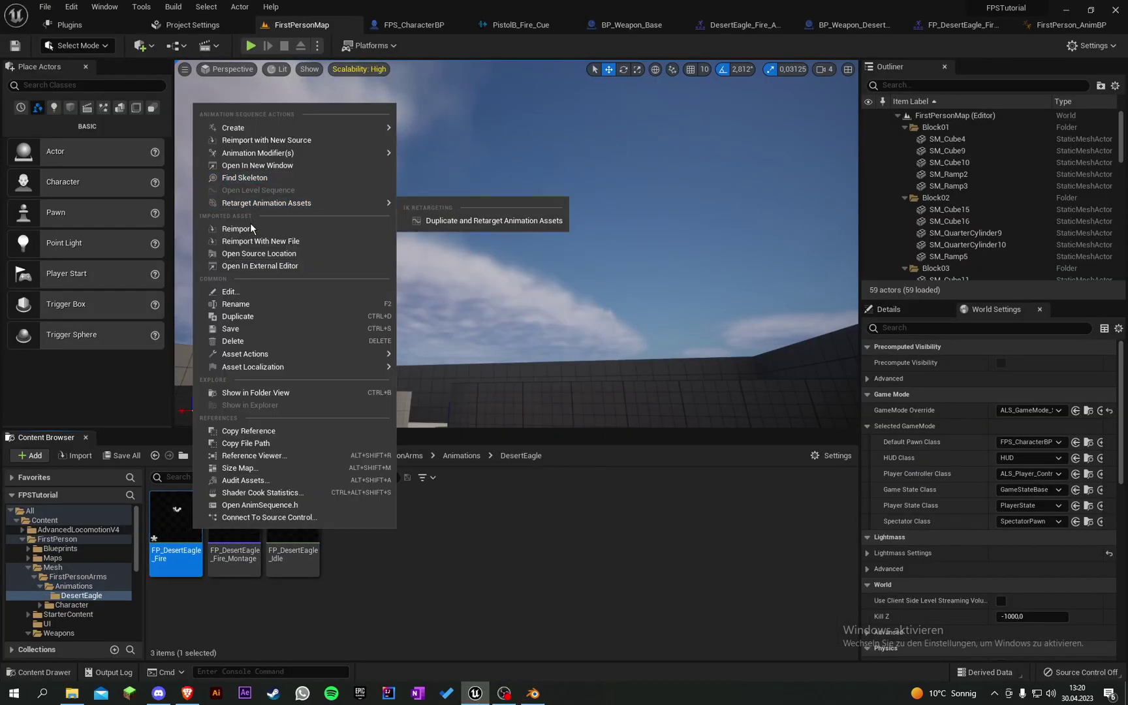
pyautogui.click(250, 226)
# Play-test FirstPersonMap and fire a series of unaimed shots with the Desert Eagle to check the recoil.
pyautogui.click(252, 46)
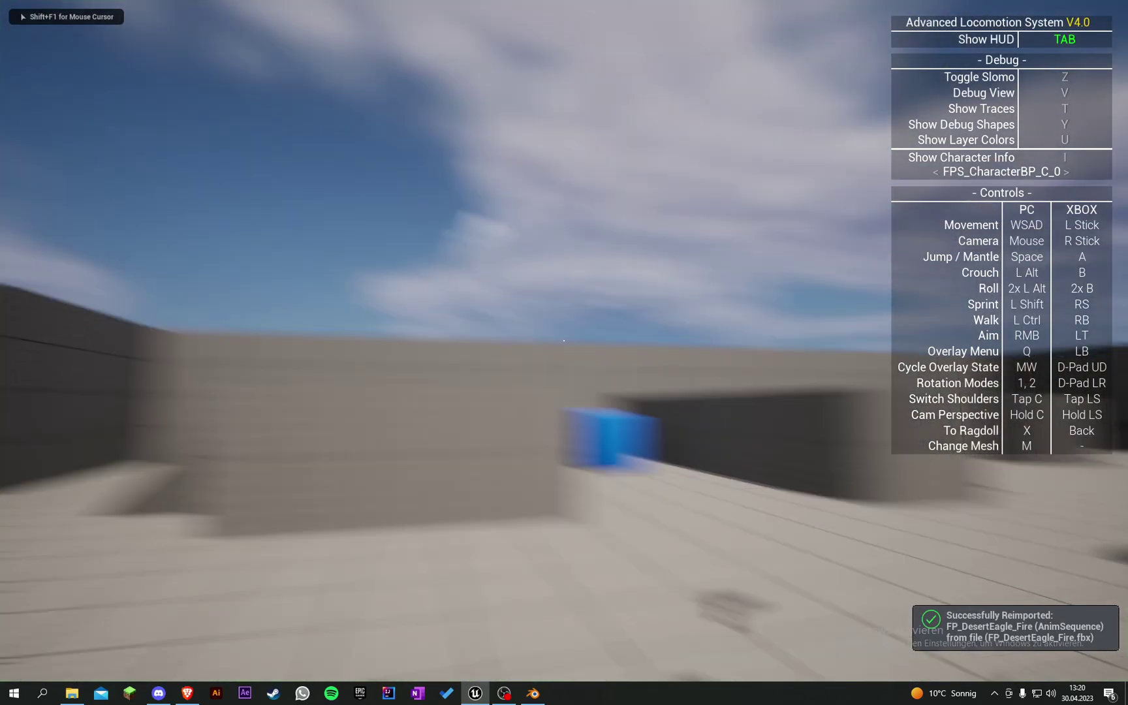
pyautogui.click(564, 340)
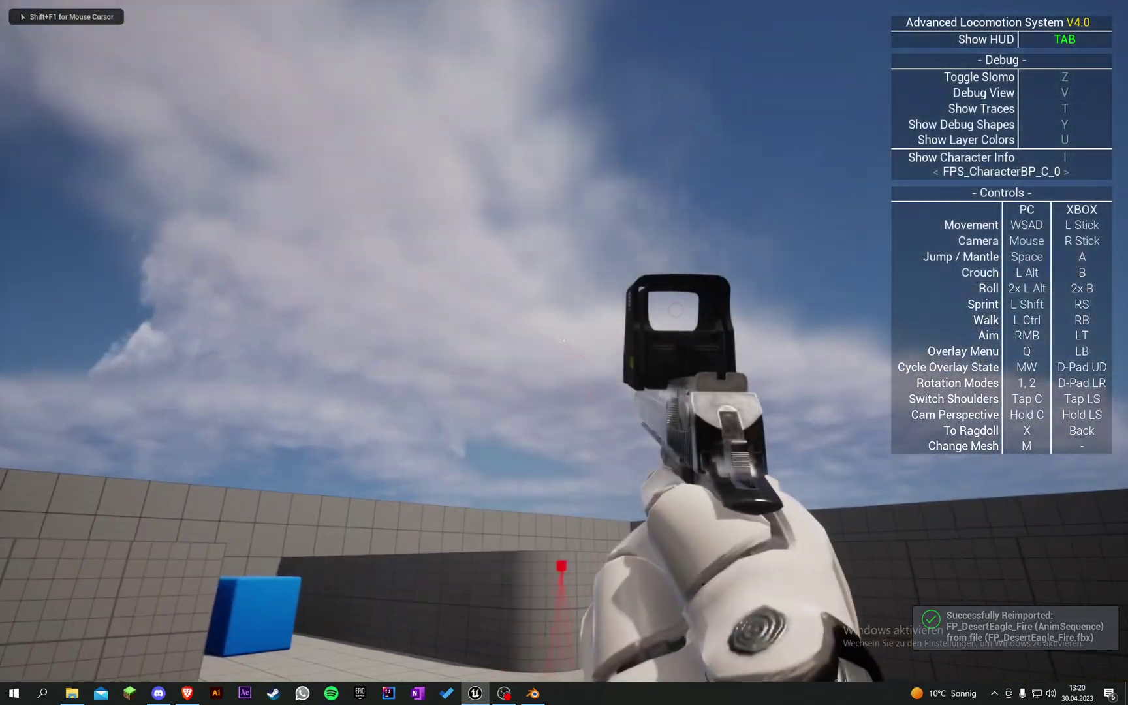
pyautogui.click(564, 340)
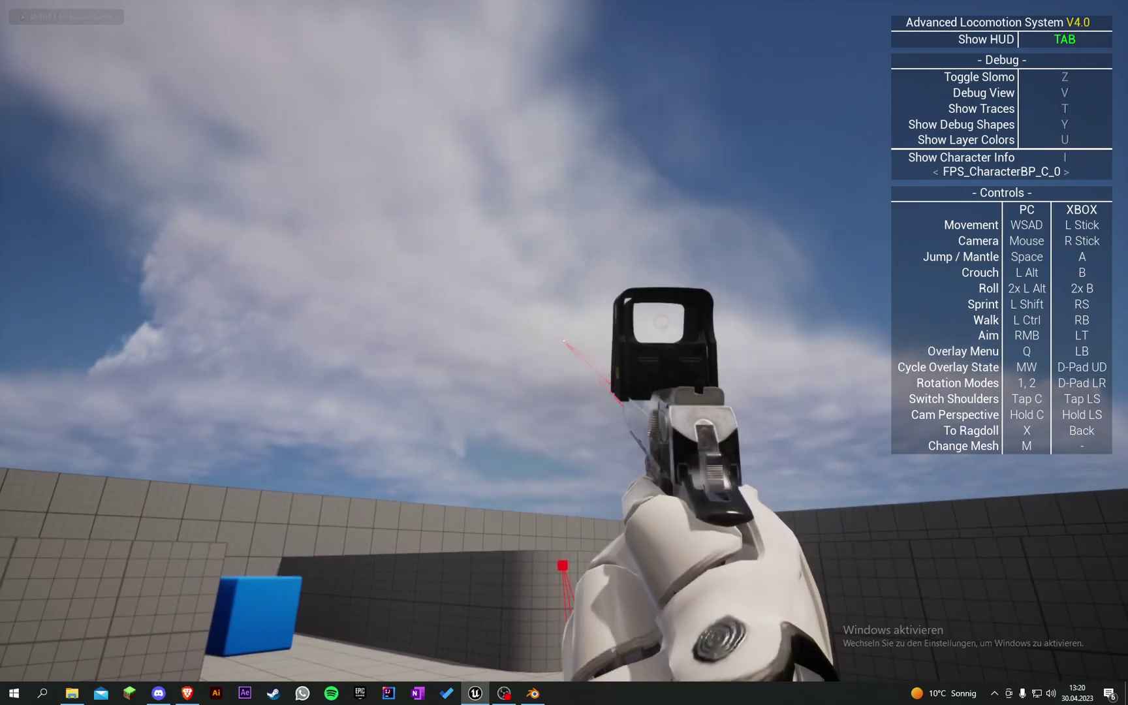
pyautogui.click(564, 340)
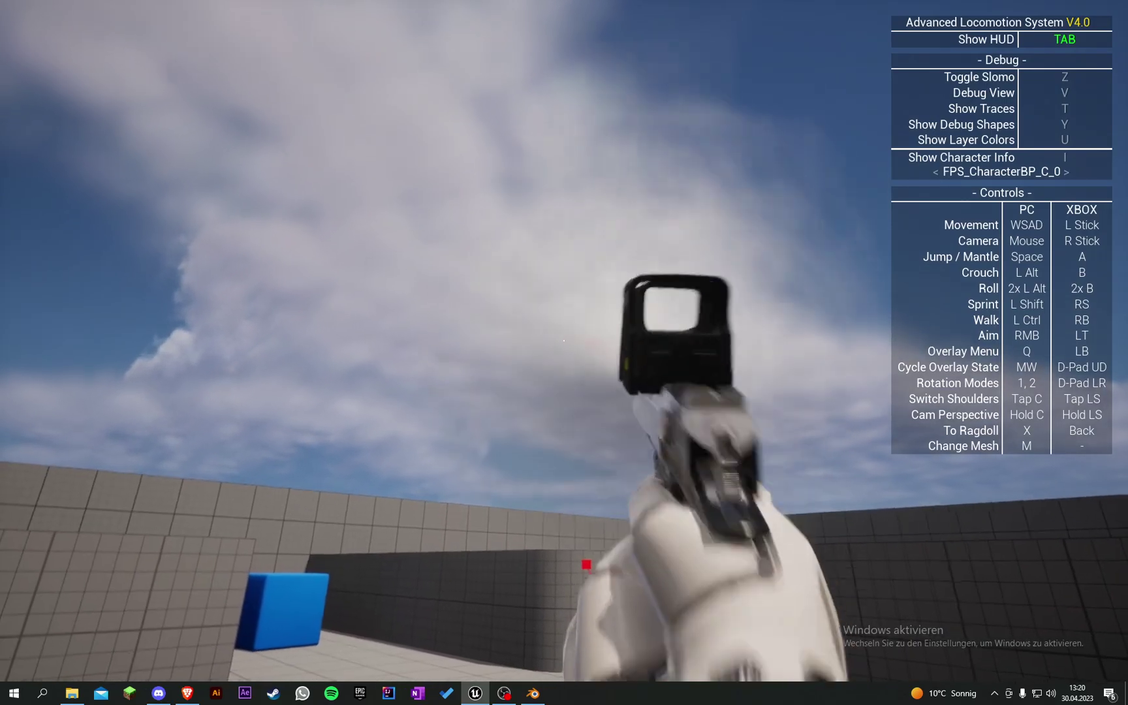
pyautogui.click(564, 340)
pyautogui.click(564, 340)
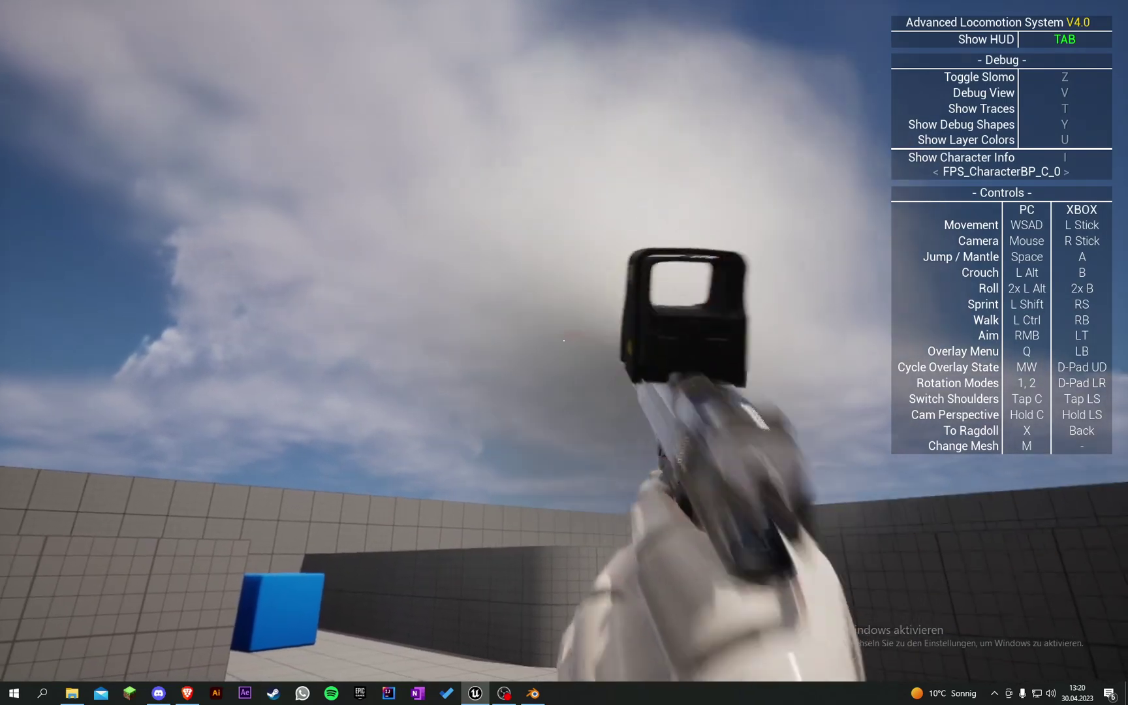
pyautogui.click(564, 340)
pyautogui.click(564, 340)
pyautogui.click(564, 340)
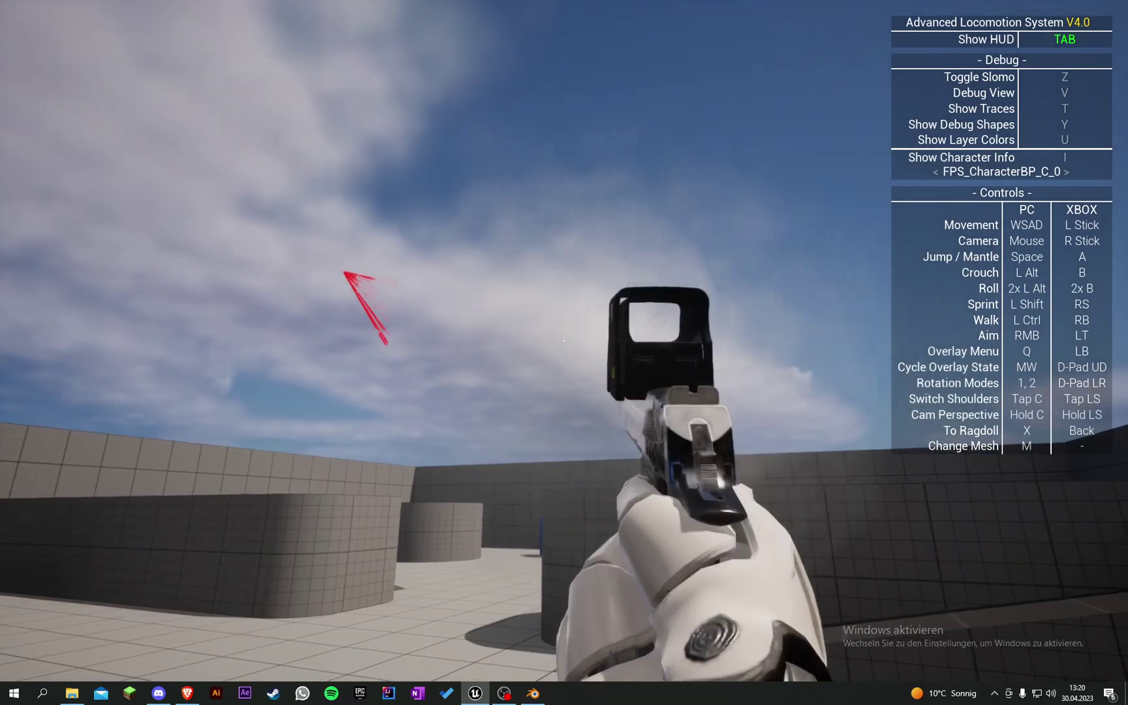
# Aim down the Desert Eagle's sight and fire repeated shots to check the aimed recoil, and release the aim.
pyautogui.rightClick(564, 340)
pyautogui.rightClick(563, 340)
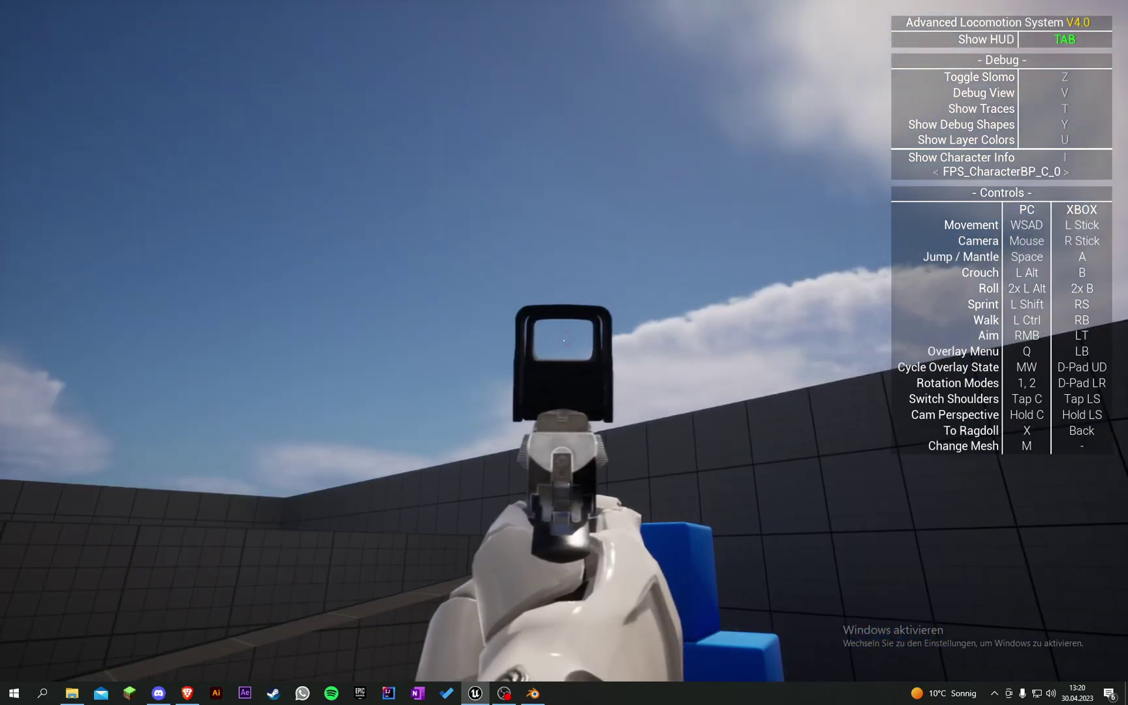
pyautogui.click(564, 340)
pyautogui.click(563, 340)
pyautogui.click(563, 340)
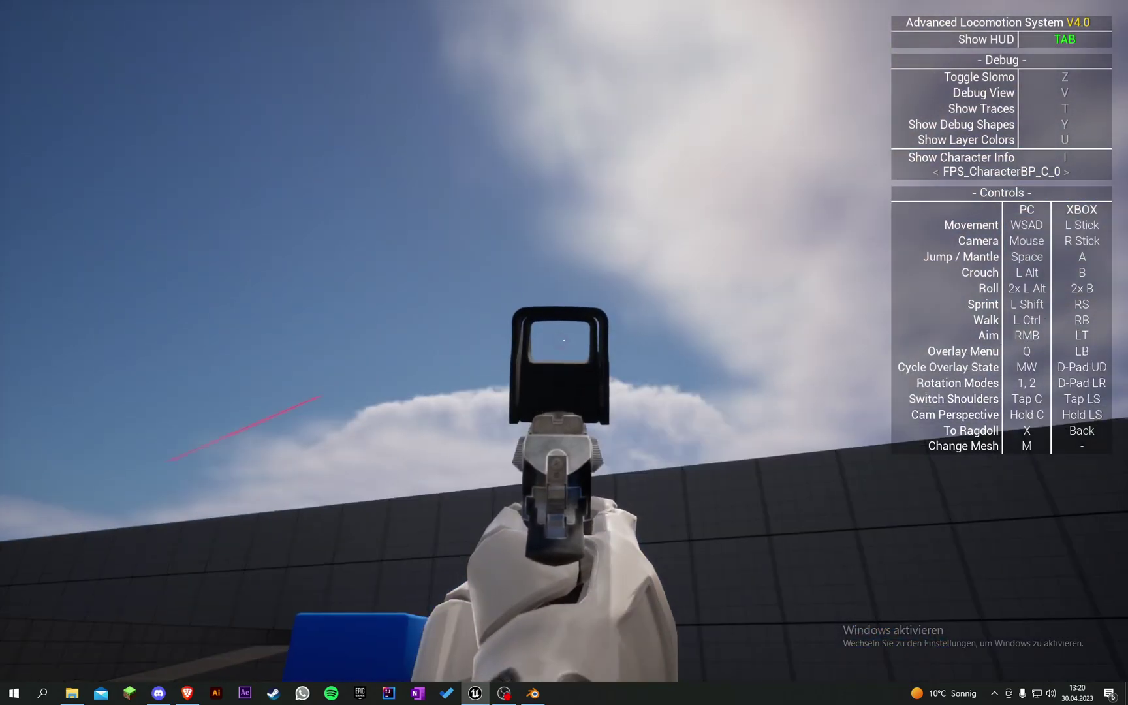
pyautogui.click(564, 340)
pyautogui.click(564, 340)
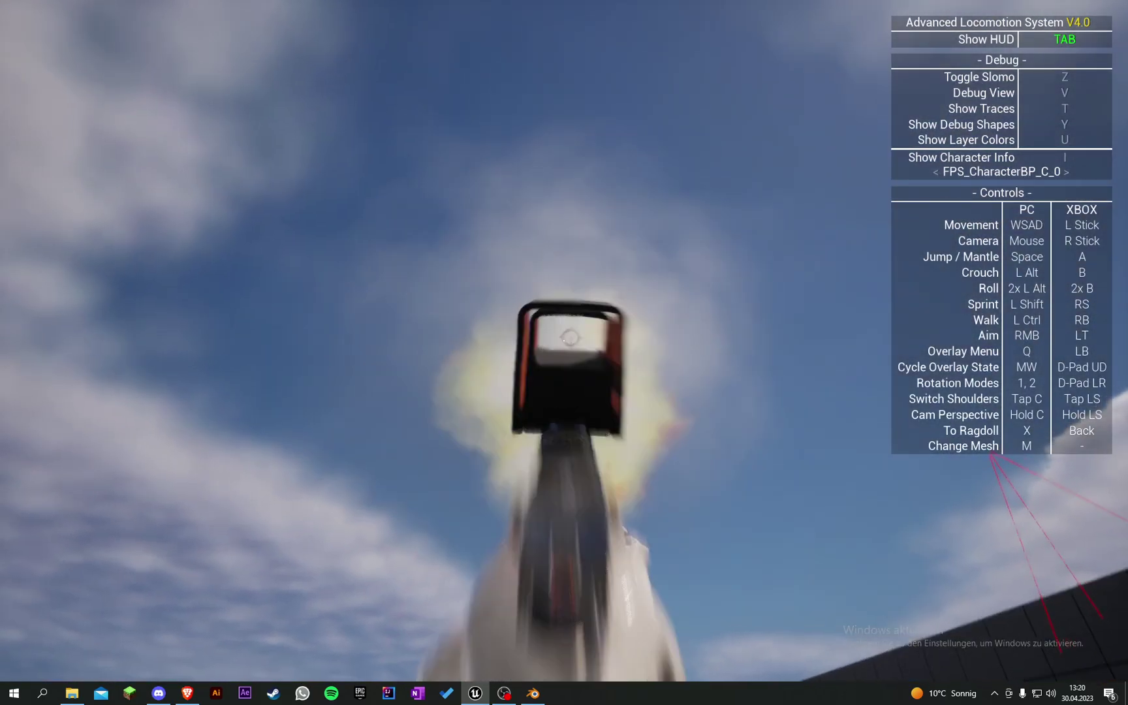
pyautogui.click(564, 340)
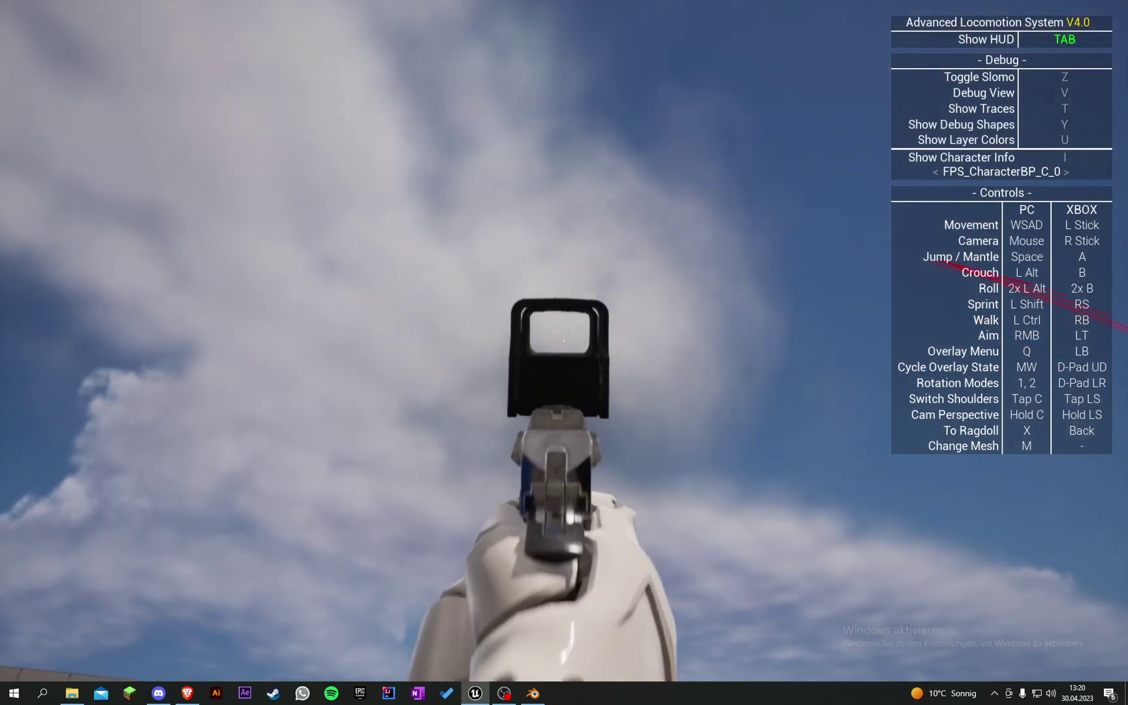
pyautogui.click(564, 340)
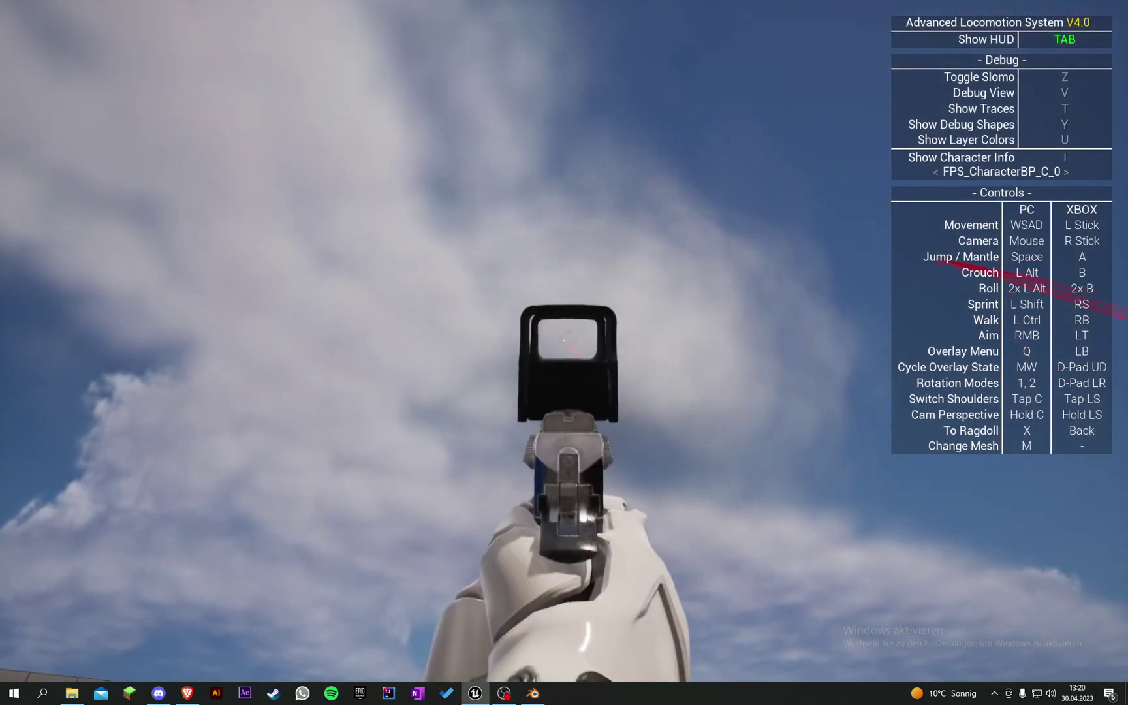
pyautogui.click(564, 340)
pyautogui.click(564, 340)
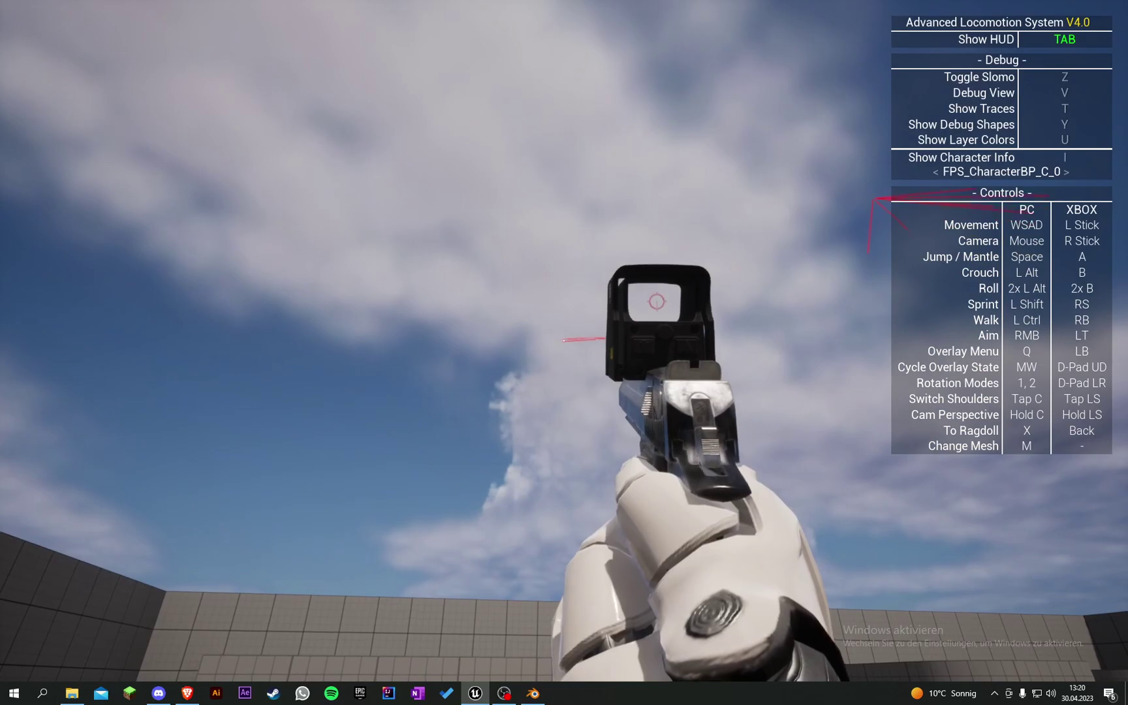
# Hide the HUD's control overlay and fire more unaimed shots.
pyautogui.press('Tab')
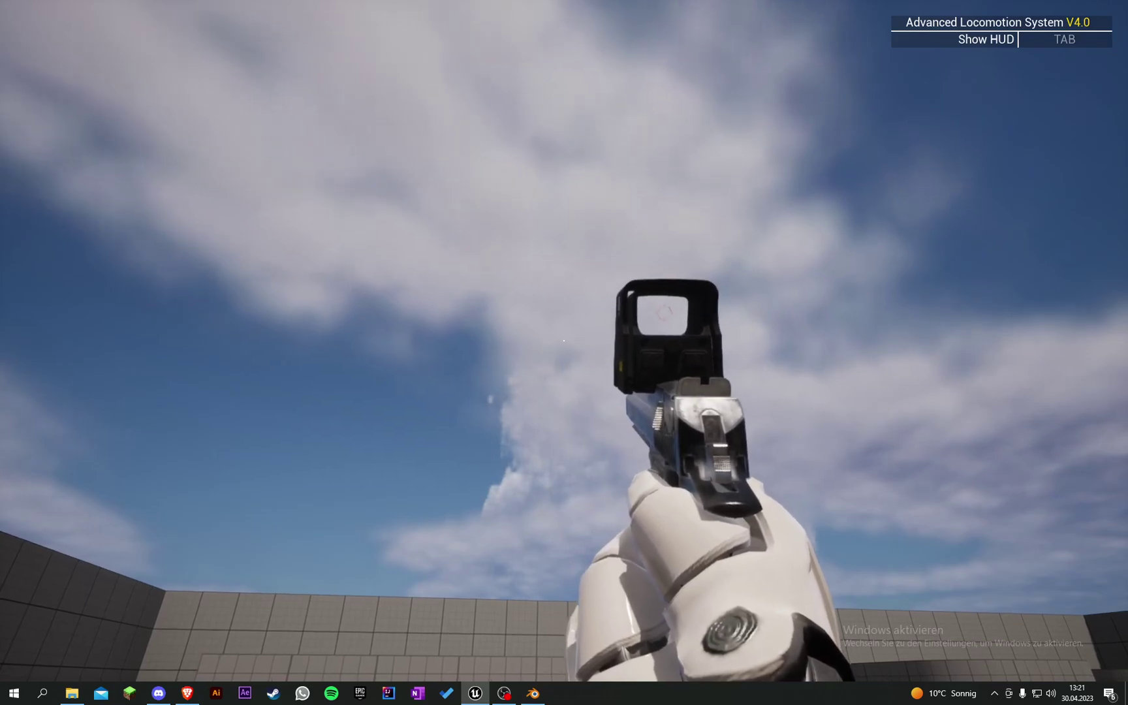
pyautogui.click(563, 340)
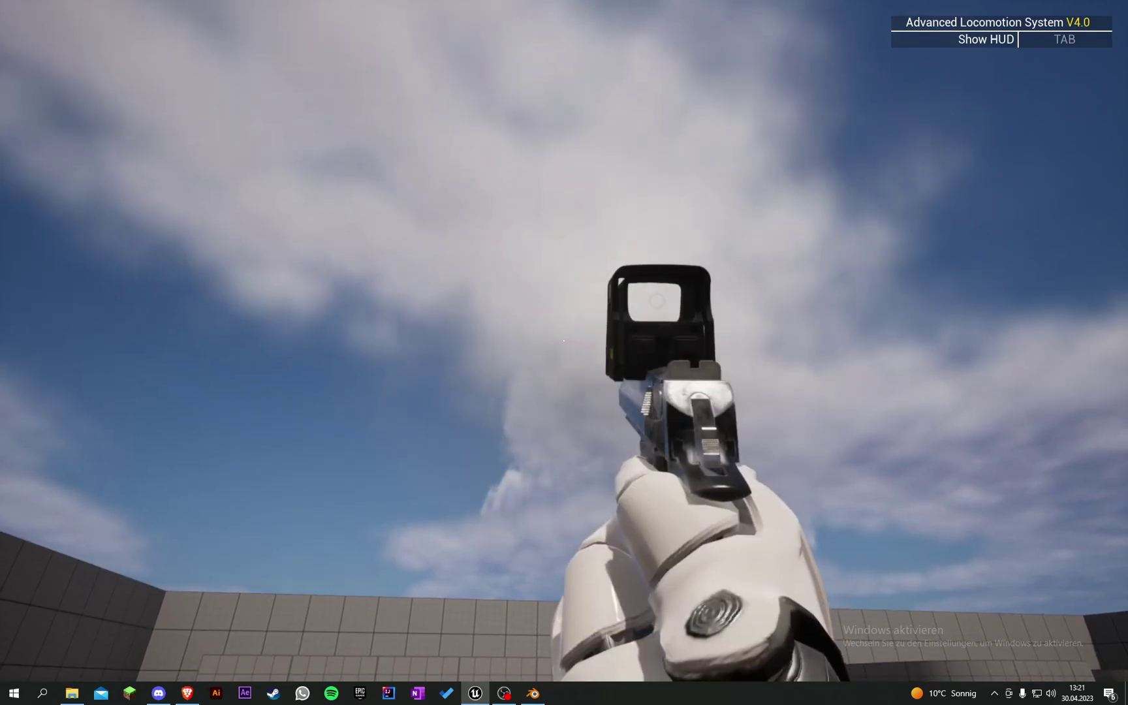
pyautogui.click(564, 340)
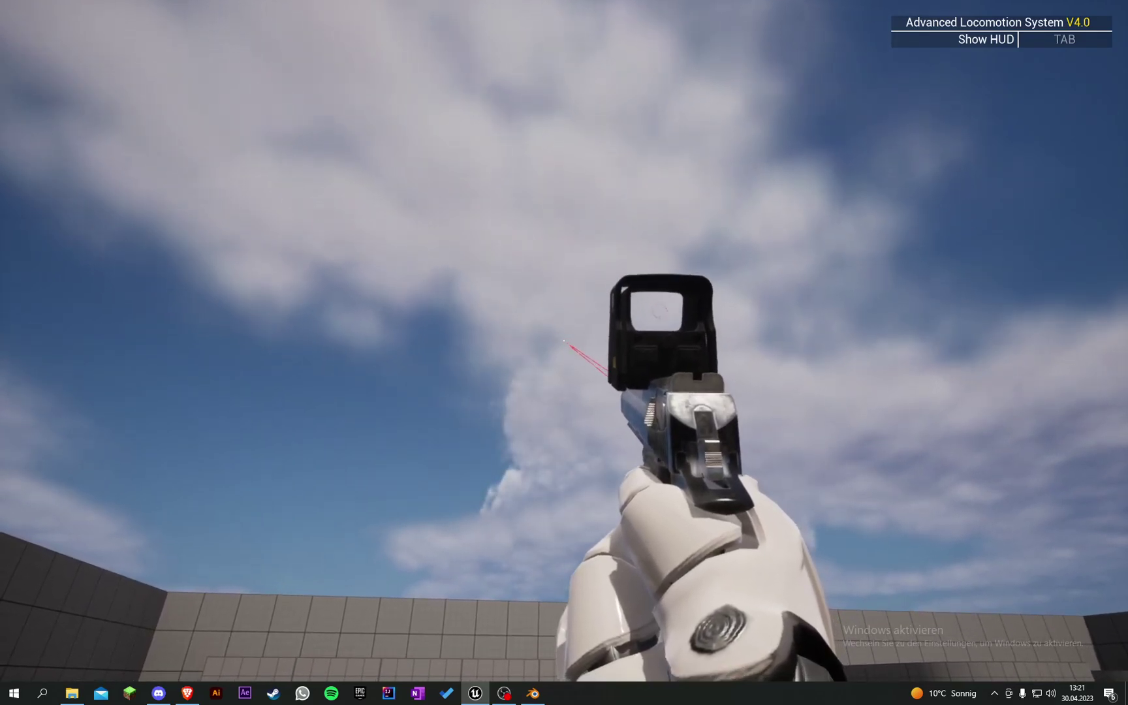